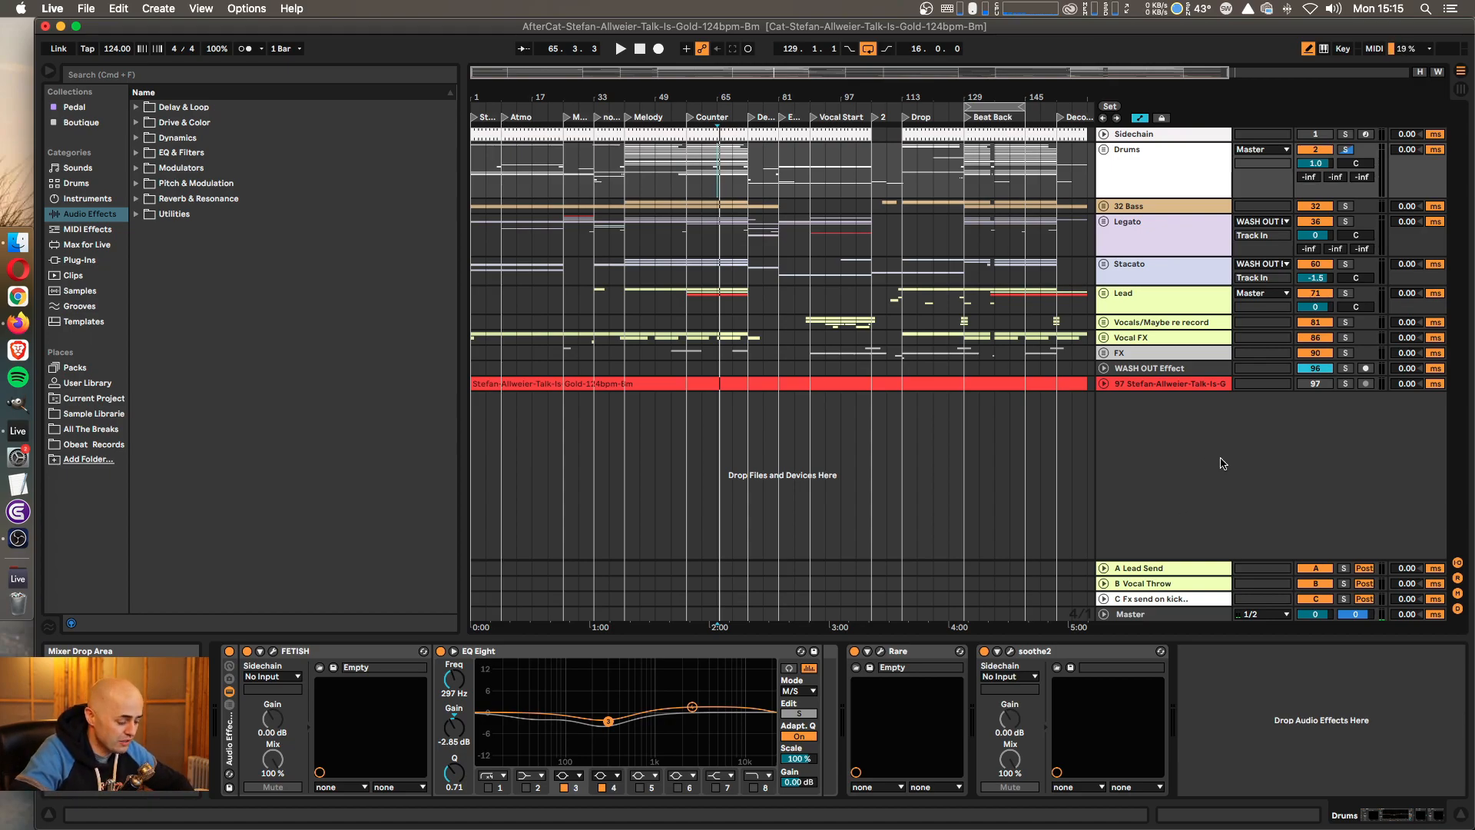
# Step: Play the passage around bar 65 alternately with the red Talk-Is-Gold audio track soloed and unsoloed to compare it with the mix
pyautogui.press('s')
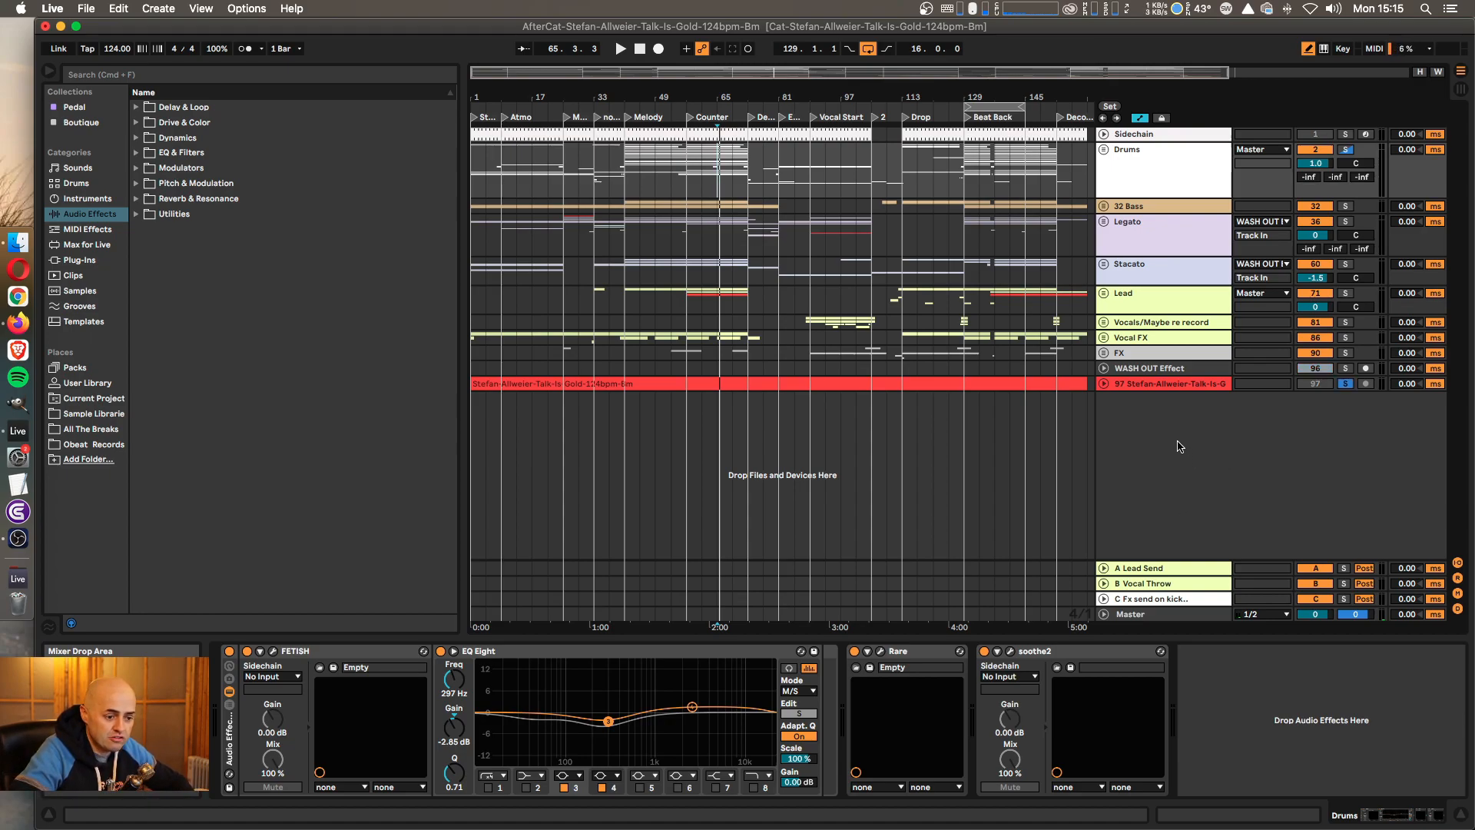
pyautogui.press('space')
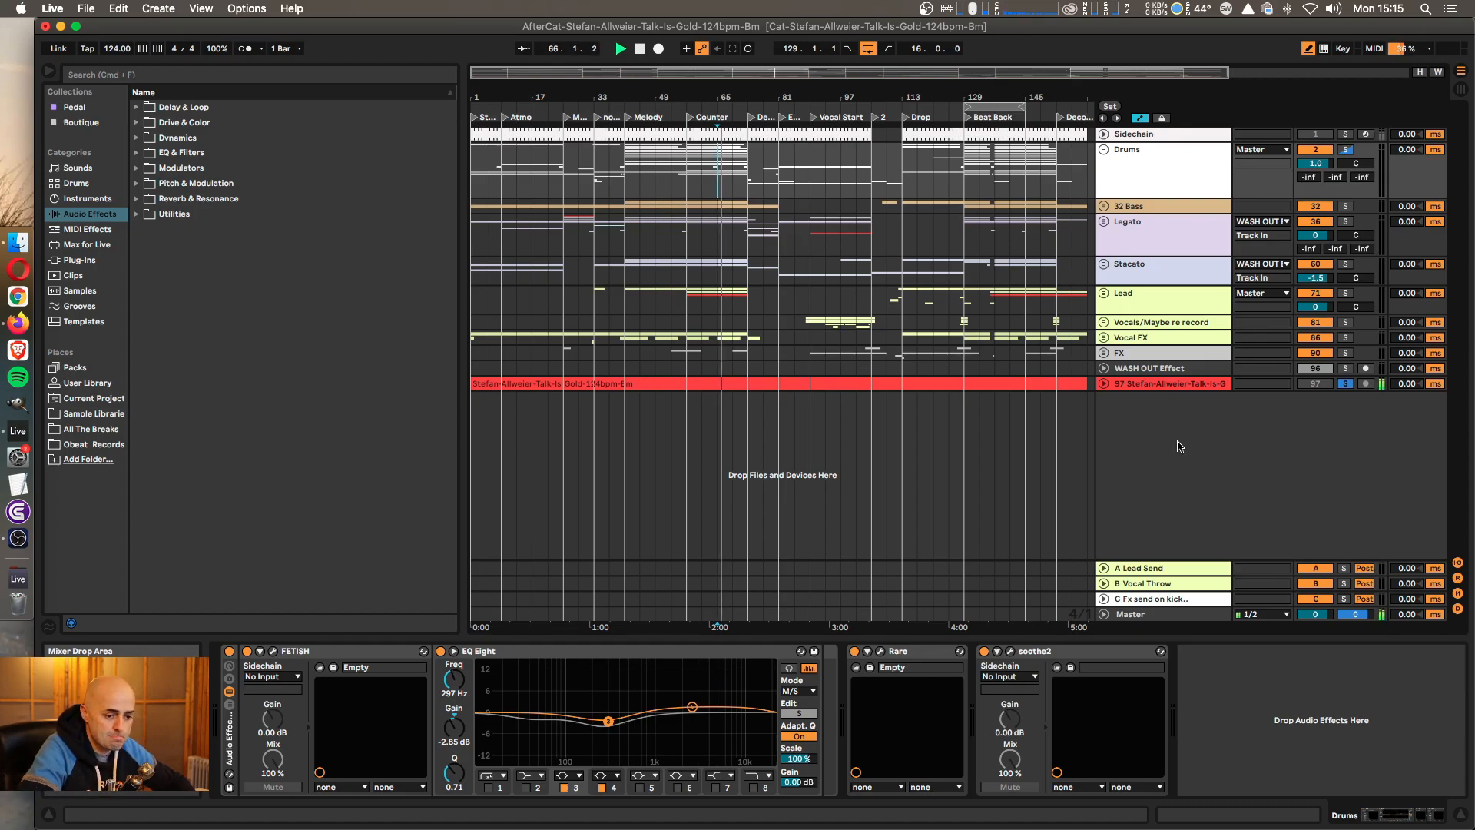
pyautogui.press('space')
pyautogui.press('s')
pyautogui.press('space')
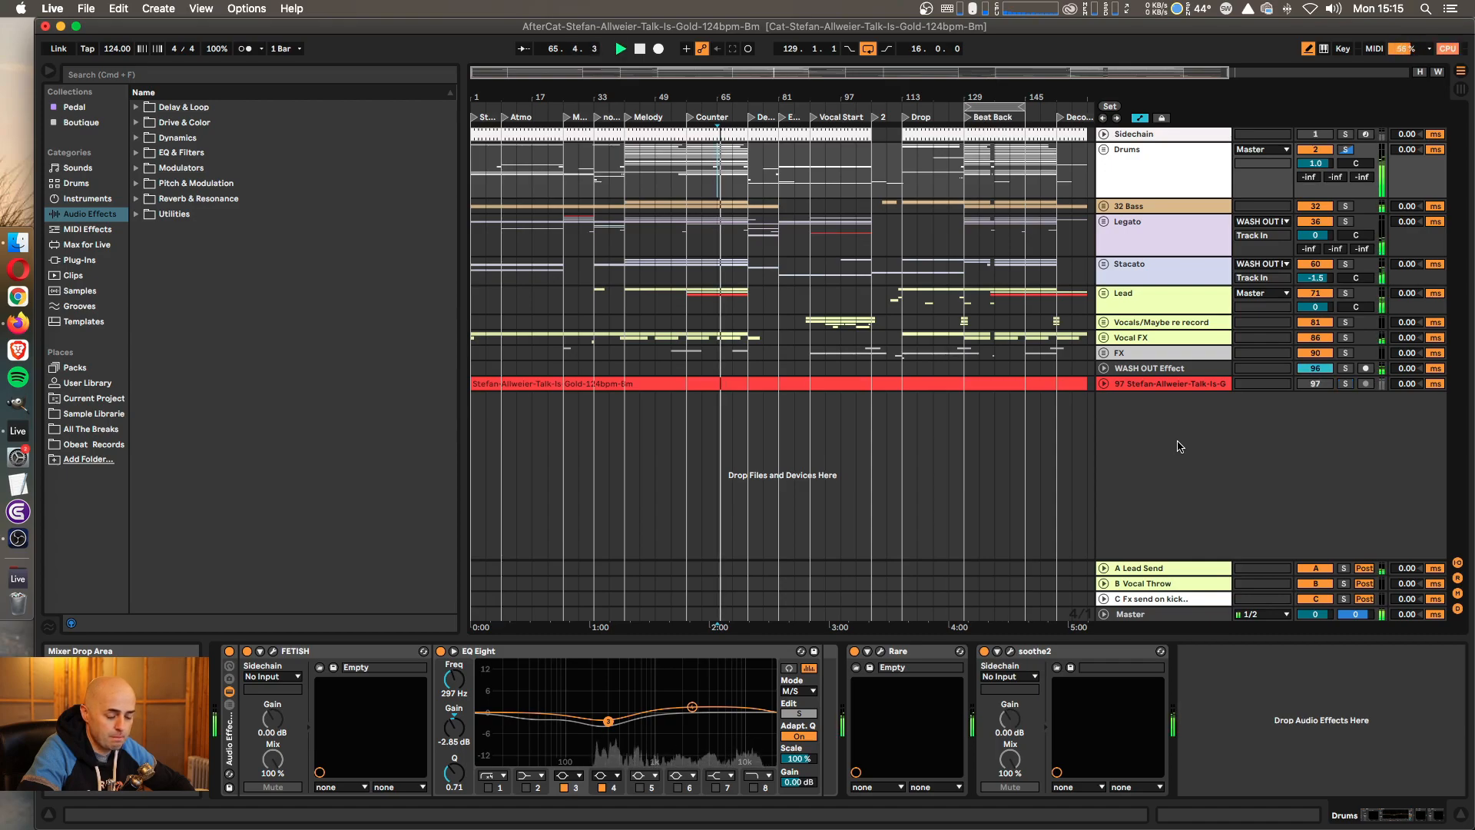
pyautogui.press('space')
pyautogui.press('s')
pyautogui.press('space')
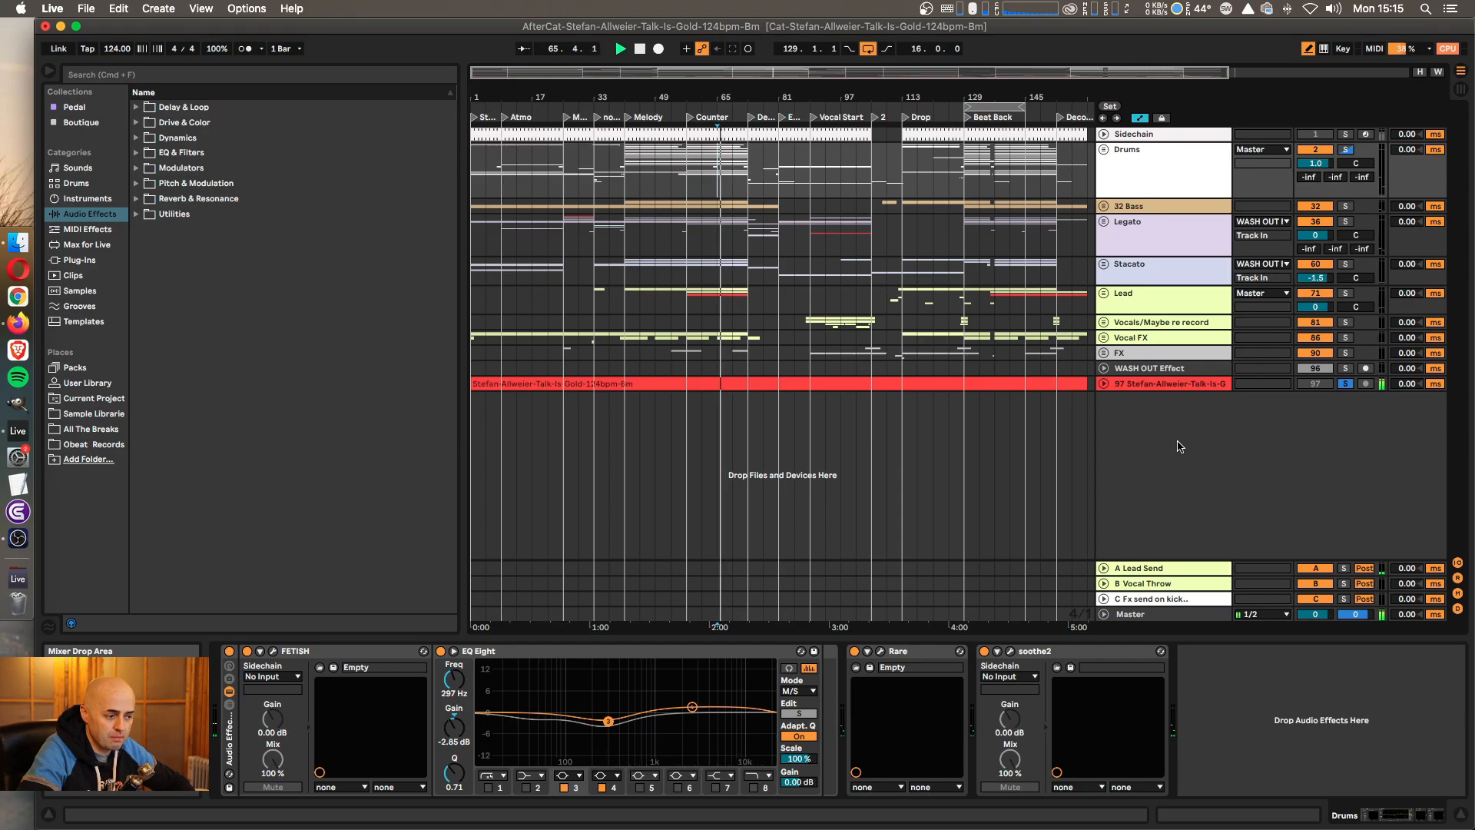
pyautogui.press('space')
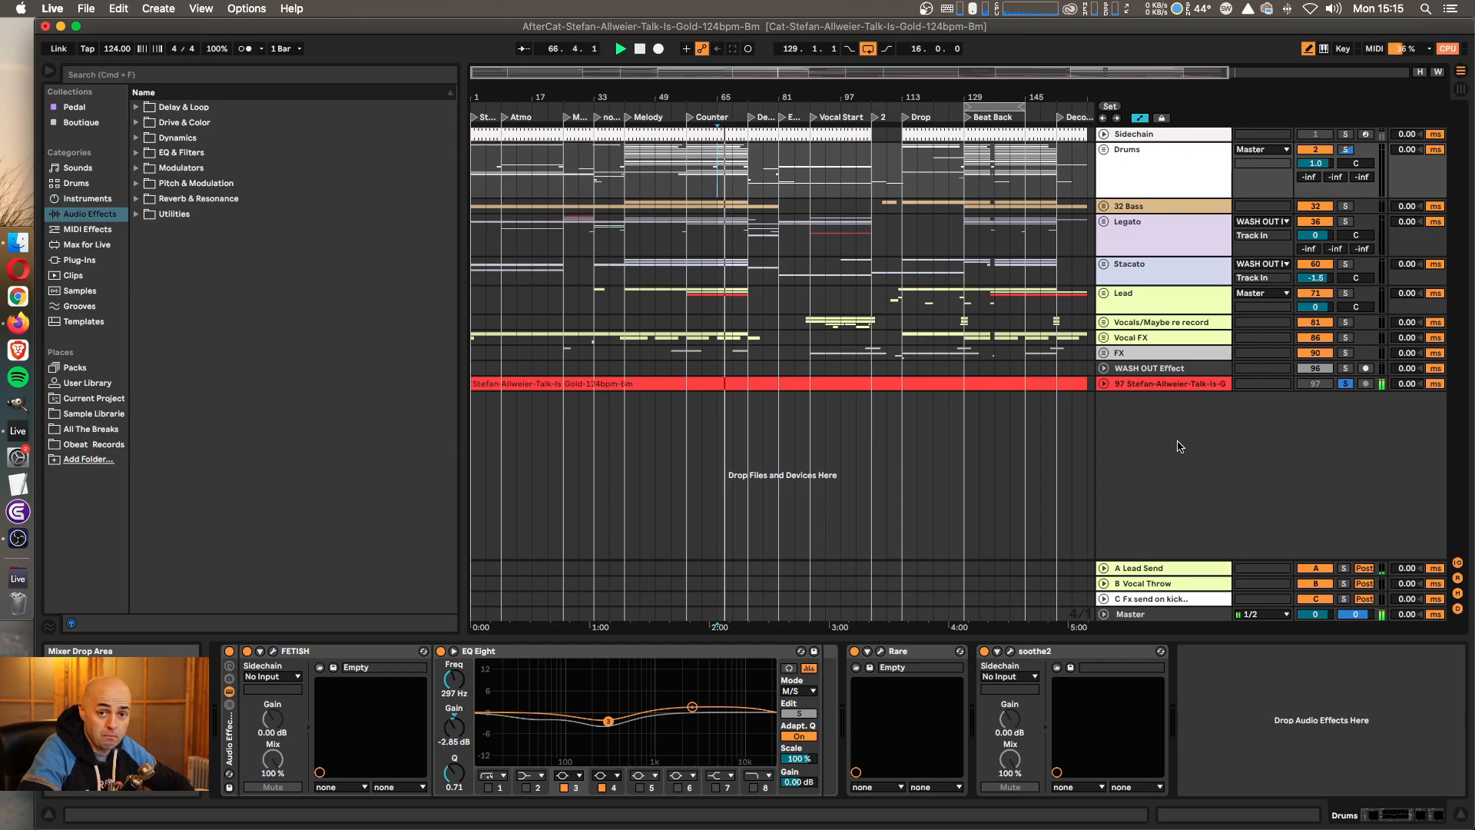
pyautogui.press('s')
pyautogui.press('space')
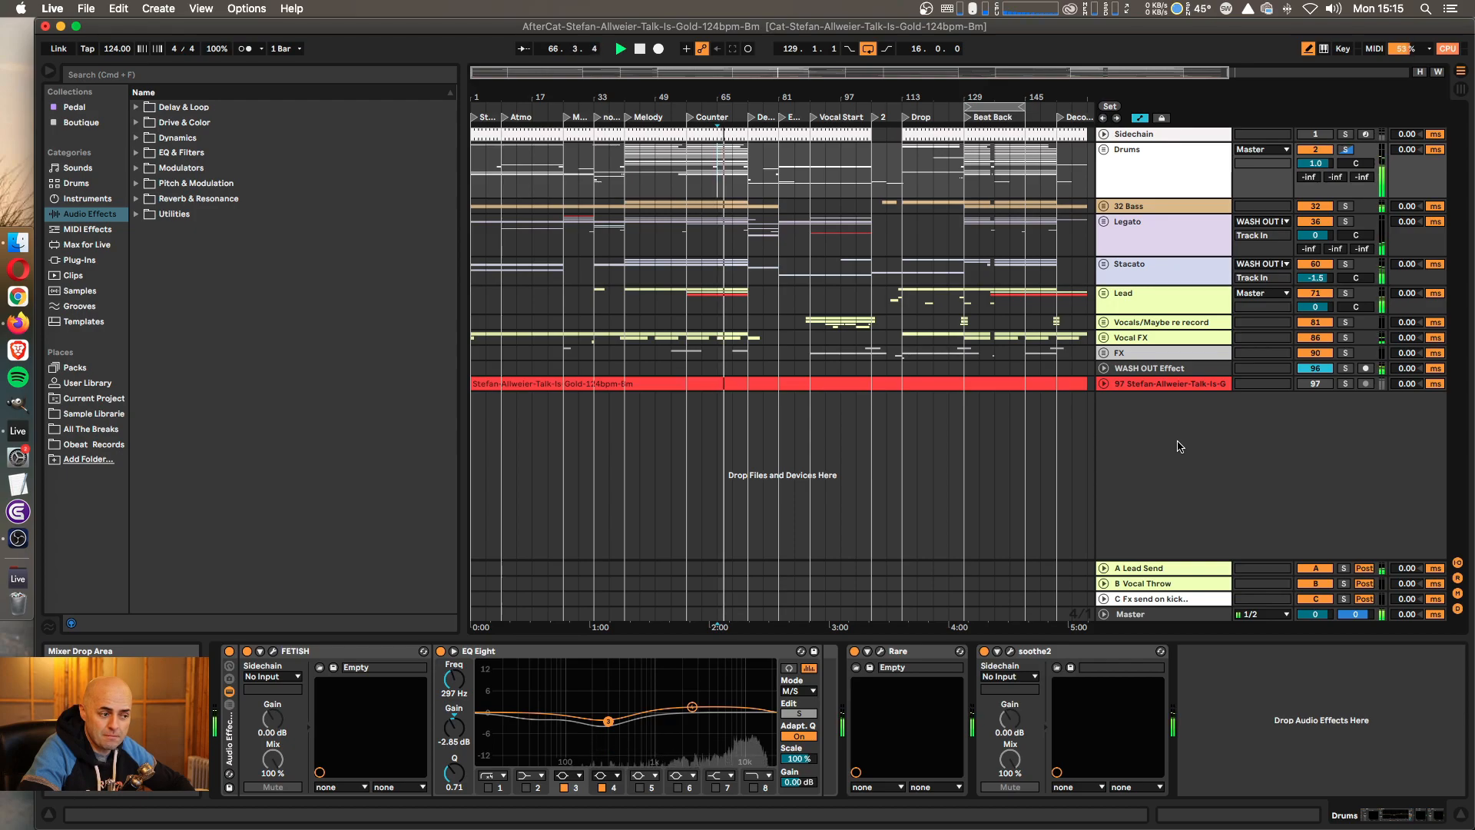
# Step: Toggle the solo between the bounced track and the mix during continuous playback, ending on the mix with playback stopped
pyautogui.press('s')
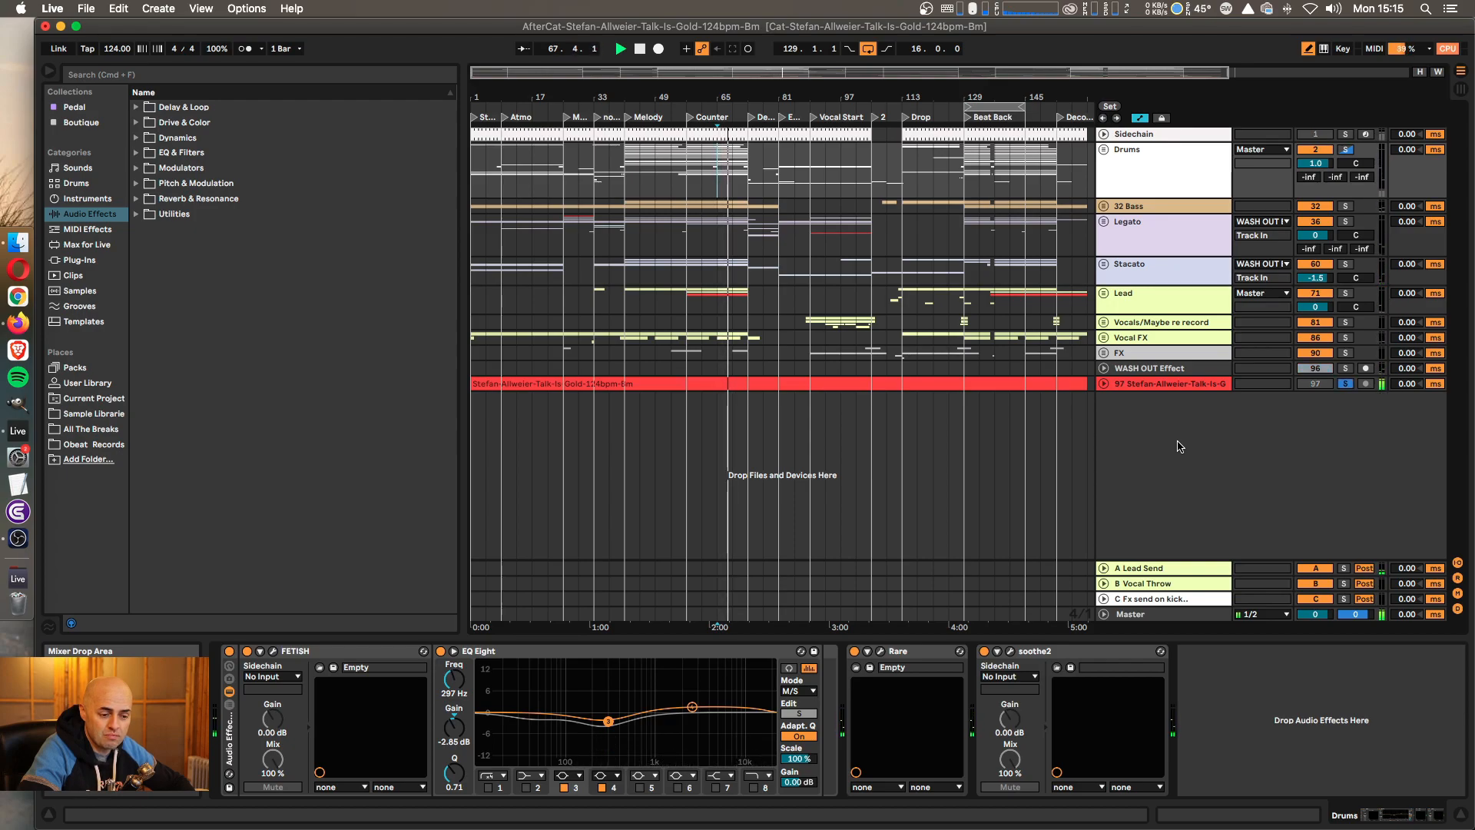
pyautogui.press('s')
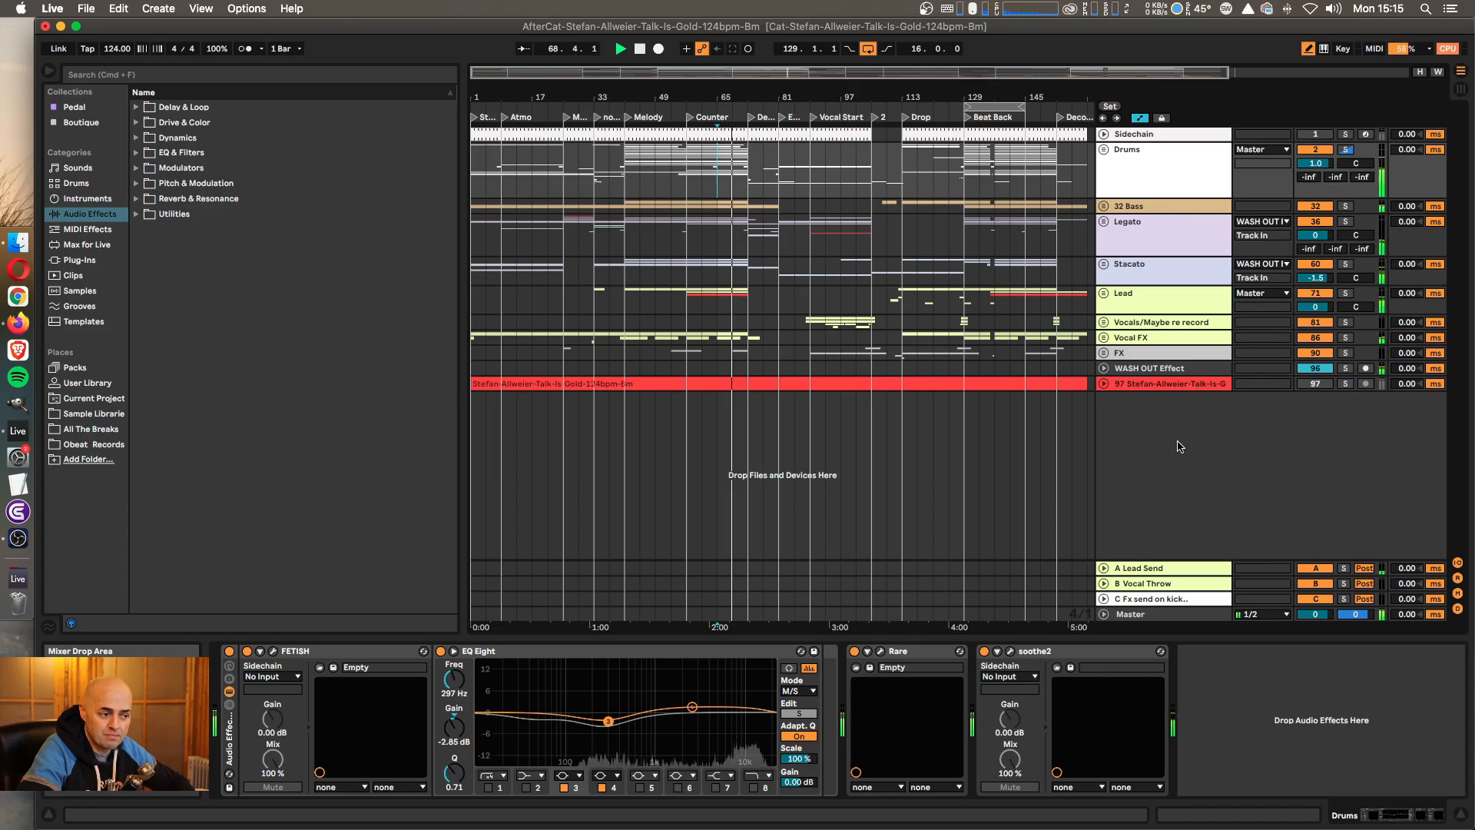
pyautogui.press('s')
pyautogui.press('s')
pyautogui.press('space')
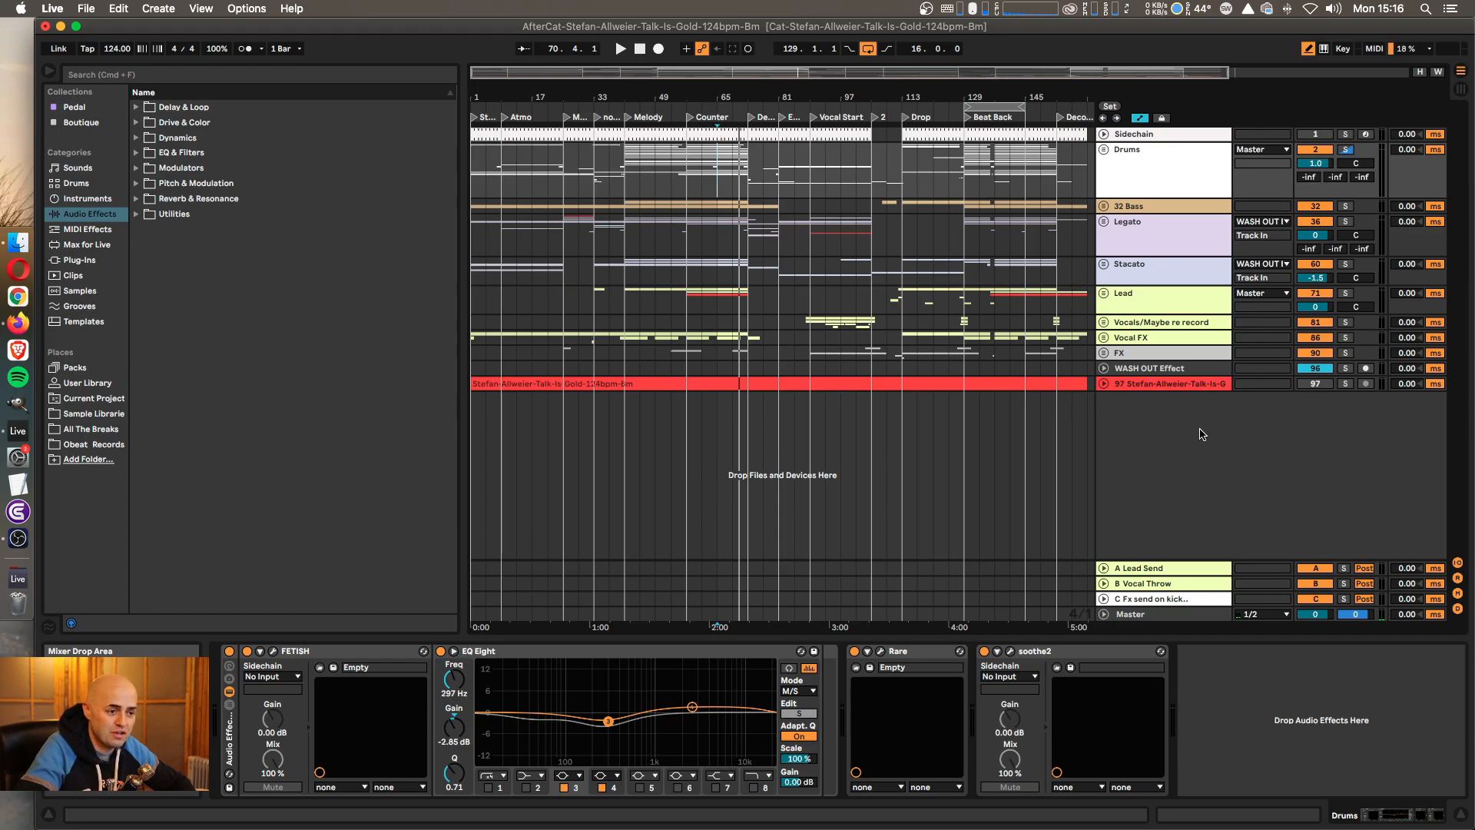
pyautogui.click(926, 9)
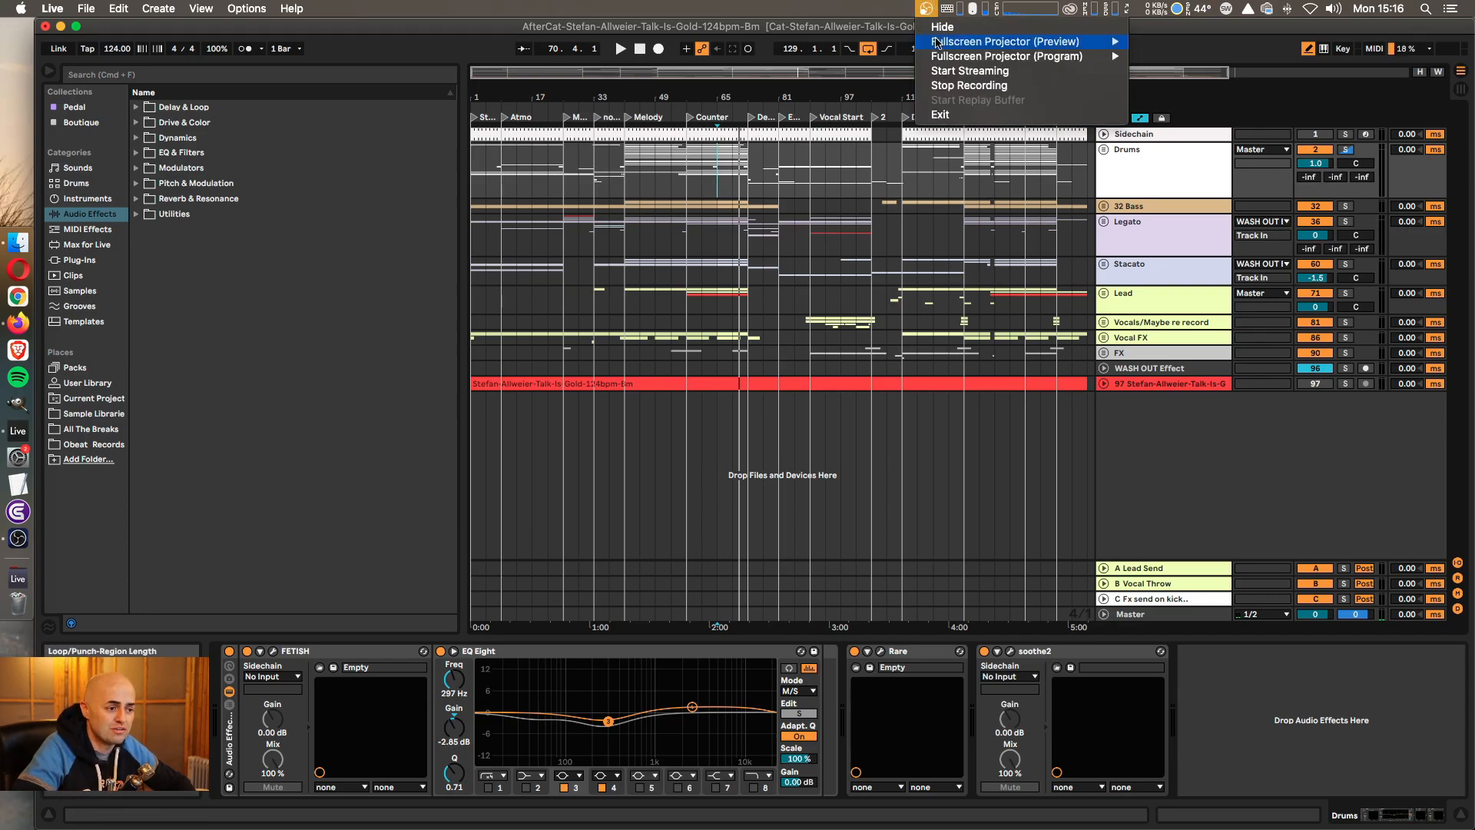
pyautogui.click(956, 85)
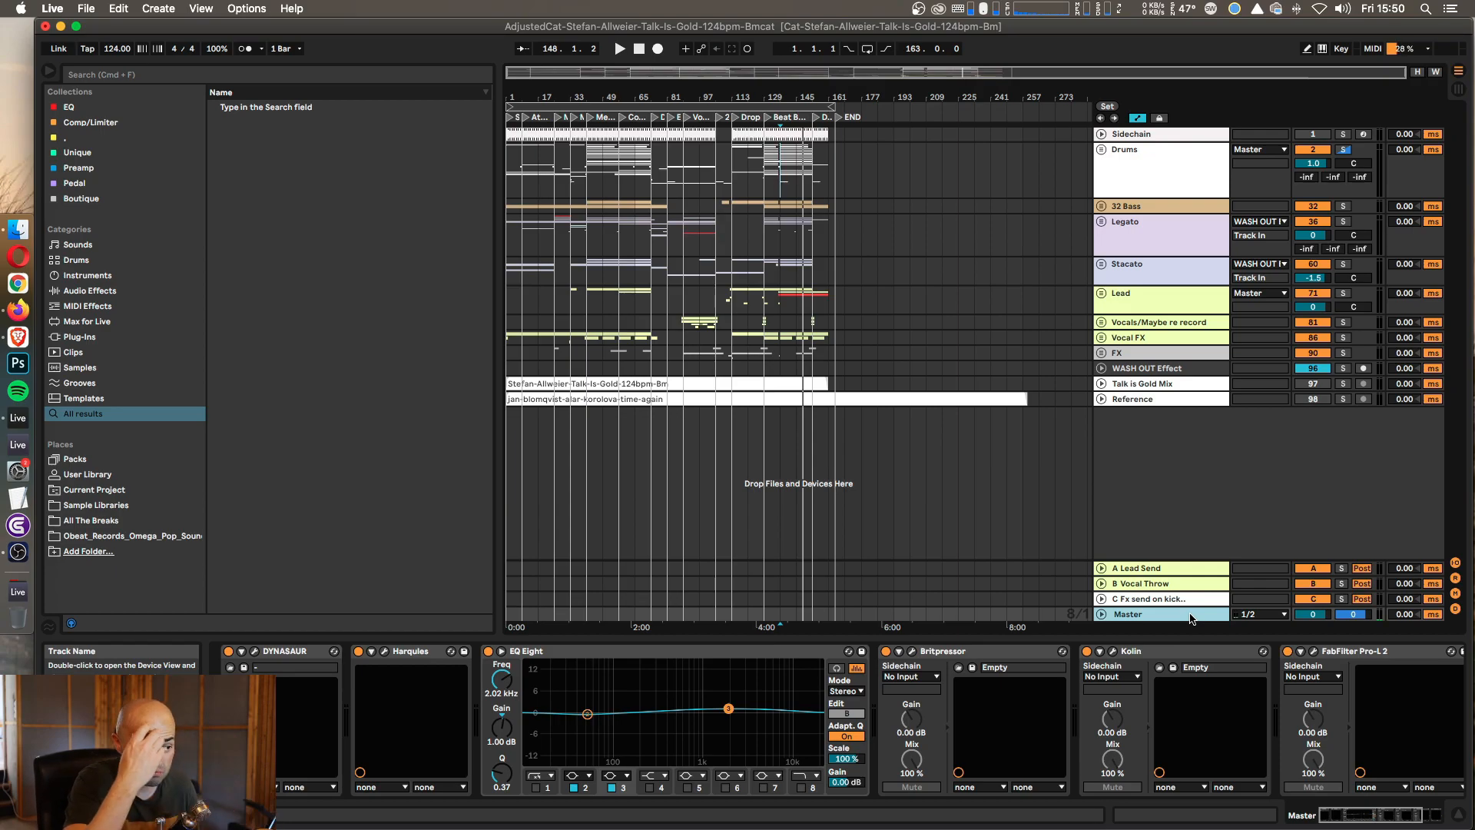
# Step: Loop the Drums section starting at bar 137 and extend the loop to 16 bars, up to bar 153
pyautogui.moveTo(778, 183); pyautogui.dragTo(799, 188)
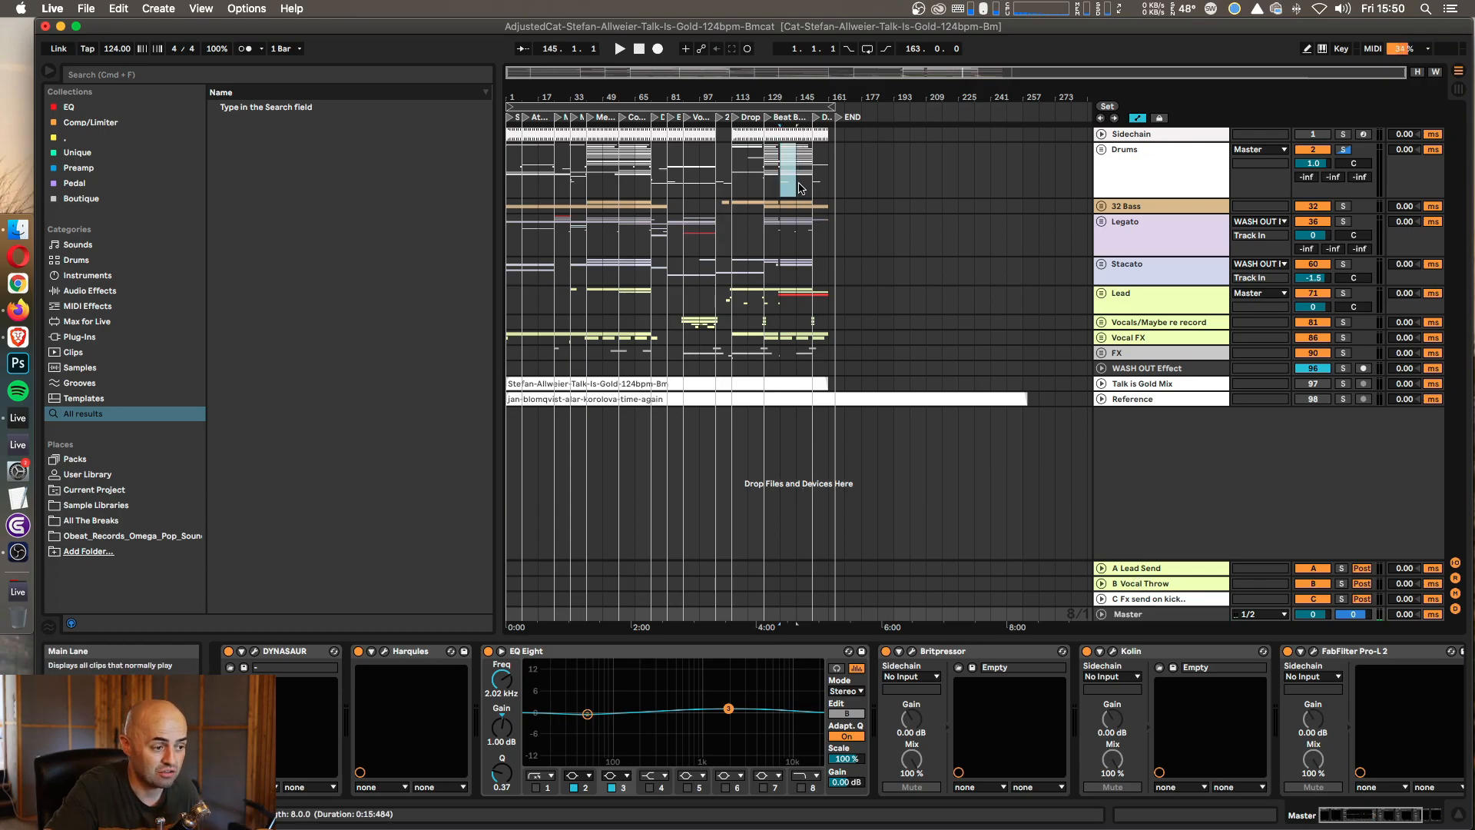
pyautogui.press('super+l')
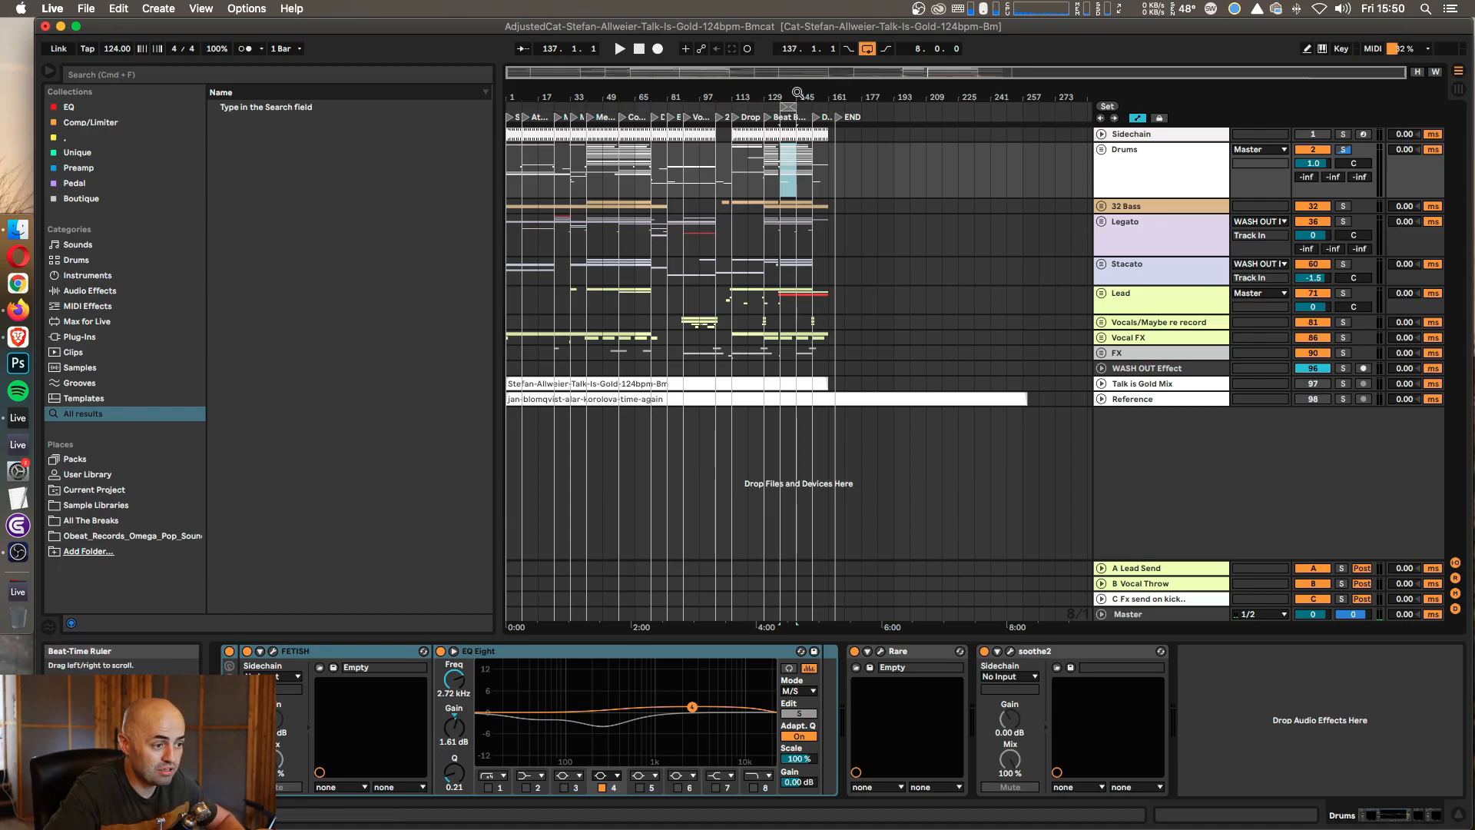
pyautogui.press('z')
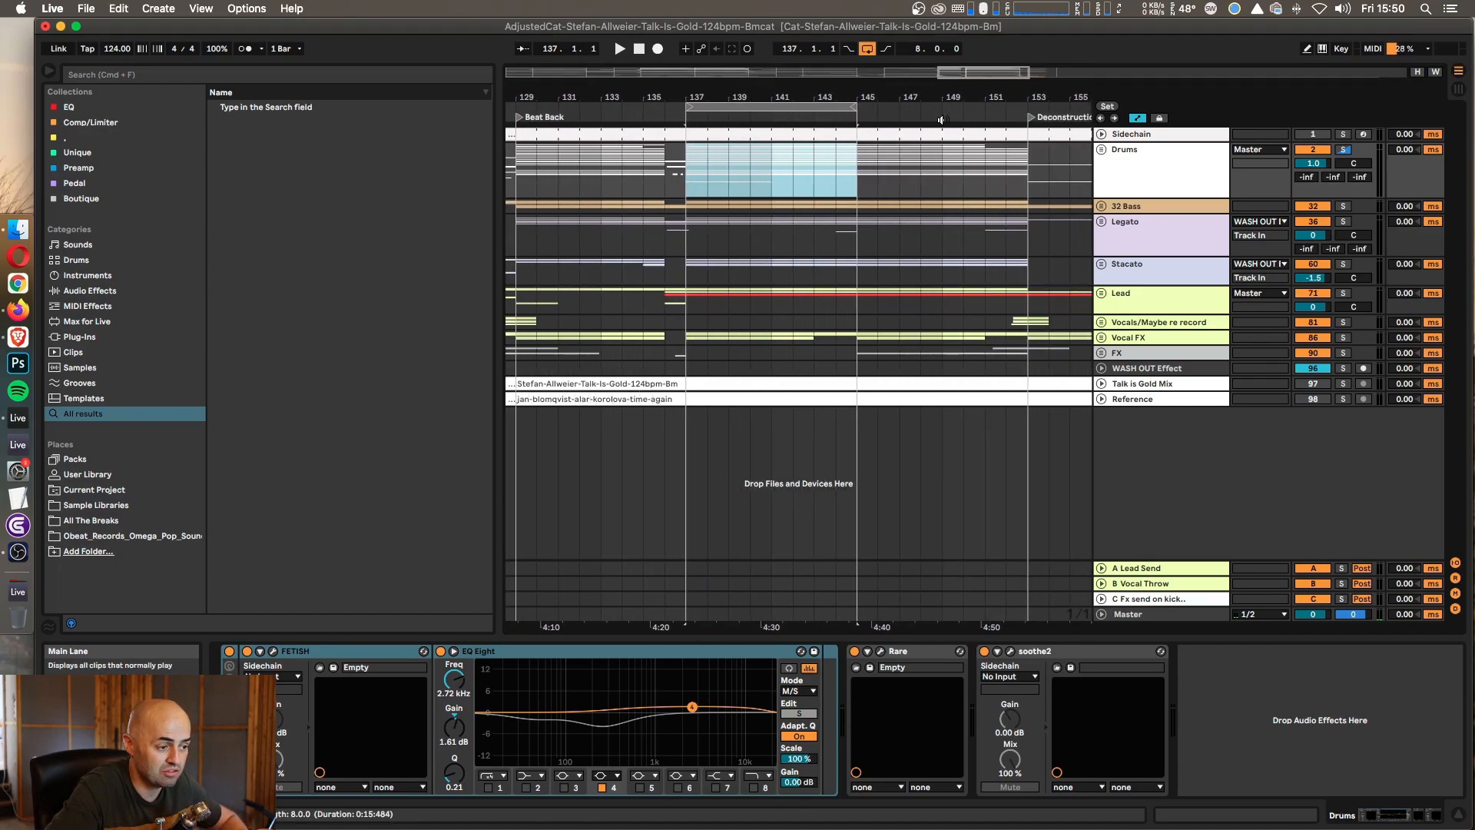
pyautogui.moveTo(856, 108); pyautogui.dragTo(1027, 113)
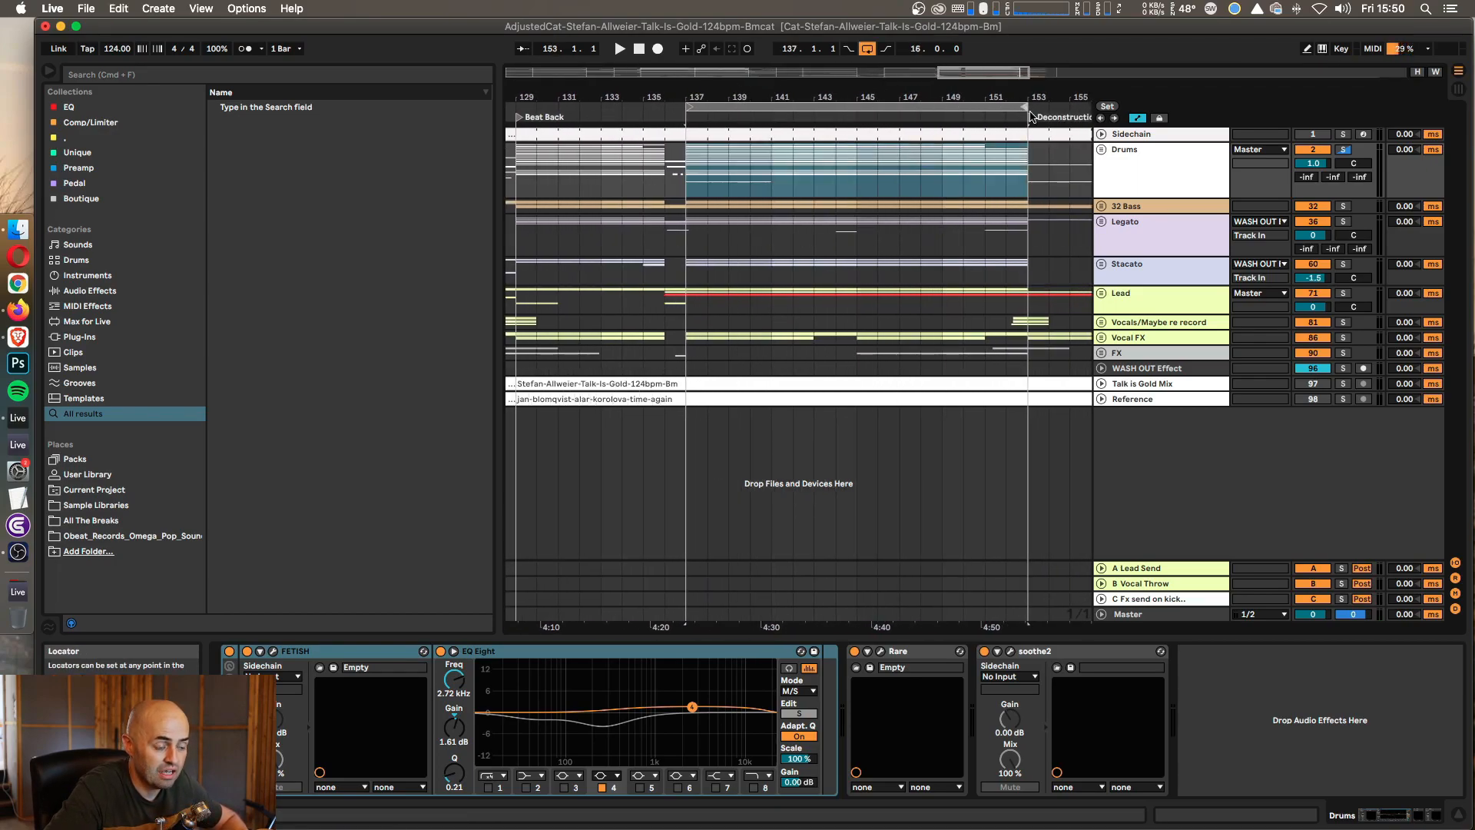
pyautogui.moveTo(945, 90); pyautogui.dragTo(946, 15)
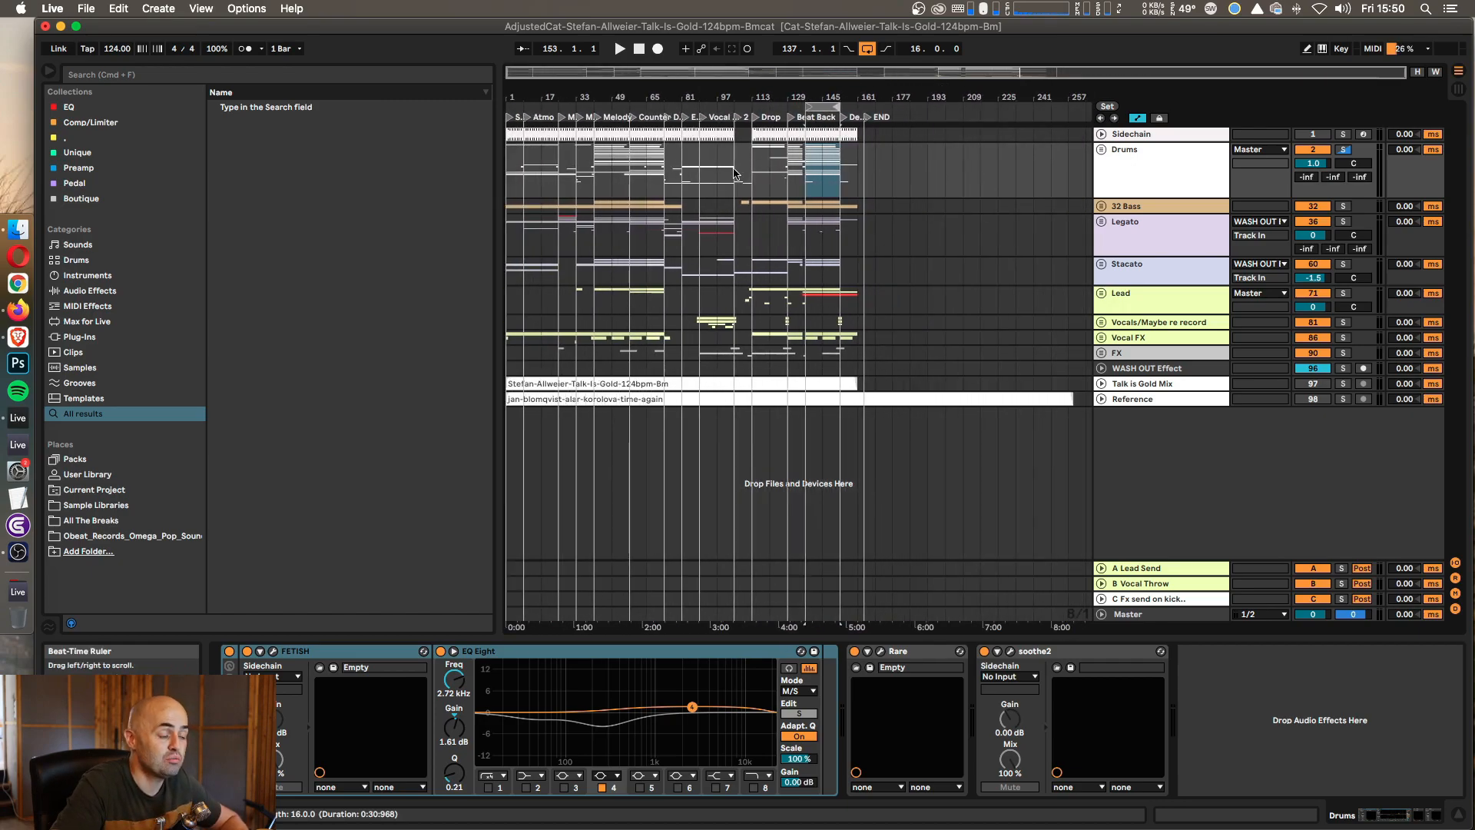
# Step: Extend the loop region to cover the whole song, starting at bar 1 and running 164 bars
pyautogui.moveTo(509, 167)
pyautogui.mouseDown()
pyautogui.moveTo(846, 218)
pyautogui.moveTo(835, 194)
pyautogui.mouseUp()
pyautogui.click(809, 179)
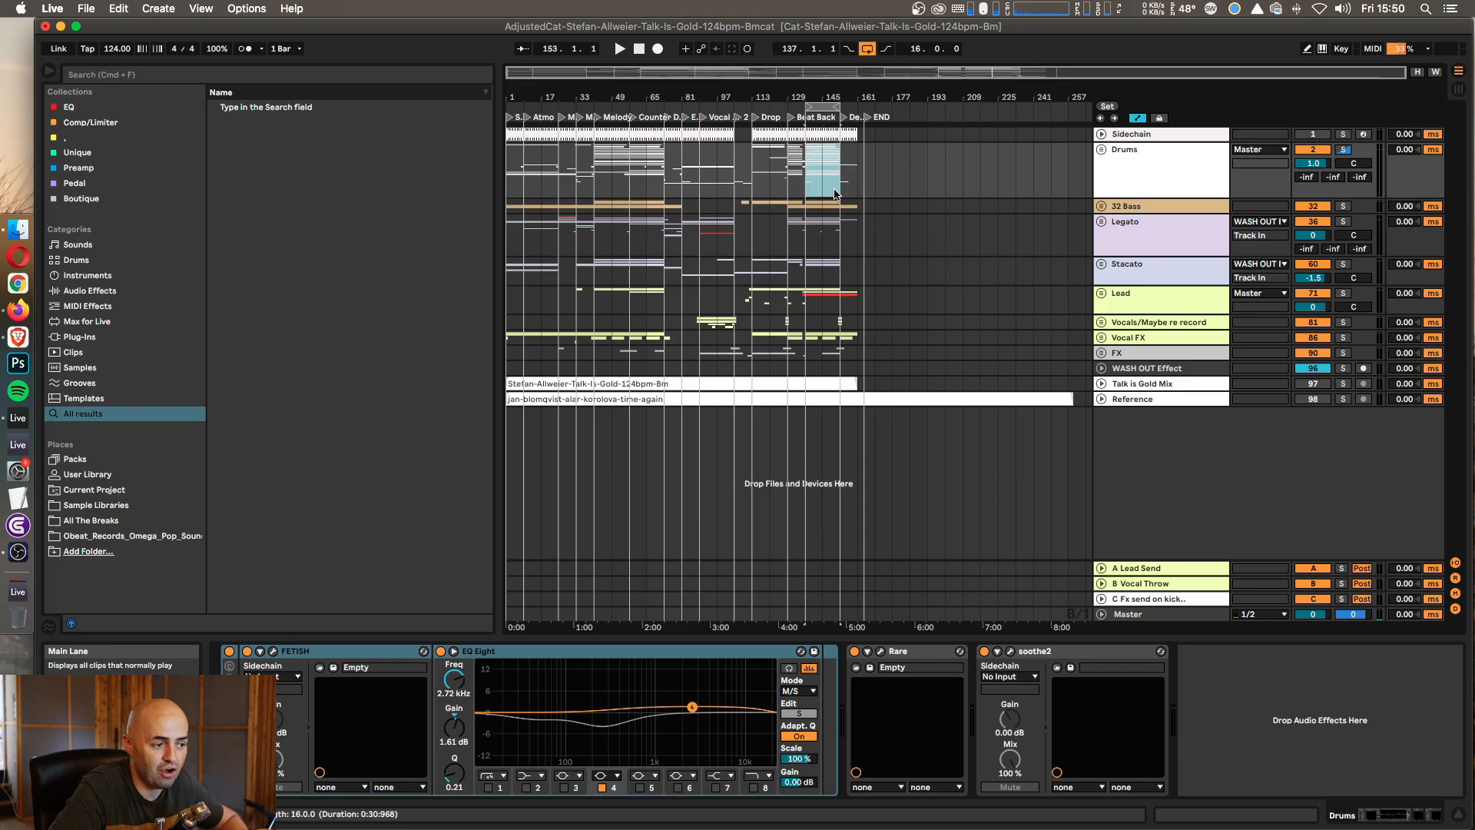
pyautogui.moveTo(814, 170); pyautogui.dragTo(499, 176)
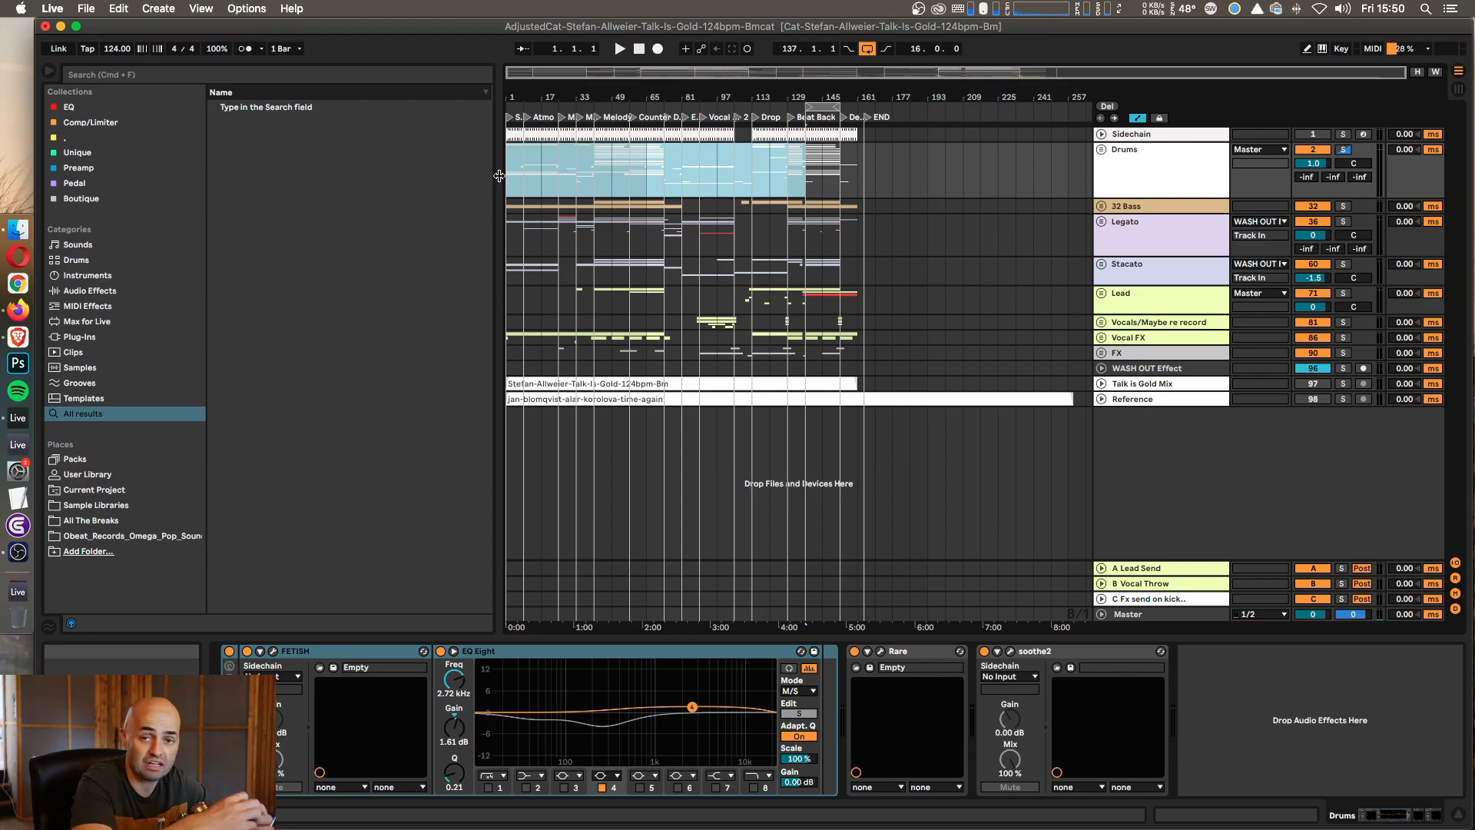
pyautogui.click(808, 107)
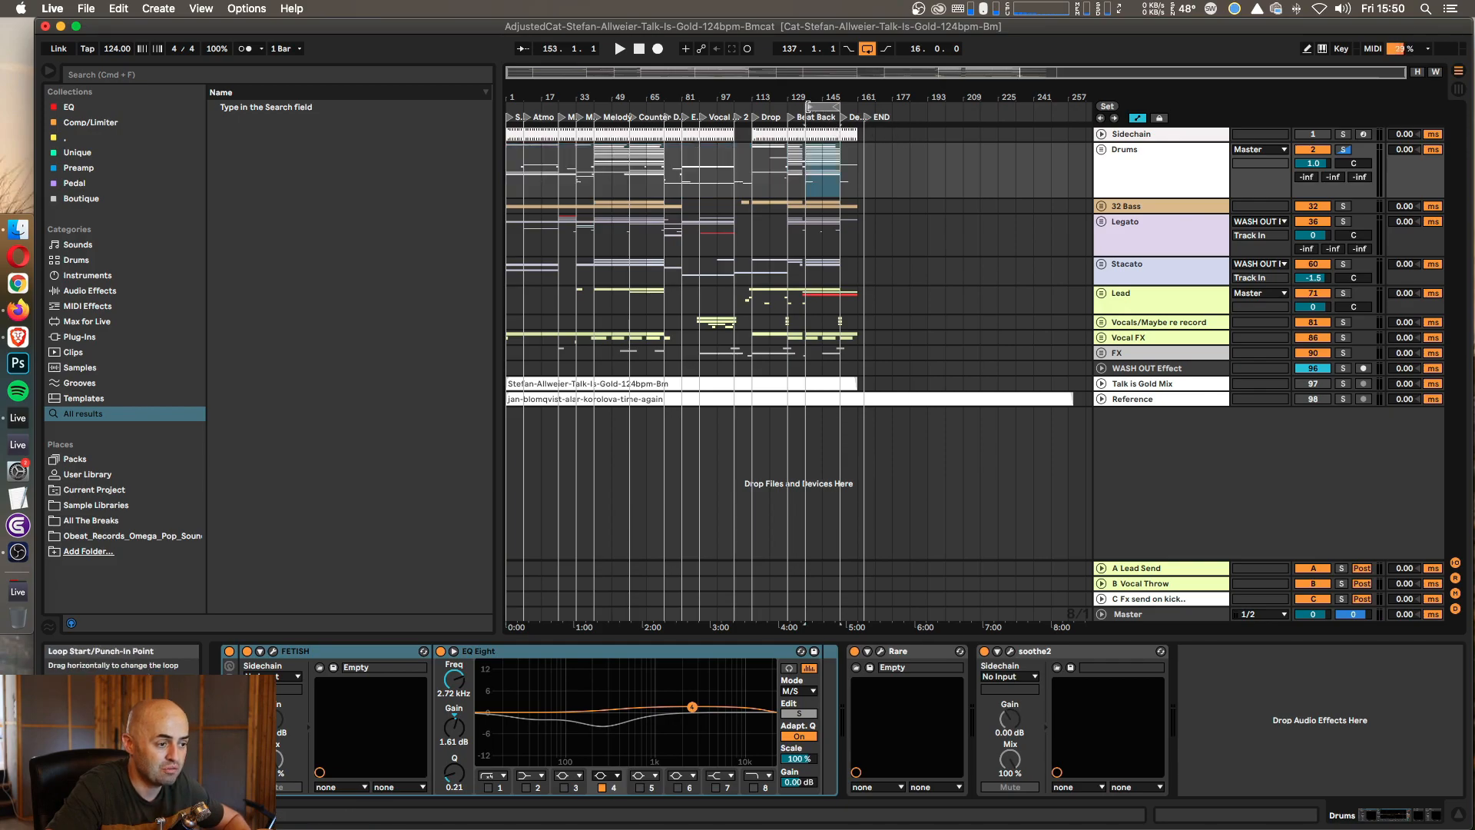
pyautogui.moveTo(808, 106); pyautogui.dragTo(479, 107)
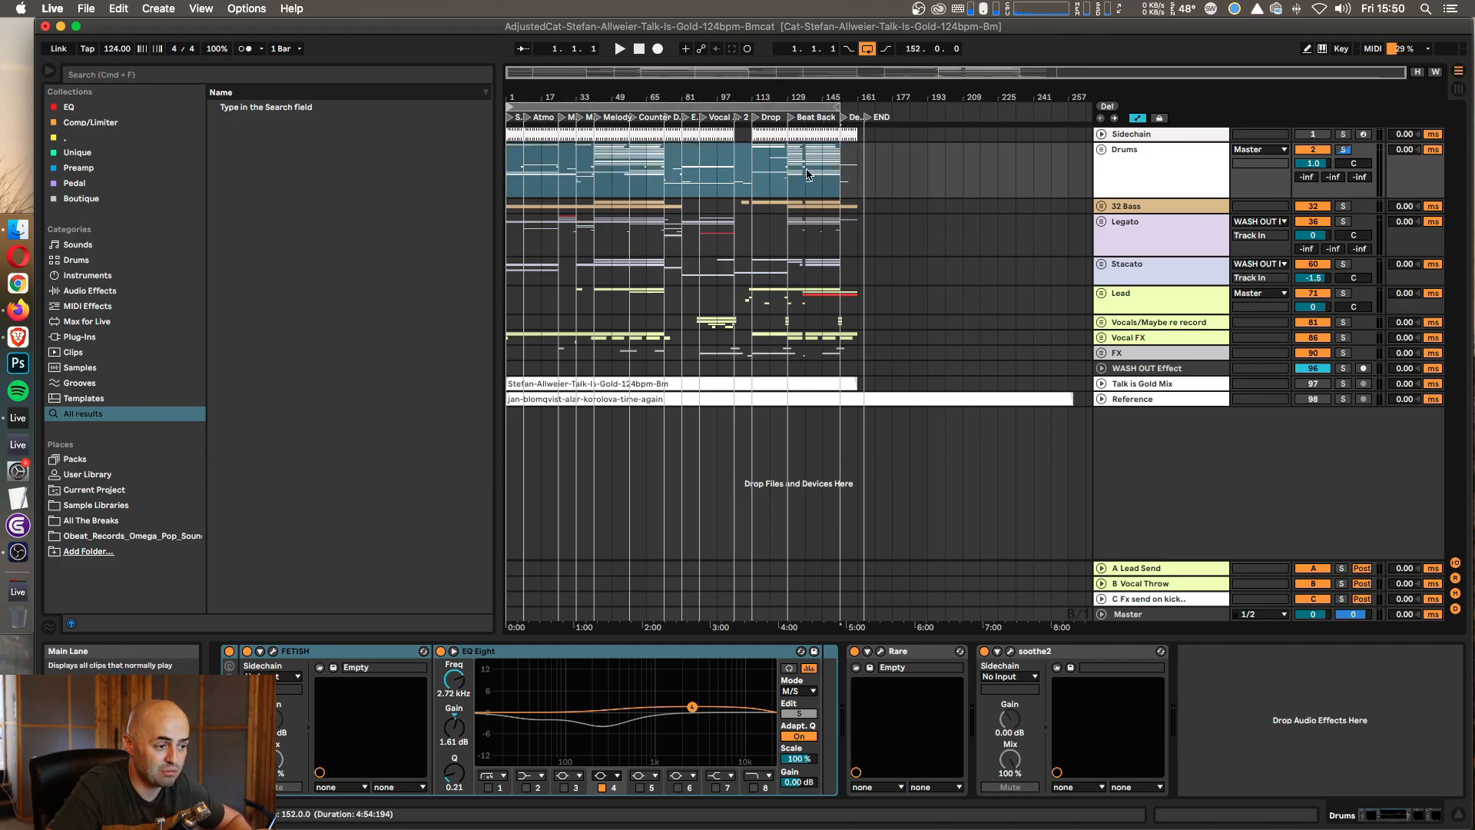
pyautogui.moveTo(806, 184); pyautogui.dragTo(837, 190)
pyautogui.moveTo(841, 107); pyautogui.dragTo(867, 47)
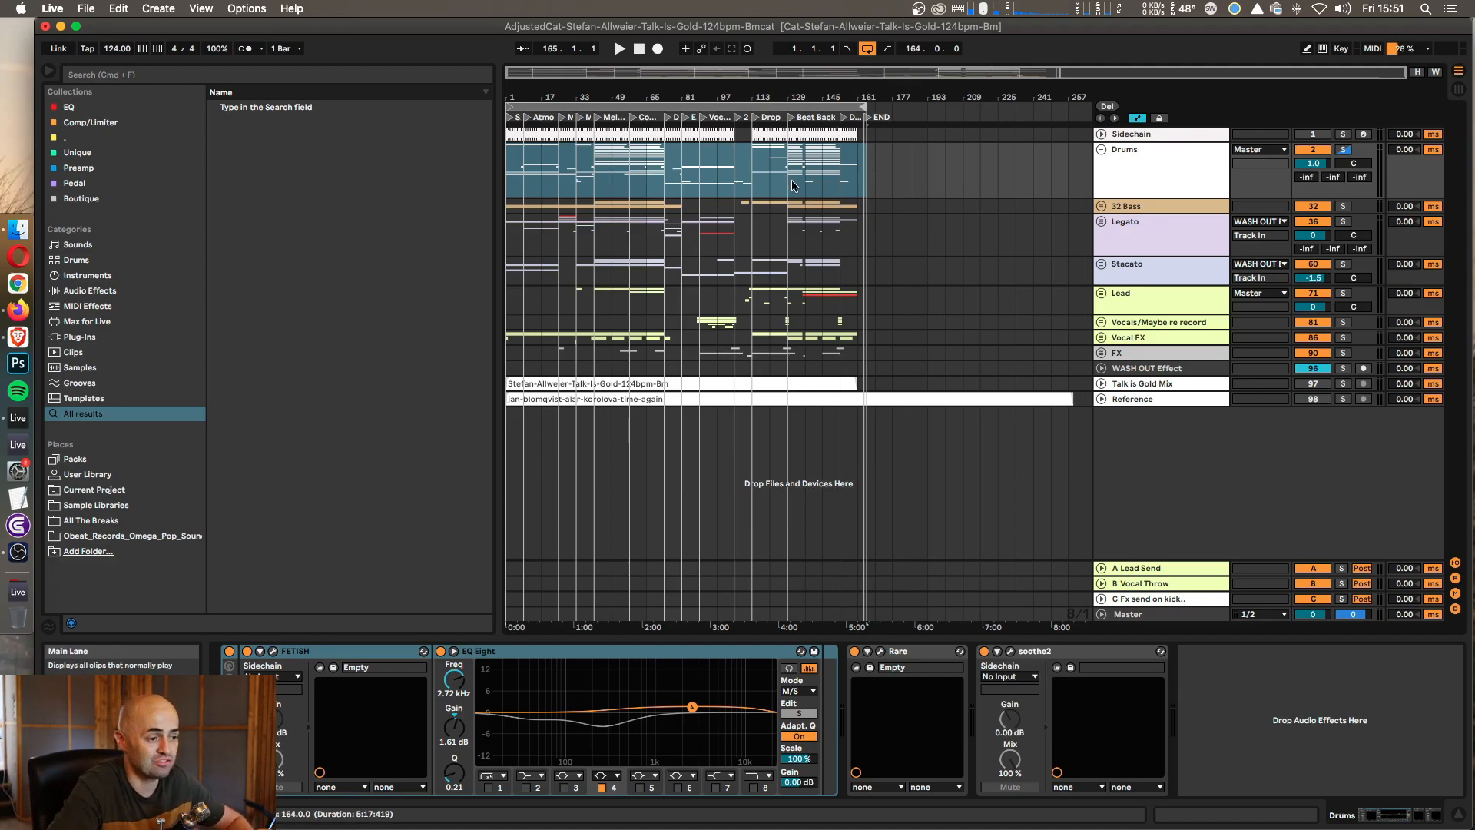
# Step: Shorten the loop region to 163 bars, with its end at bar 164
pyautogui.click(832, 187)
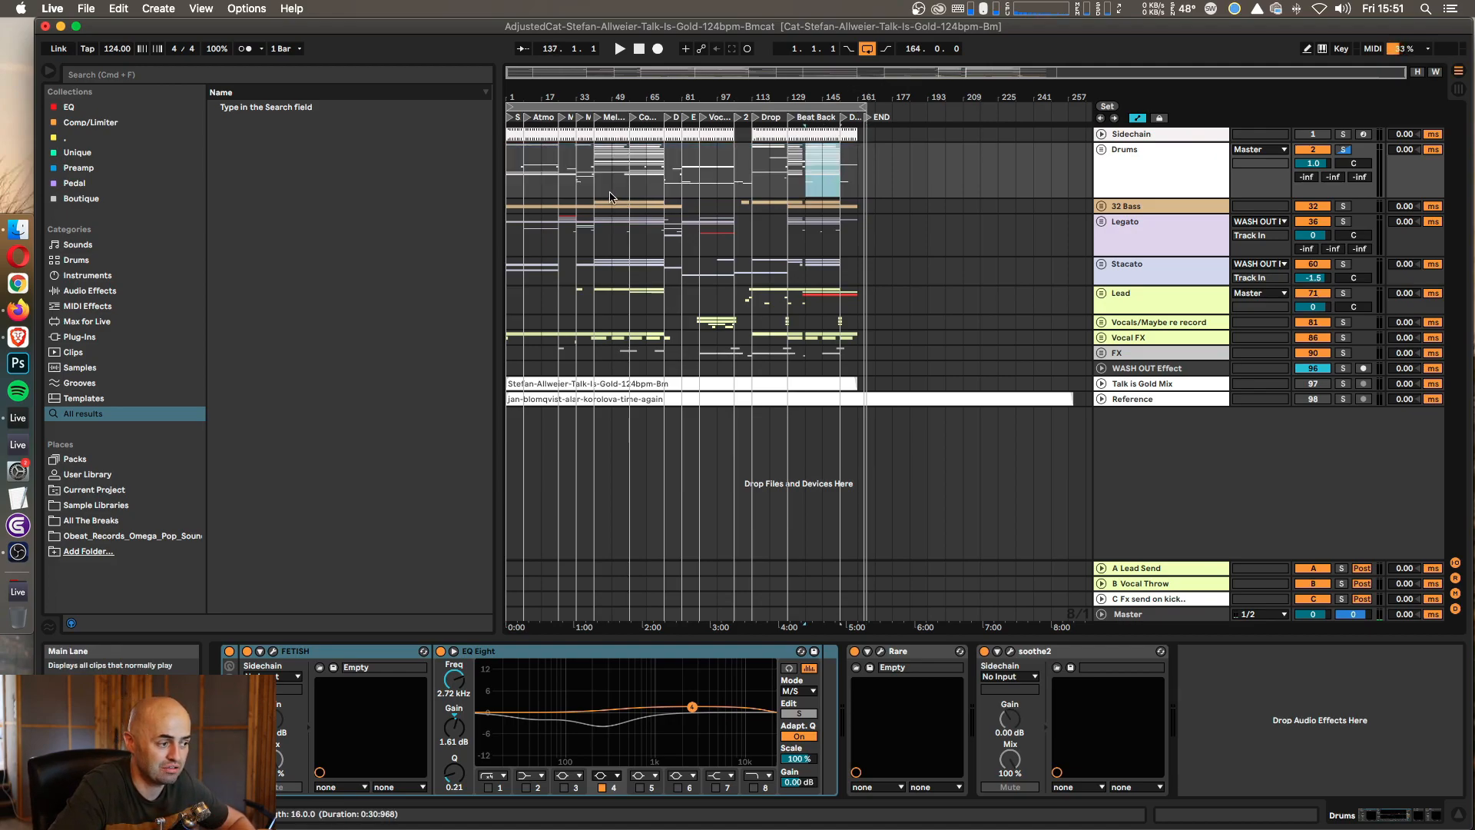
pyautogui.moveTo(594, 184); pyautogui.dragTo(615, 185)
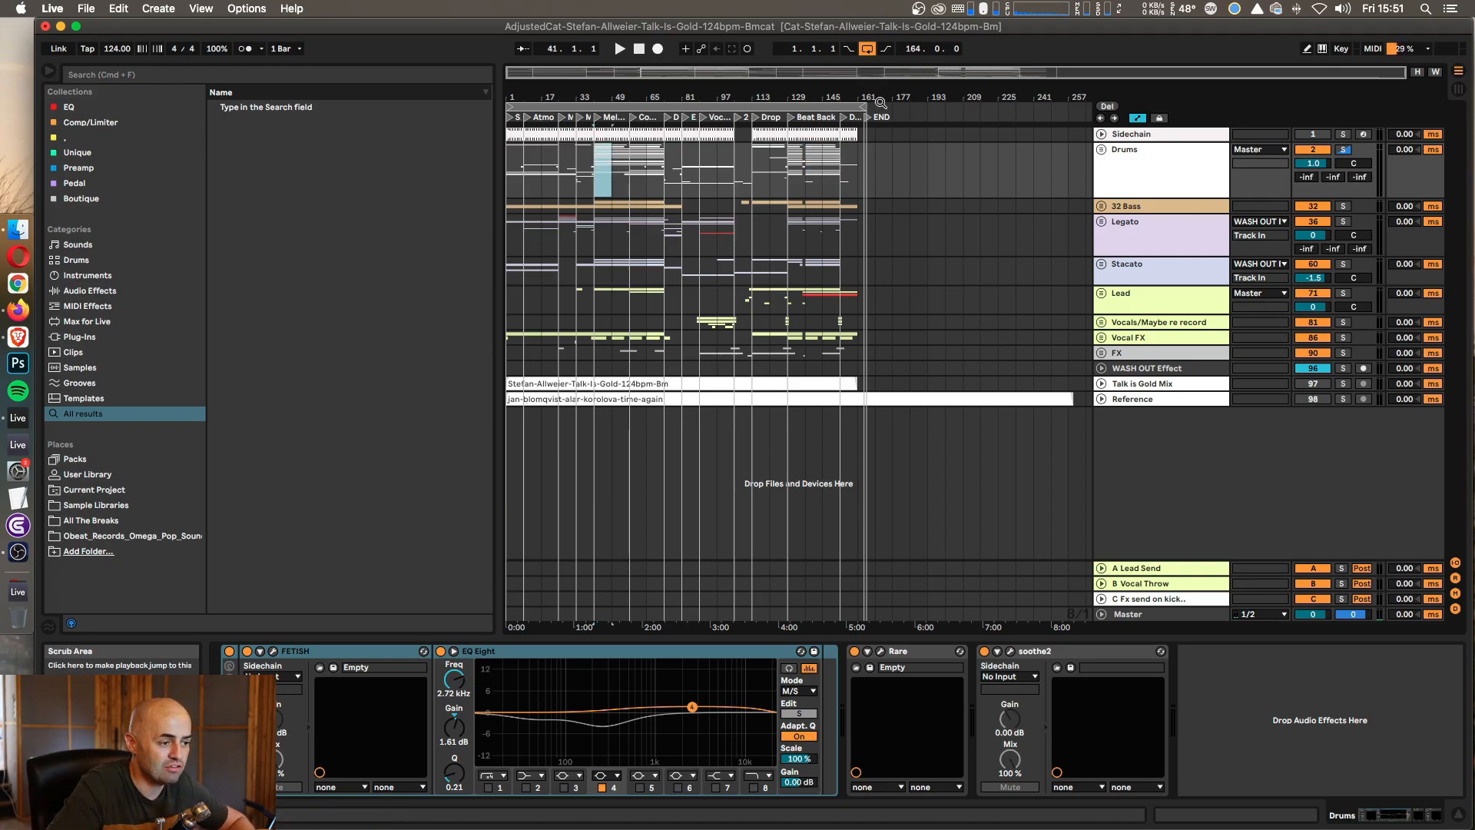
pyautogui.moveTo(878, 100); pyautogui.dragTo(877, 145)
pyautogui.moveTo(739, 194); pyautogui.dragTo(805, 195)
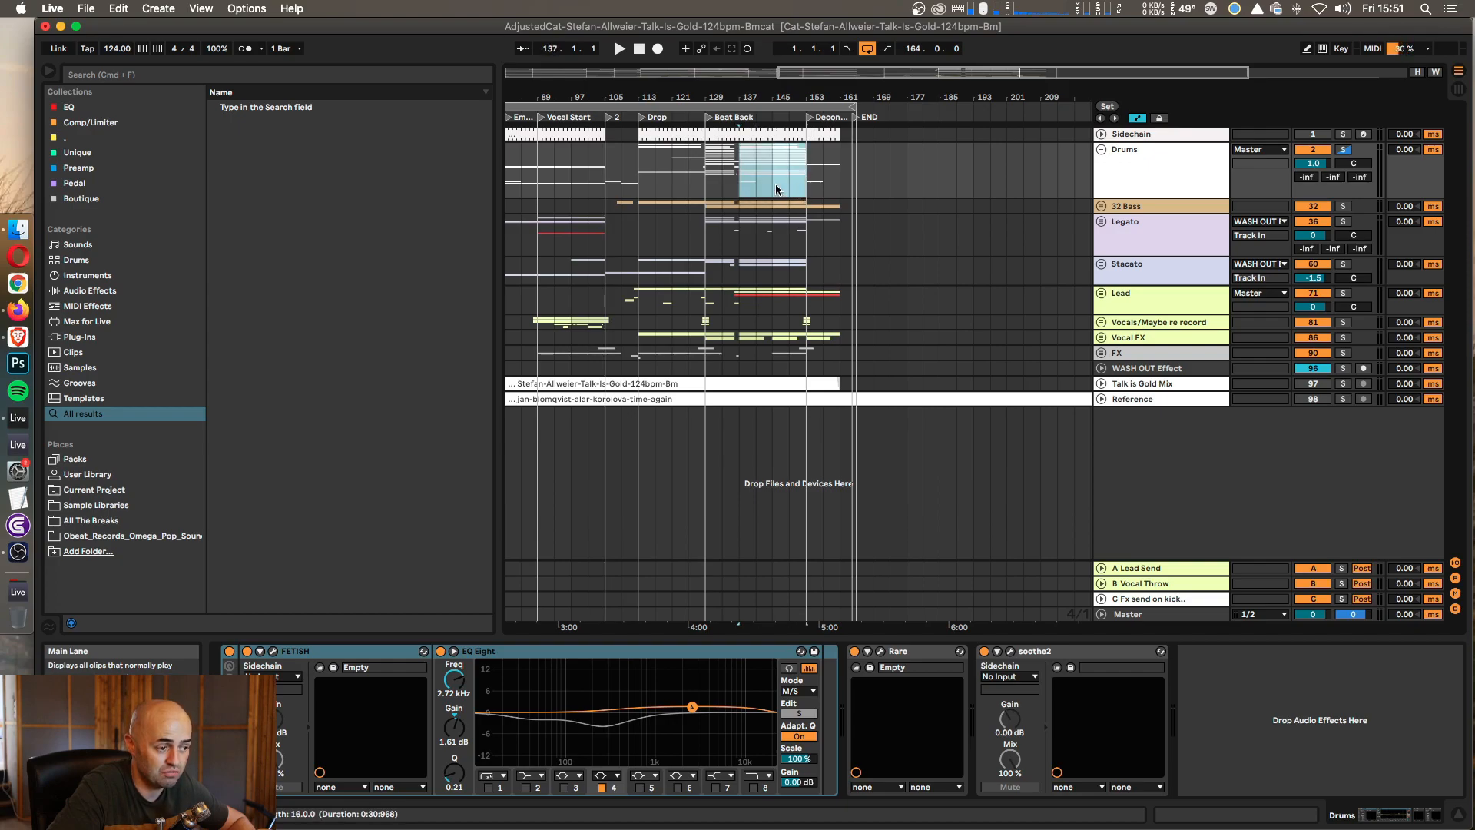
pyautogui.moveTo(862, 99); pyautogui.dragTo(862, 145)
pyautogui.click(841, 107)
pyautogui.moveTo(838, 98); pyautogui.dragTo(835, 23)
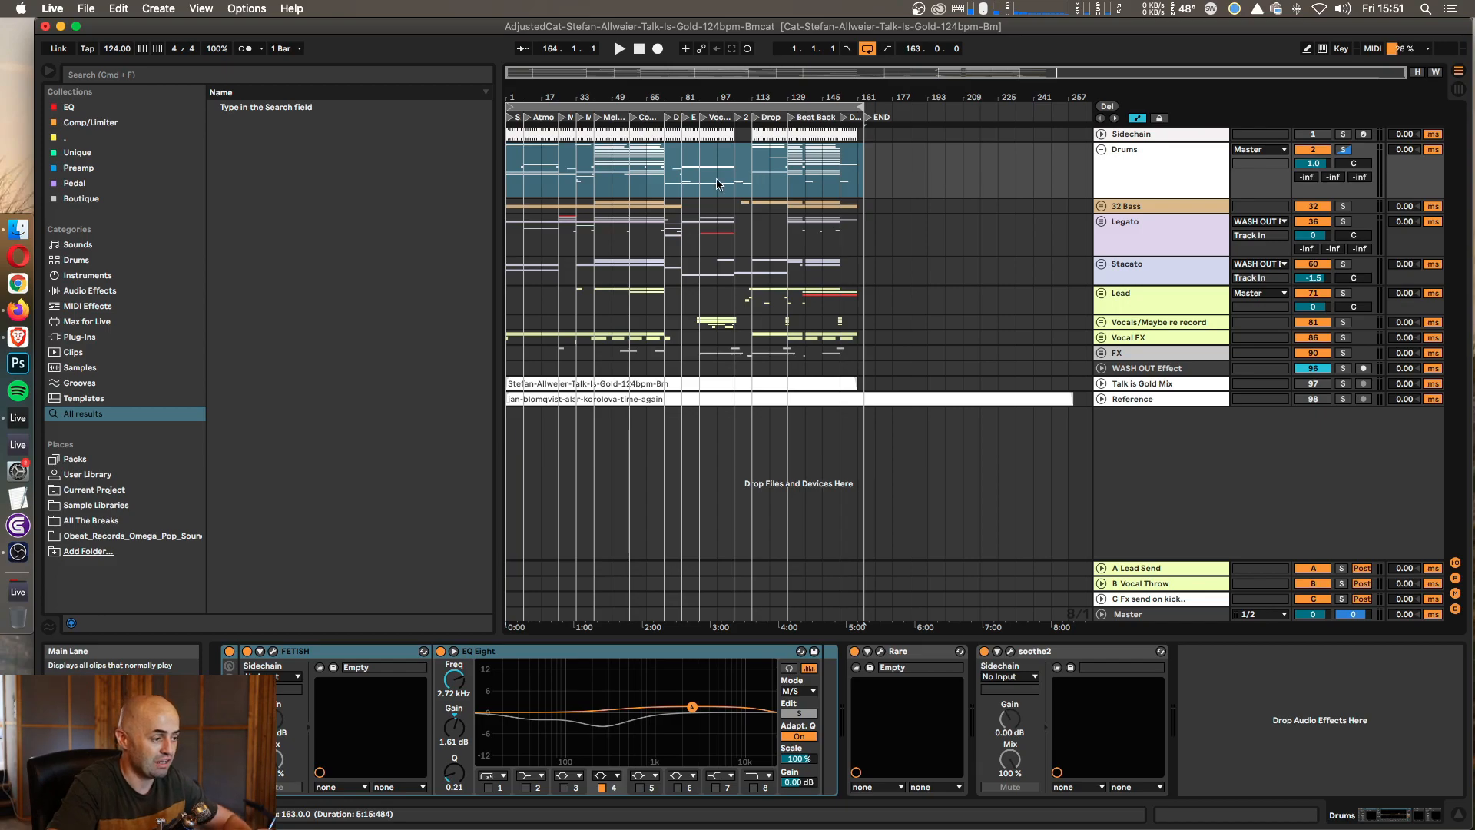
# Step: Select the full song length, bar 1 to bar 164, across the Drums, 32 Bass and Legato group tracks
pyautogui.moveTo(524, 181); pyautogui.dragTo(859, 220)
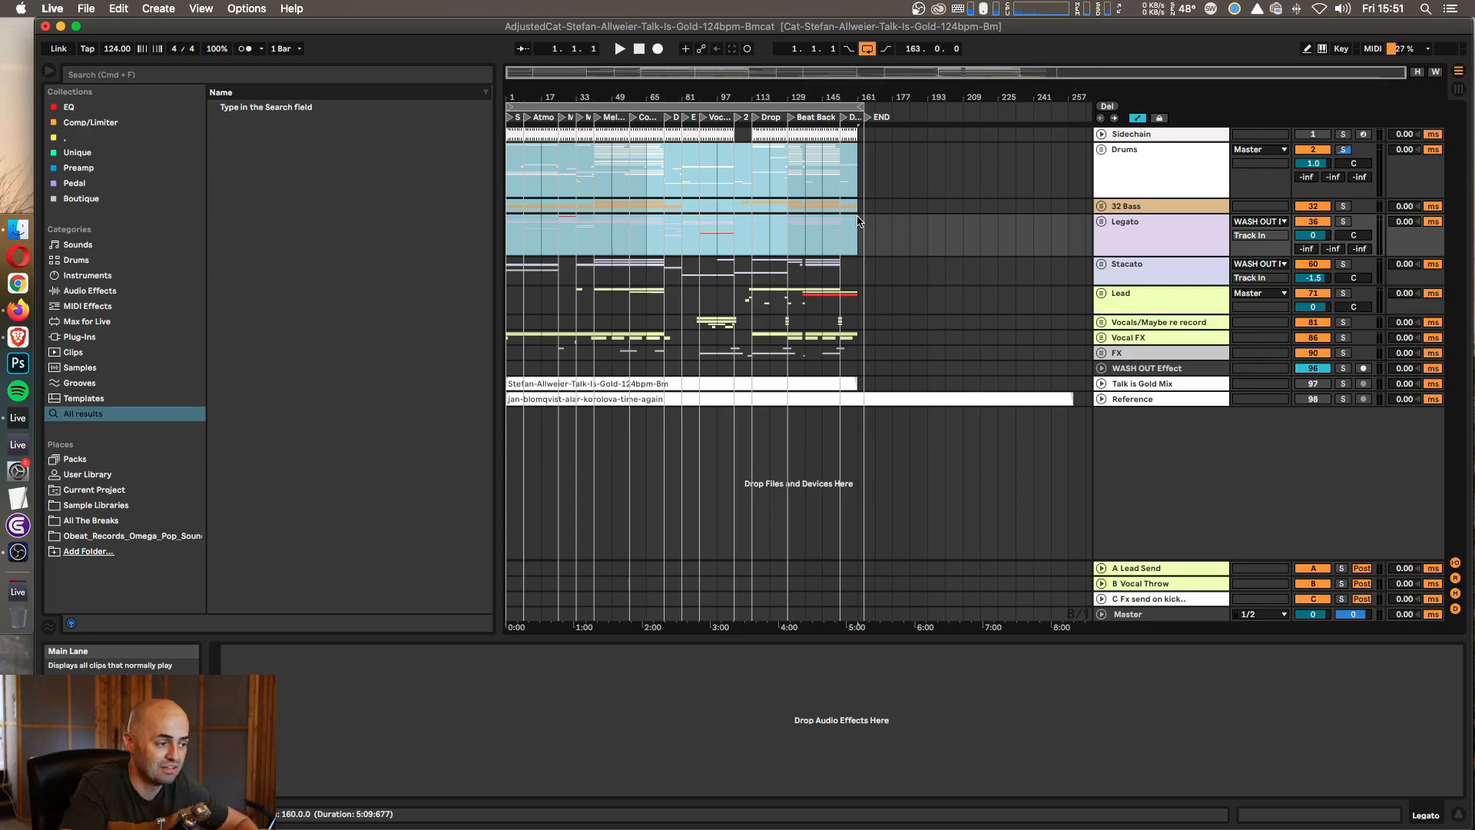
pyautogui.click(783, 284)
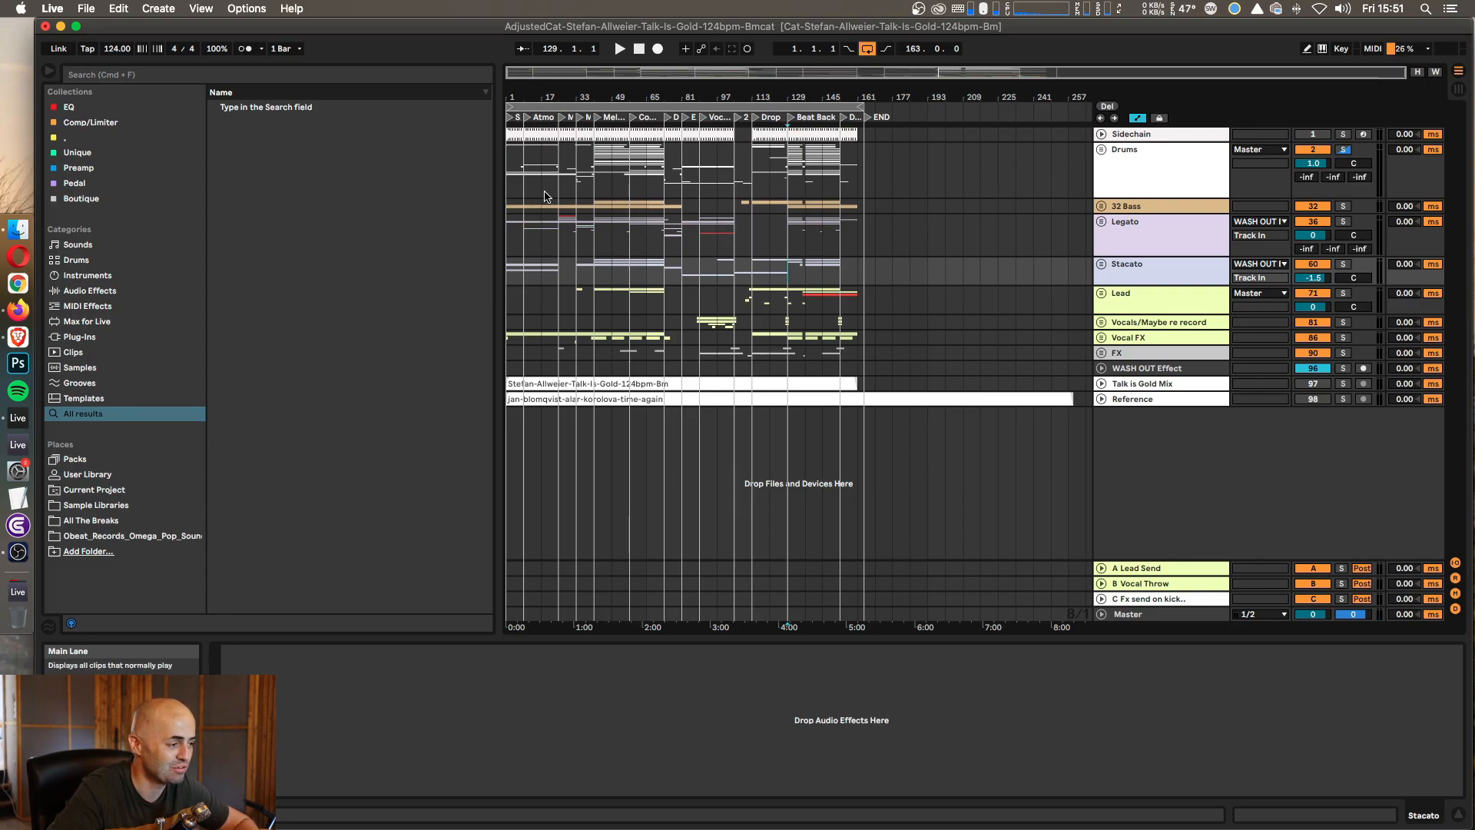
pyautogui.click(637, 55)
pyautogui.moveTo(508, 170); pyautogui.dragTo(859, 338)
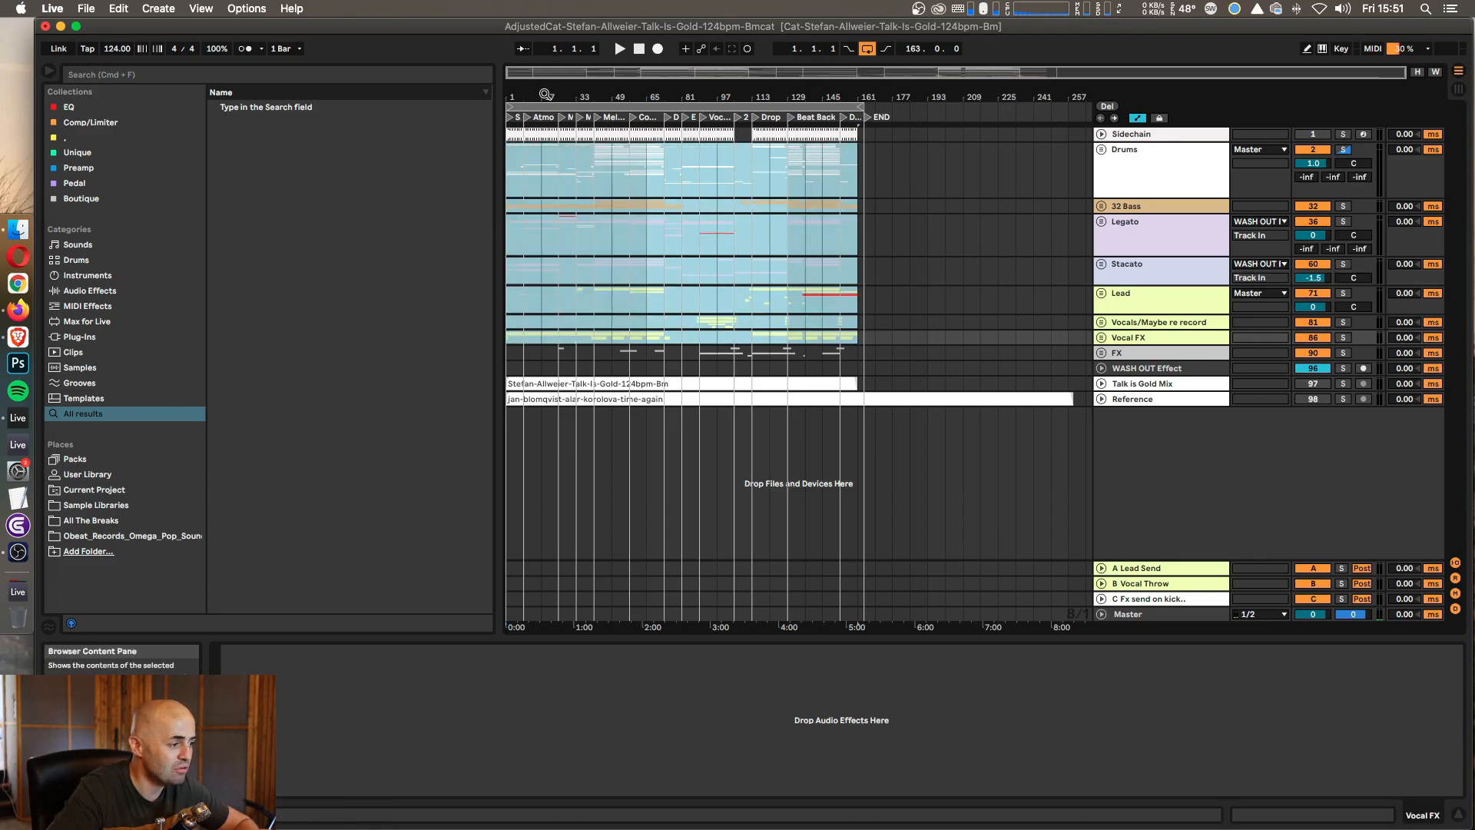
pyautogui.click(638, 49)
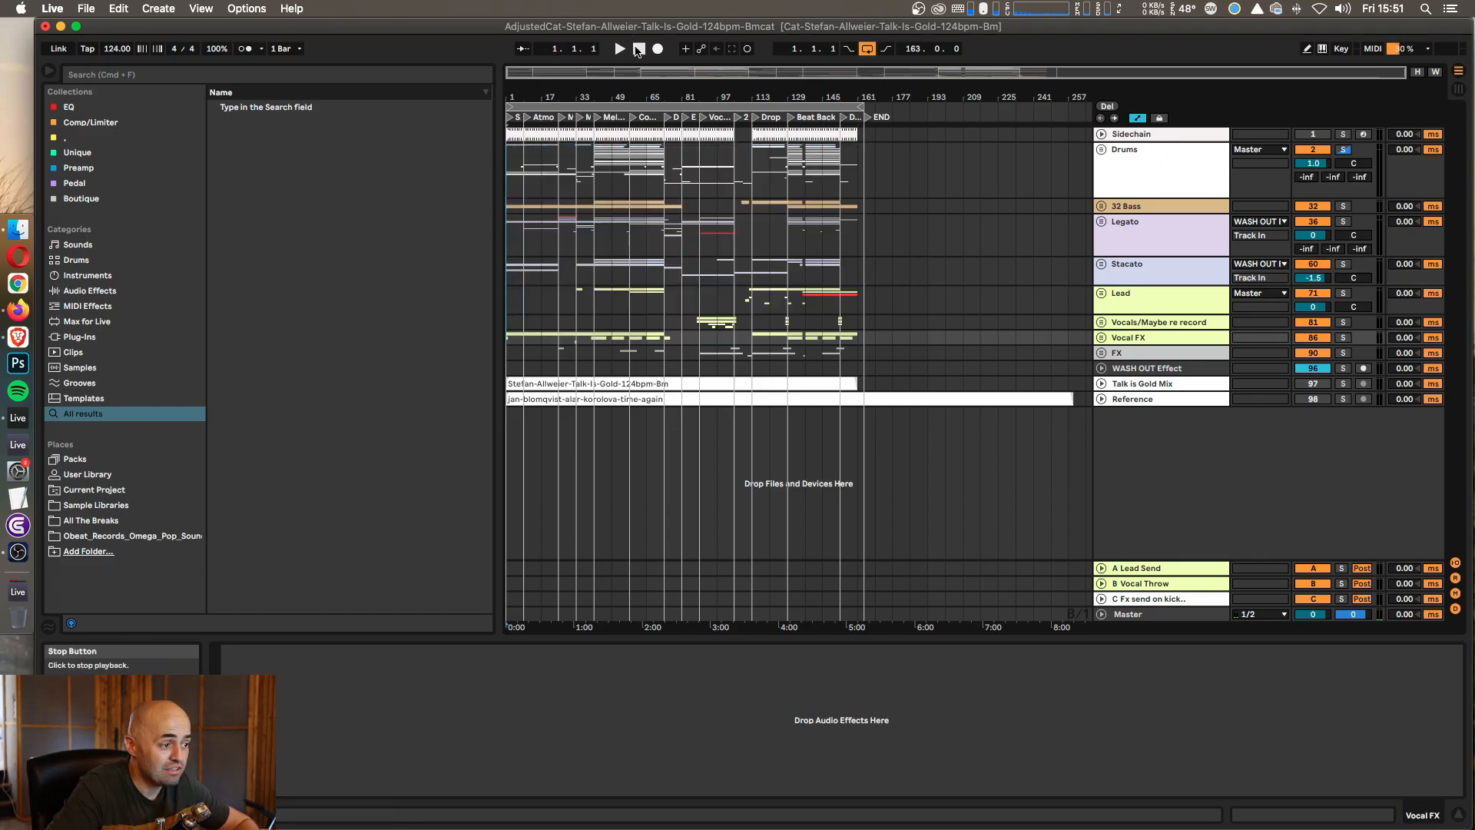
pyautogui.moveTo(507, 194); pyautogui.dragTo(866, 251)
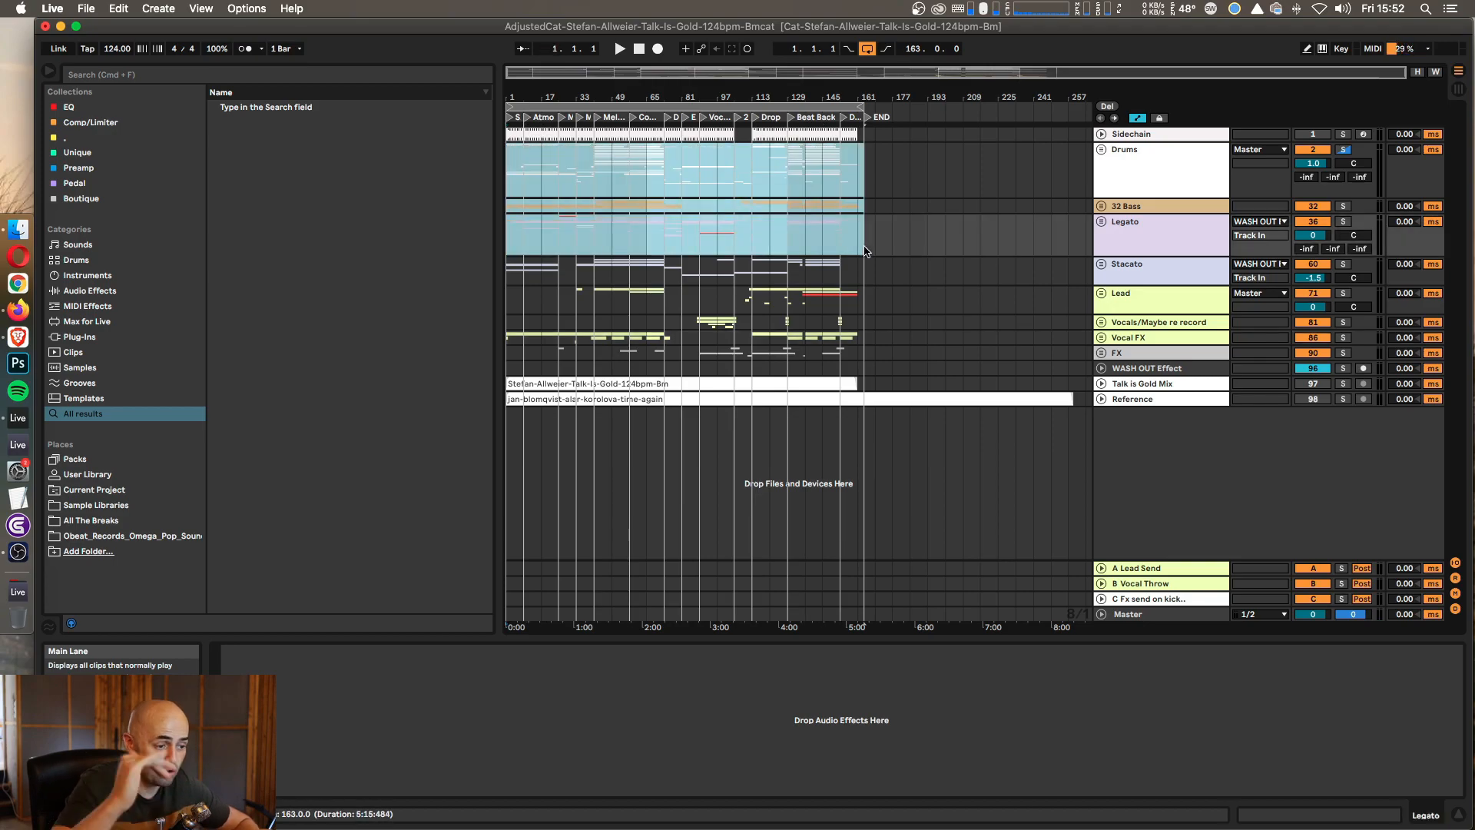
# Step: Unfold the group tracks to examine the tracks inside, then fold all groups again and clear the time selection
pyautogui.click(1102, 150)
pyautogui.scroll(-15, 1114, 247)
pyautogui.scroll(12, 1112, 241)
pyautogui.scroll(3, 1112, 243)
pyautogui.scroll(-20, 1112, 230)
pyautogui.click(1114, 163)
pyautogui.click(1107, 153)
pyautogui.keyDown('alt'); pyautogui.click(1106, 152); pyautogui.keyUp('alt')
pyautogui.scroll(1, 1109, 165)
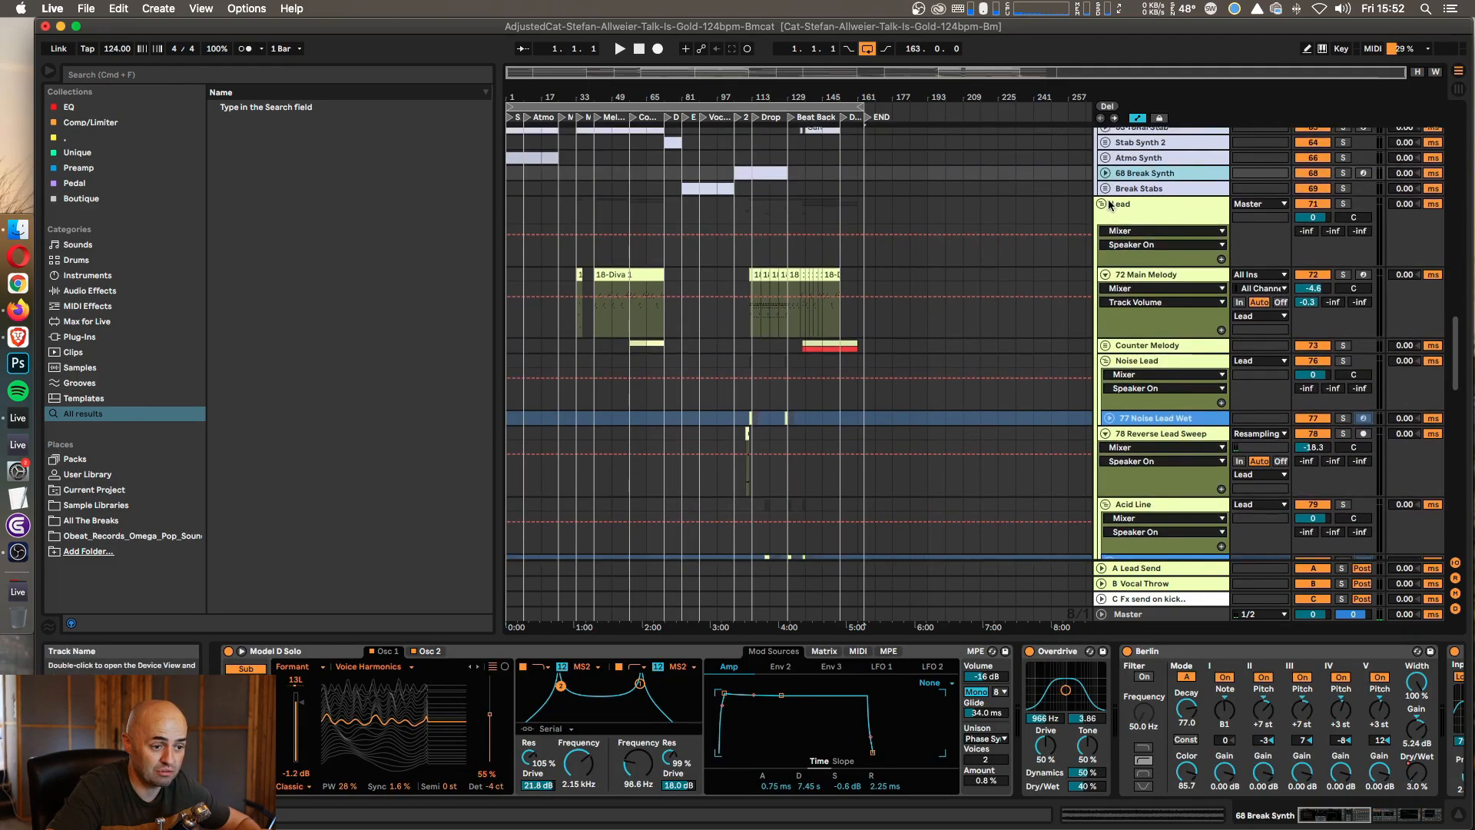
pyautogui.keyDown('alt'); pyautogui.click(1103, 206); pyautogui.keyUp('alt')
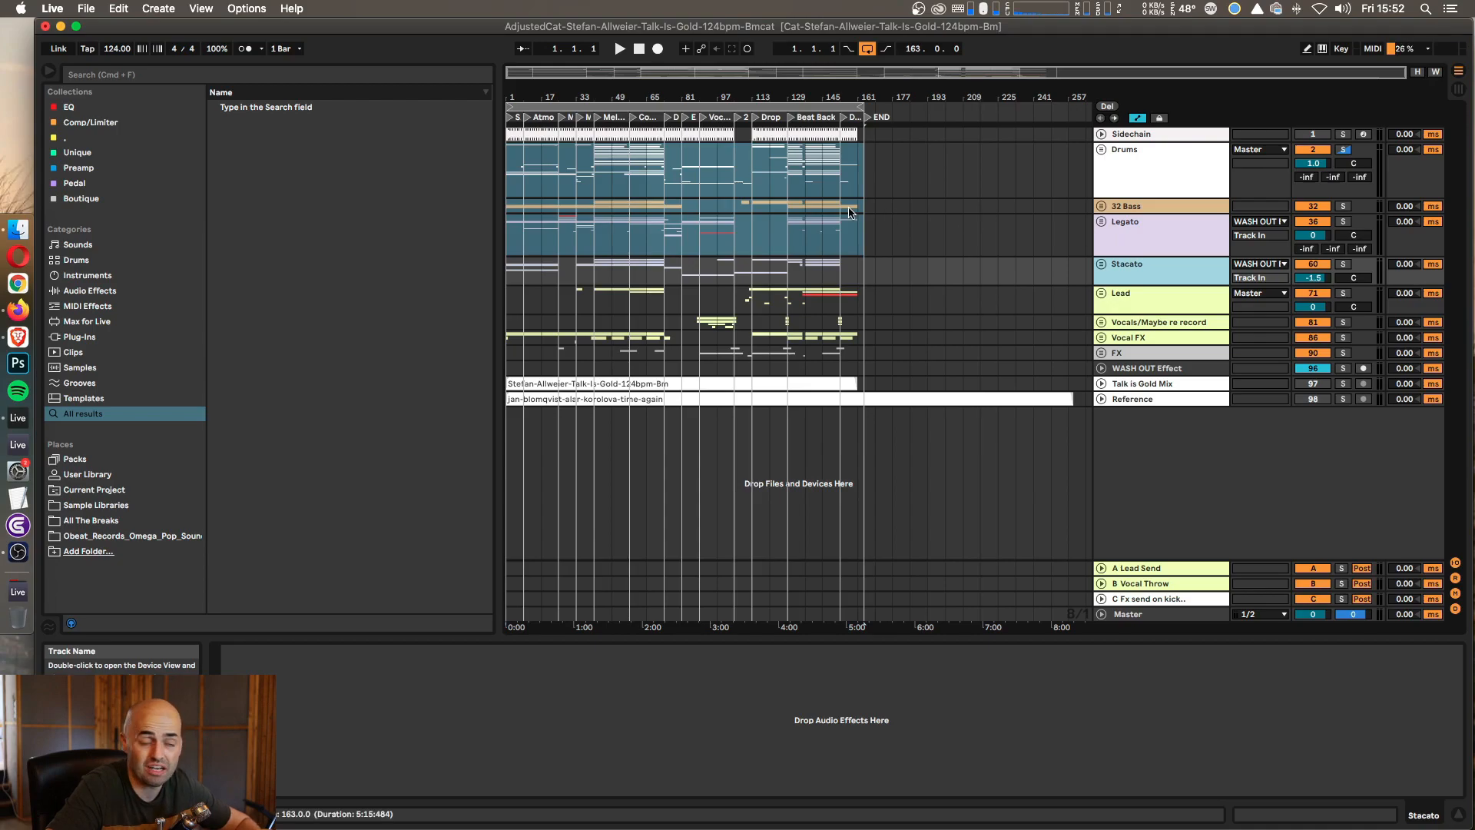
pyautogui.click(638, 50)
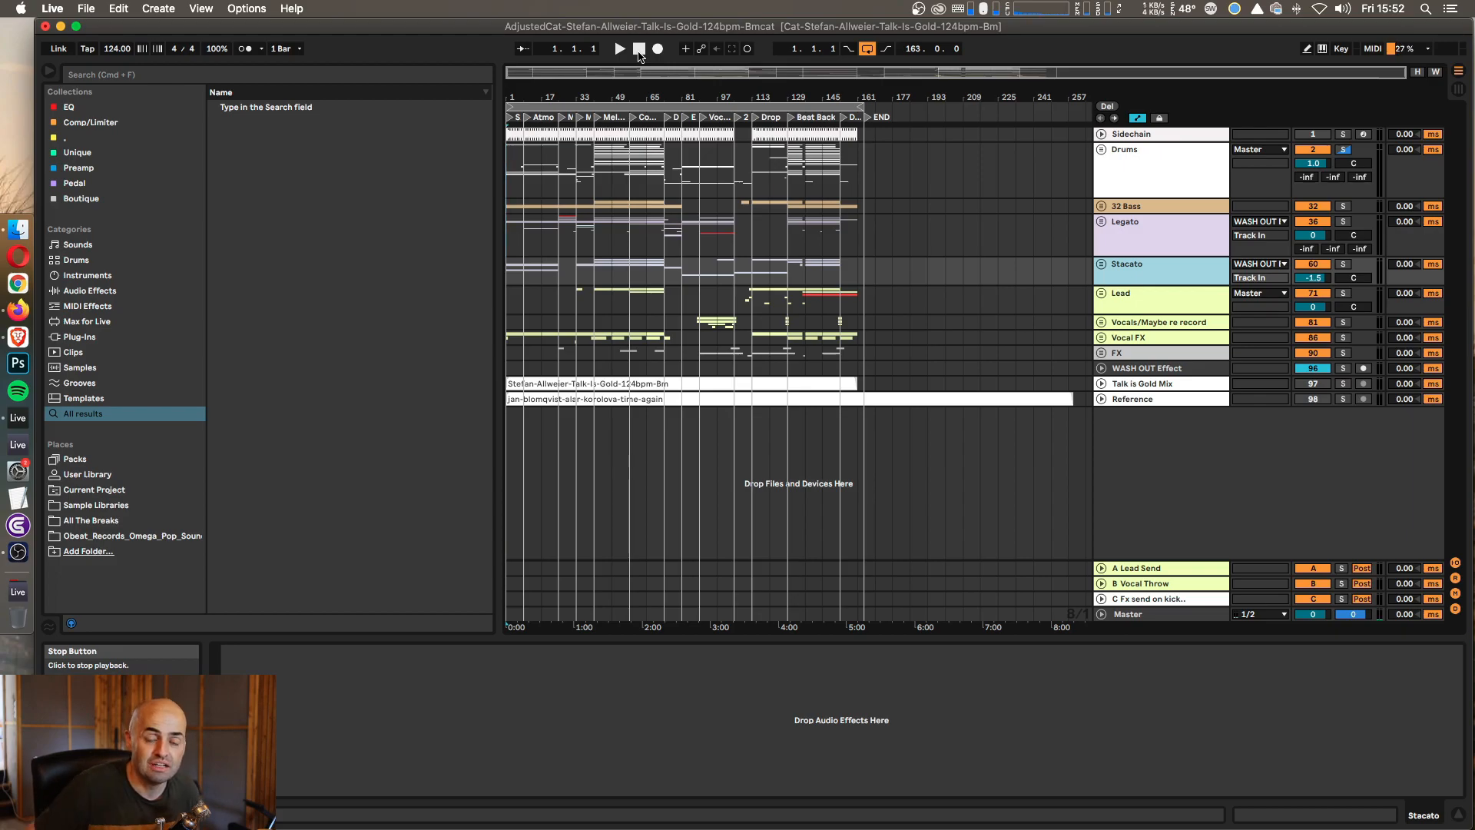
# Step: Fold the Stacato and Legato groups so only their group headers remain in the arrangement
pyautogui.scroll(5, 1104, 366)
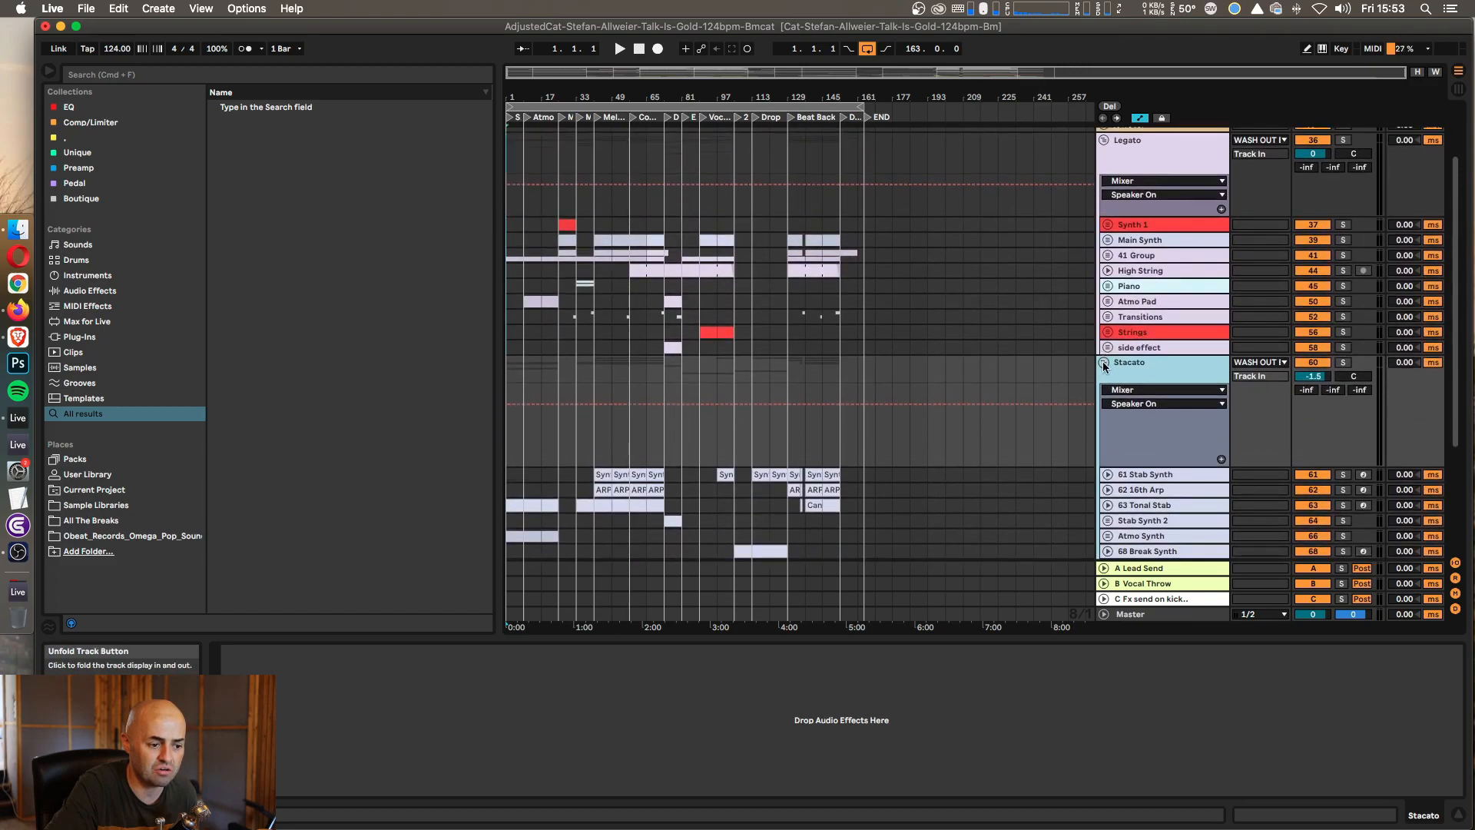
pyautogui.click(1104, 364)
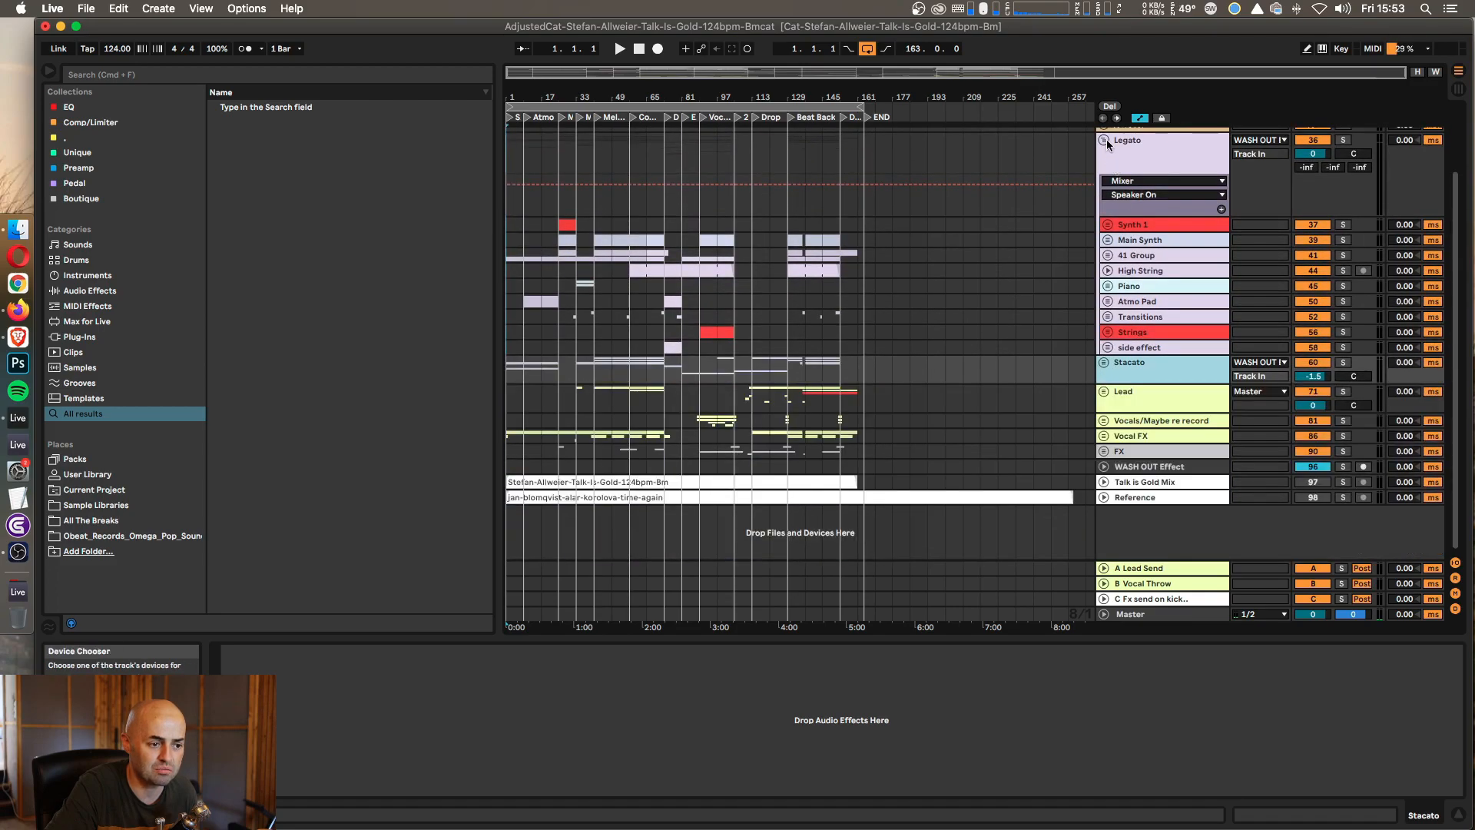
pyautogui.click(1105, 139)
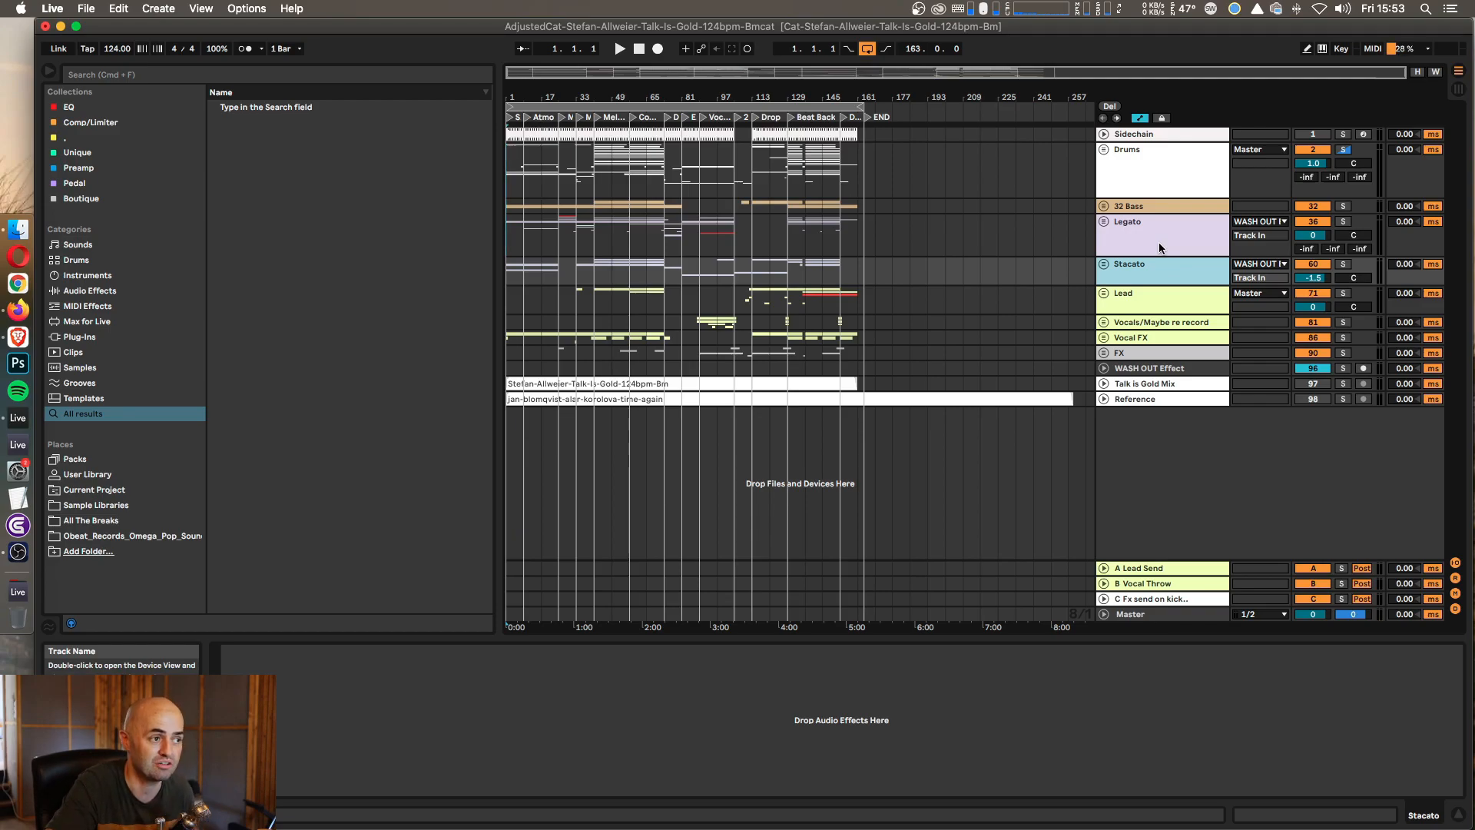
# Step: Start playback from bar 1 and unfold all the groups, including the individual tracks inside the Drums group
pyautogui.click(619, 49)
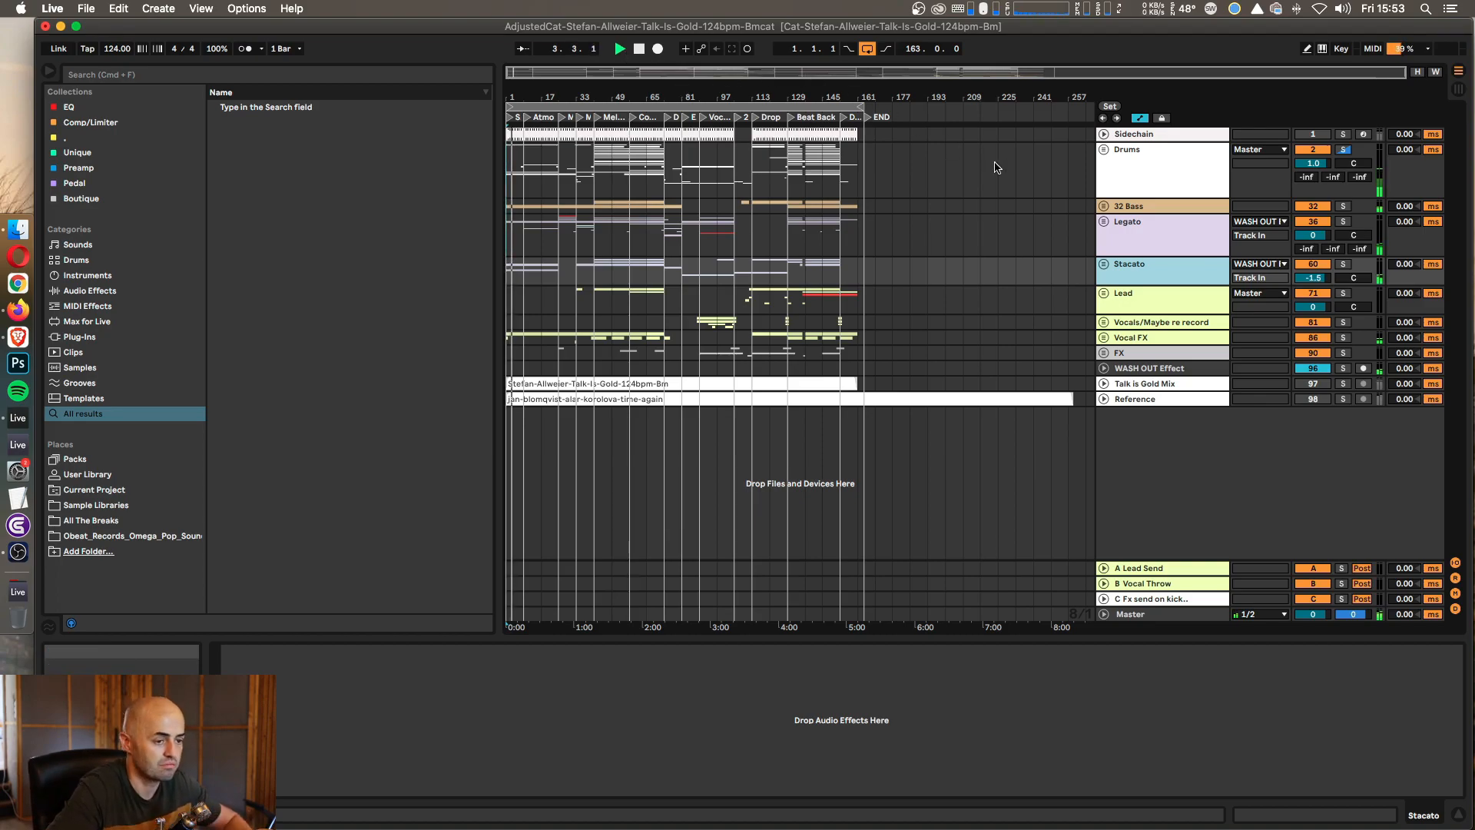
pyautogui.click(1104, 149)
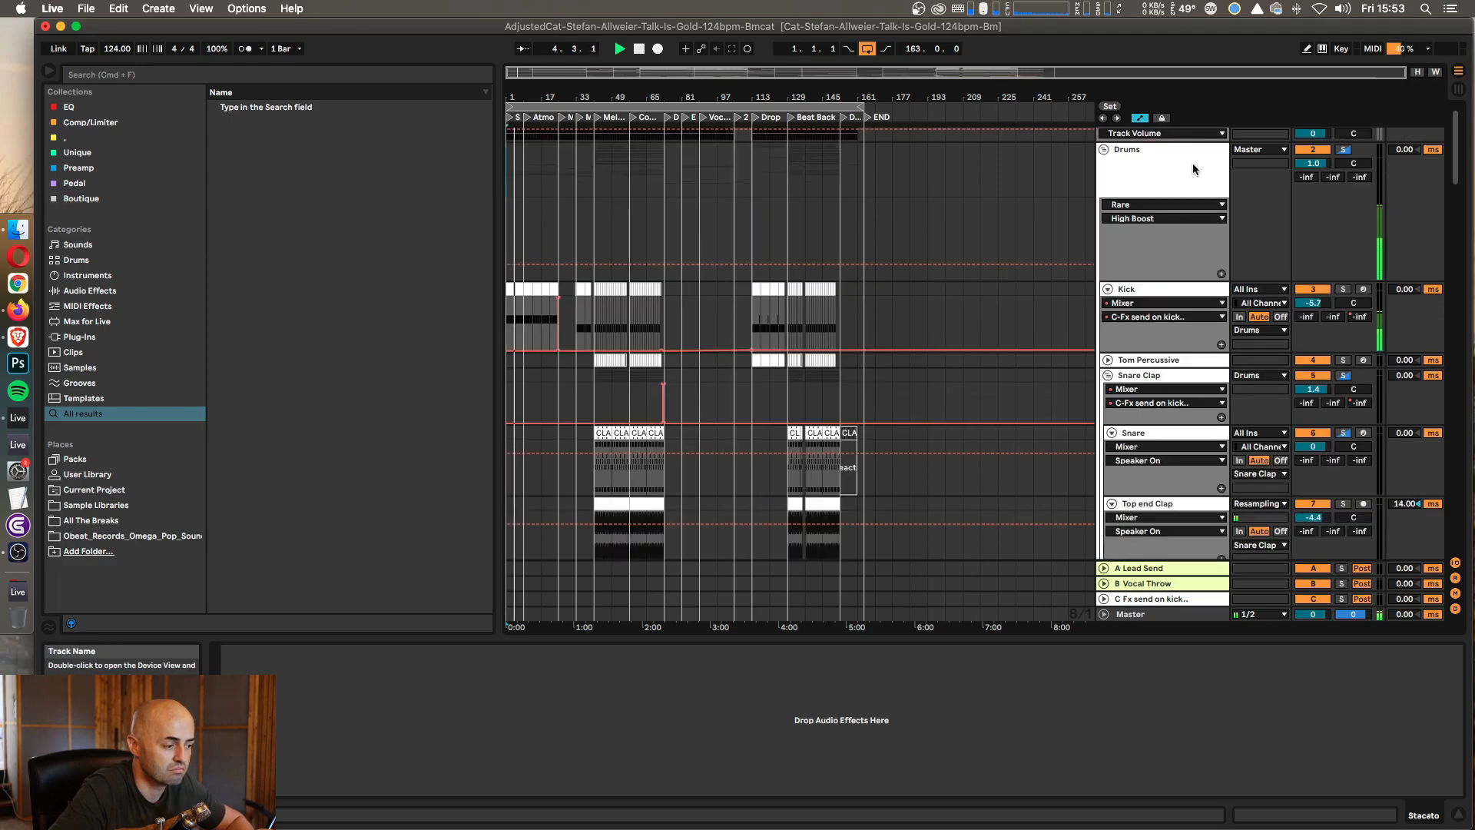
pyautogui.scroll(-1, 1120, 353)
pyautogui.keyDown('alt'); pyautogui.click(1107, 365); pyautogui.keyUp('alt')
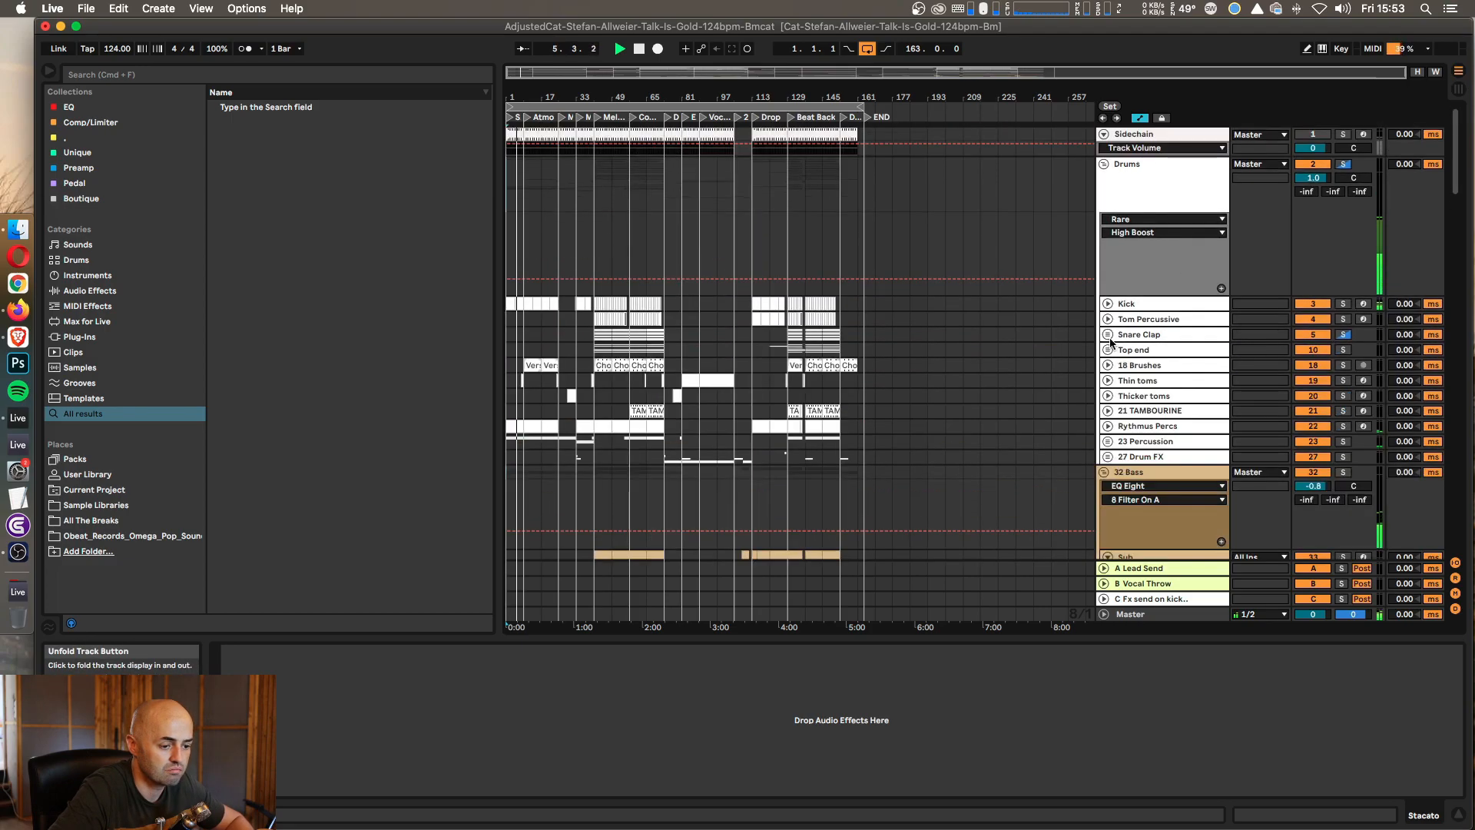
pyautogui.keyDown('alt'); pyautogui.click(1107, 305); pyautogui.keyUp('alt')
pyautogui.scroll(-15, 1128, 303)
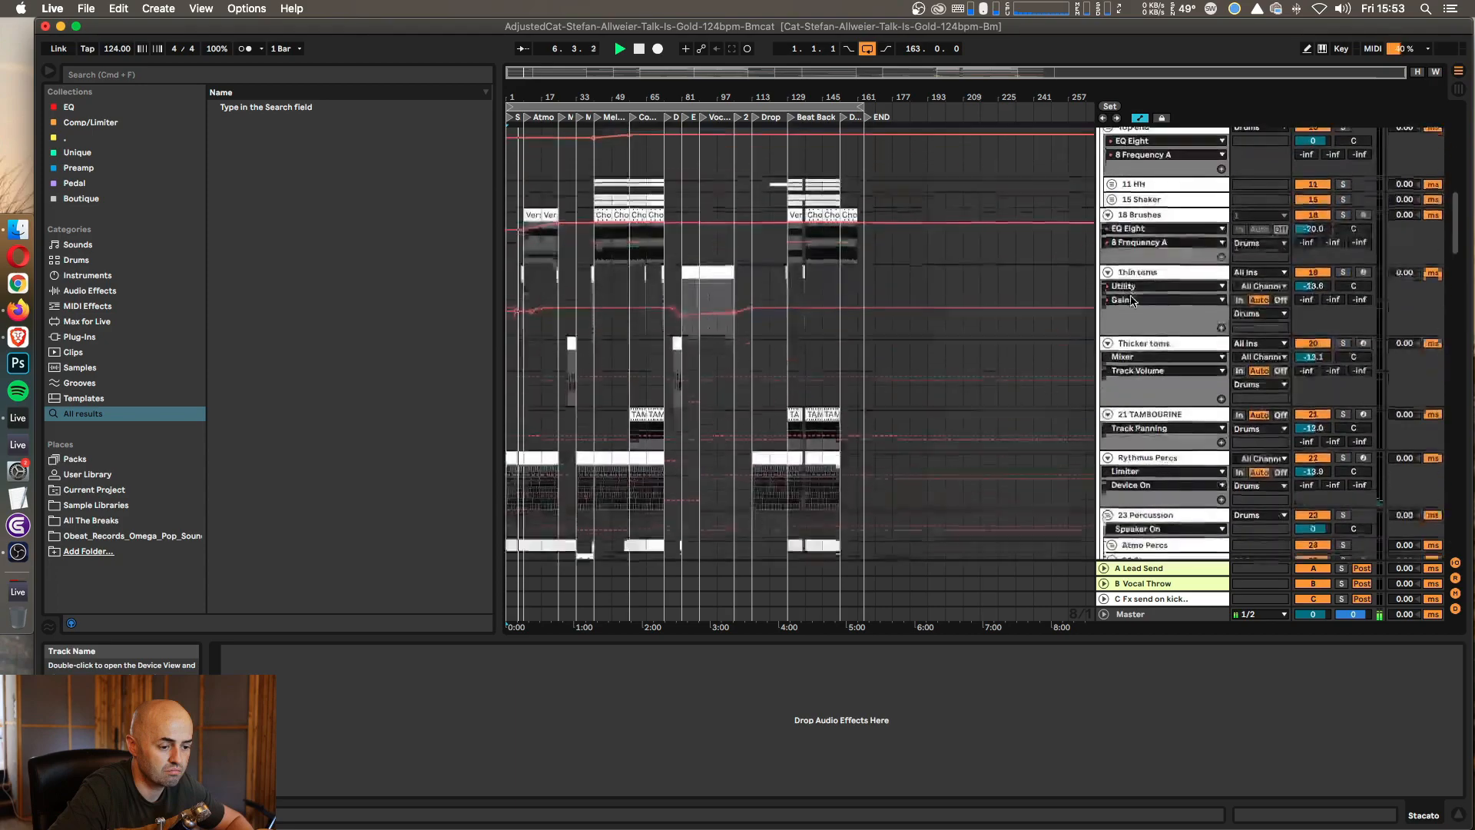
# Step: Unfold the Atmo Percs, 11 HH and 15 Shaker subgroups in the Drums group, along with the hi-hat tracks
pyautogui.click(1115, 221)
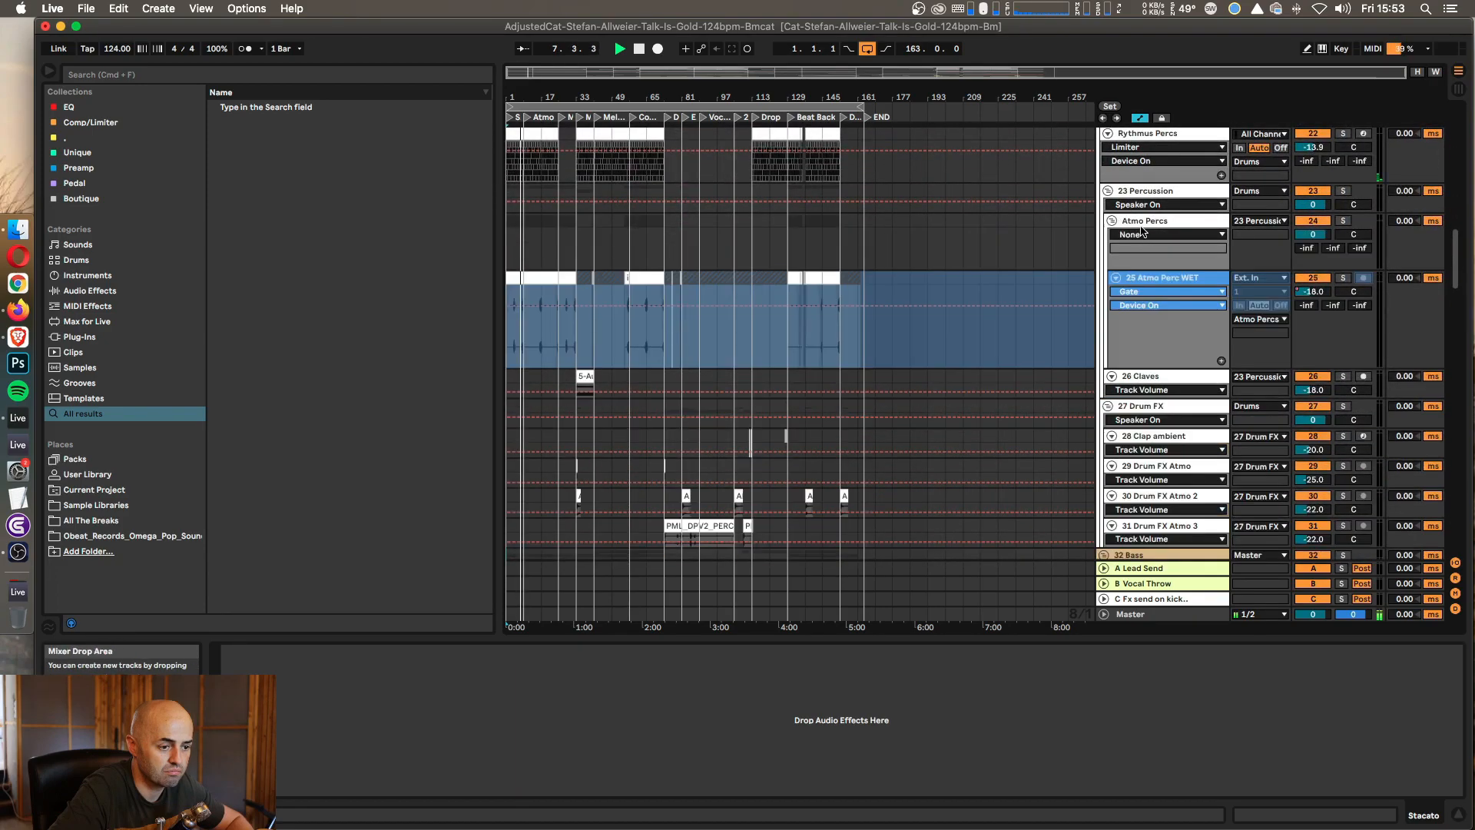
pyautogui.scroll(8, 1139, 248)
pyautogui.scroll(10, 1133, 292)
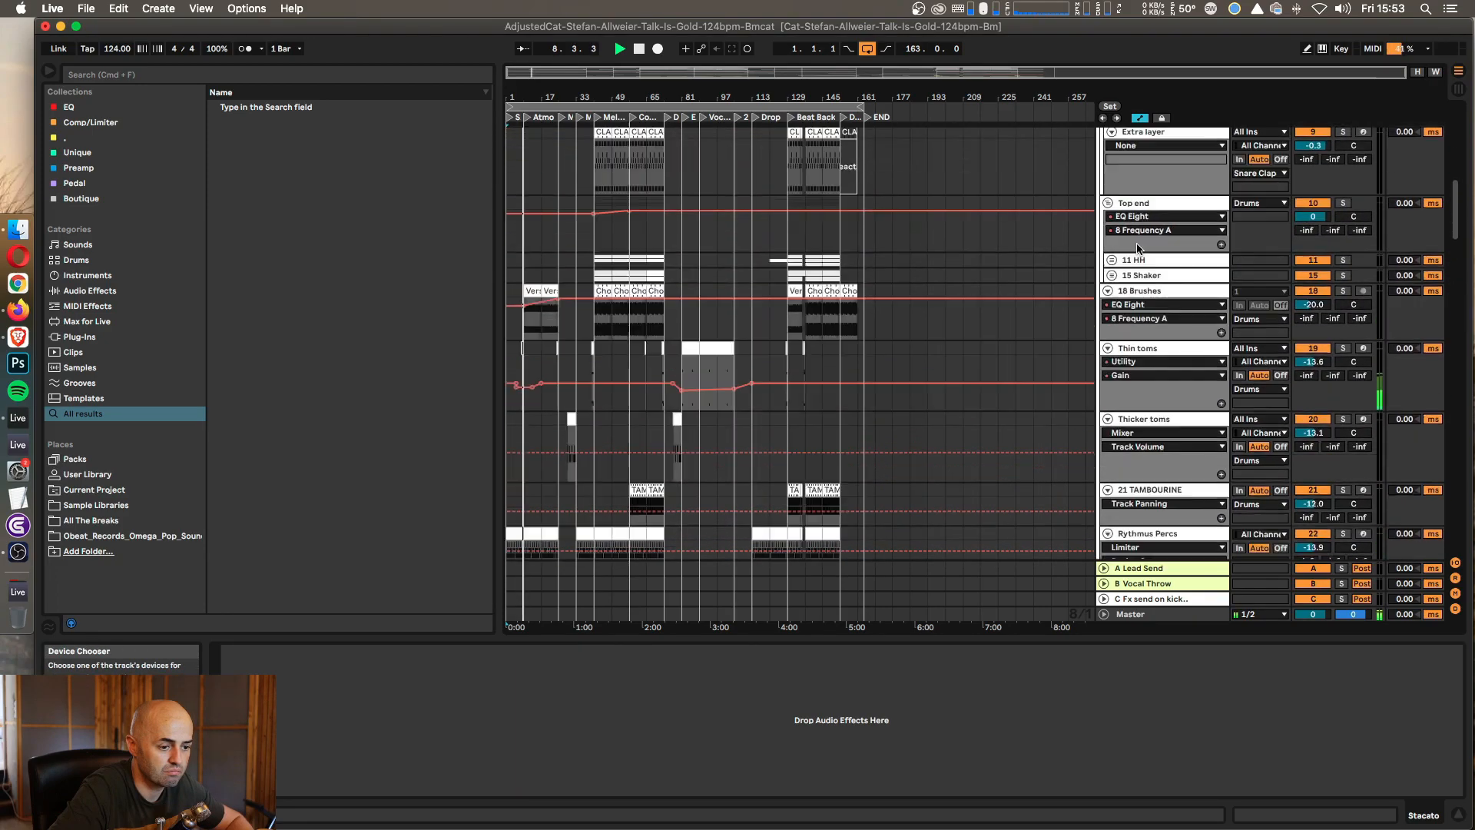
pyautogui.click(1115, 351)
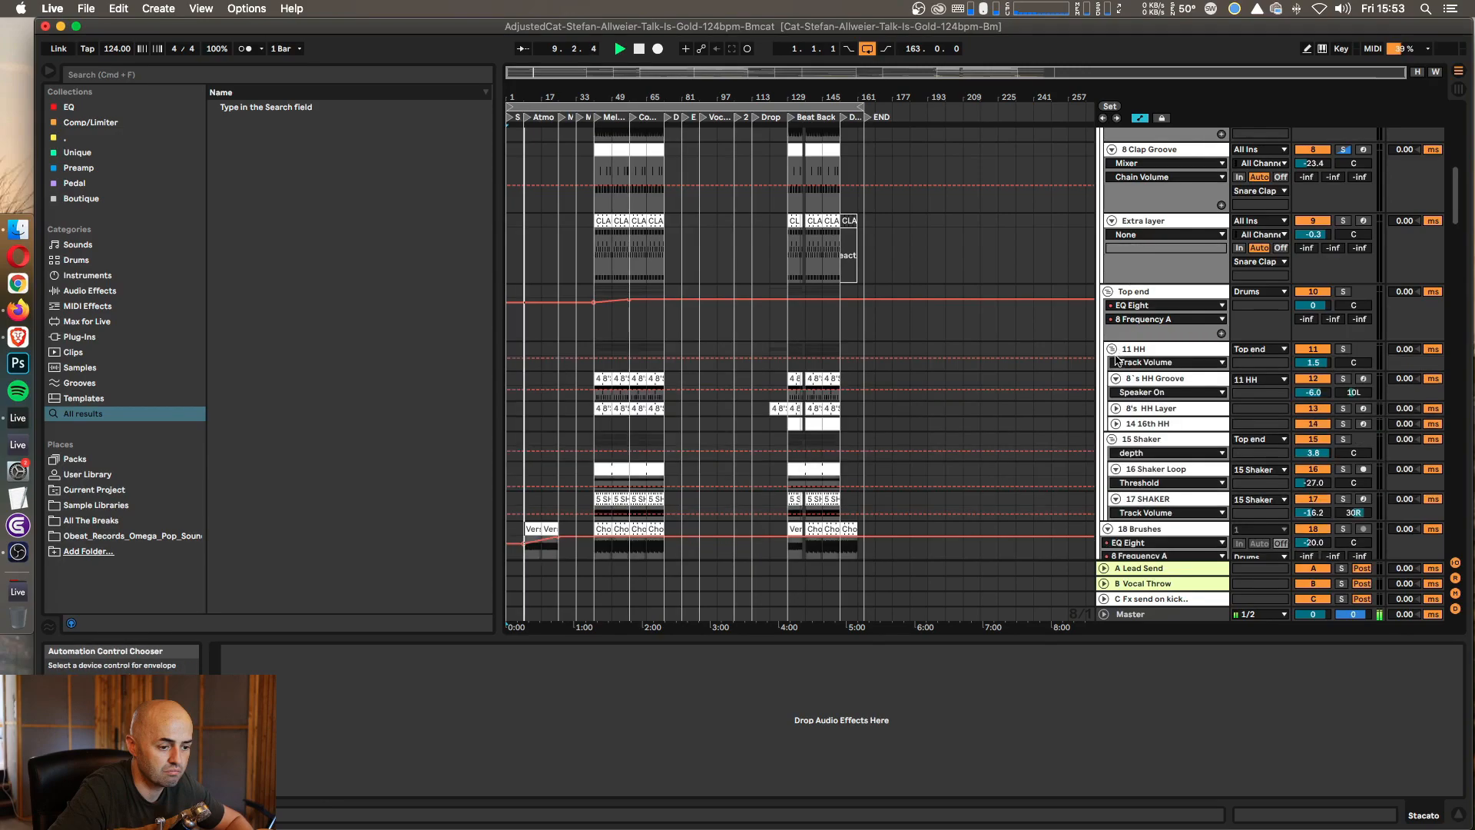
pyautogui.click(1120, 408)
pyautogui.scroll(-10, 1122, 408)
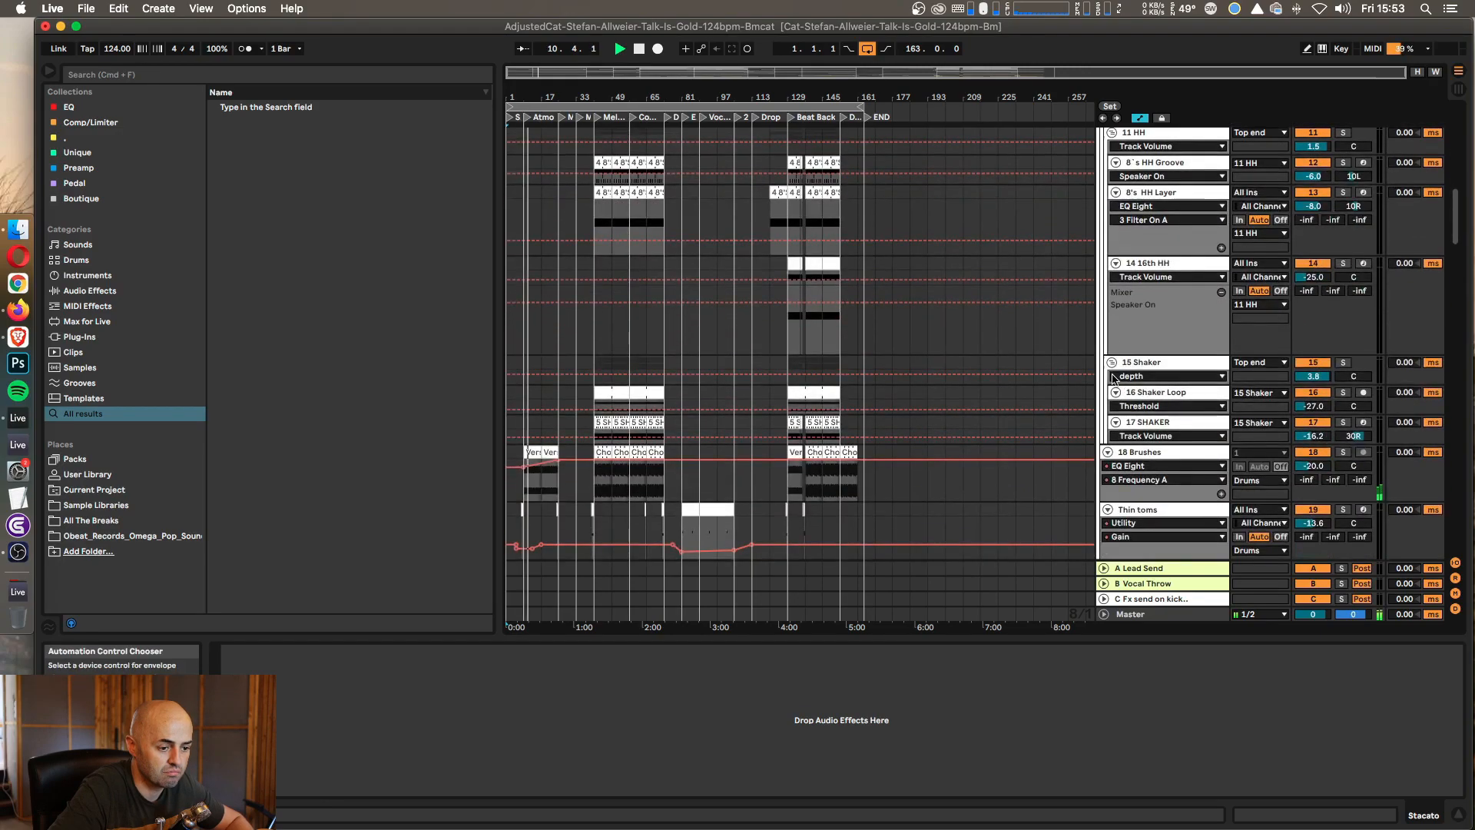
# Step: Unfold Synth 1, Main Synth and the other subgroups of the Legato group to expose their inner tracks
pyautogui.scroll(-10, 1119, 384)
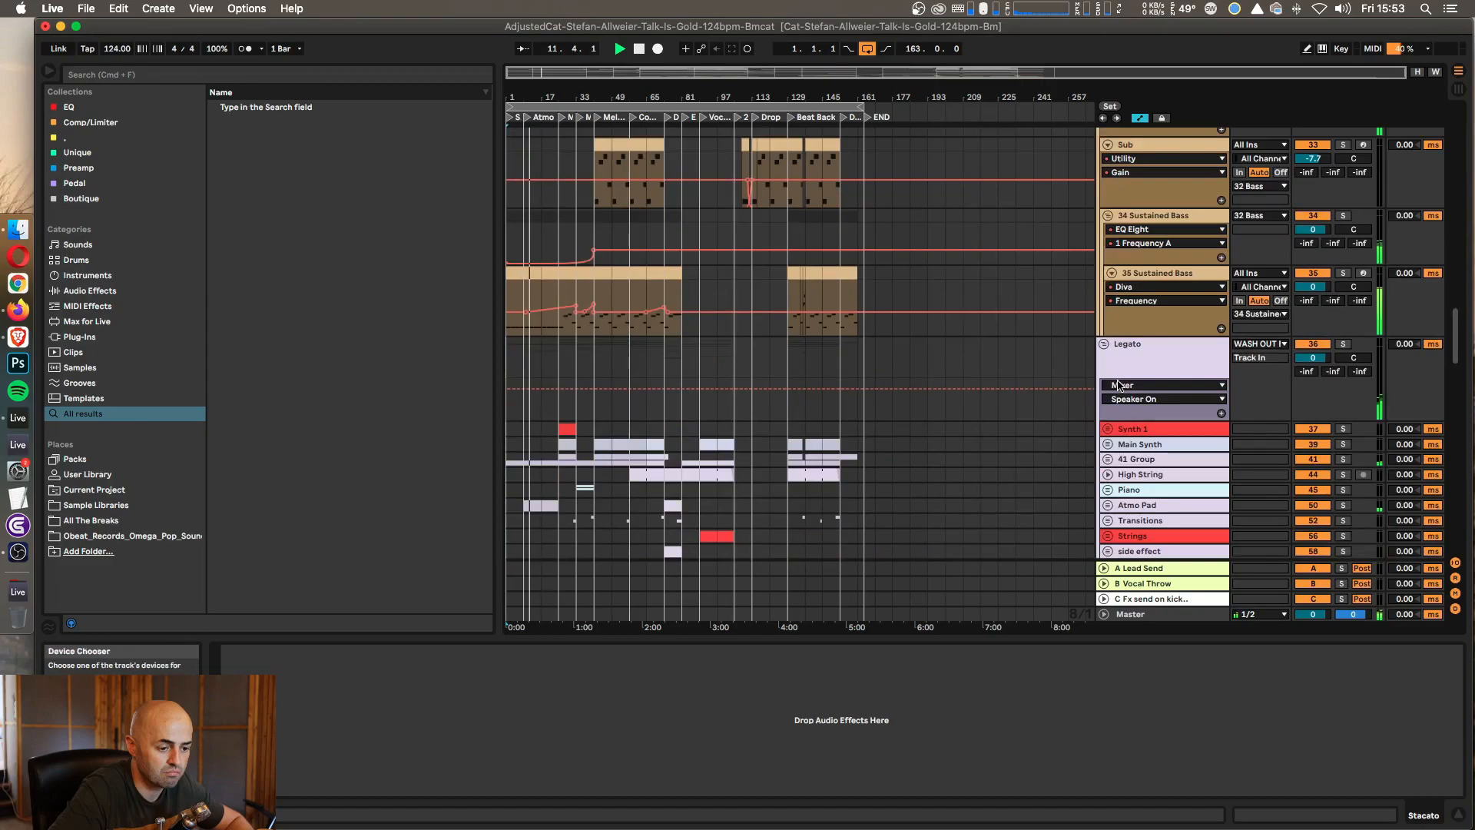
pyautogui.scroll(-3, 1122, 371)
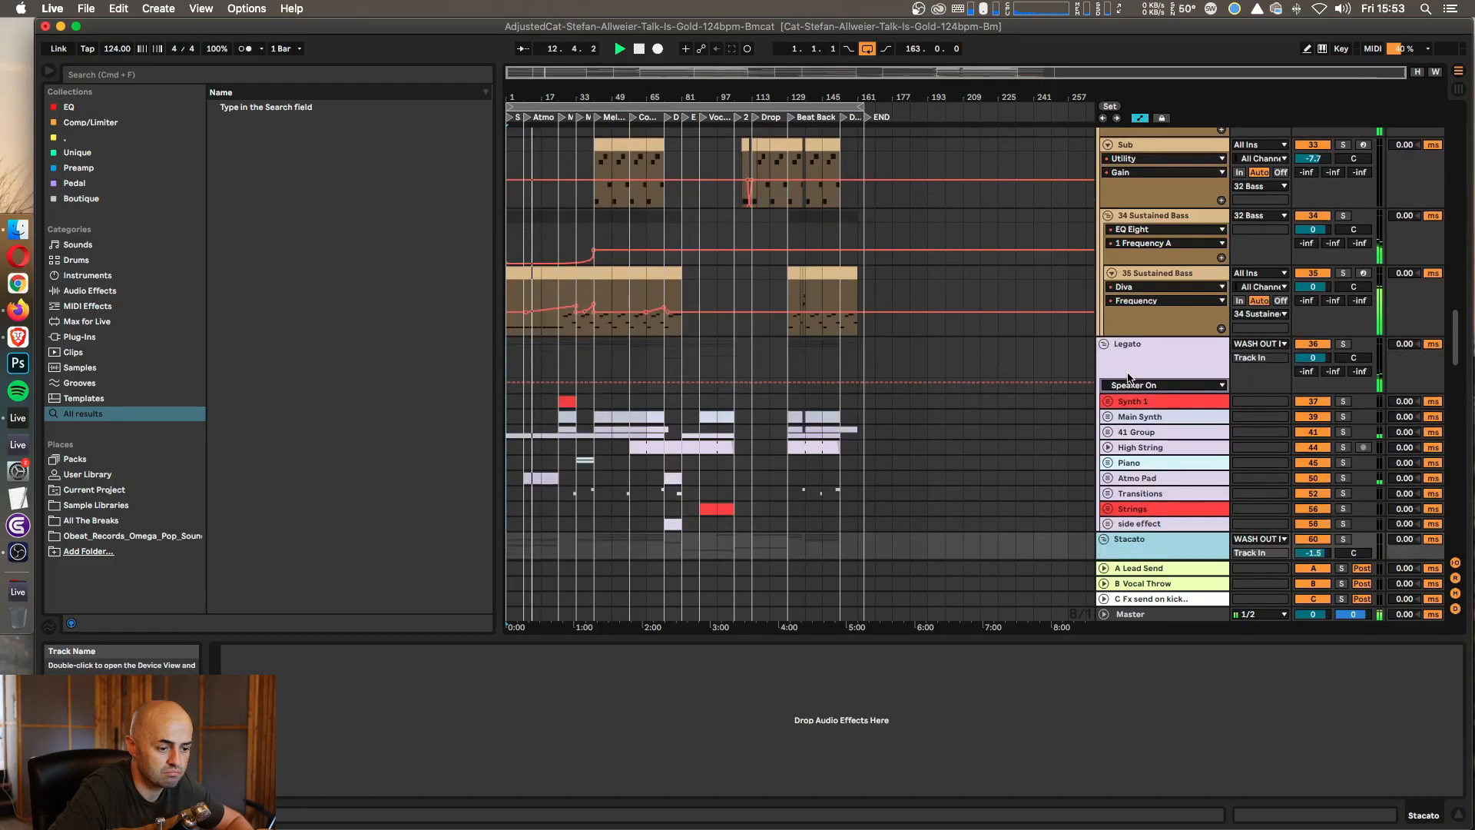
pyautogui.click(1114, 405)
pyautogui.keyDown('alt'); pyautogui.click(1109, 402); pyautogui.keyUp('alt')
pyautogui.scroll(-7, 1120, 400)
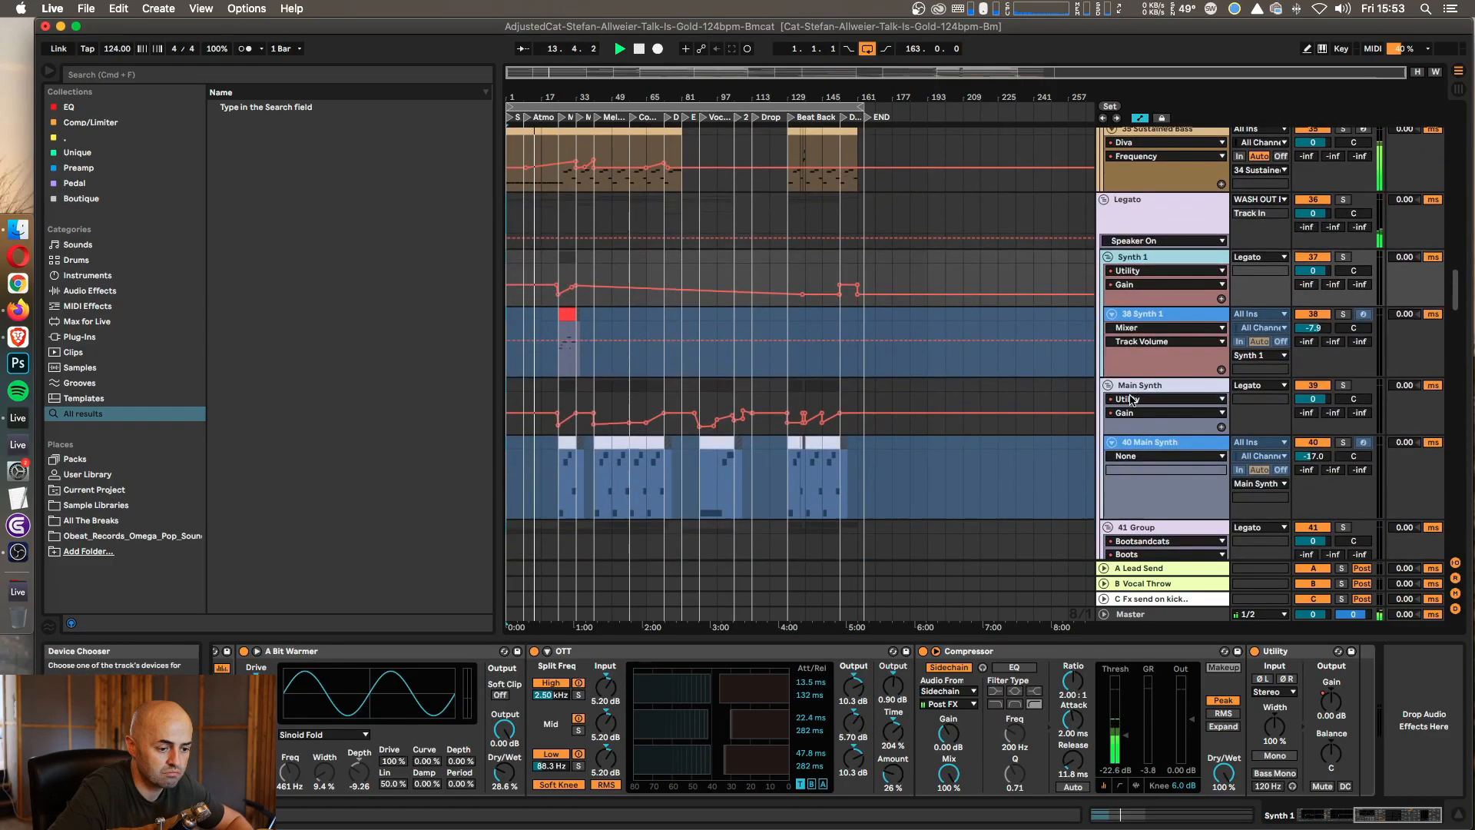
pyautogui.scroll(-10, 1123, 394)
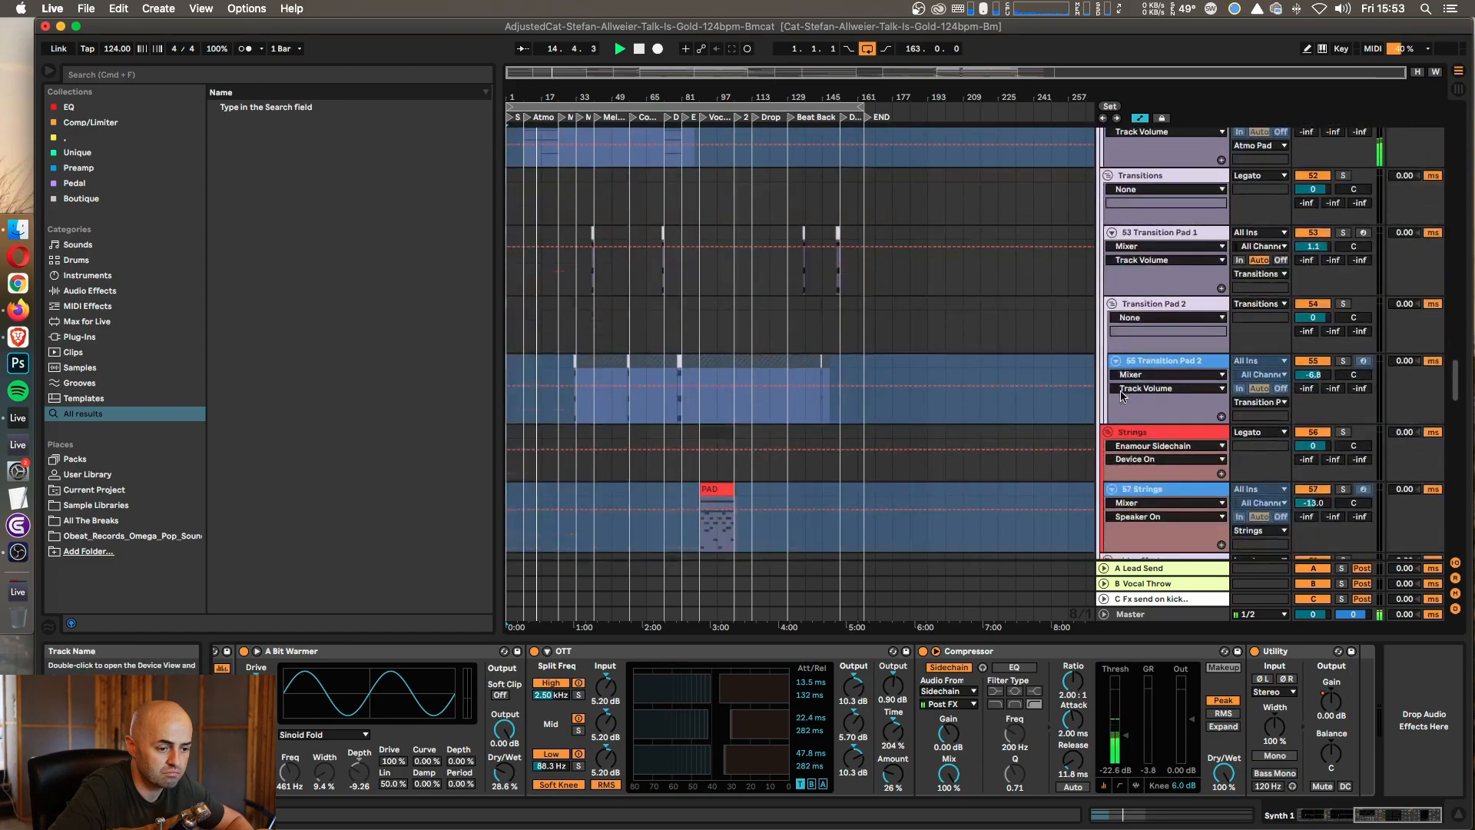
pyautogui.scroll(-8, 1122, 394)
# Step: Unfold the tracks of the Stacato group and look through the Stacato, Lead and vocal groups
pyautogui.click(1108, 328)
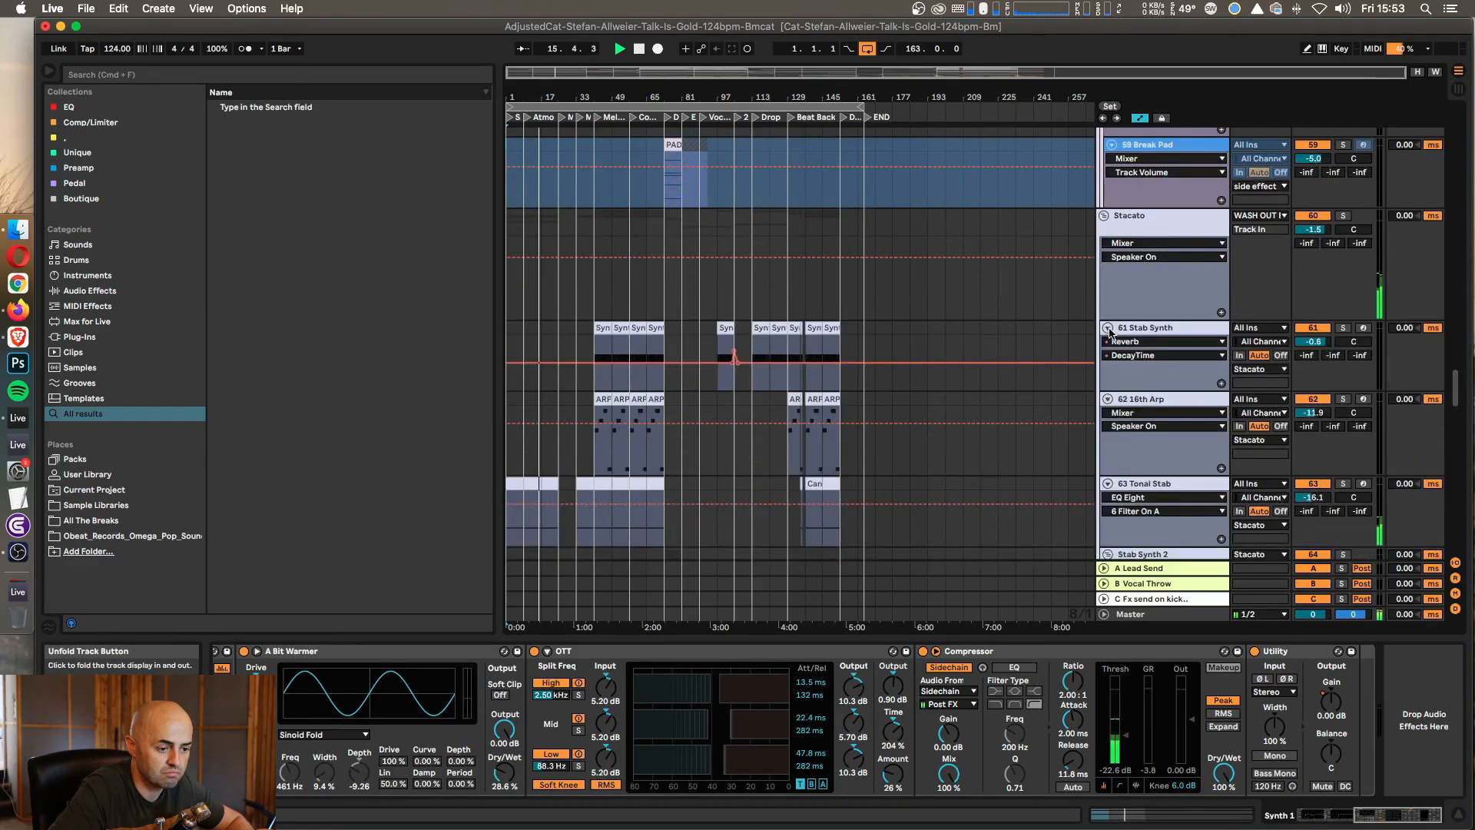
pyautogui.scroll(-8, 1123, 361)
pyautogui.scroll(-6, 1126, 369)
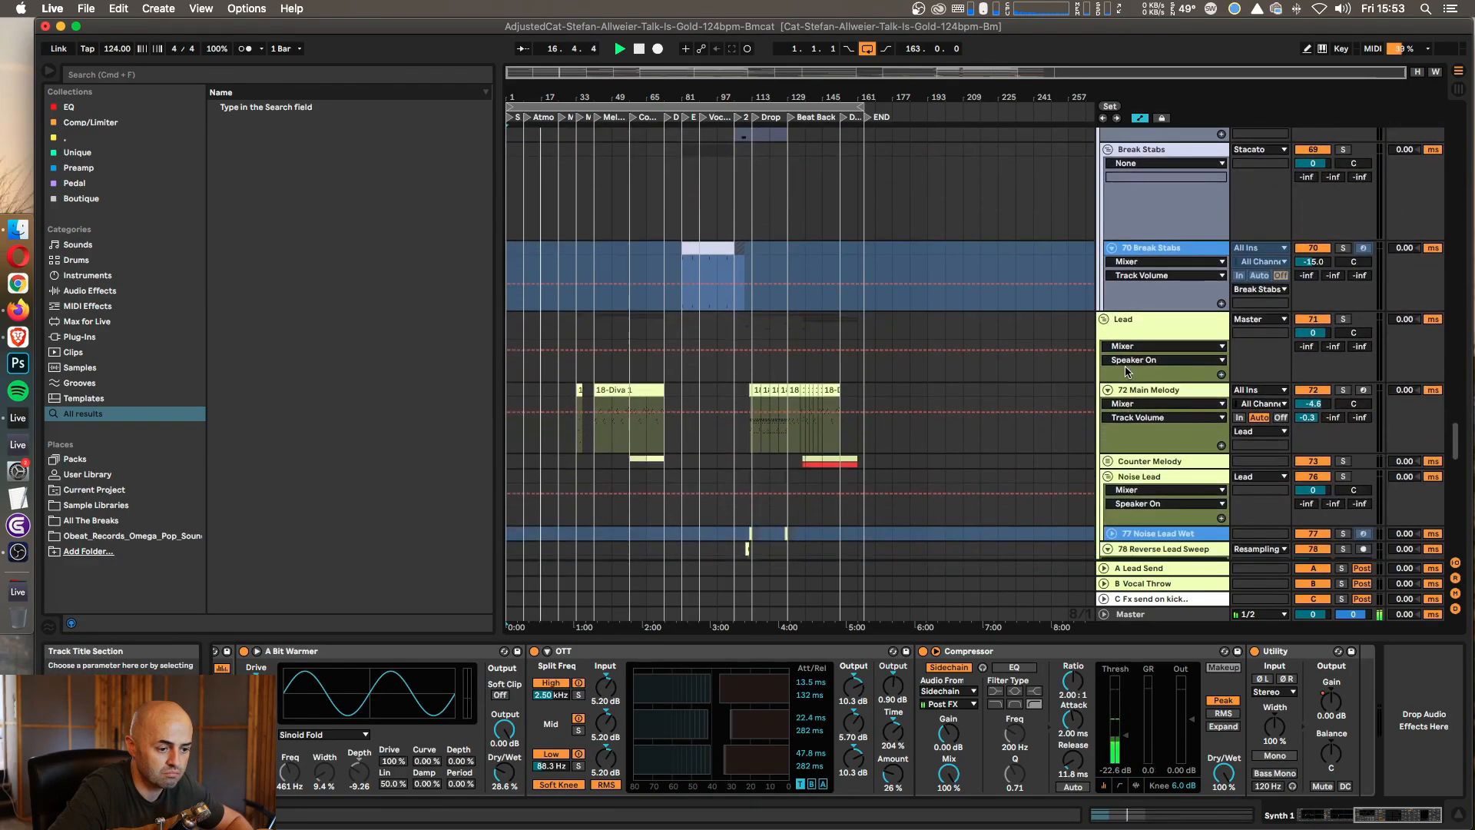
pyautogui.scroll(-8, 1129, 358)
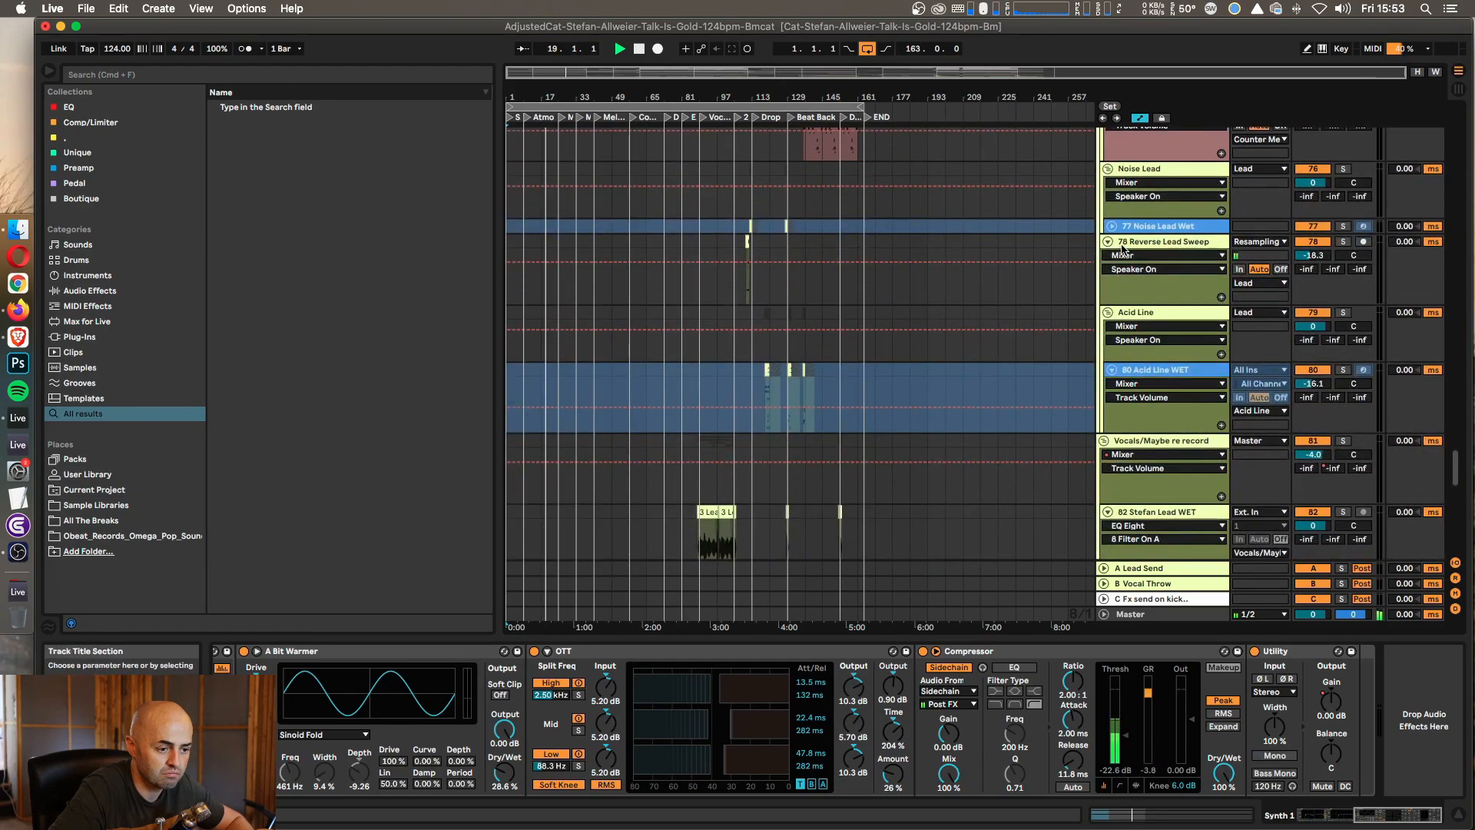
pyautogui.scroll(-8, 1129, 299)
pyautogui.scroll(-5, 1137, 314)
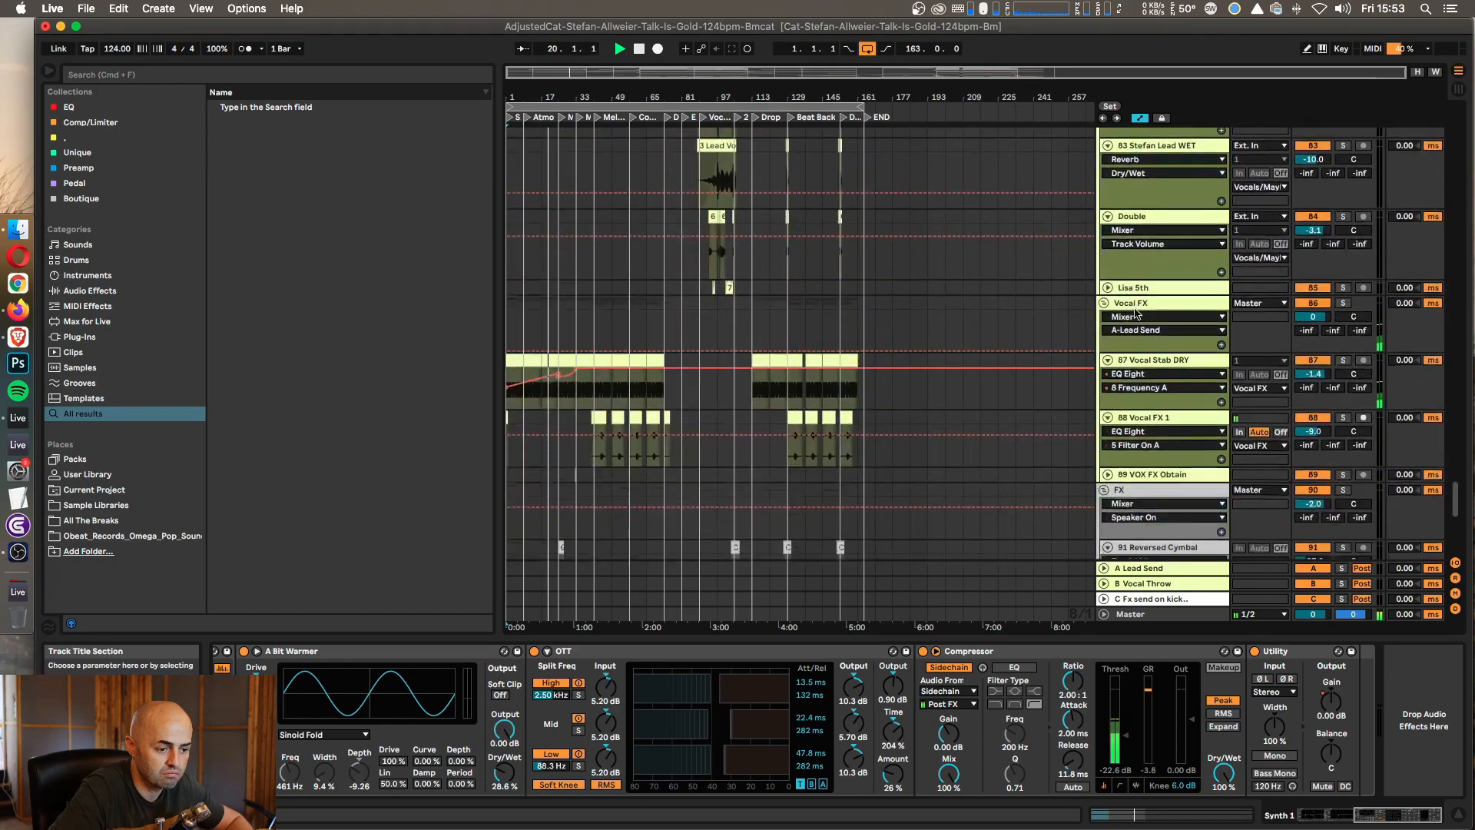
# Step: Unfold the Lisa 5th vocal track and the reversed cymbal and white noise track in the FX group
pyautogui.click(1107, 289)
pyautogui.scroll(-10, 1107, 291)
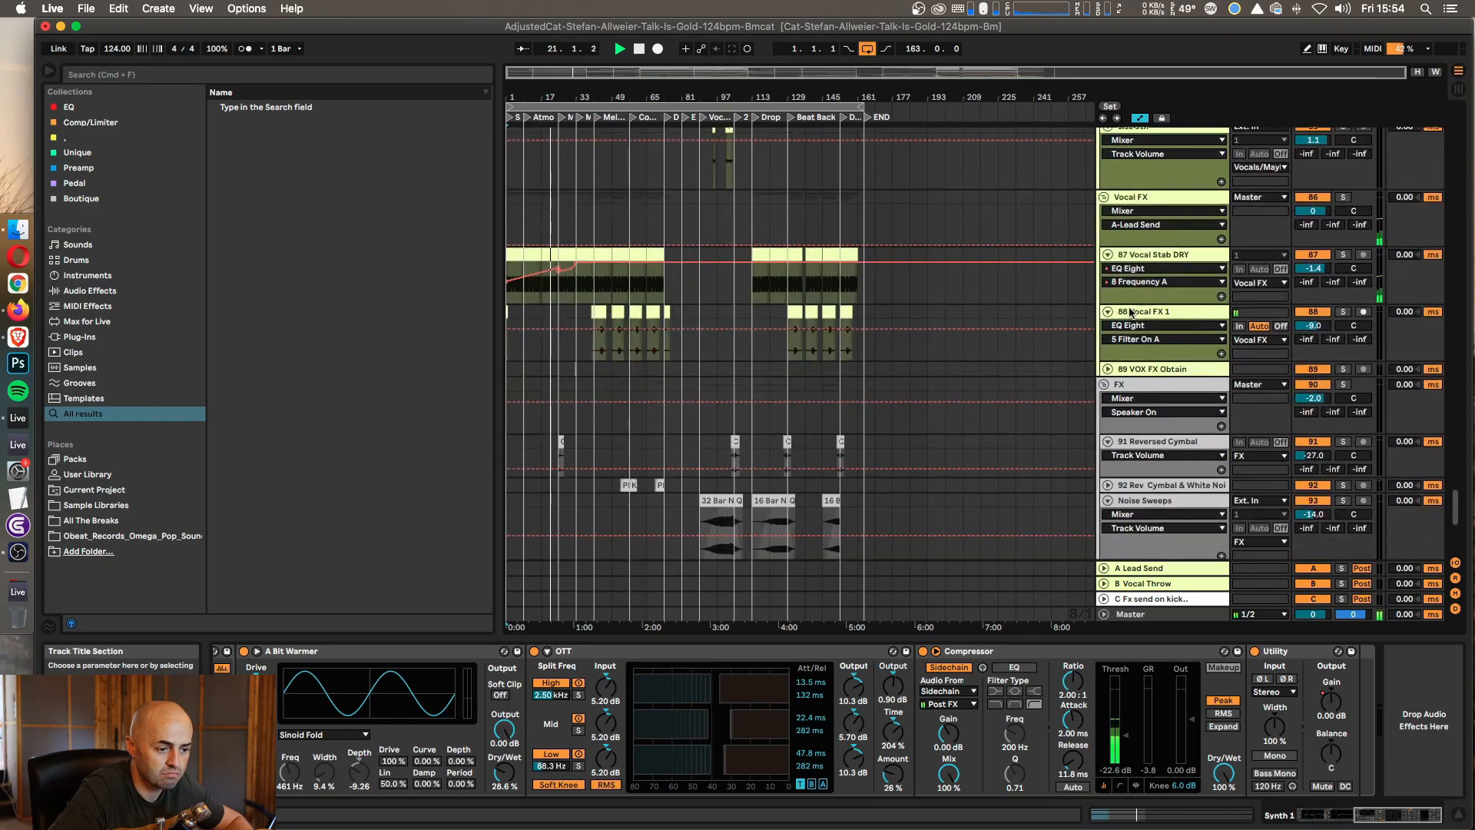
pyautogui.click(1107, 371)
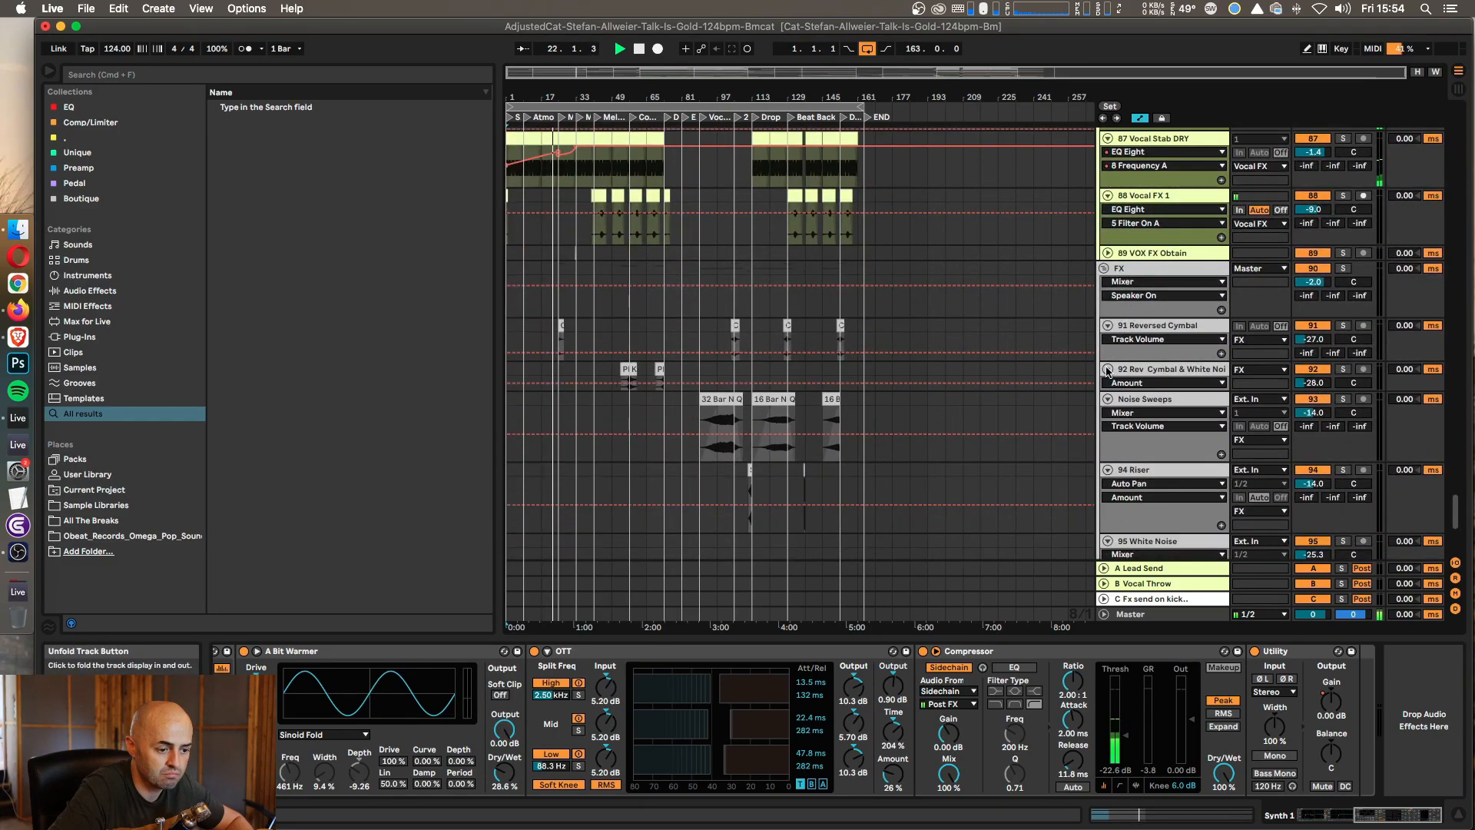
pyautogui.scroll(-8, 1122, 367)
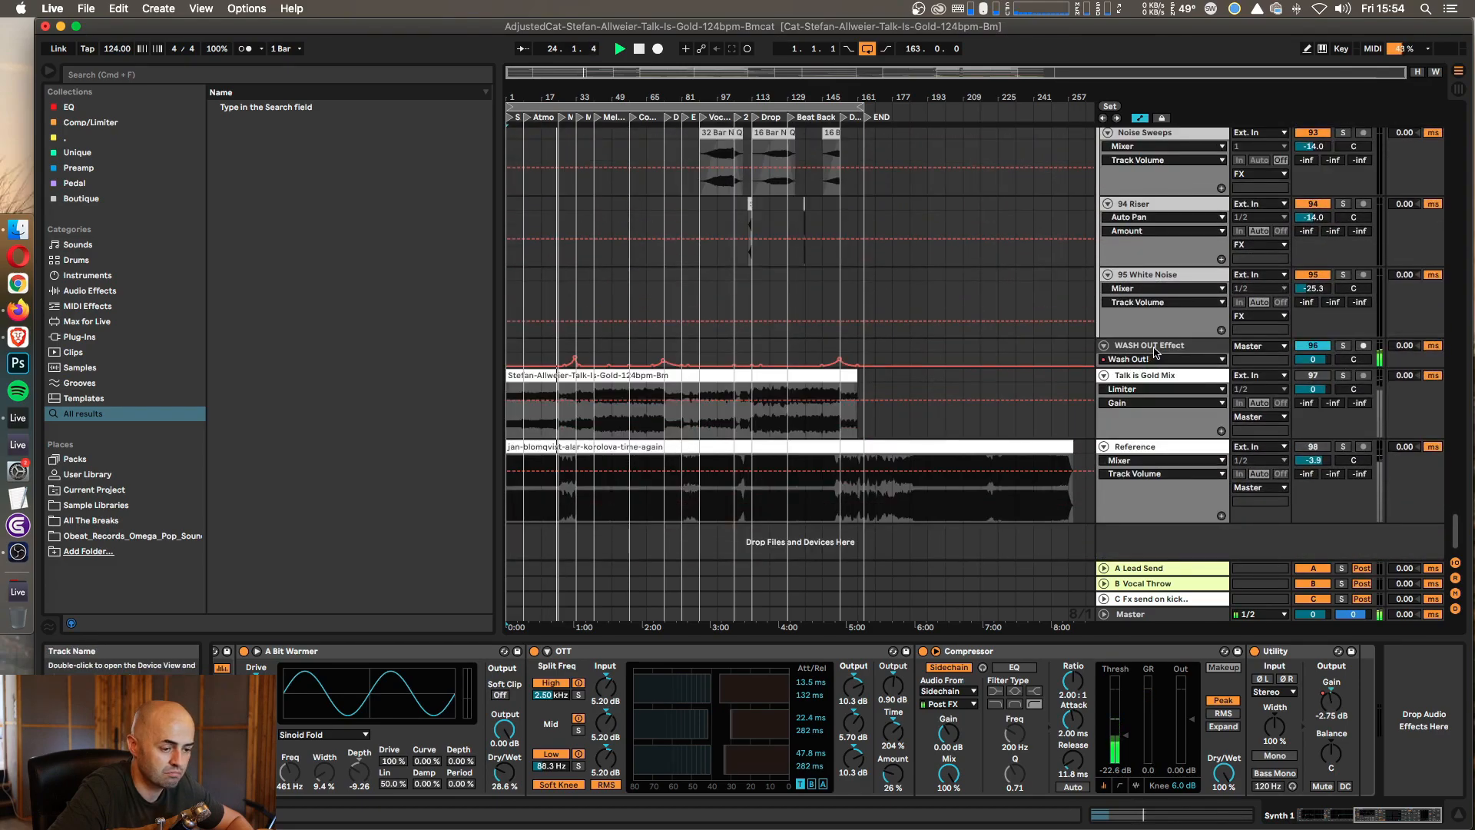
# Step: Display the device chain of the WASH OUT Effect track and return to the Drums group
pyautogui.click(1155, 347)
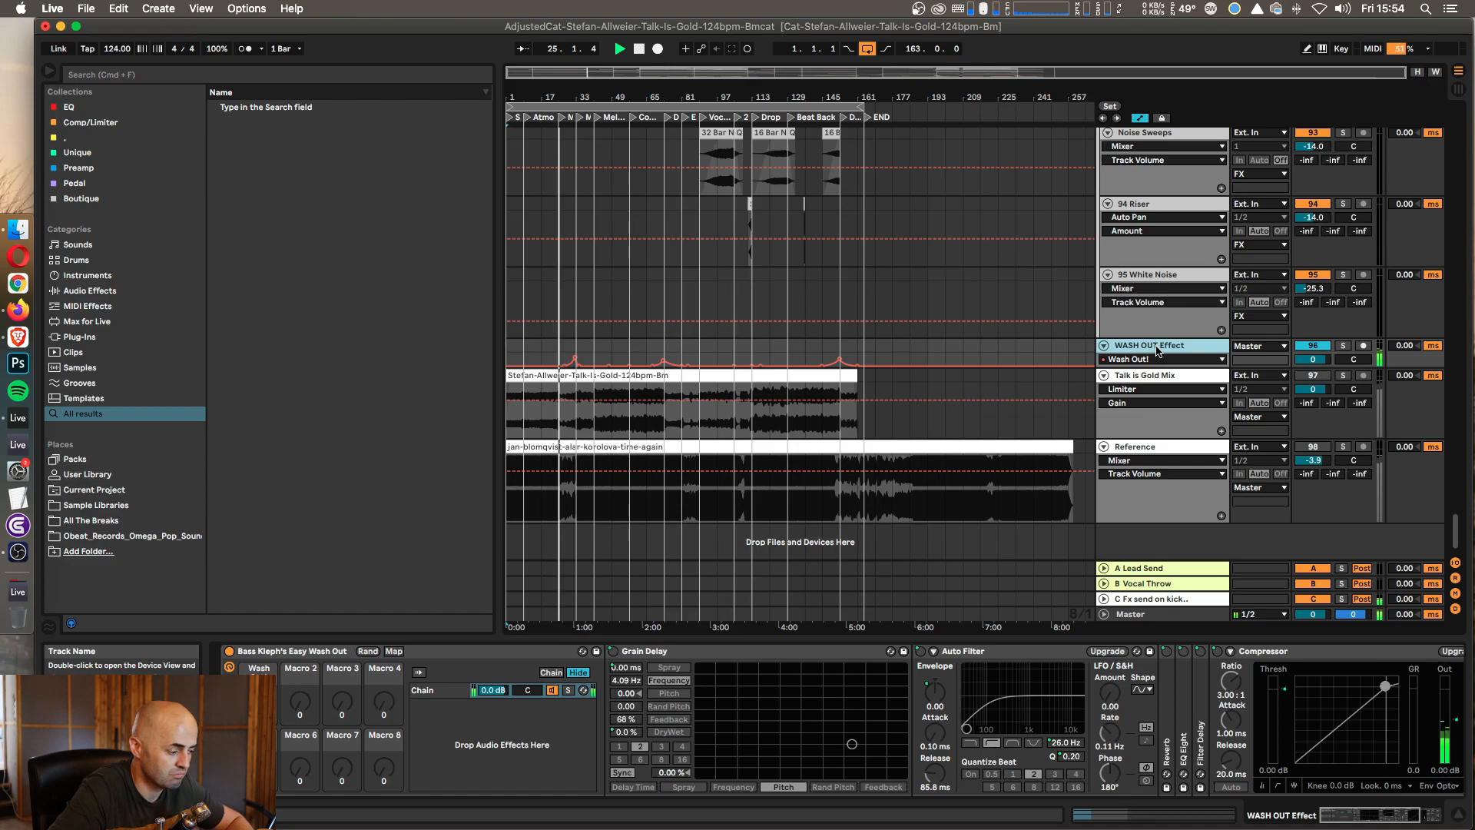
pyautogui.scroll(15, 1156, 347)
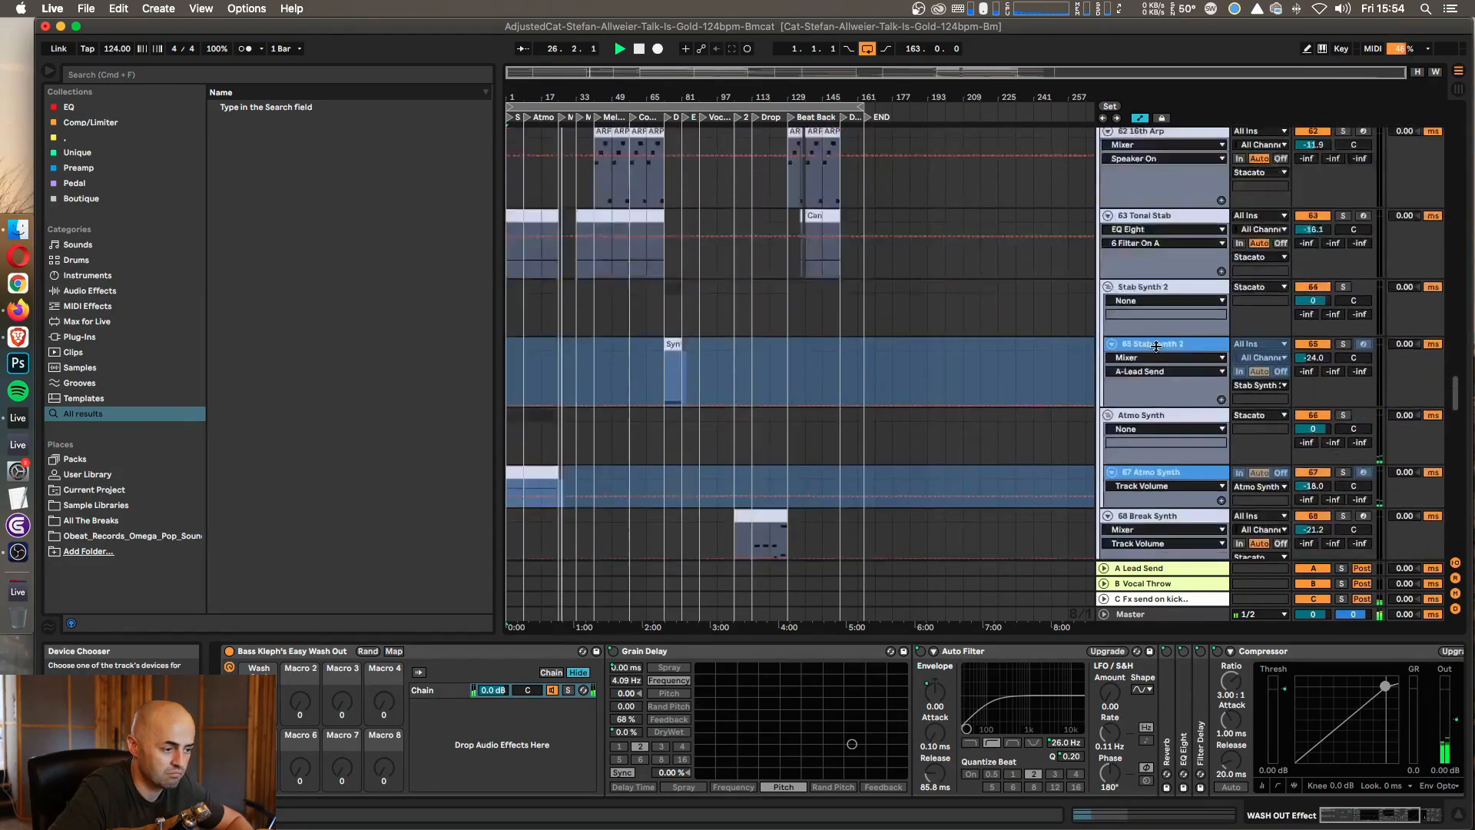
pyautogui.scroll(-6, 1156, 347)
pyautogui.scroll(-5, 1156, 348)
pyautogui.scroll(20, 1157, 349)
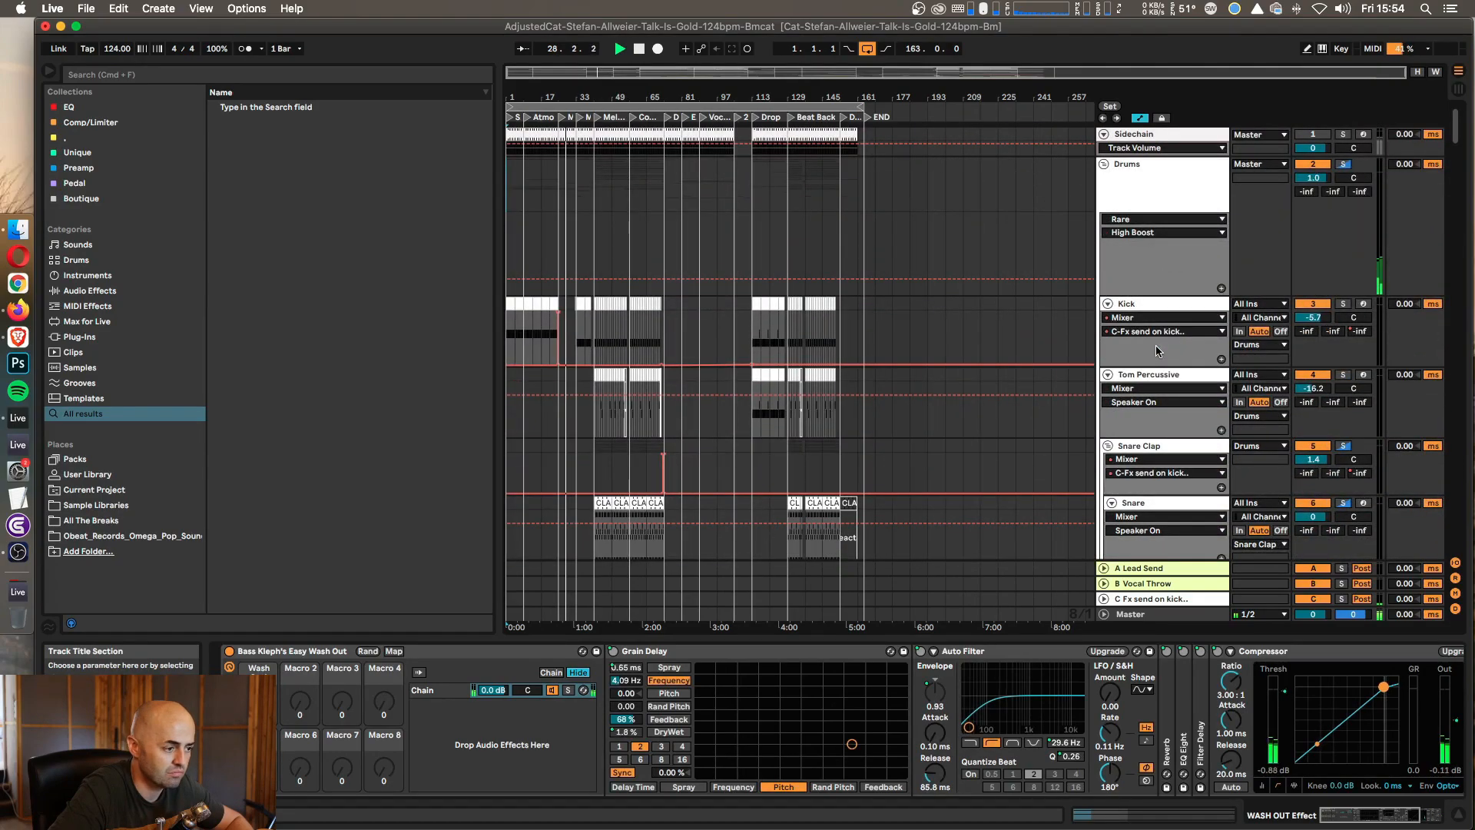
# Step: Examine the drum, percussion and bass tracks up close from the Moment section to the Counter section during playback
pyautogui.moveTo(561, 93); pyautogui.dragTo(563, 96)
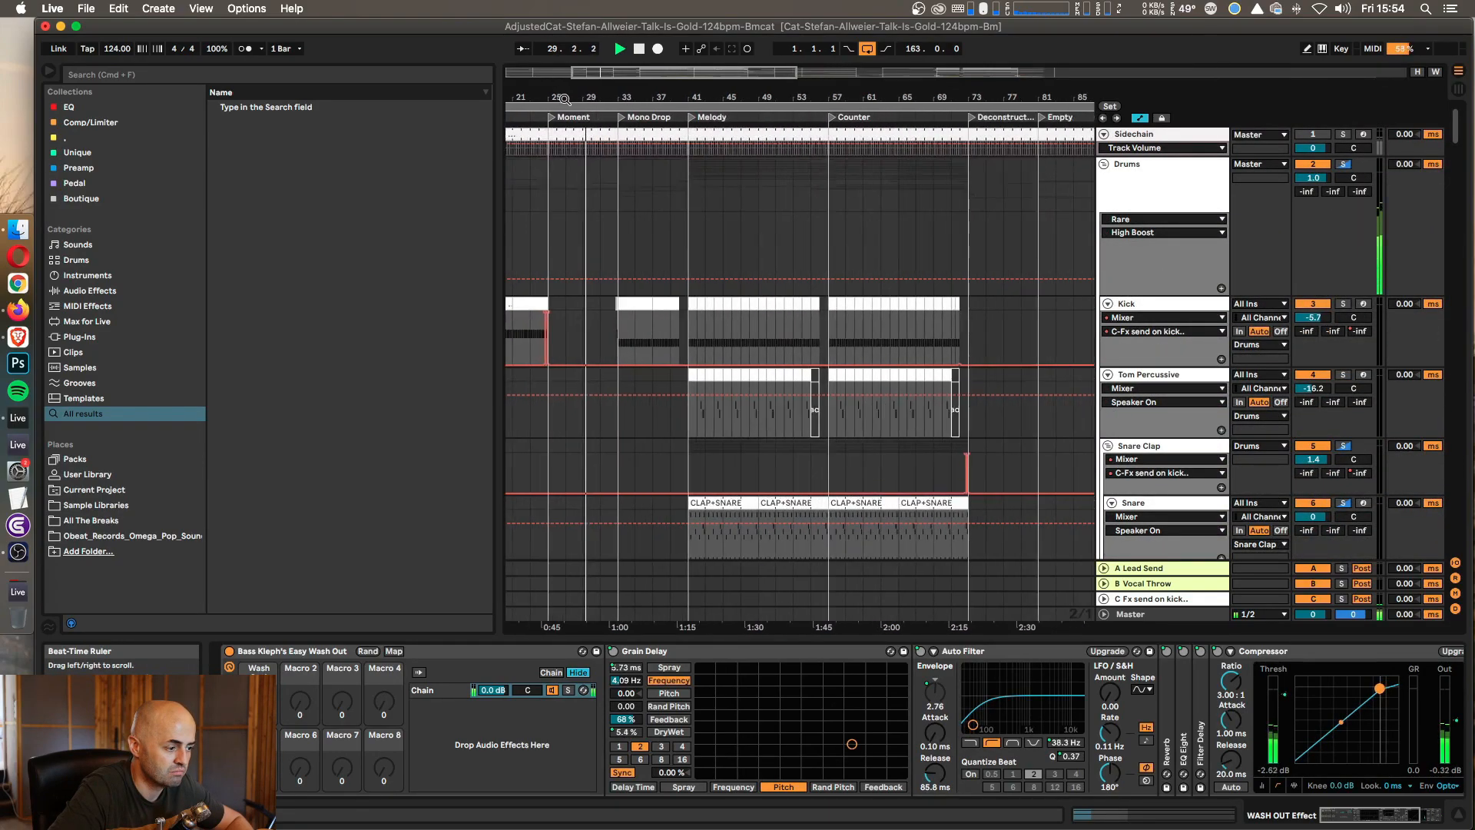
pyautogui.scroll(-8, 841, 282)
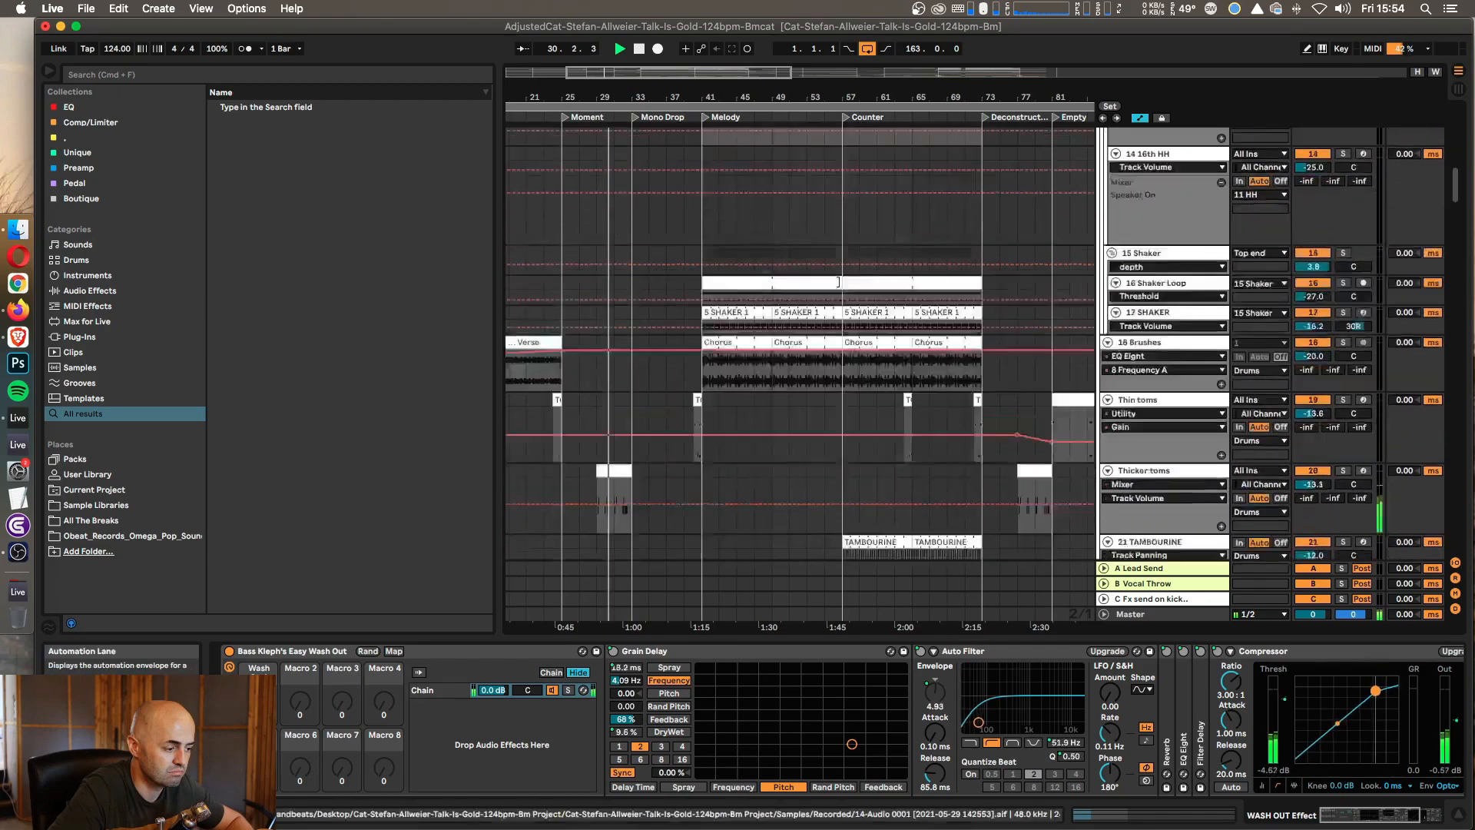
pyautogui.scroll(-6, 840, 282)
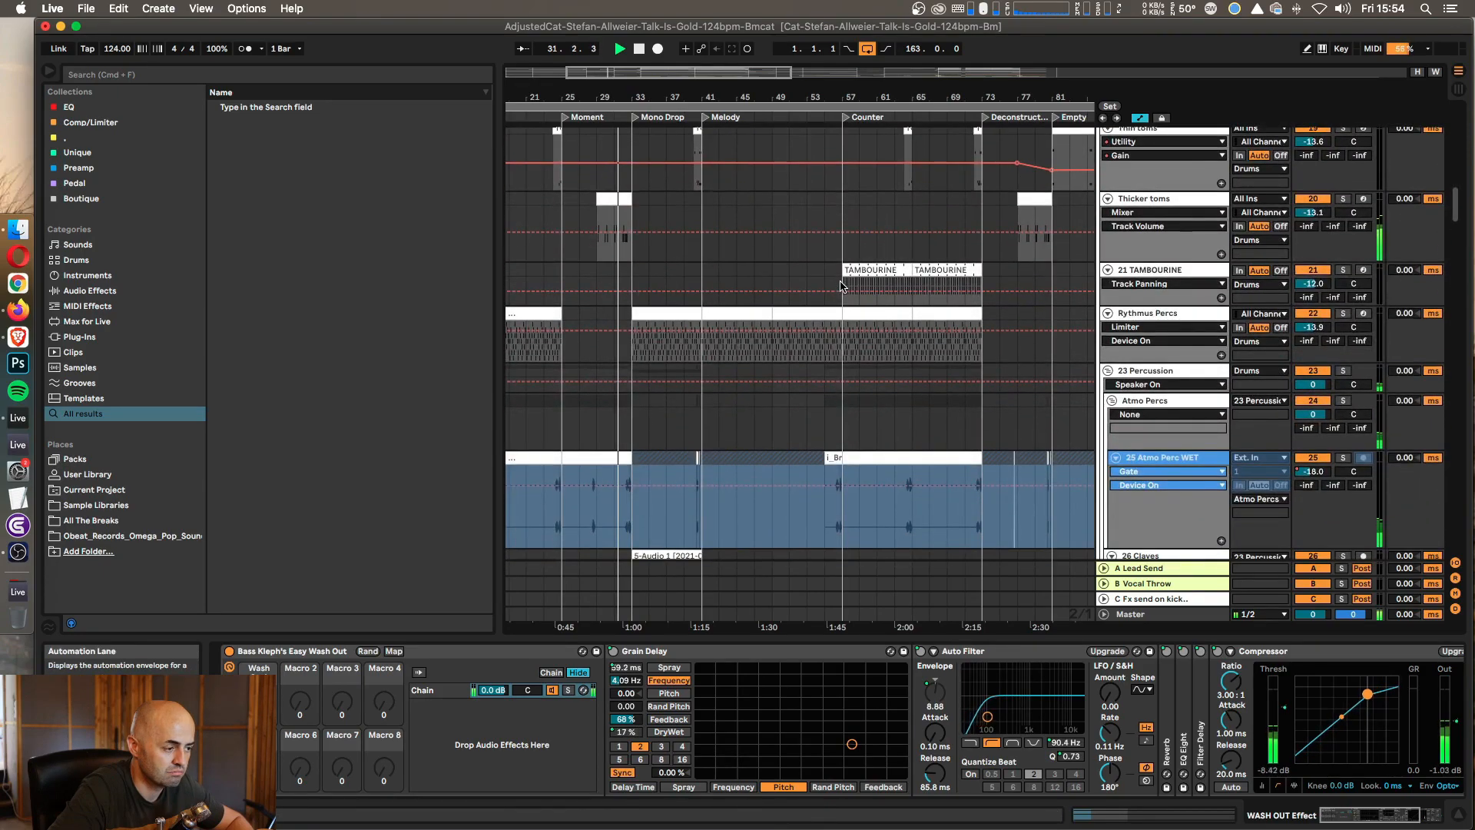
pyautogui.scroll(-6, 840, 285)
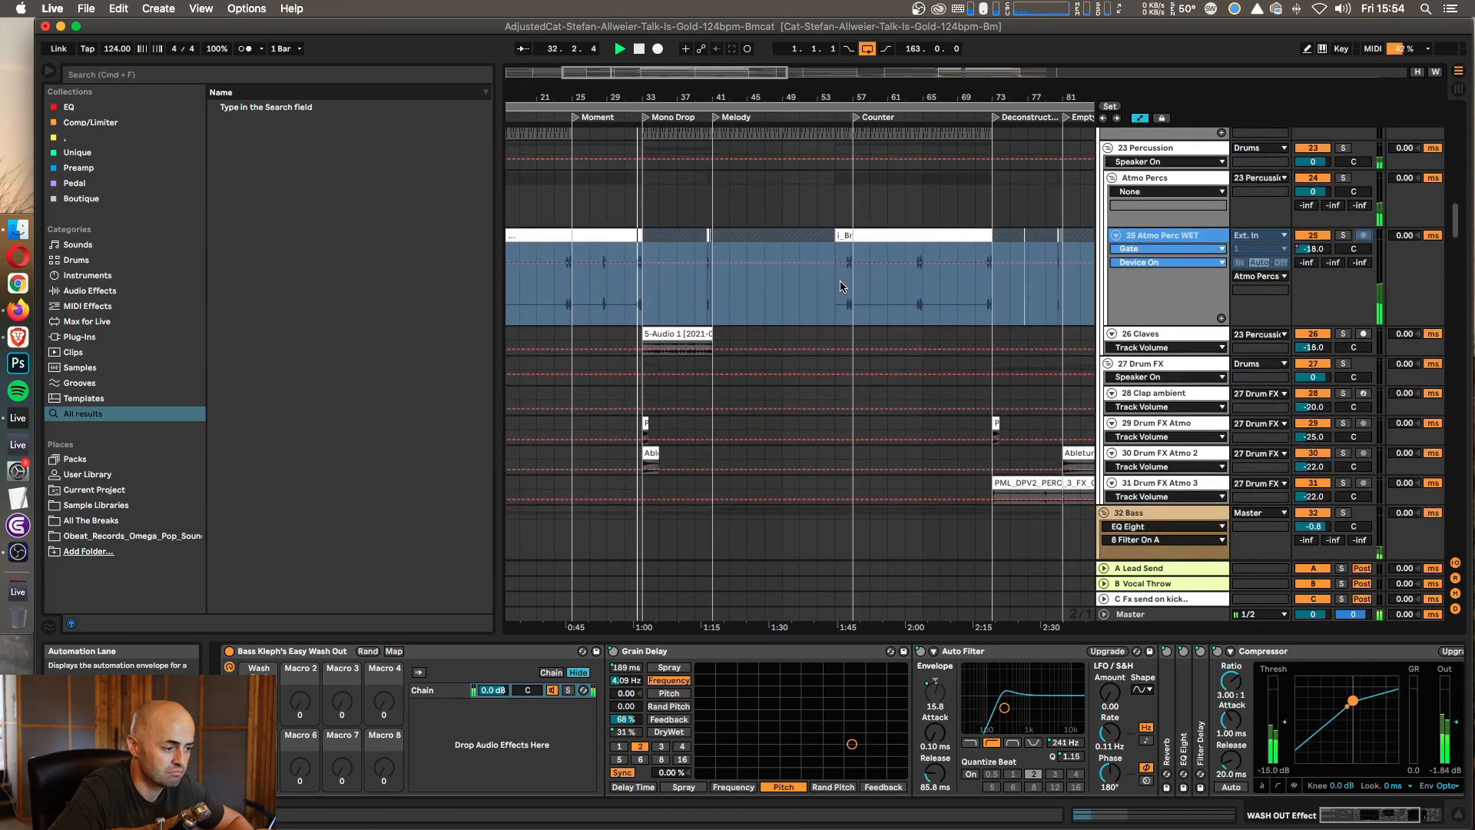
pyautogui.scroll(-3, 840, 285)
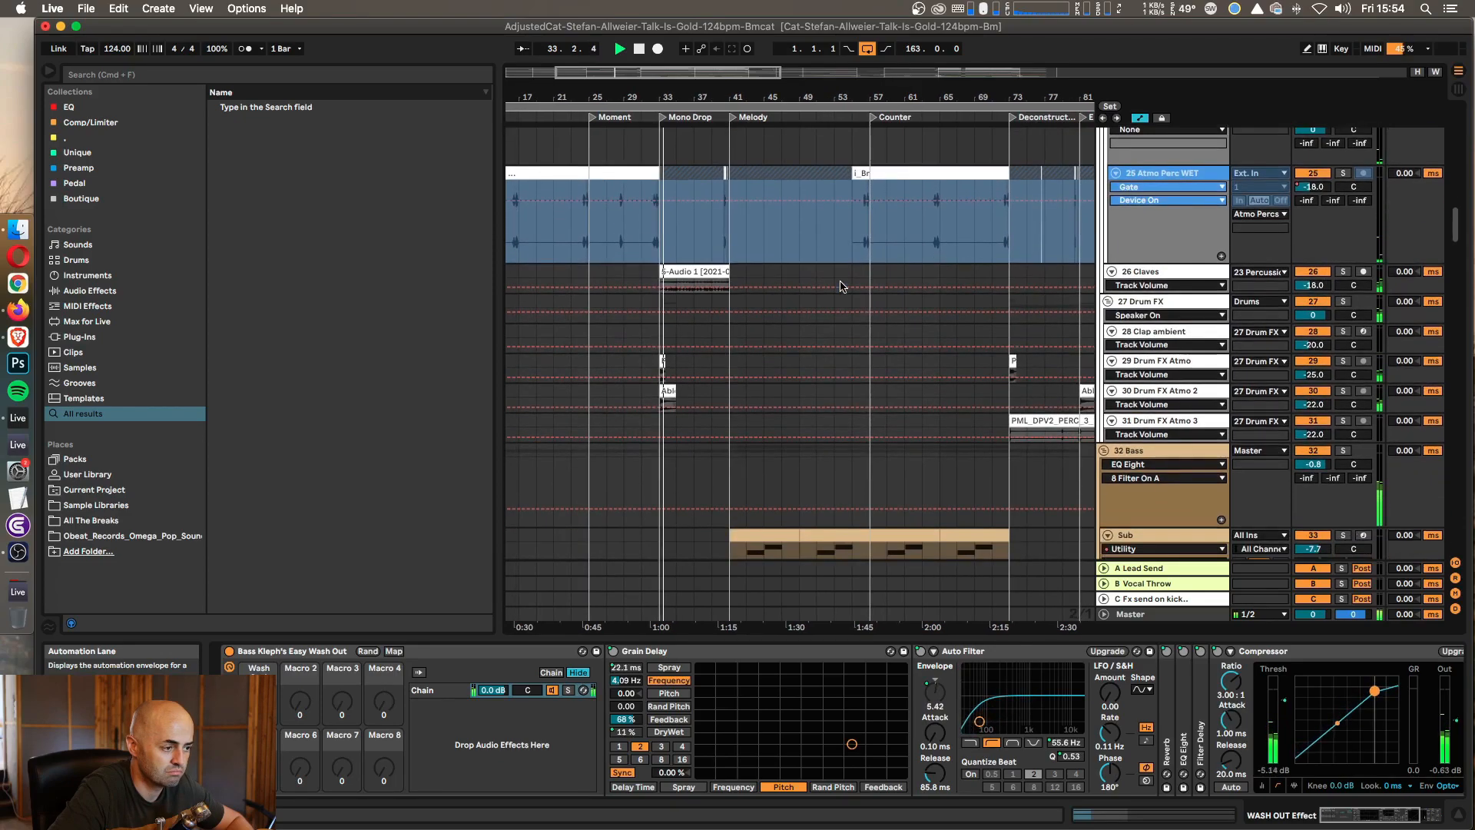
pyautogui.scroll(-6, 840, 285)
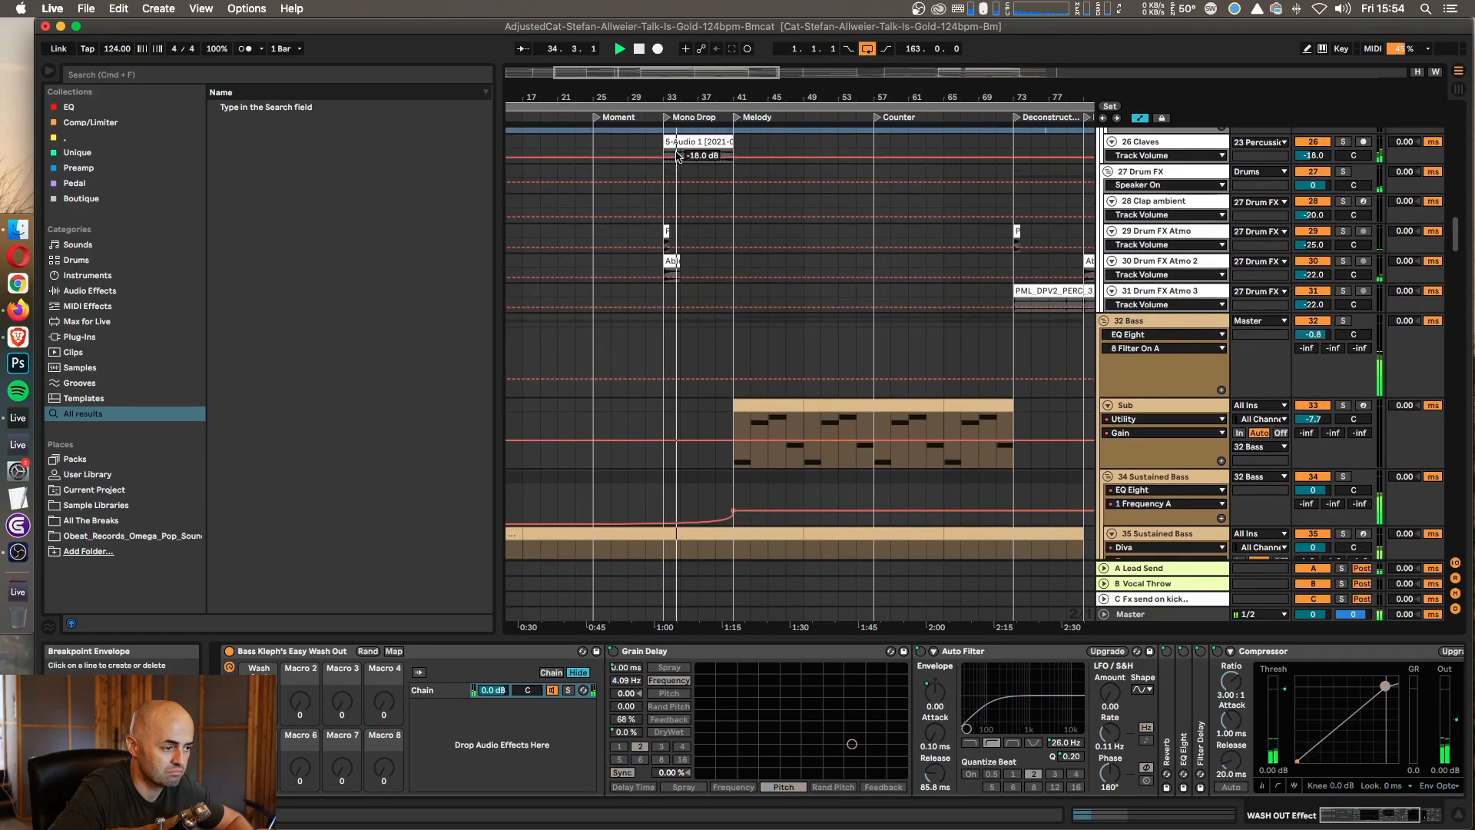
# Step: Rename the Mono Drop locator to "not a mono drop"
pyautogui.rightClick(667, 118)
pyautogui.click(679, 140)
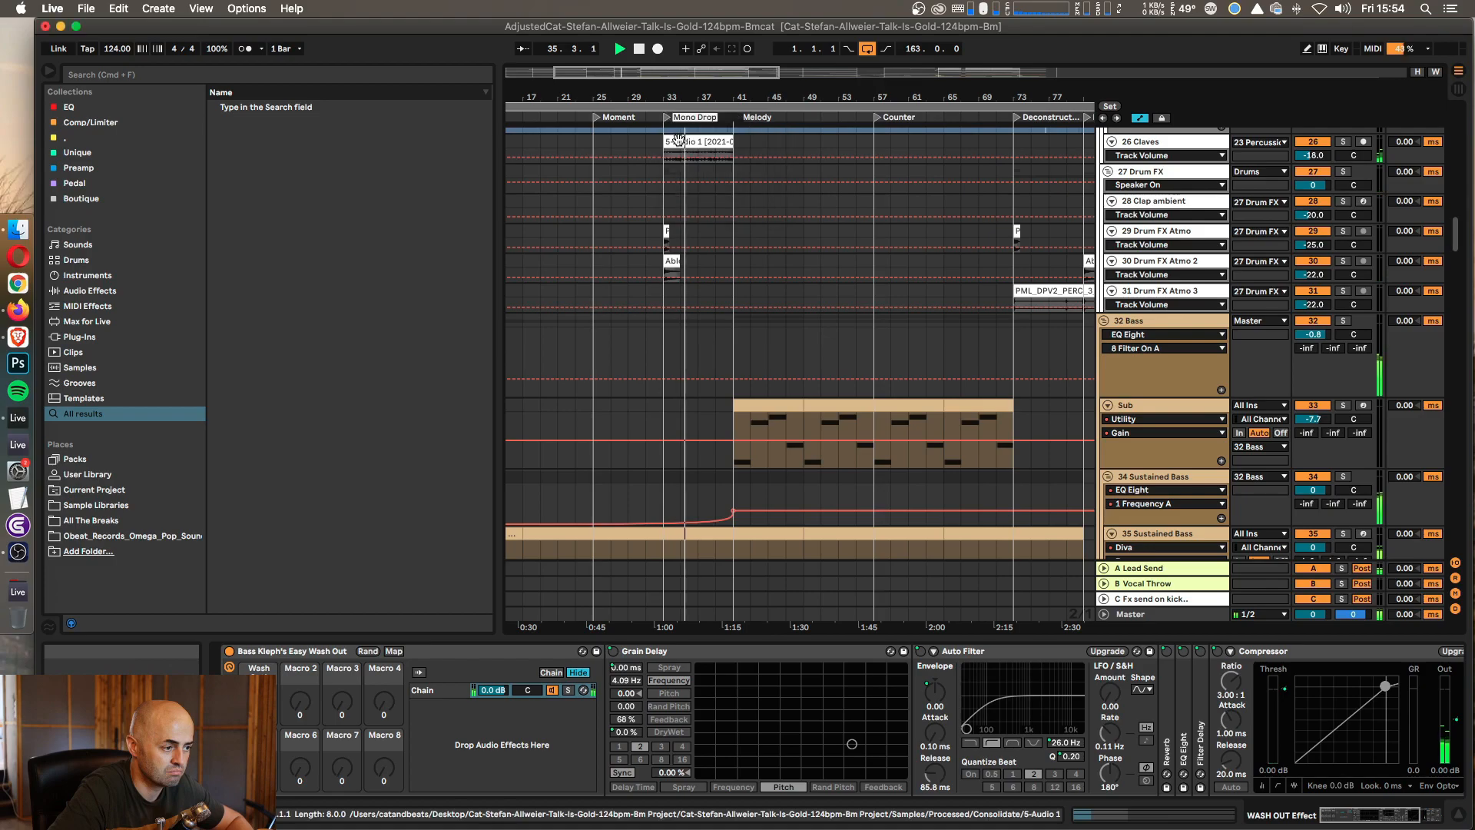
pyautogui.write('not a mono')
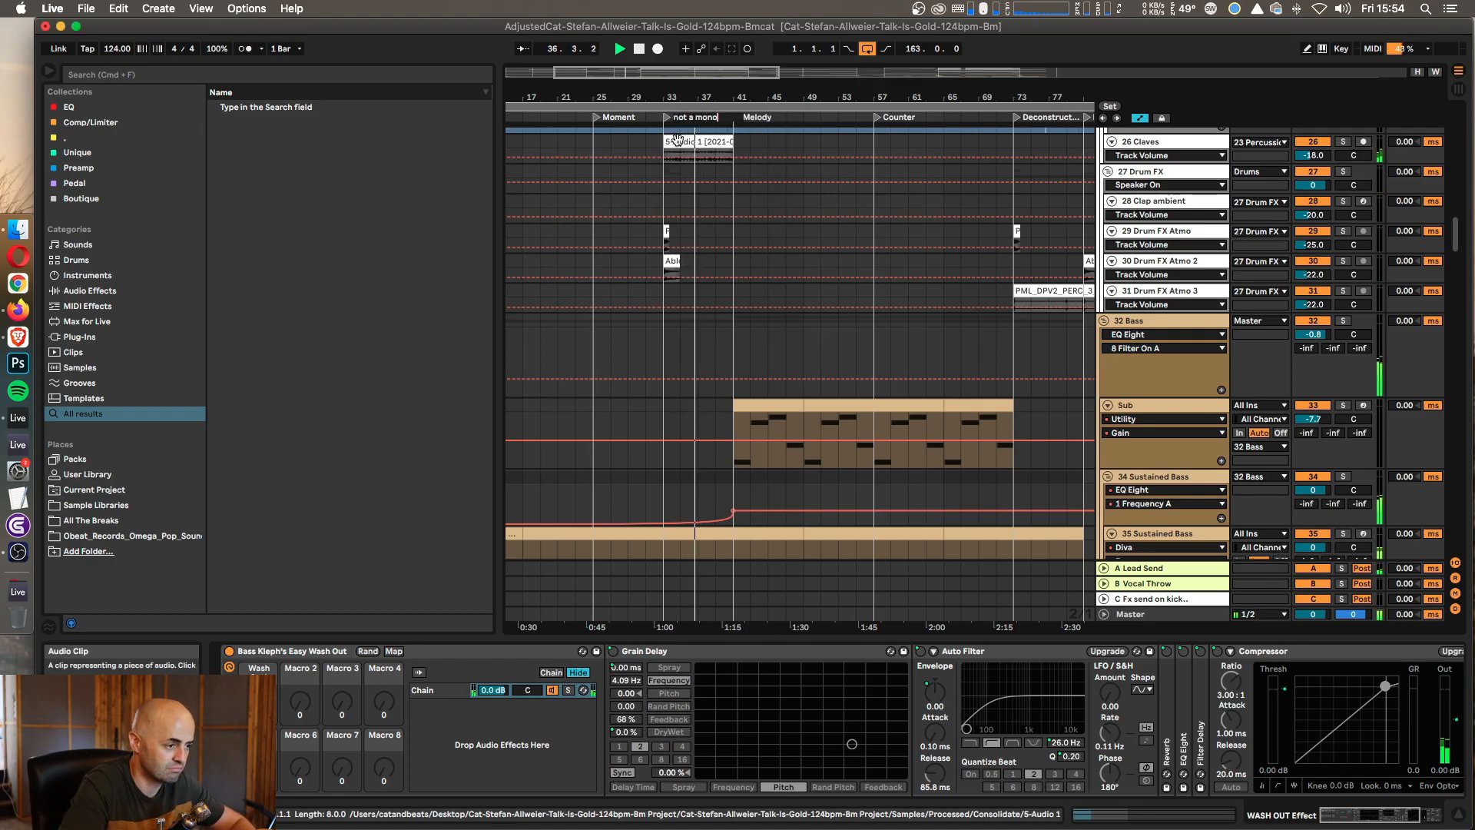
pyautogui.write(' drop')
pyautogui.press('Return')
# Step: Adjust the EQ Eight frequency automation of the 34 Sustained Bass group where the "not a mono drop" section begins
pyautogui.scroll(-5, 768, 192)
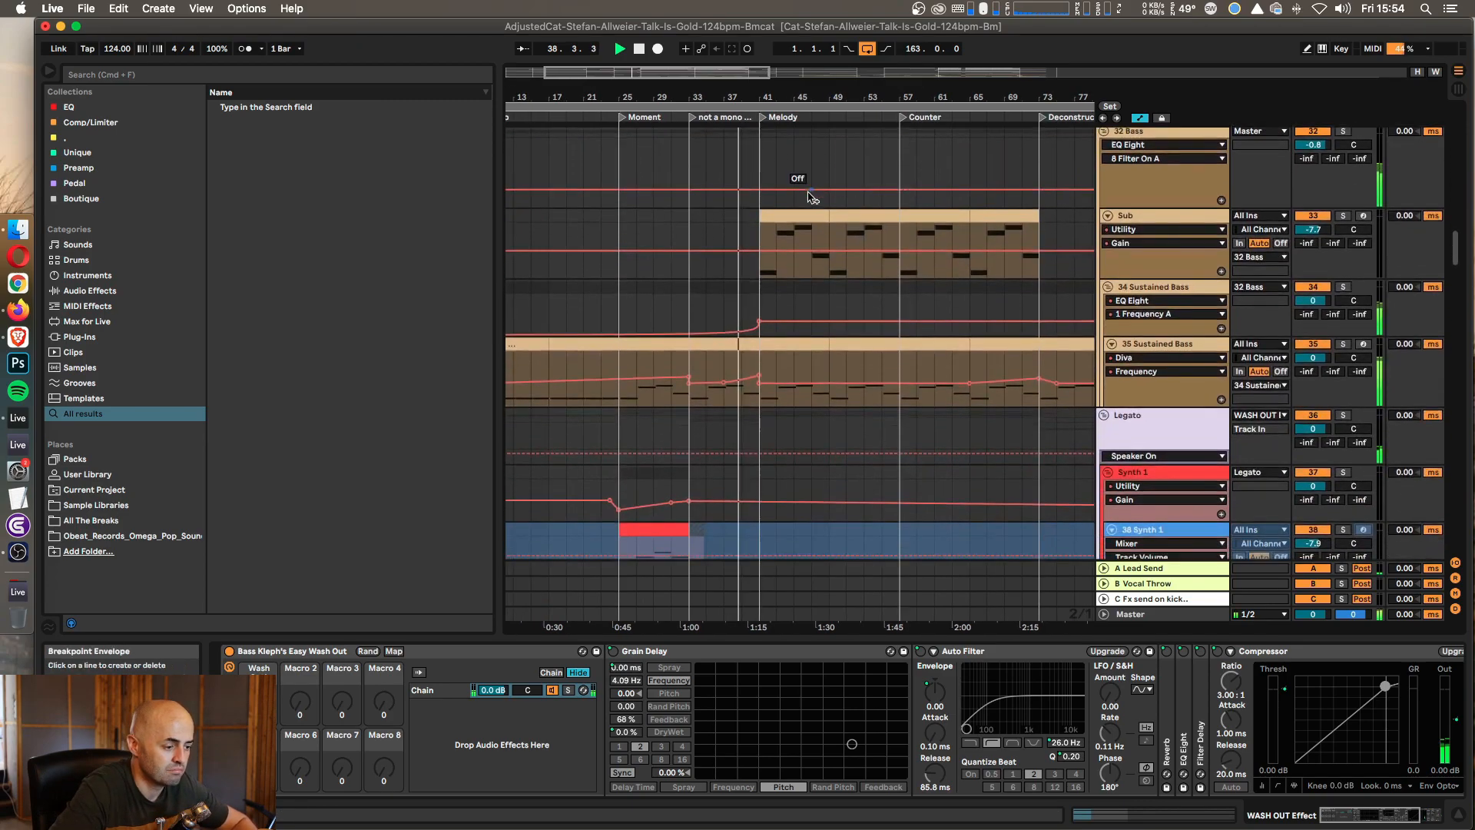
pyautogui.scroll(-2, 810, 196)
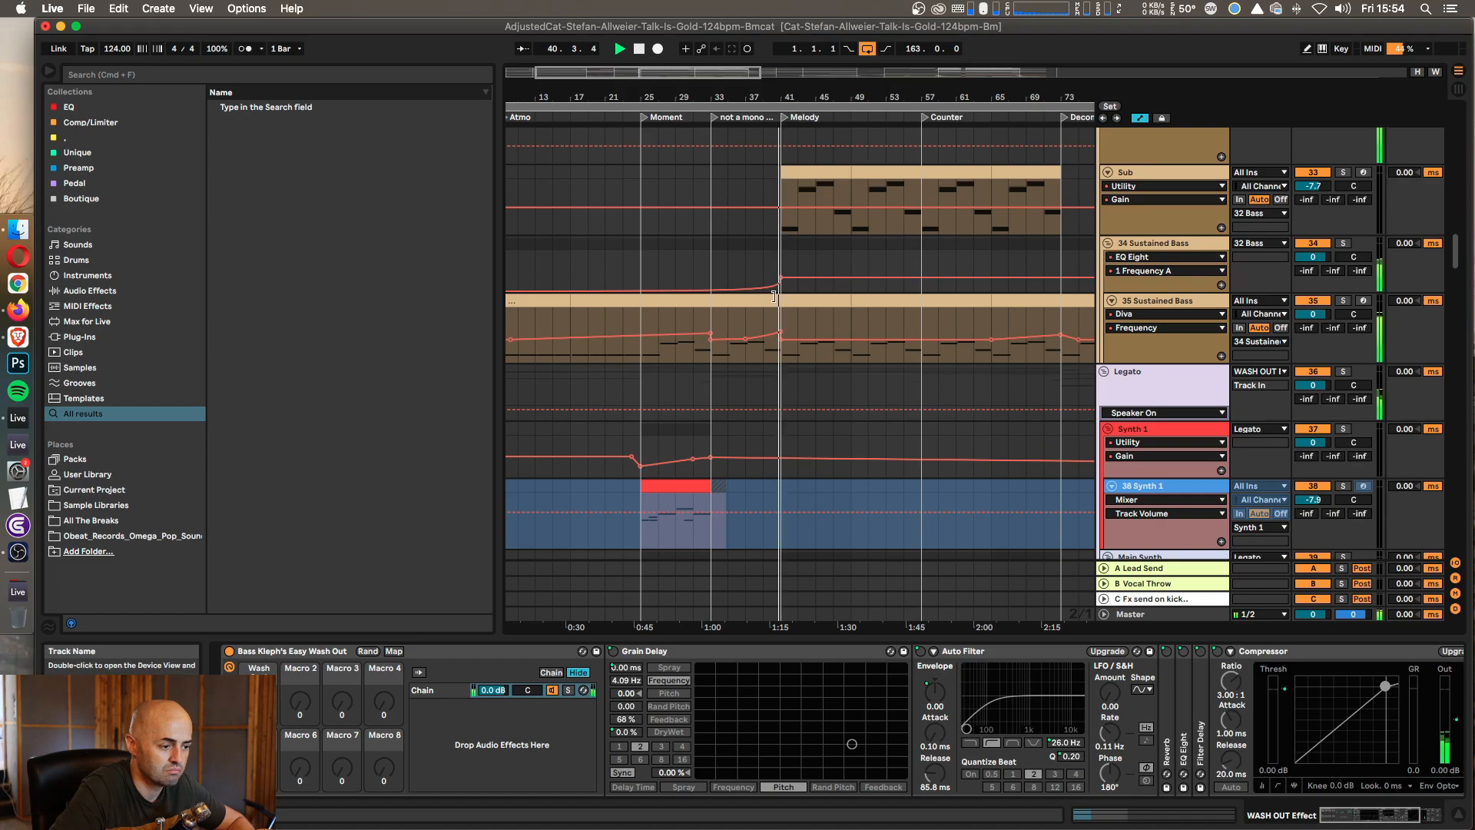
pyautogui.click(710, 291)
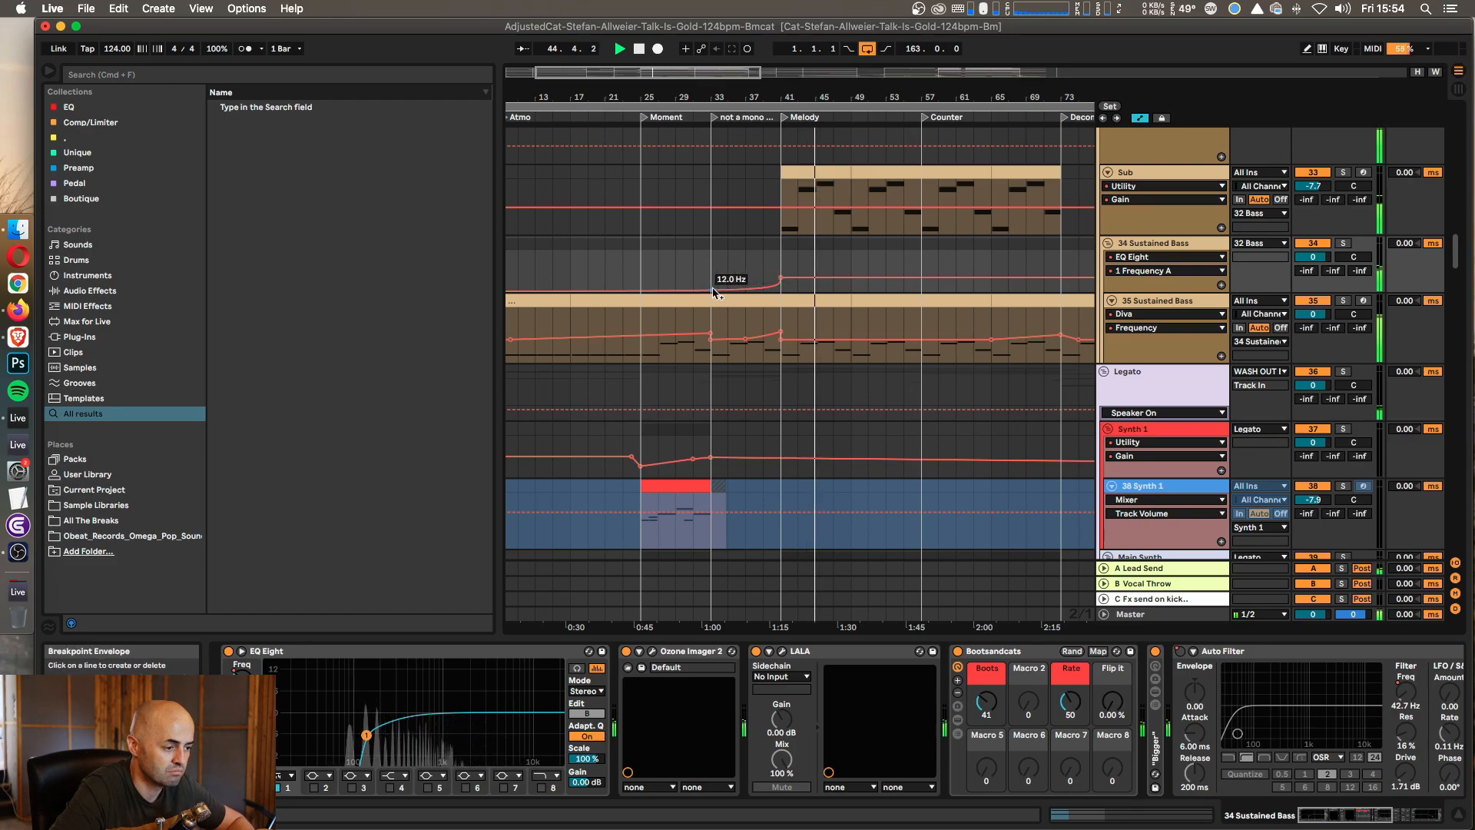
pyautogui.click(709, 279)
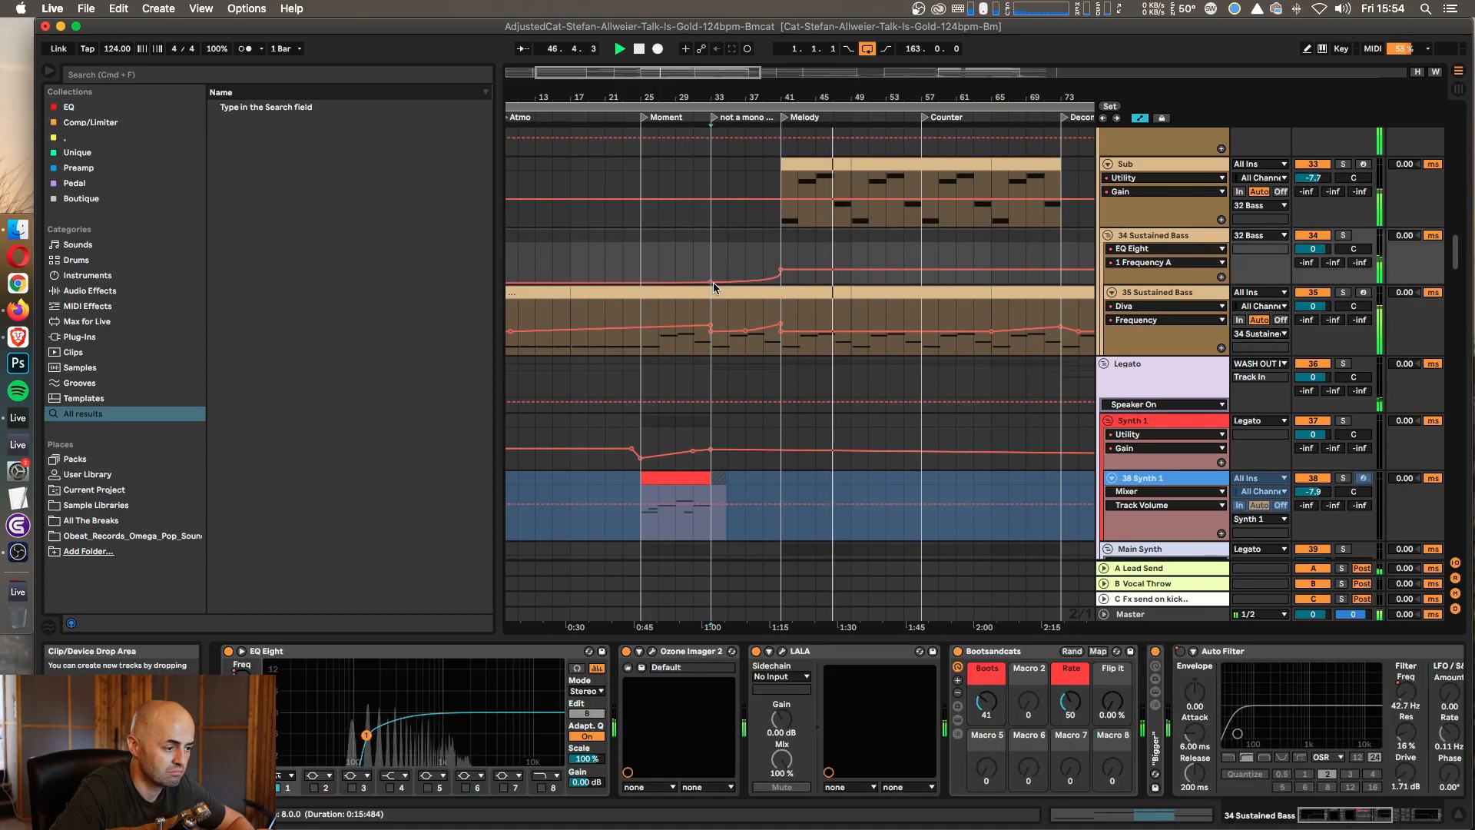
pyautogui.click(721, 286)
pyautogui.click(709, 280)
pyautogui.moveTo(761, 301); pyautogui.dragTo(749, 300)
pyautogui.click(728, 272)
pyautogui.click(709, 280)
pyautogui.moveTo(751, 279); pyautogui.dragTo(752, 285)
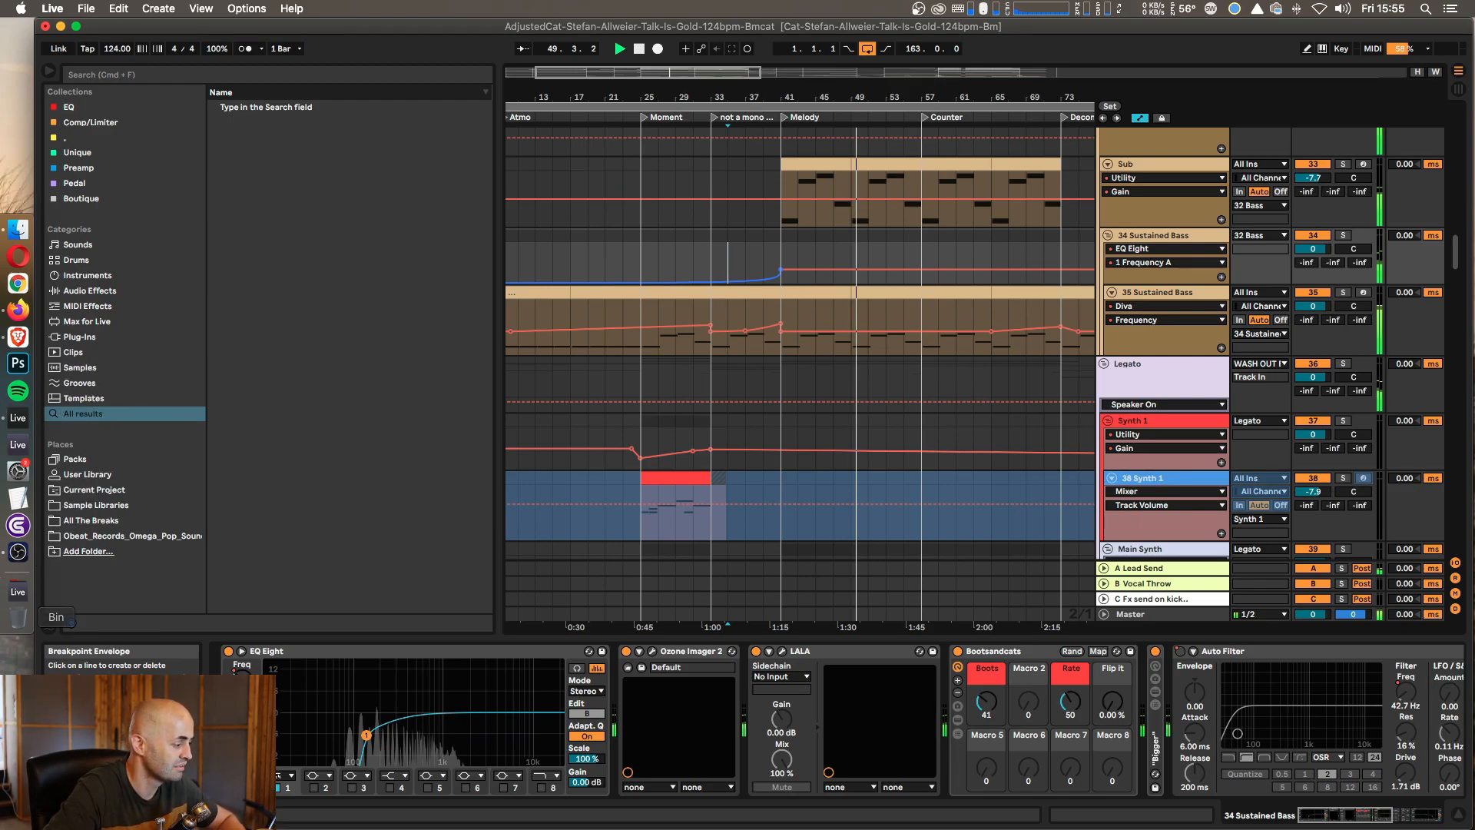
# Step: Open the Force Quit Applications list, then switch to OBS and turn down the Comp audio source
pyautogui.press('super+alt+Escape')
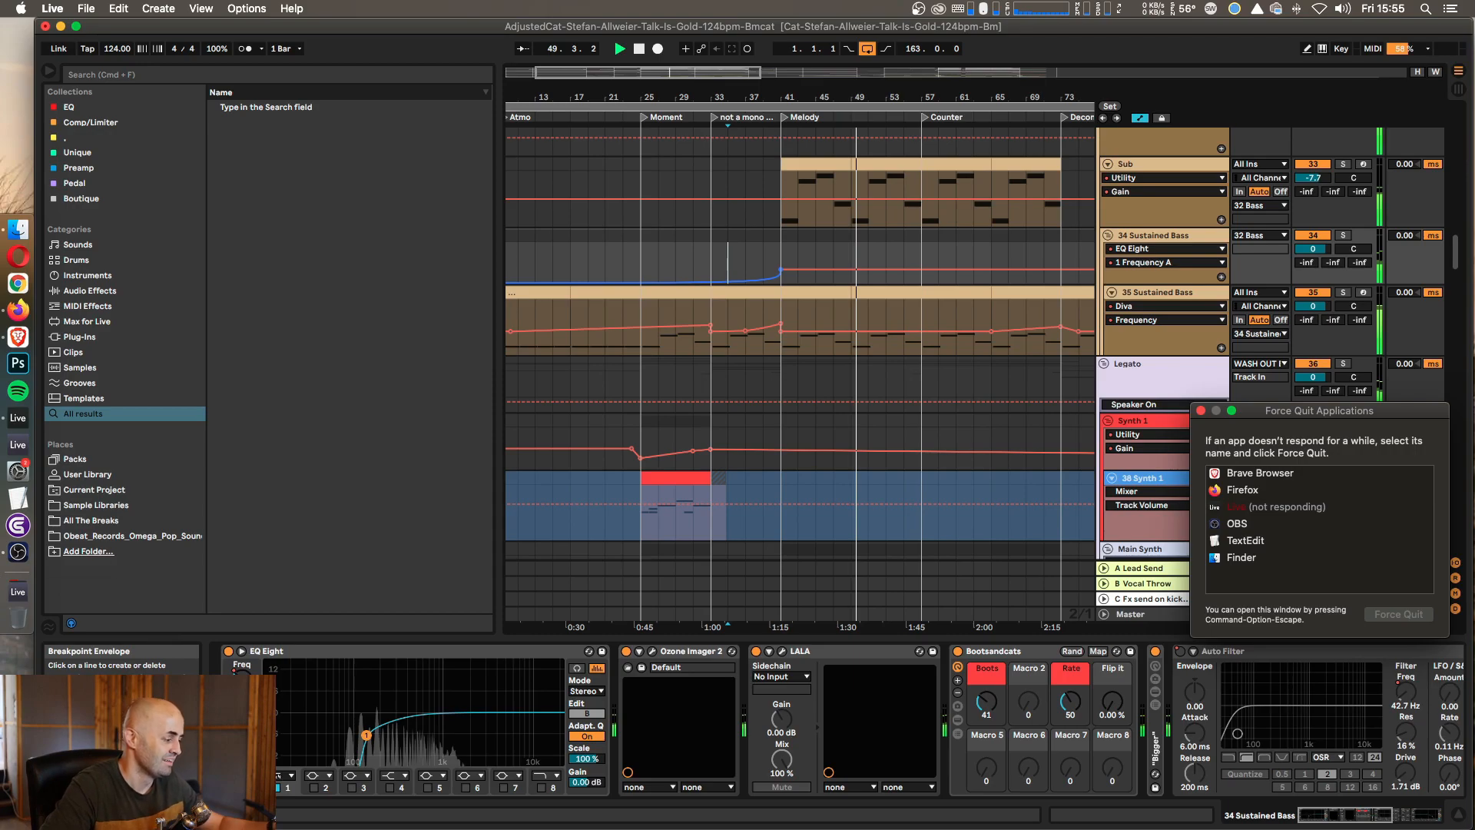
pyautogui.click(13, 556)
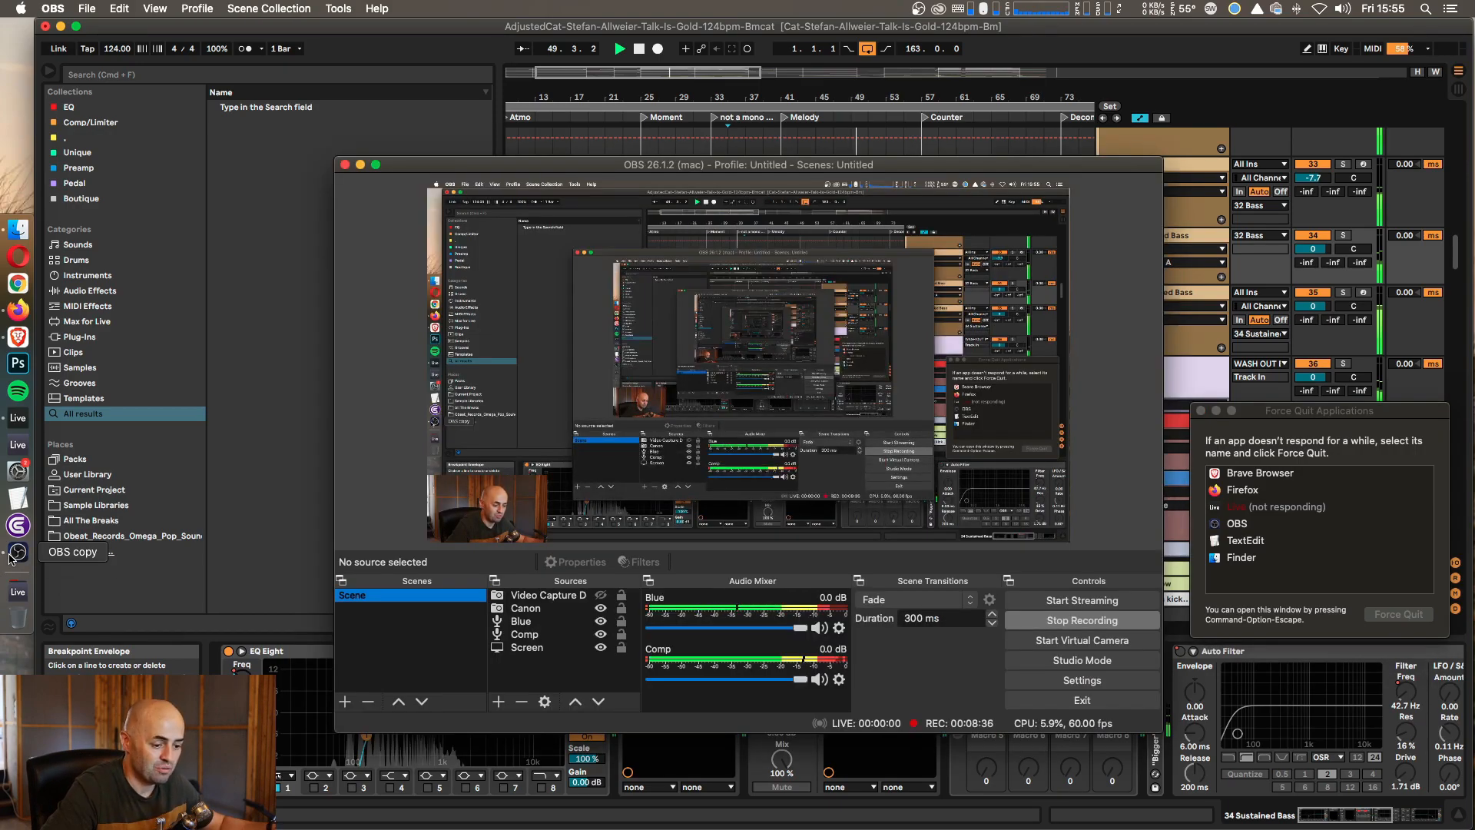
pyautogui.moveTo(798, 680); pyautogui.dragTo(653, 686)
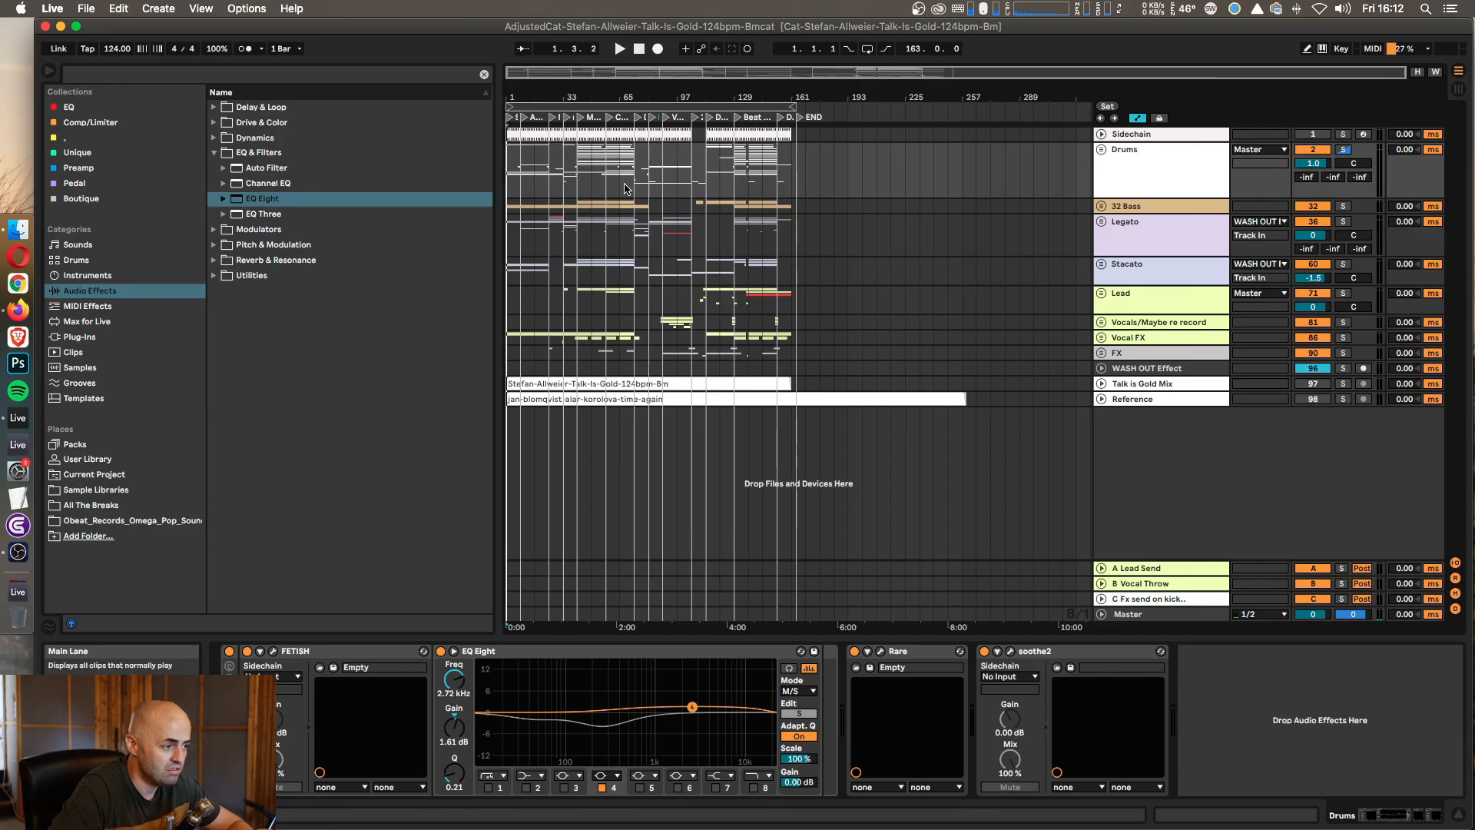
# Step: Unfold all groups and tracks of the reopened arrangement, including the tracks inside the Drums group
pyautogui.click(562, 105)
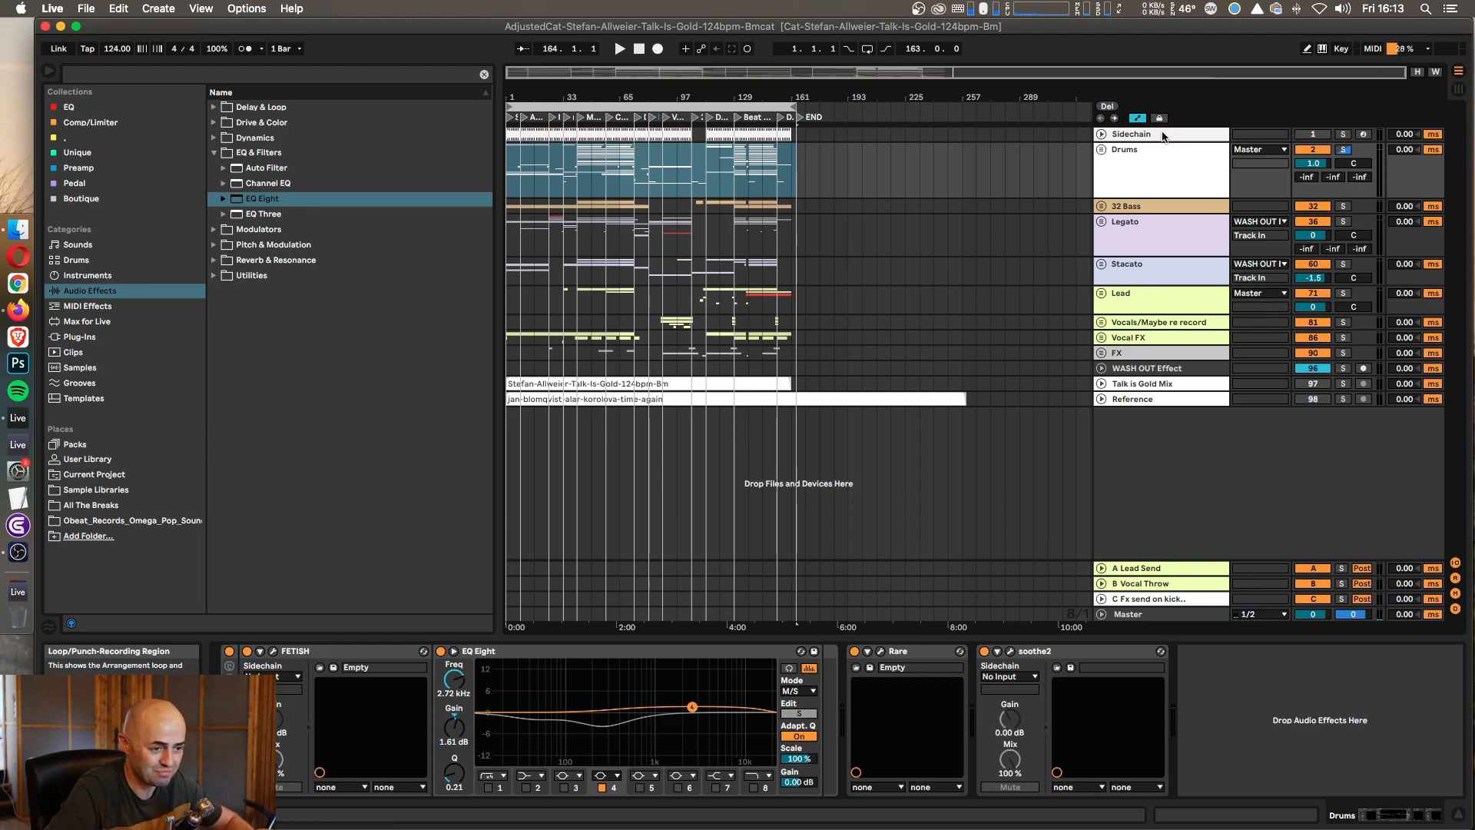
pyautogui.keyDown('alt'); pyautogui.click(1101, 151); pyautogui.keyUp('alt')
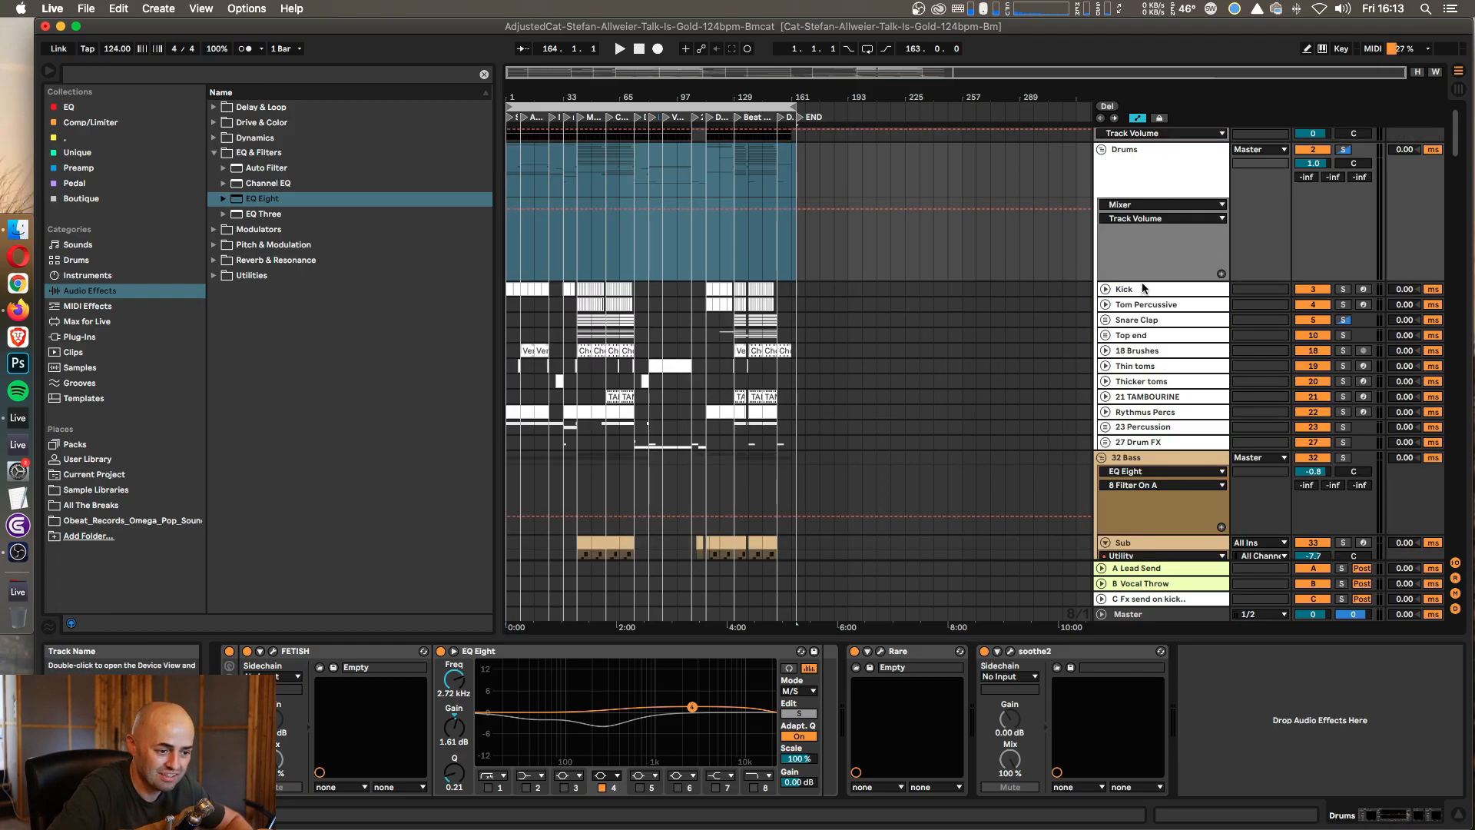
pyautogui.keyDown('alt'); pyautogui.click(1105, 289); pyautogui.keyUp('alt')
pyautogui.scroll(-20, 1109, 290)
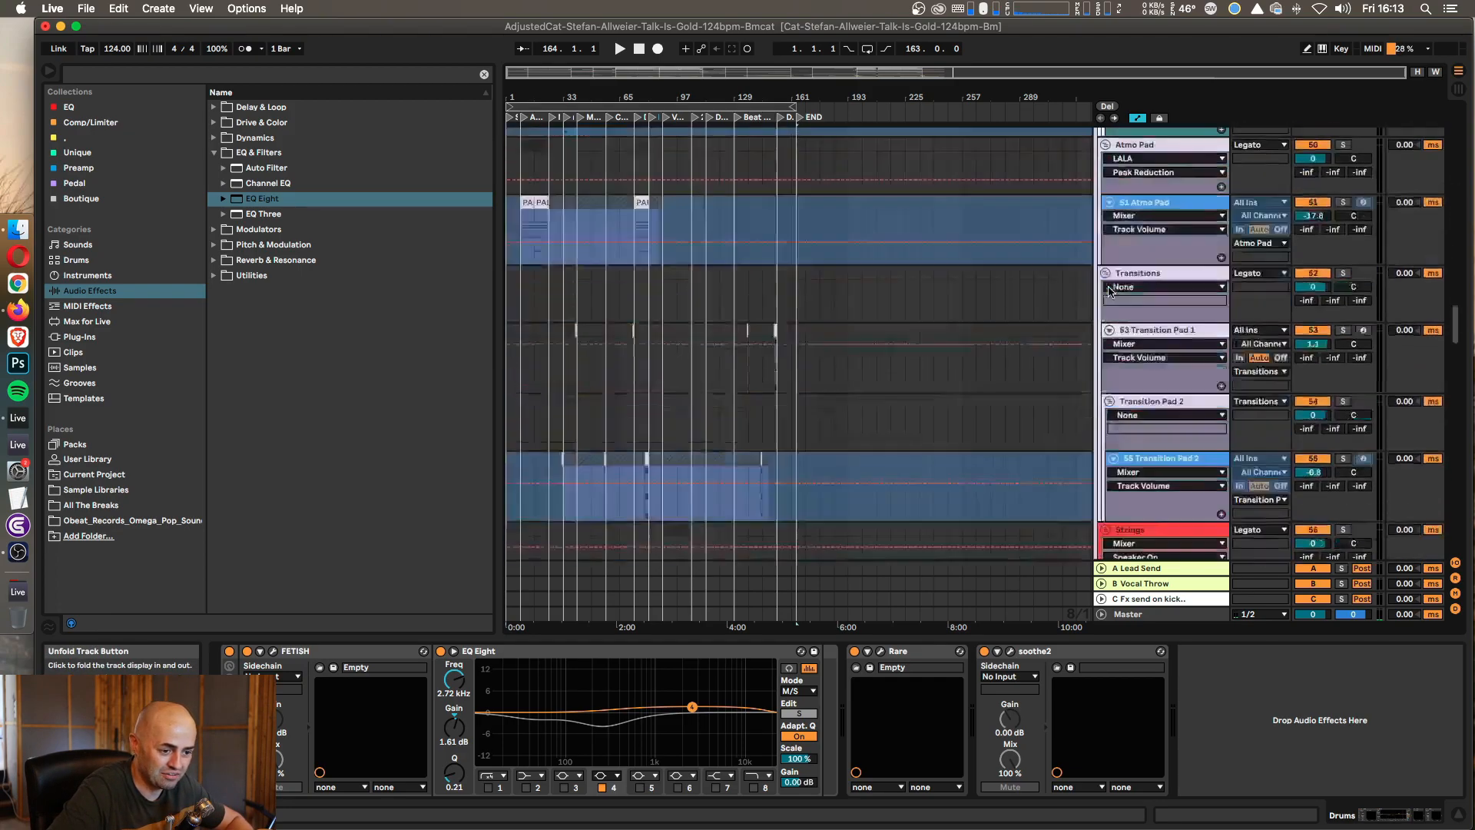
pyautogui.scroll(20, 1109, 290)
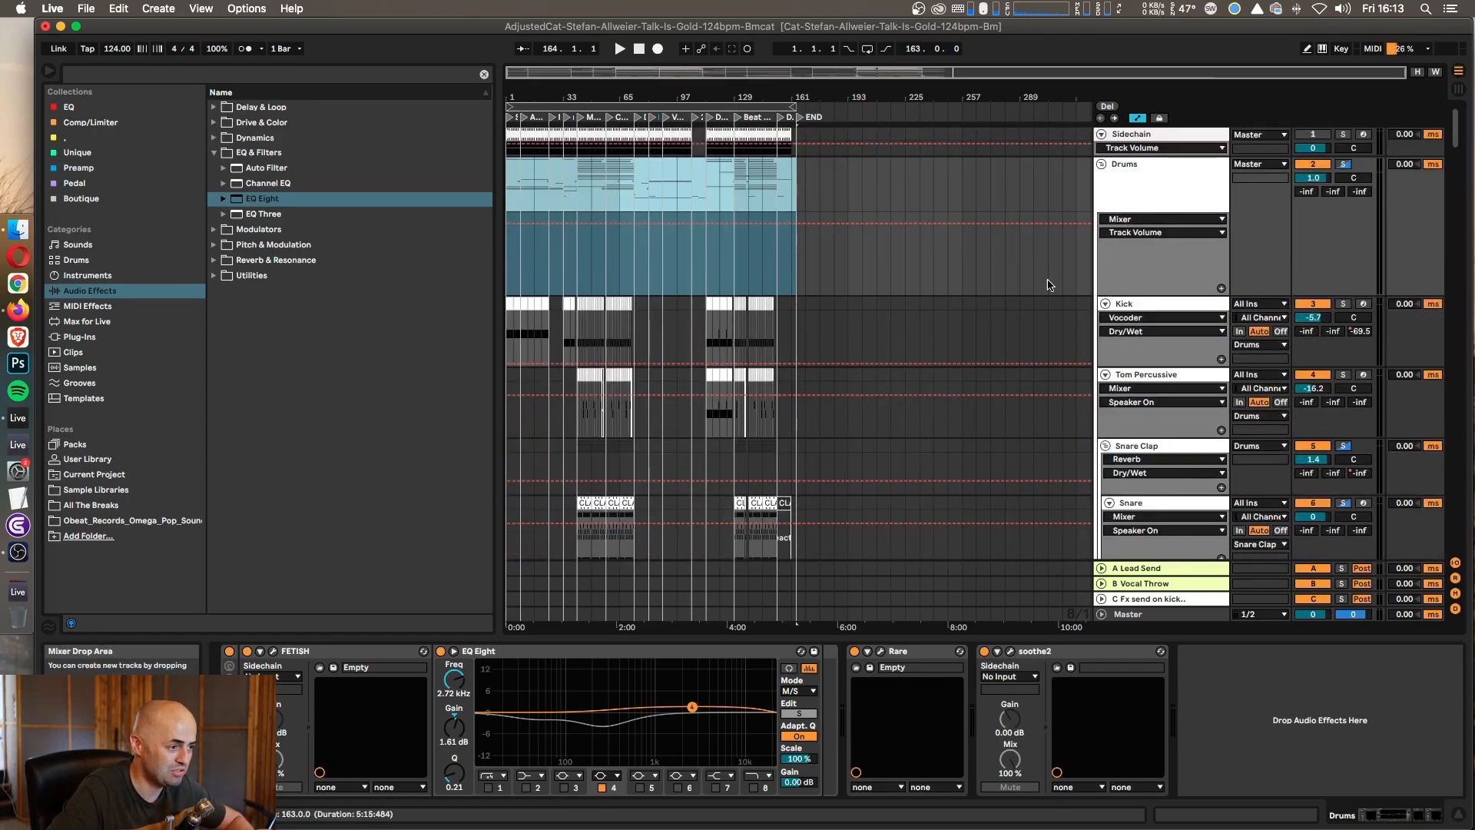
# Step: Play the arrangement from the start and display the Intro kick chain in the Kick track's Drum Rack
pyautogui.click(634, 48)
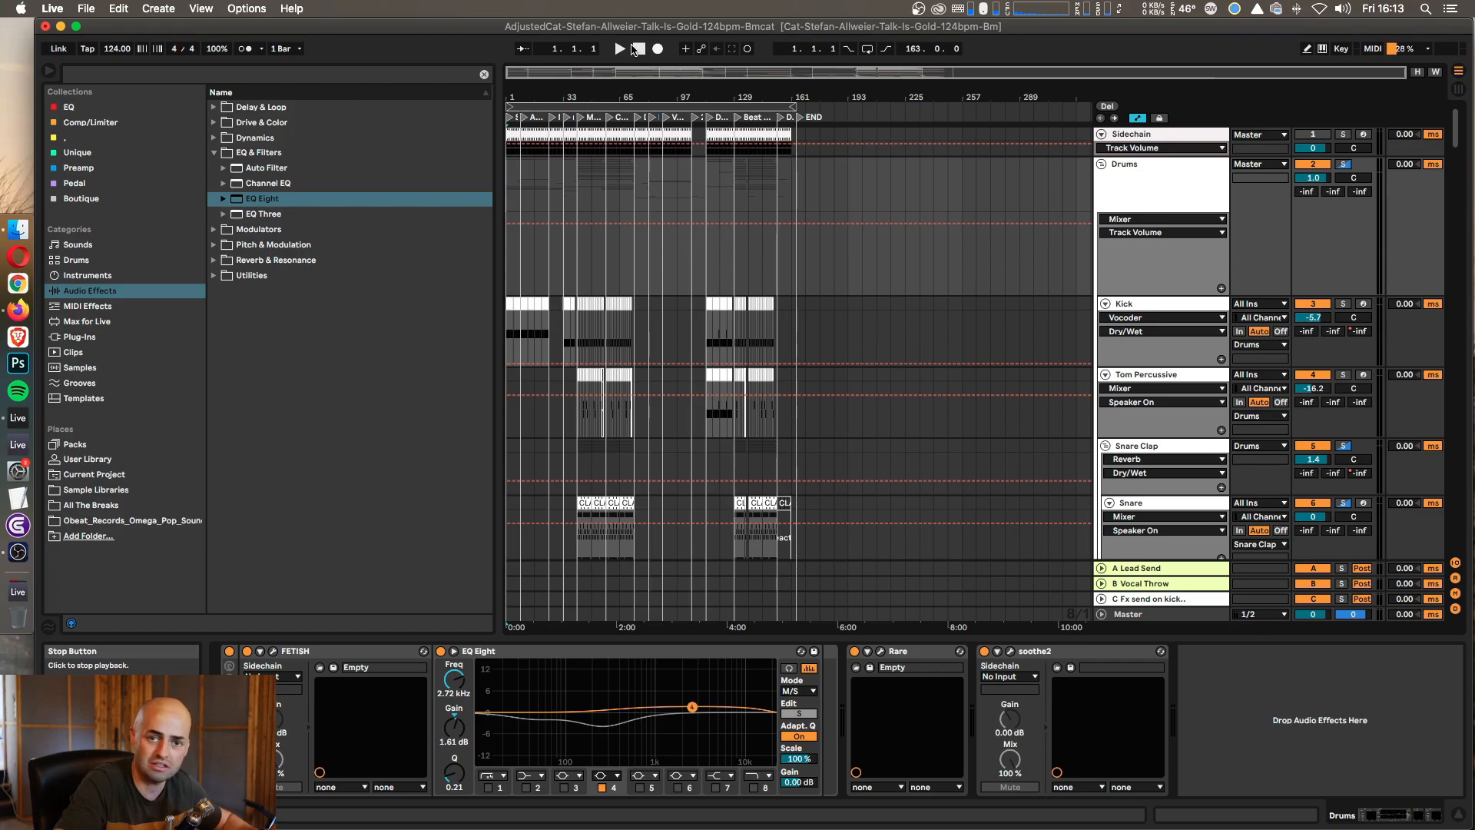
pyautogui.press('space')
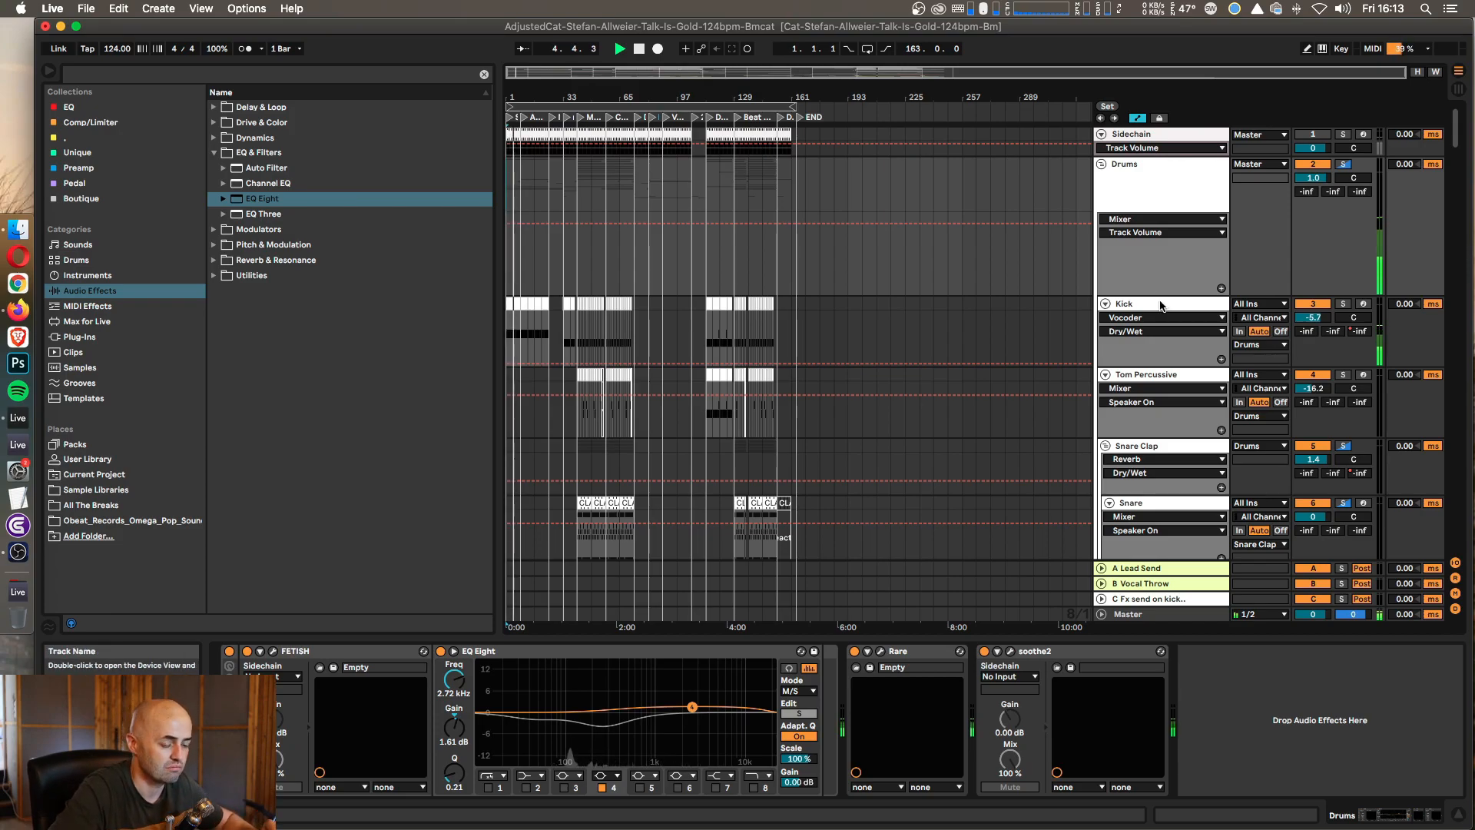
pyautogui.click(1161, 304)
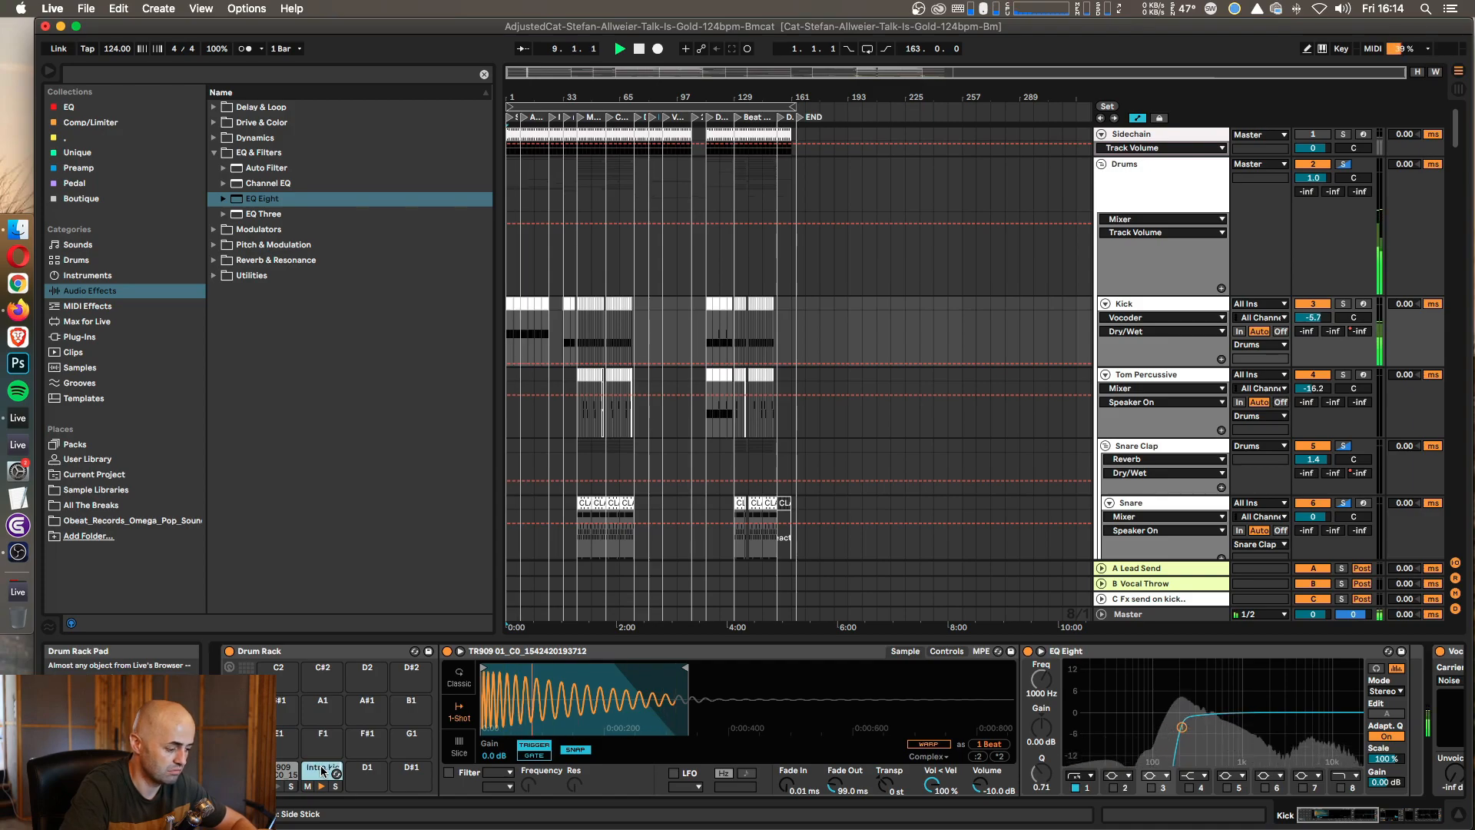
pyautogui.click(283, 770)
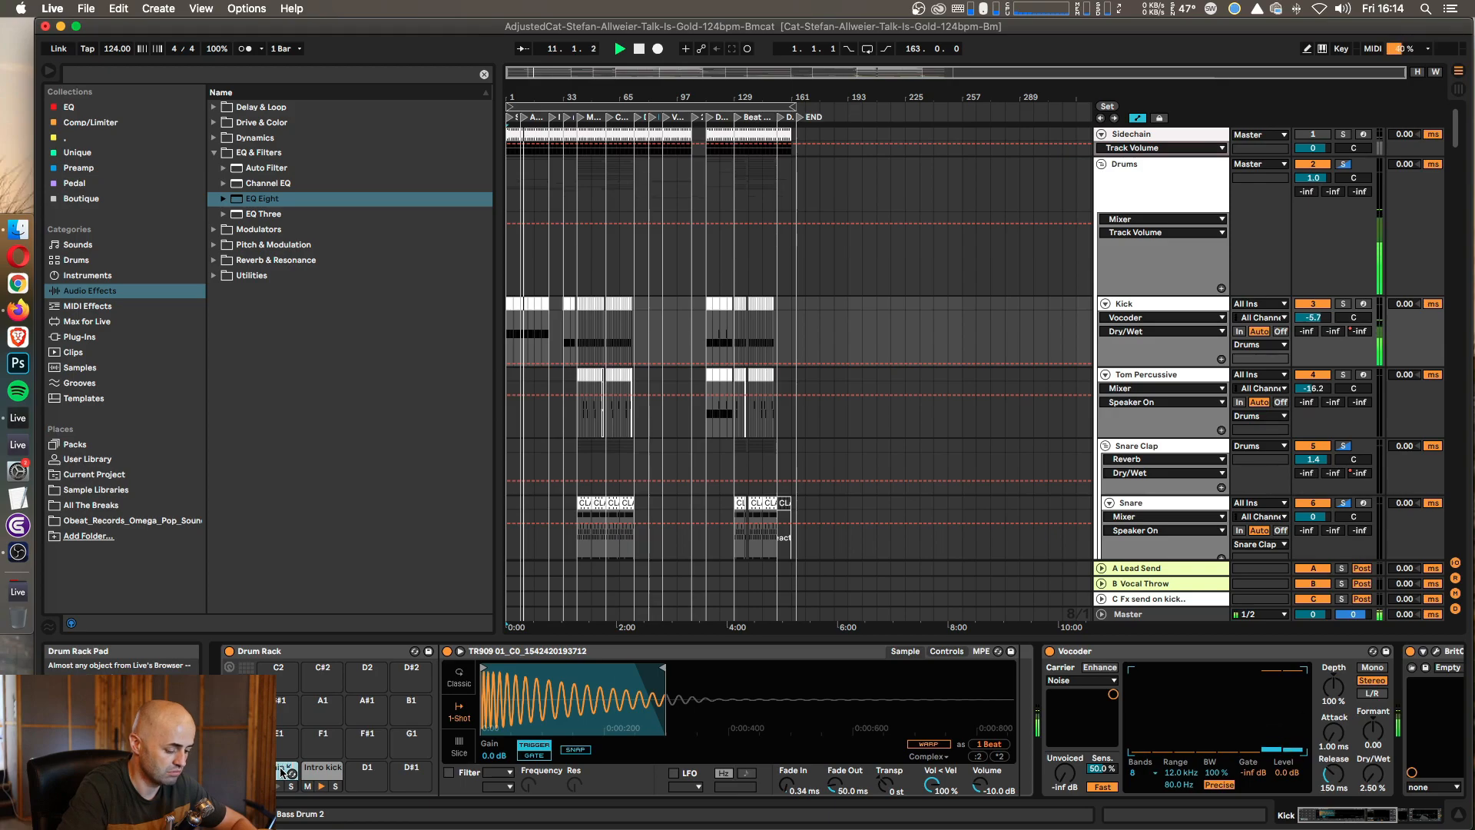
pyautogui.click(320, 770)
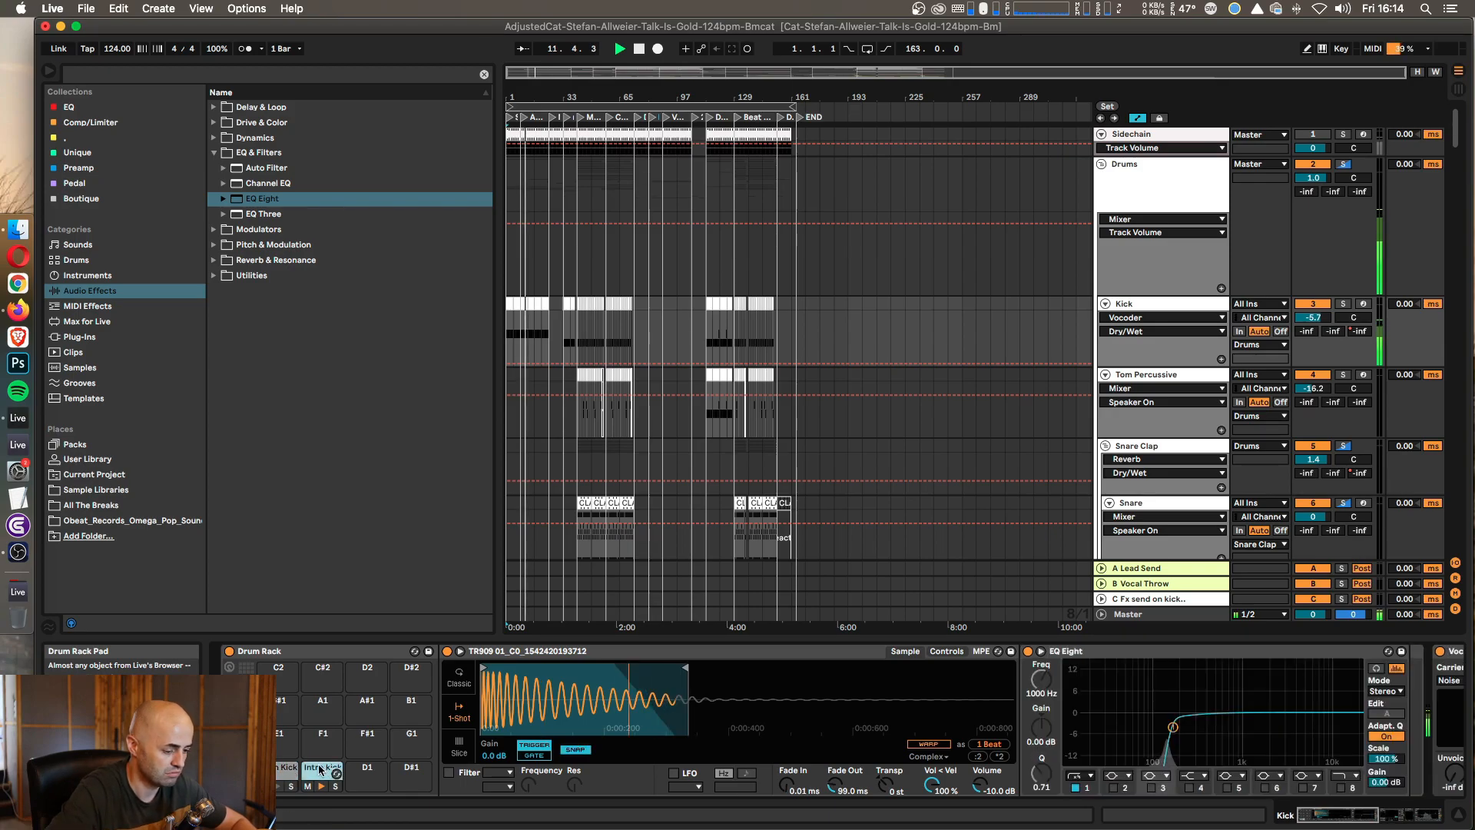
# Step: Rename the EQ Eight in the Intro kick chain to "Automation eq"
pyautogui.click(1119, 656)
pyautogui.press('super+r')
pyautogui.write('Aut')
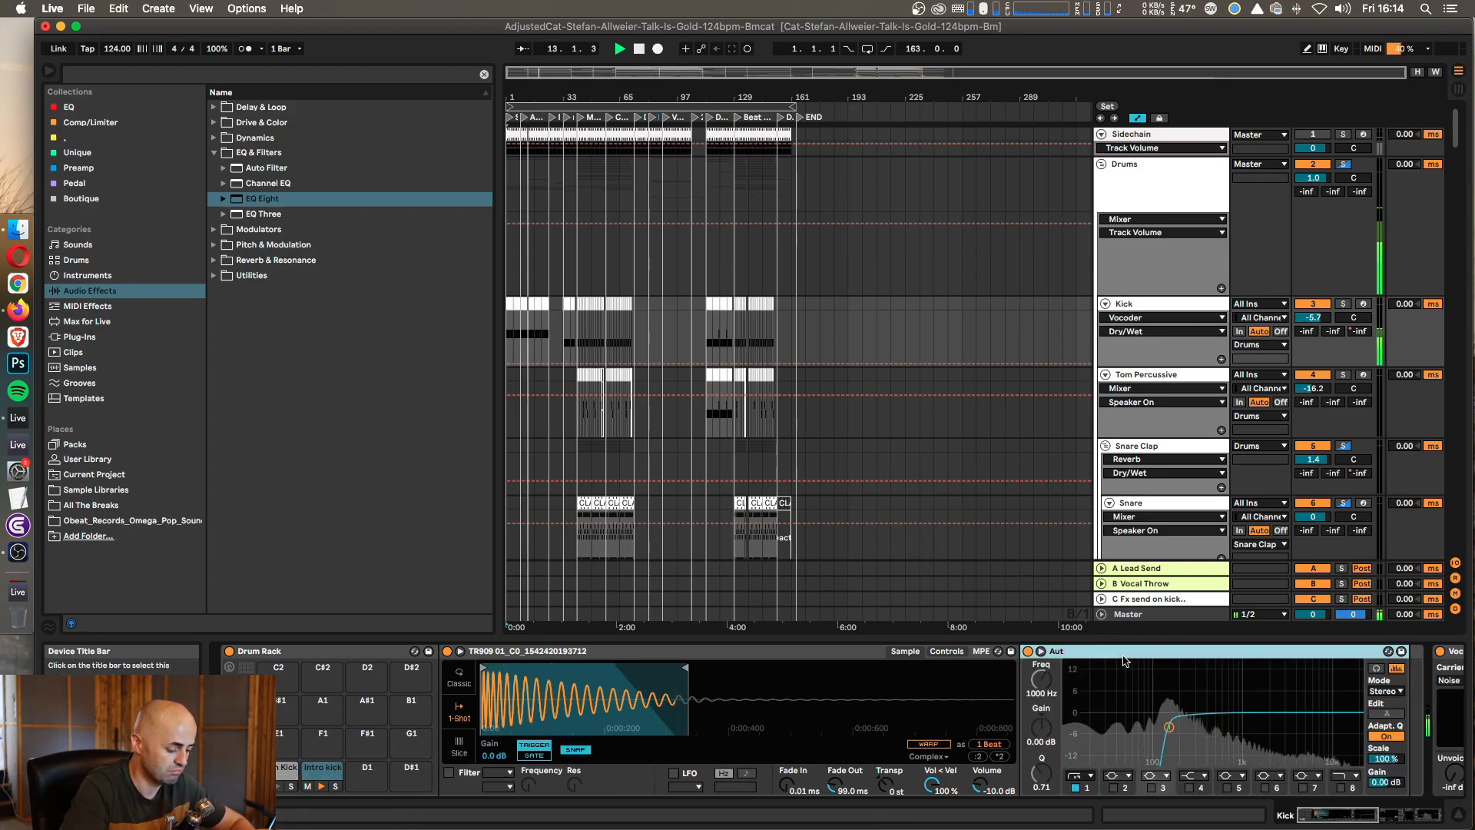
pyautogui.write('omation eq')
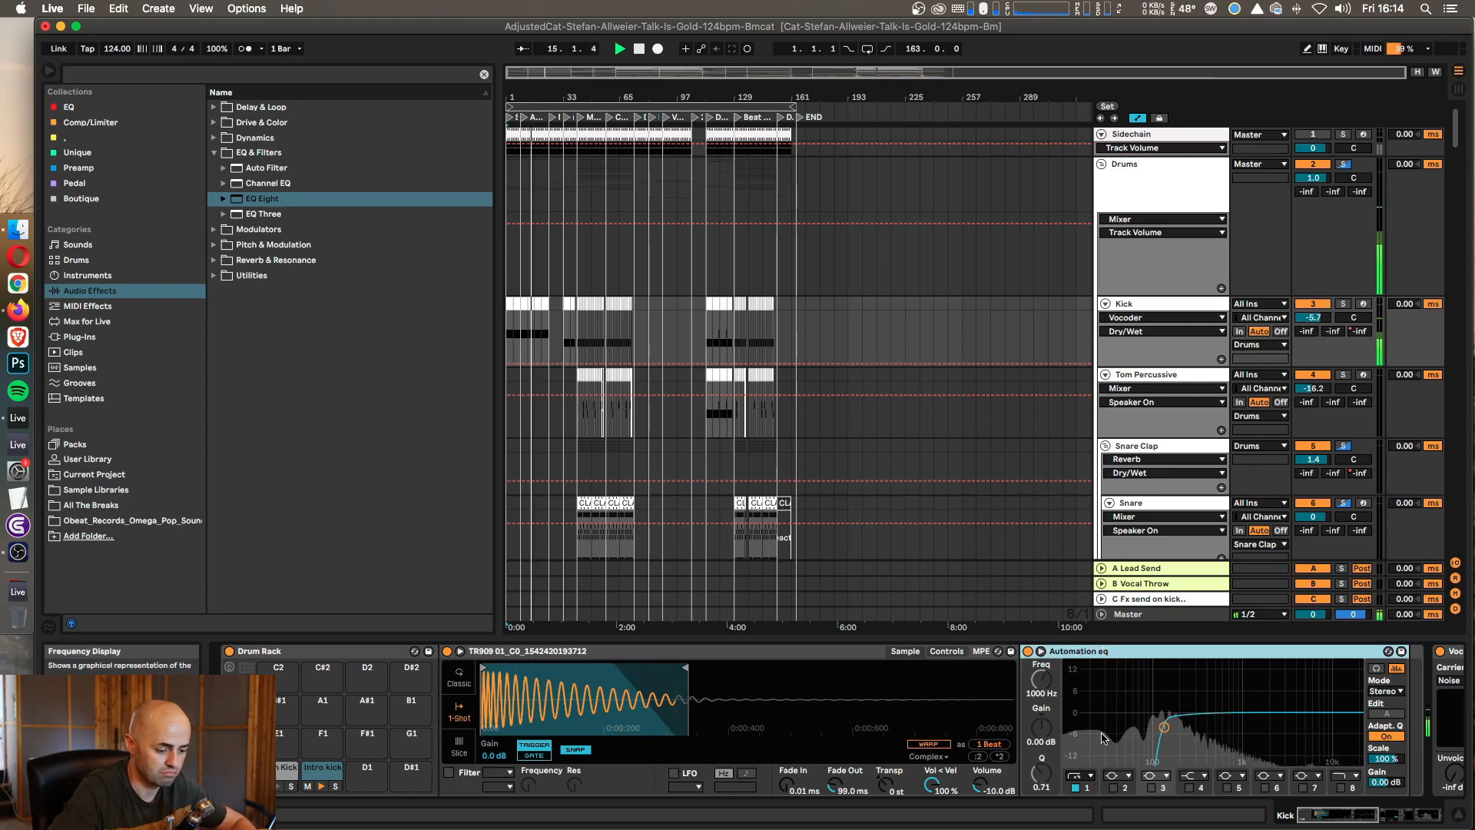
pyautogui.press('Return')
# Step: Check the Kick track's BritChannel plug-in window and rename the EQ Eight after it to "Top end intro automation"
pyautogui.hscroll(10, 1091, 742)
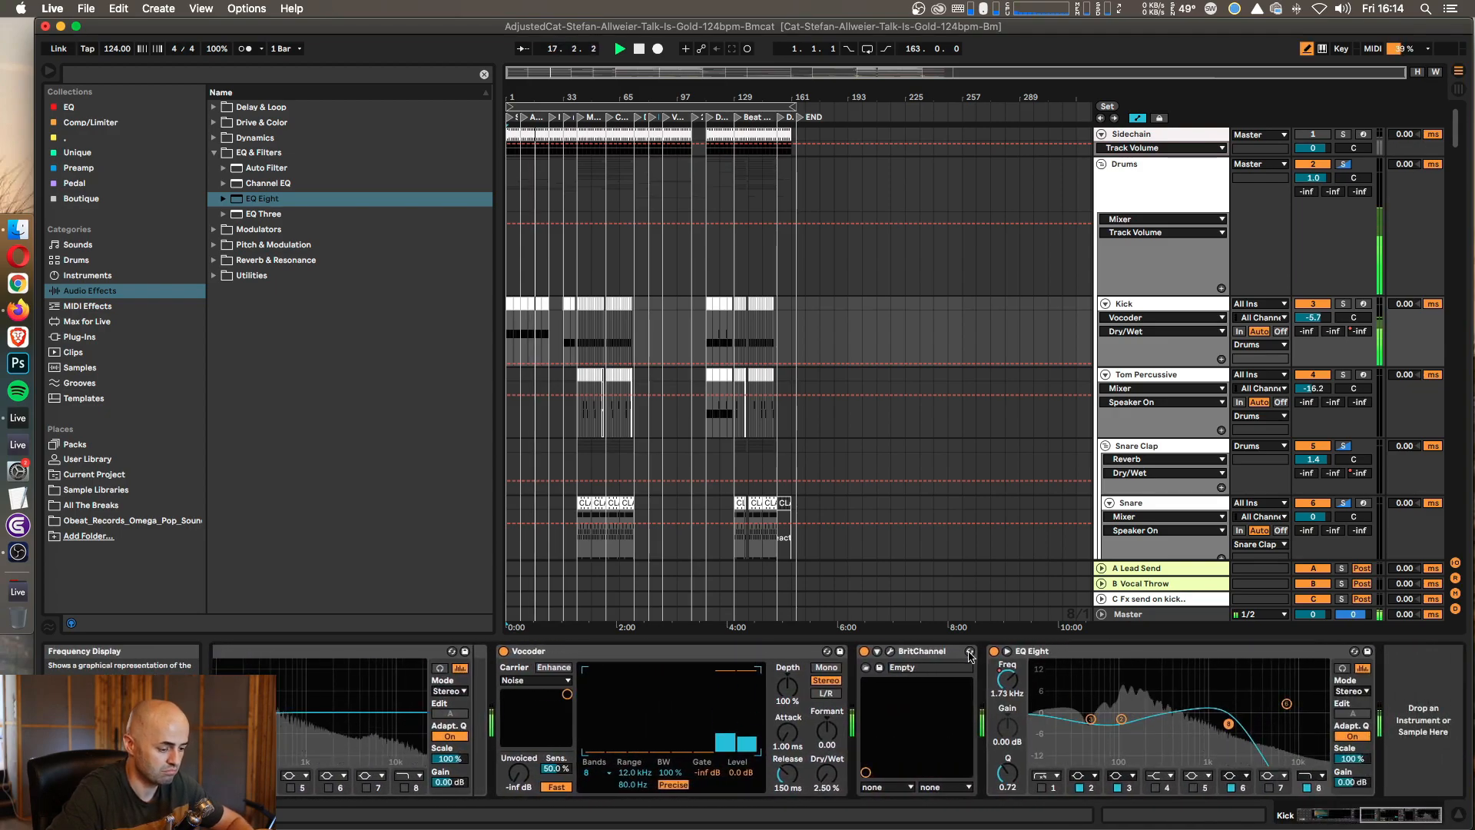
pyautogui.press('b')
pyautogui.click(891, 654)
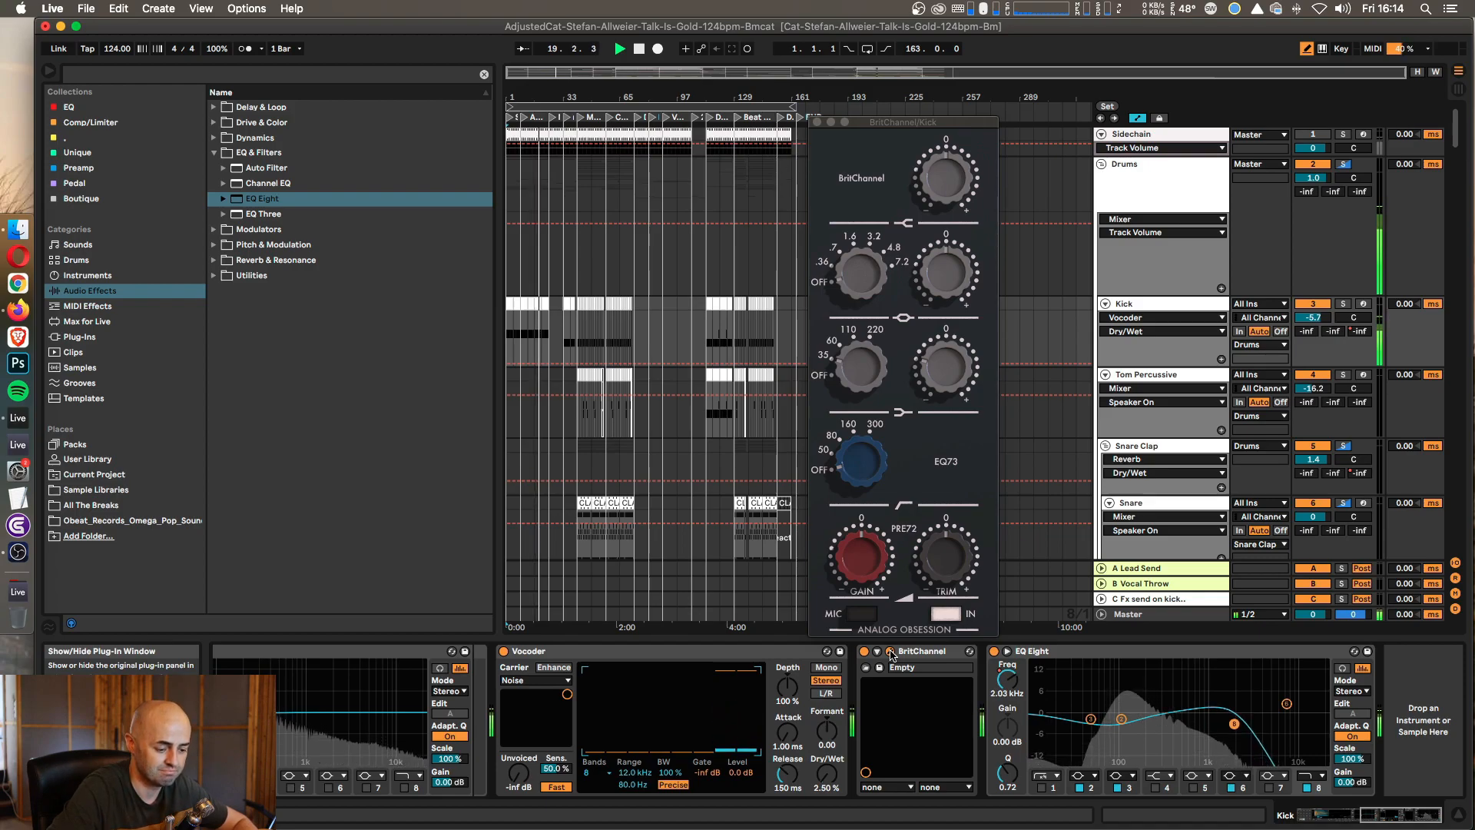
pyautogui.click(892, 653)
pyautogui.press('super+r')
pyautogui.write('Top end')
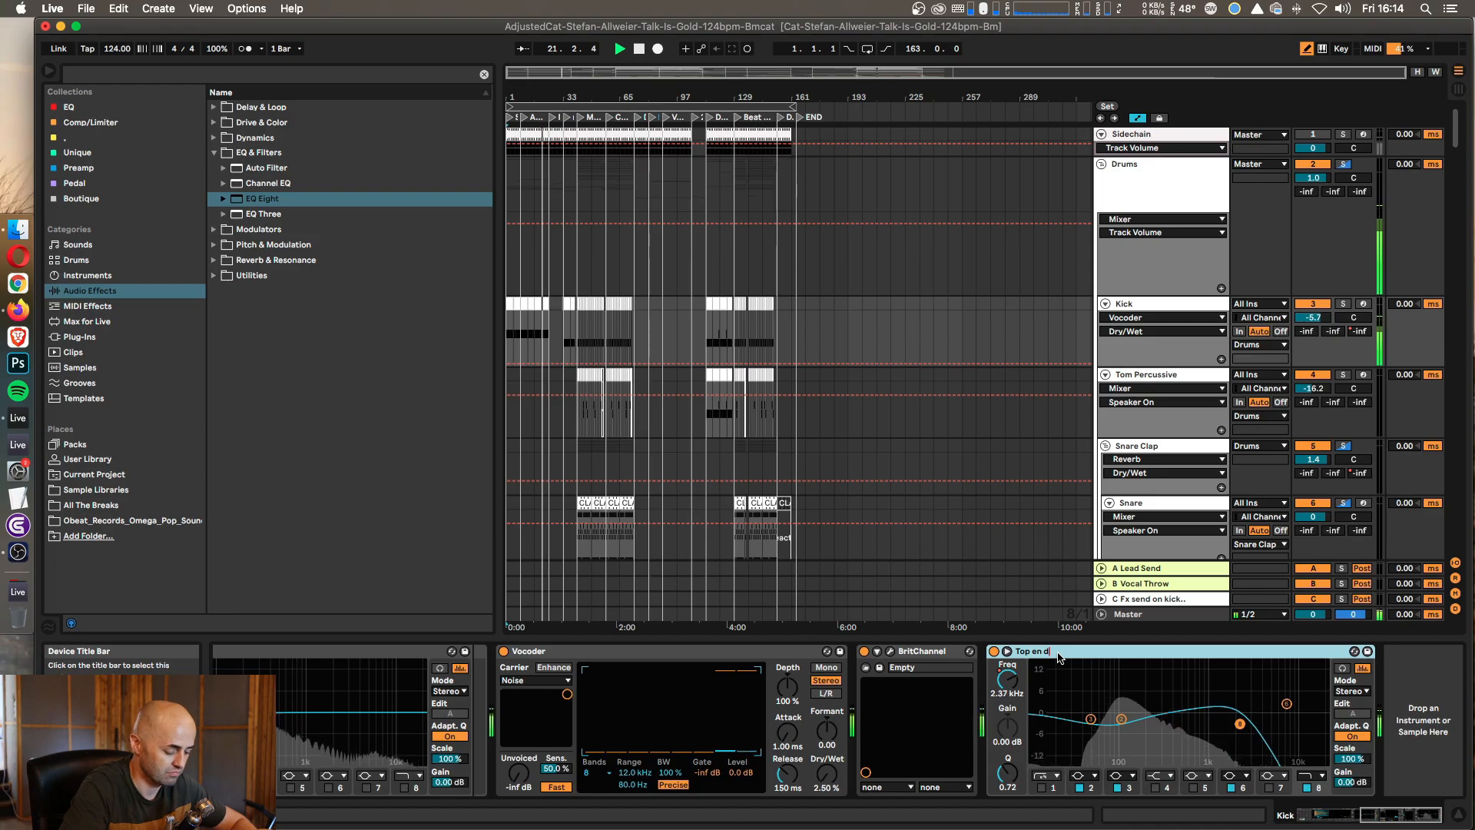
pyautogui.write(' intro automation')
pyautogui.press('Return')
# Step: Rename the EQ Eight on the Top end group to "Automation on first drop.. too much top end"
pyautogui.click(1147, 376)
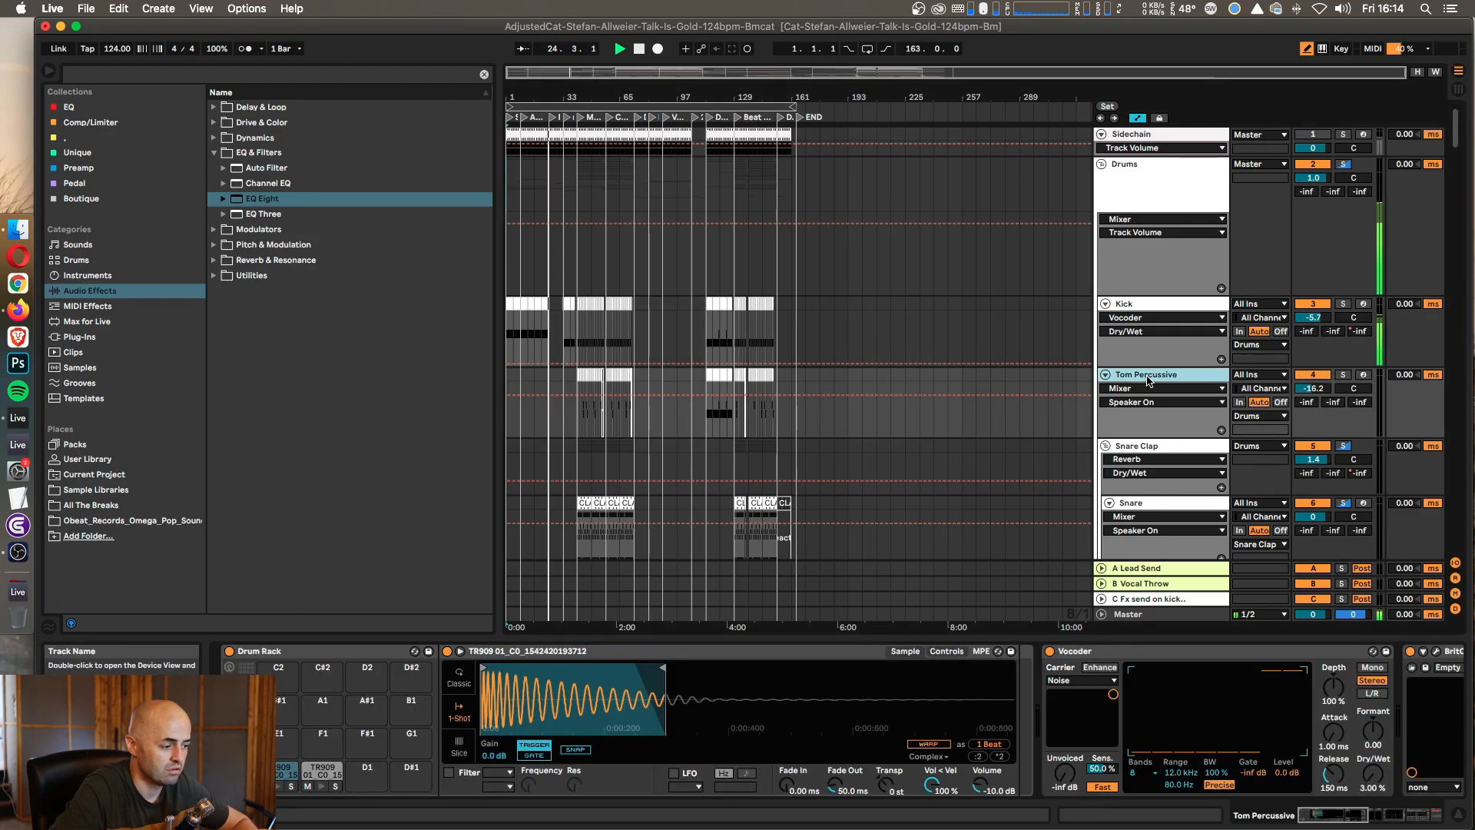
pyautogui.scroll(-5, 1147, 378)
pyautogui.scroll(-5, 1147, 377)
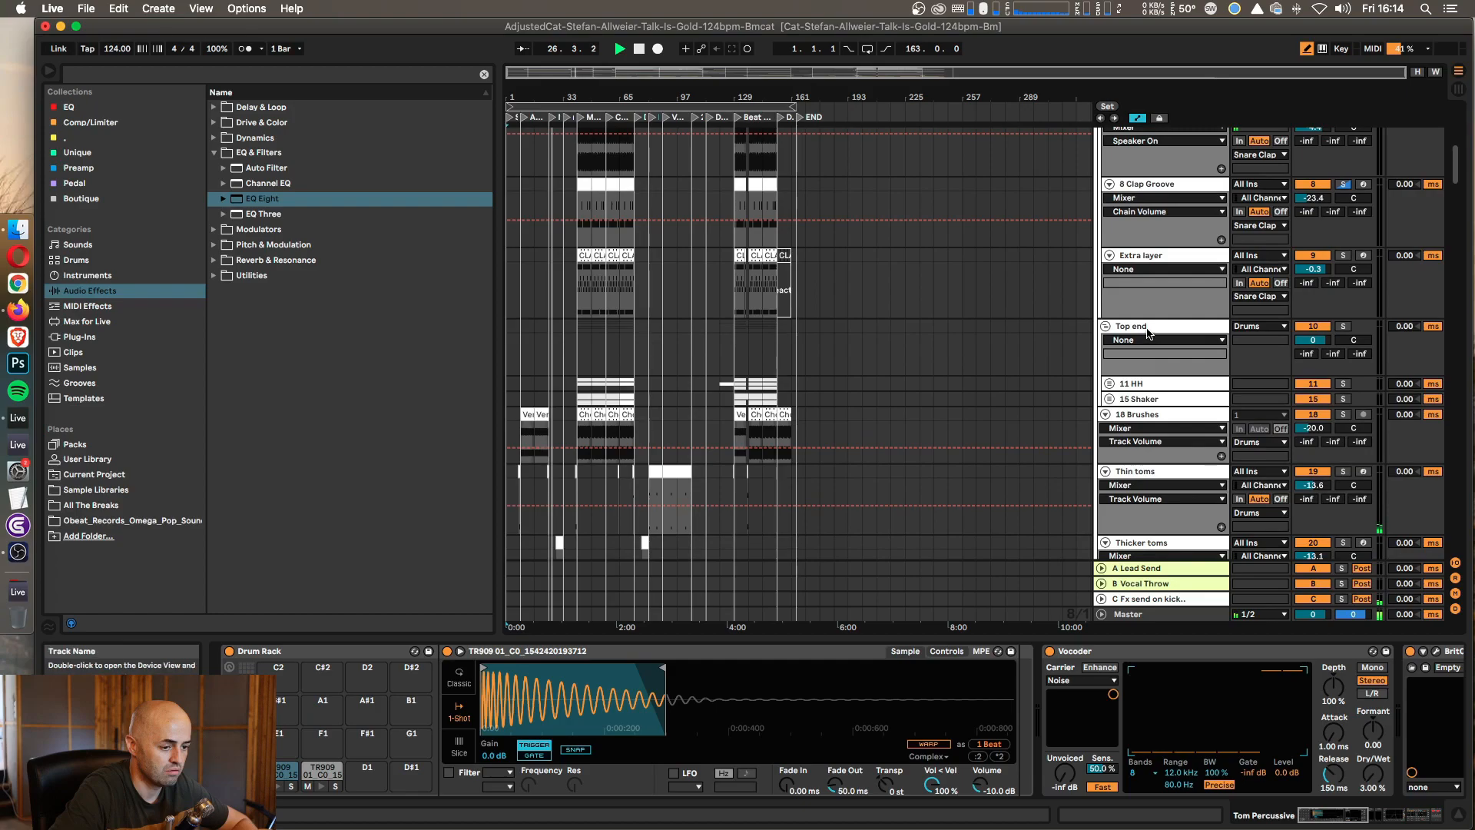
pyautogui.click(1147, 373)
pyautogui.click(458, 658)
pyautogui.press('super+r')
pyautogui.write('Au')
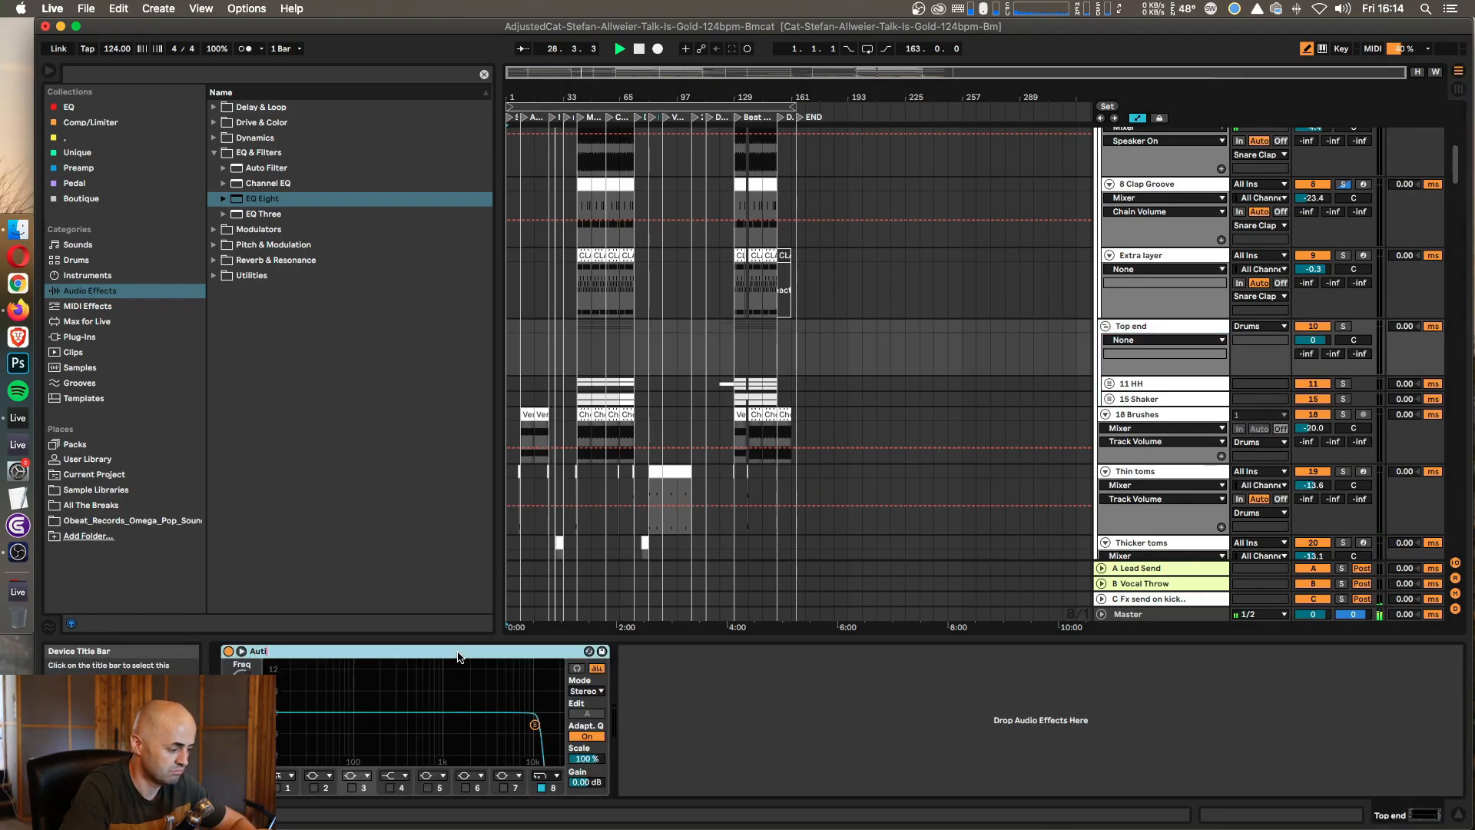
pyautogui.write('tomation')
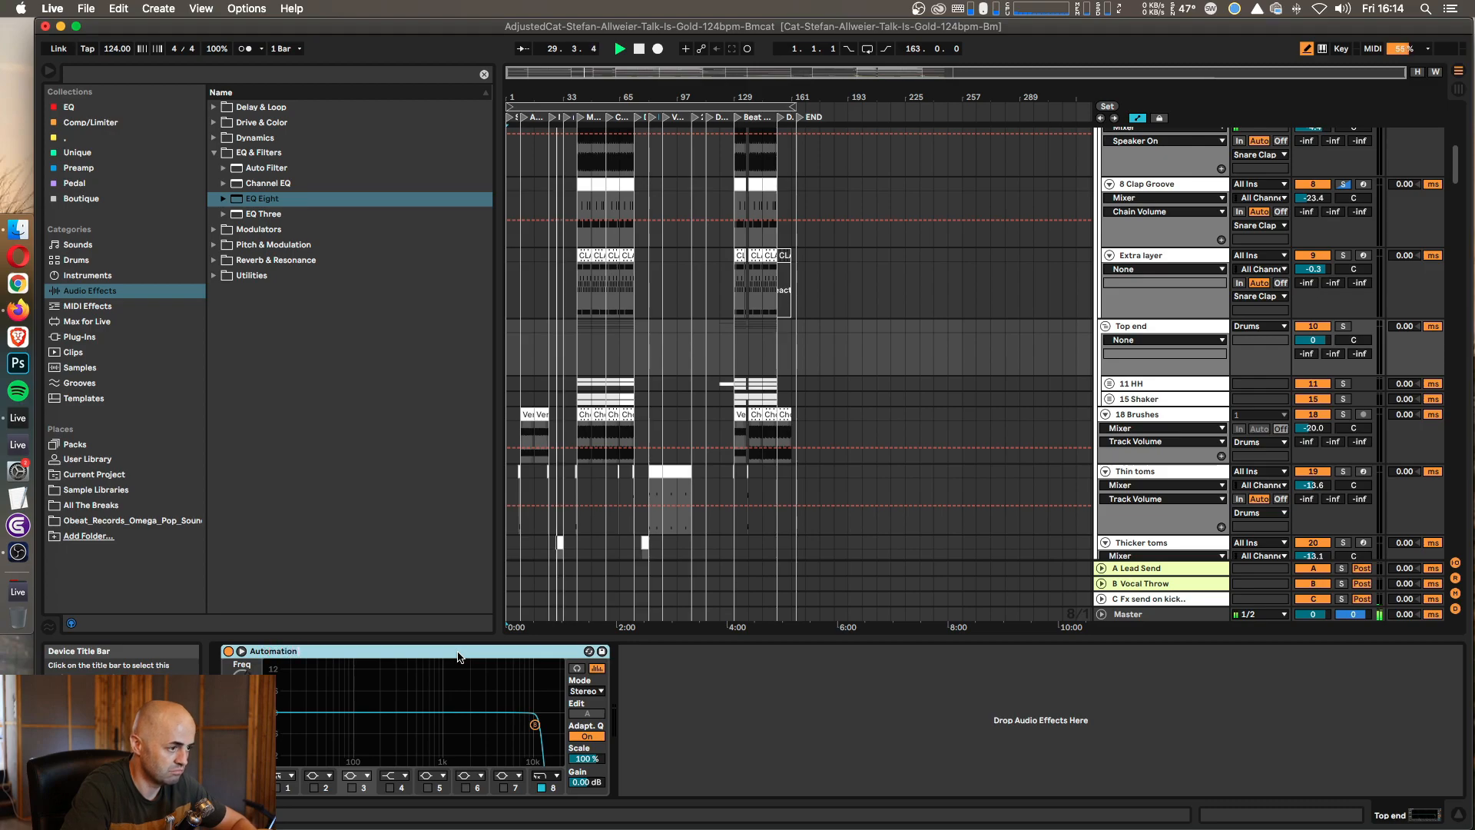
pyautogui.write(' on first drop.. too much top end')
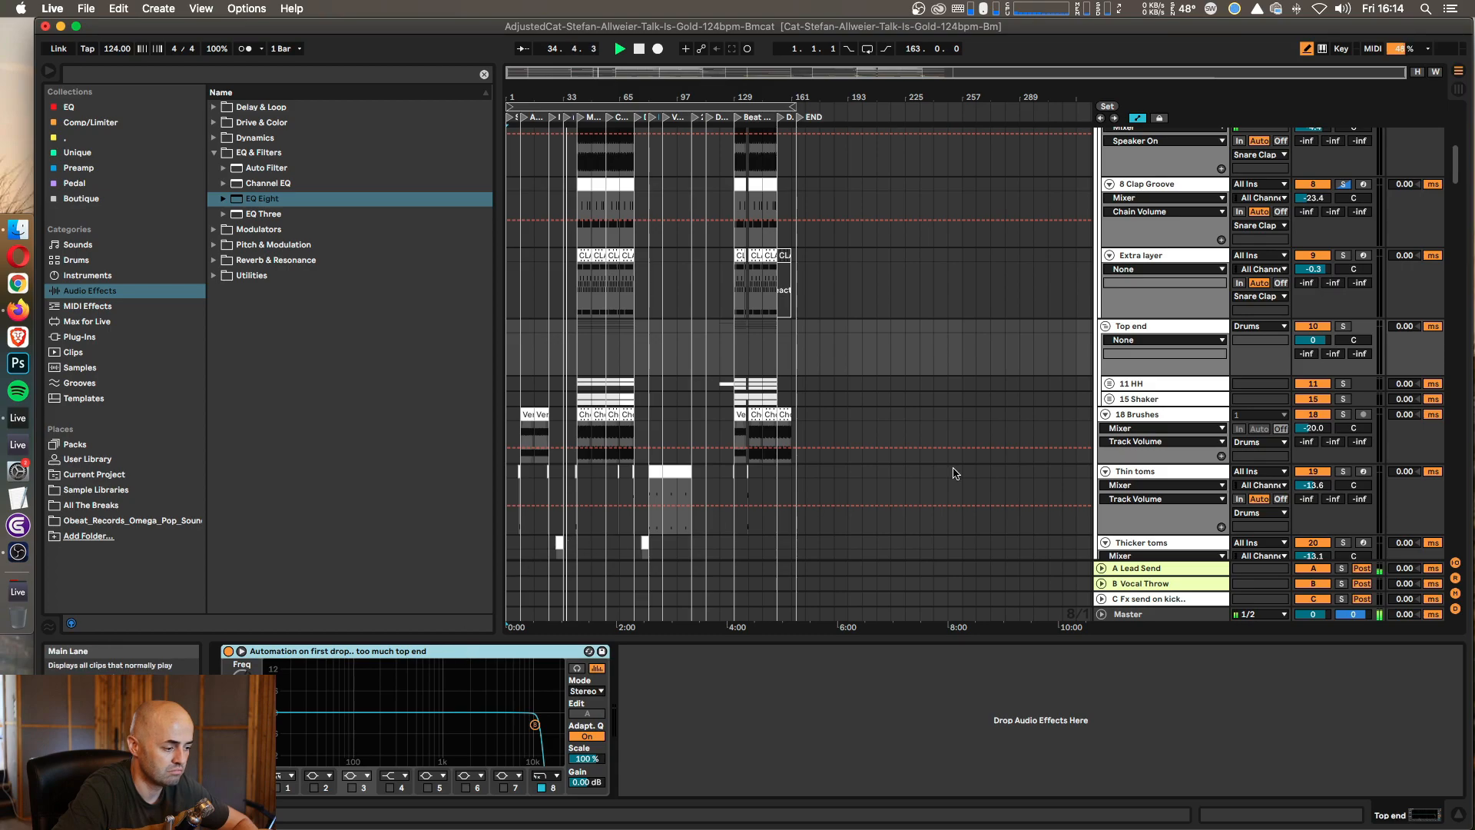
# Step: Unfold the Atmo Percs group inside the 23 Percussion group
pyautogui.scroll(-4, 960, 468)
pyautogui.scroll(-3, 960, 468)
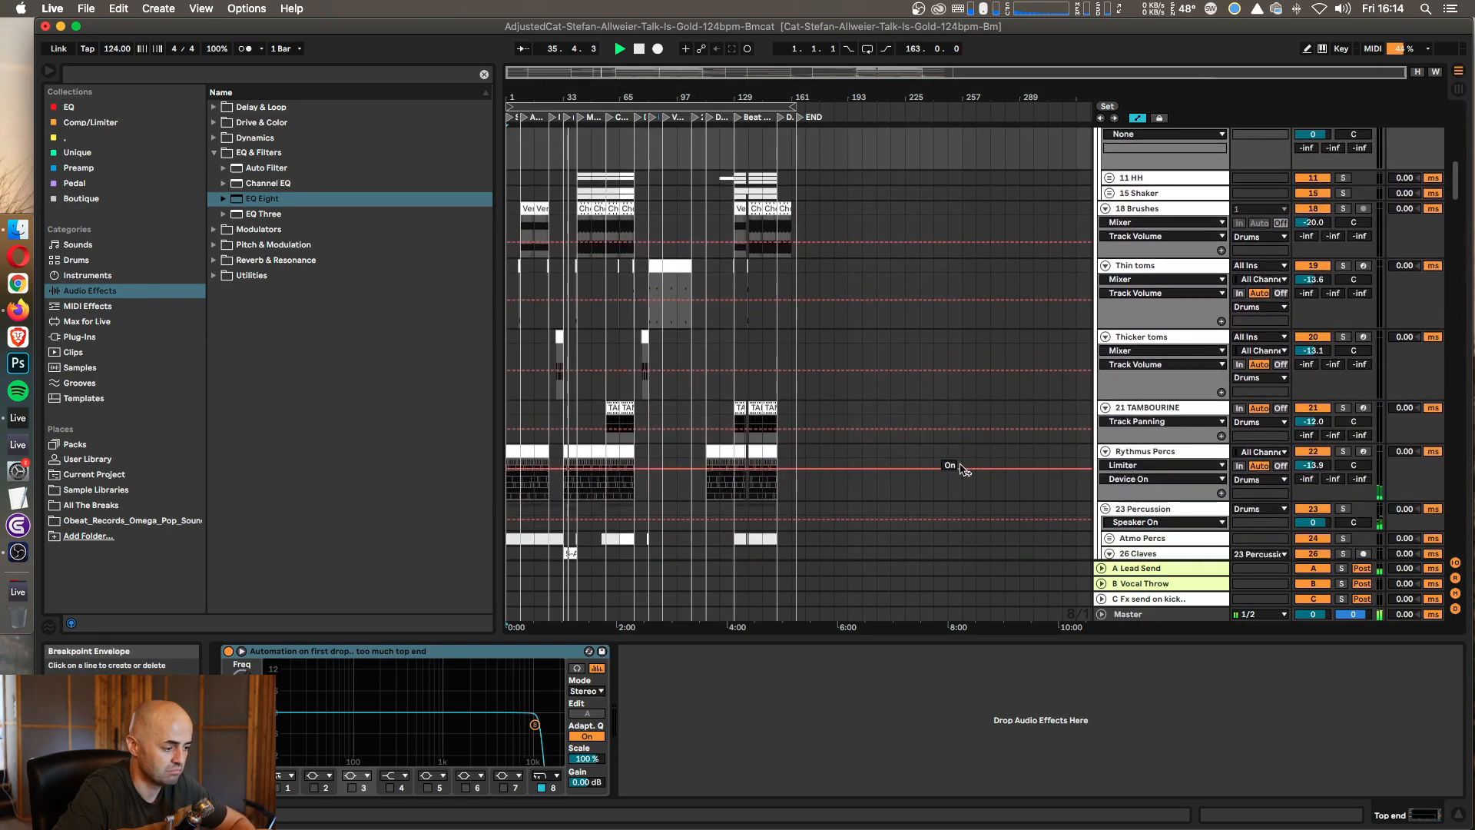
pyautogui.scroll(-2, 961, 469)
pyautogui.scroll(-2, 960, 467)
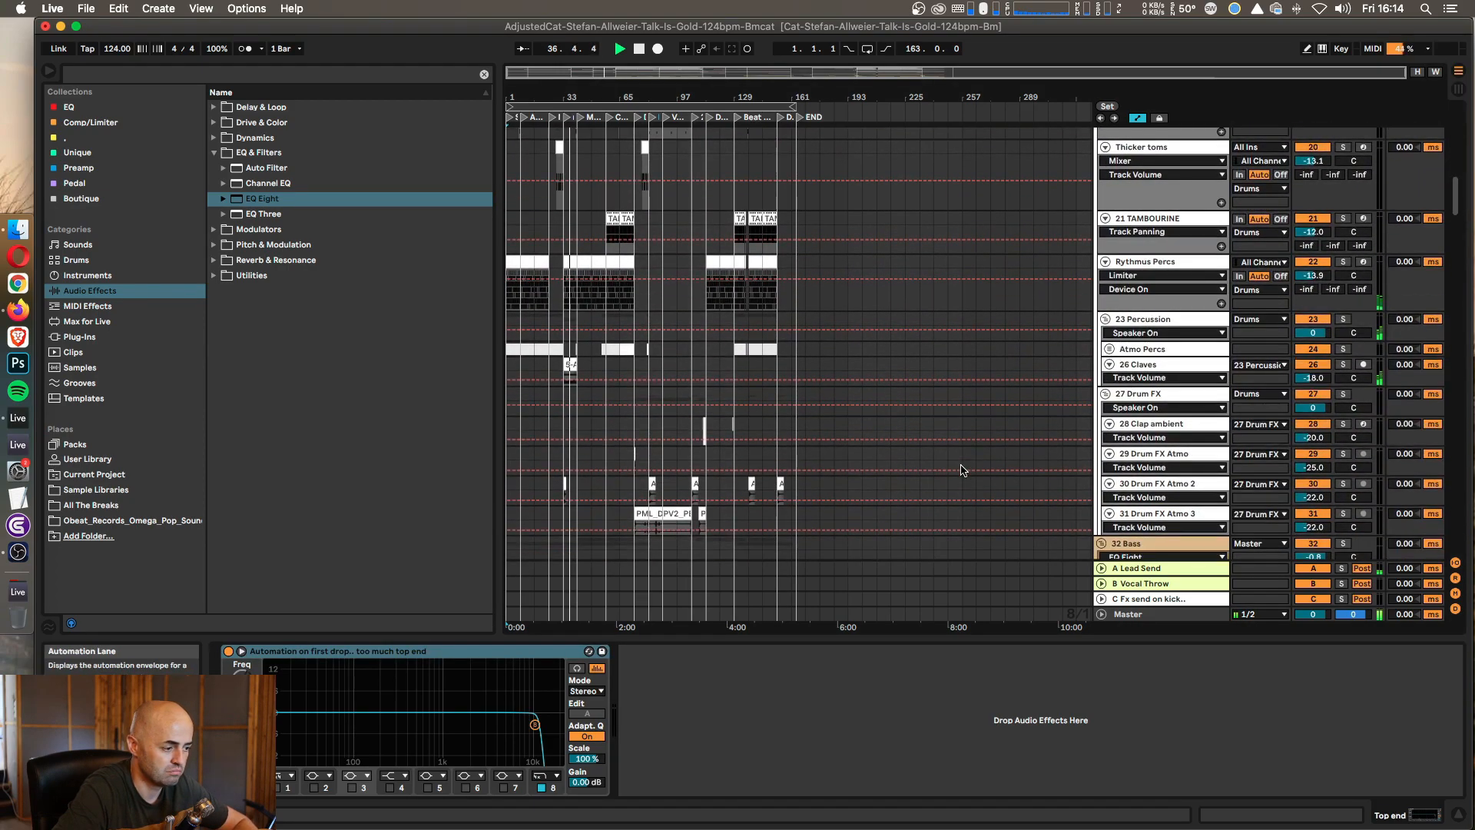
pyautogui.scroll(-2, 960, 466)
pyautogui.click(1105, 282)
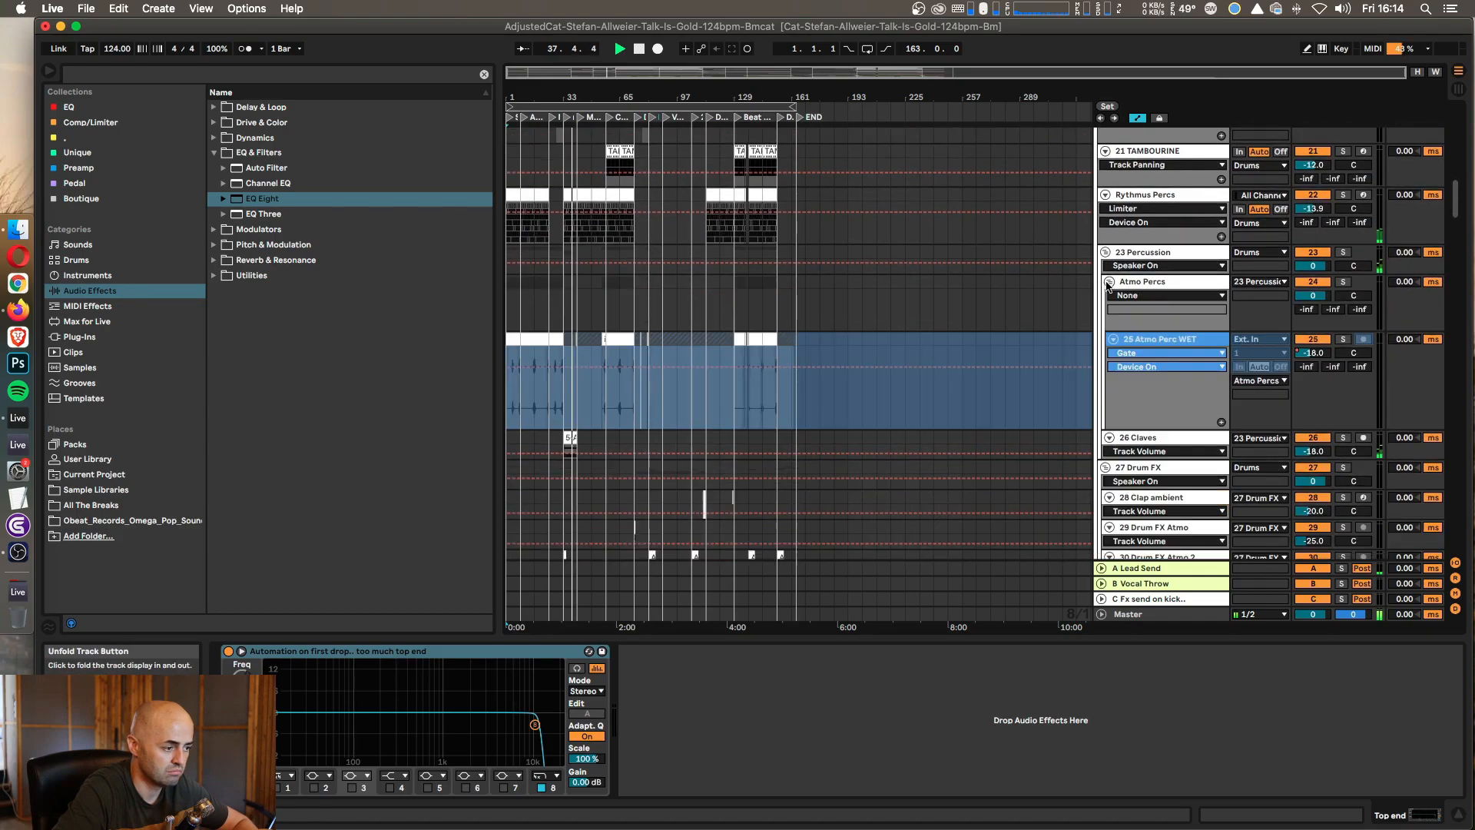
# Step: Examine the drum FX, bass, Legato synth and pad tracks with their automation during playback
pyautogui.scroll(-2, 1112, 326)
pyautogui.scroll(-8, 1112, 325)
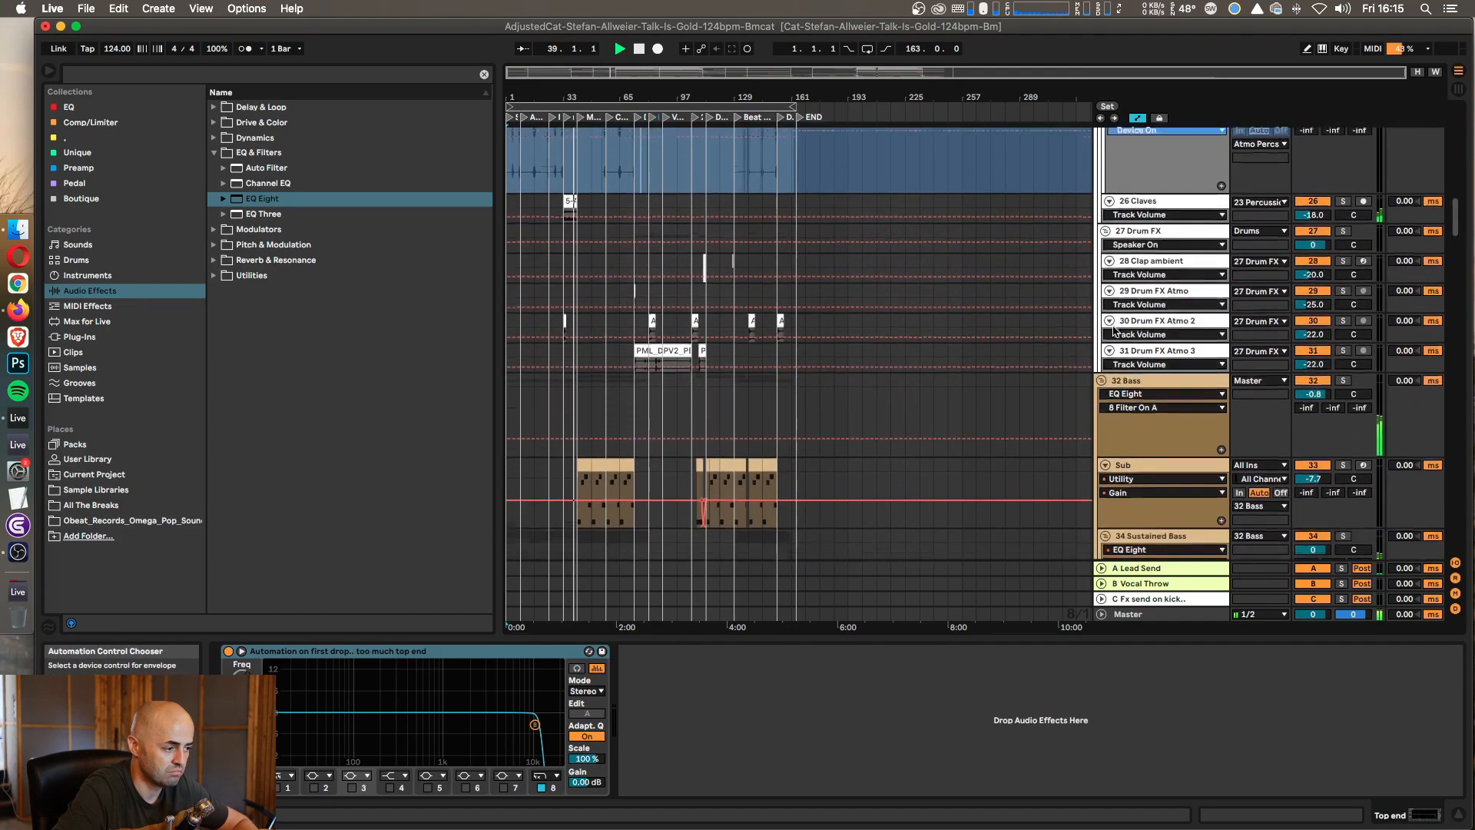
pyautogui.scroll(-4, 1113, 331)
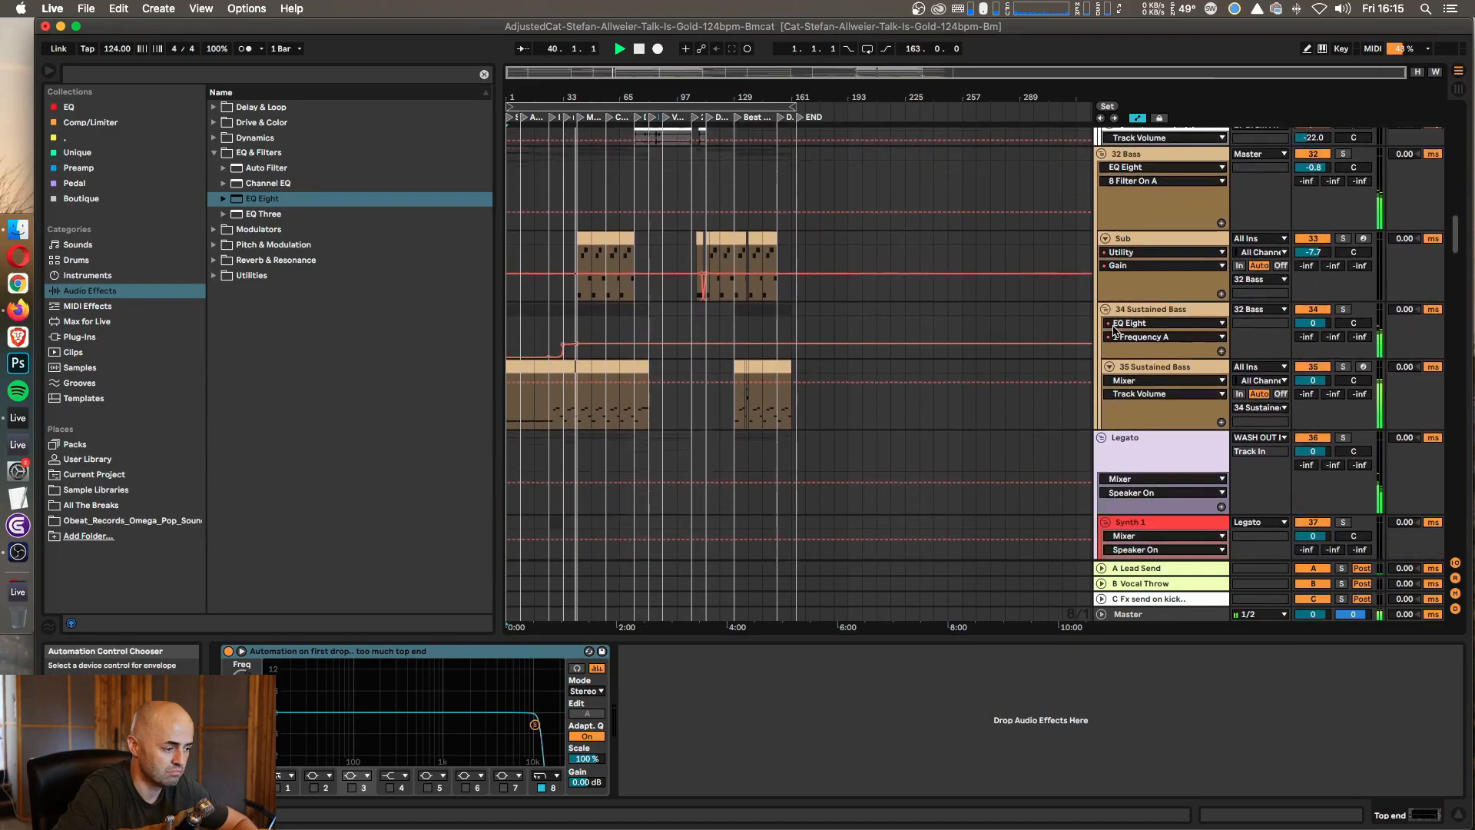
pyautogui.scroll(-2, 1116, 330)
pyautogui.scroll(3, 1115, 330)
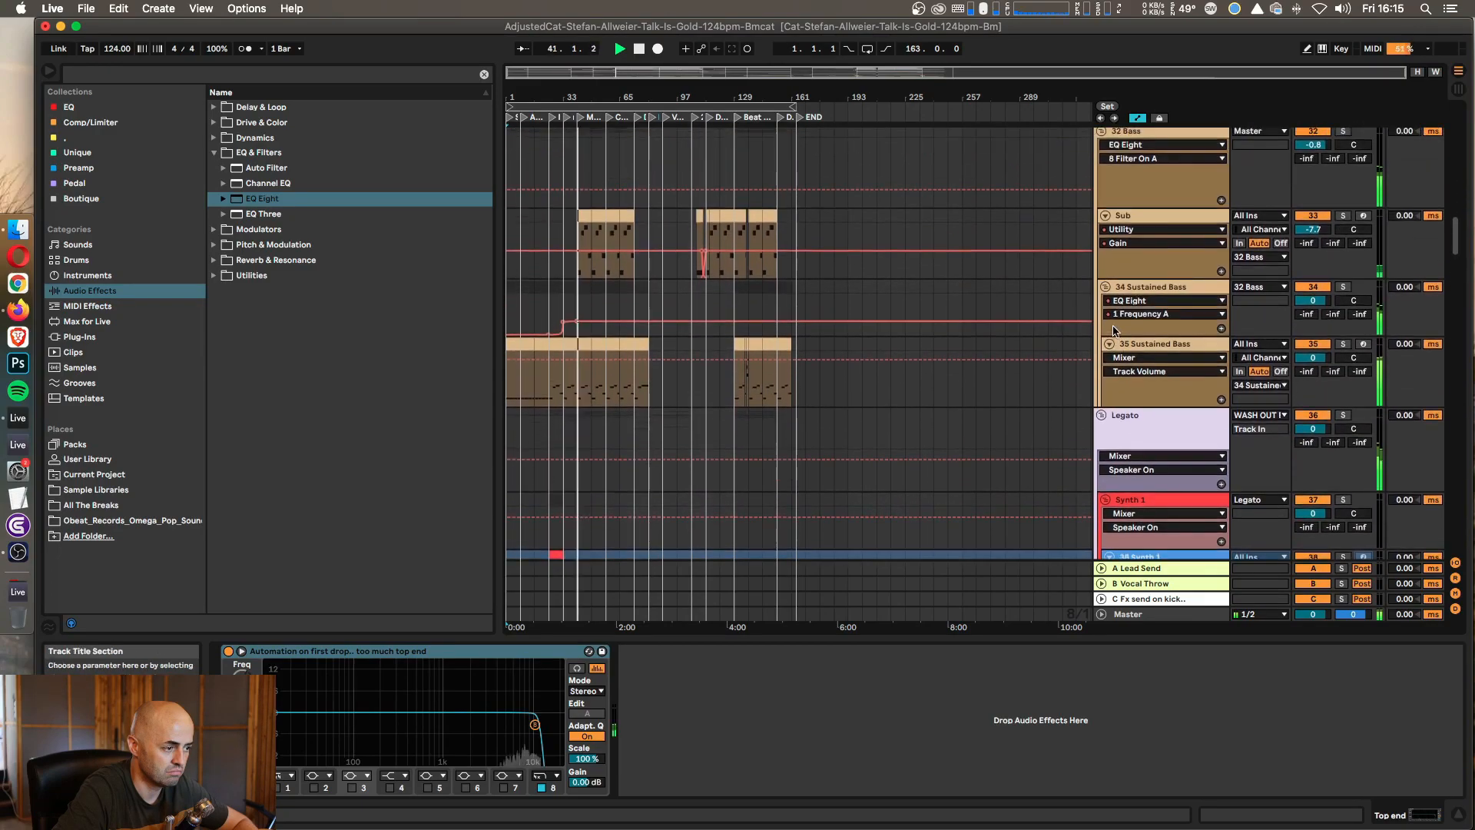
pyautogui.scroll(-8, 1113, 330)
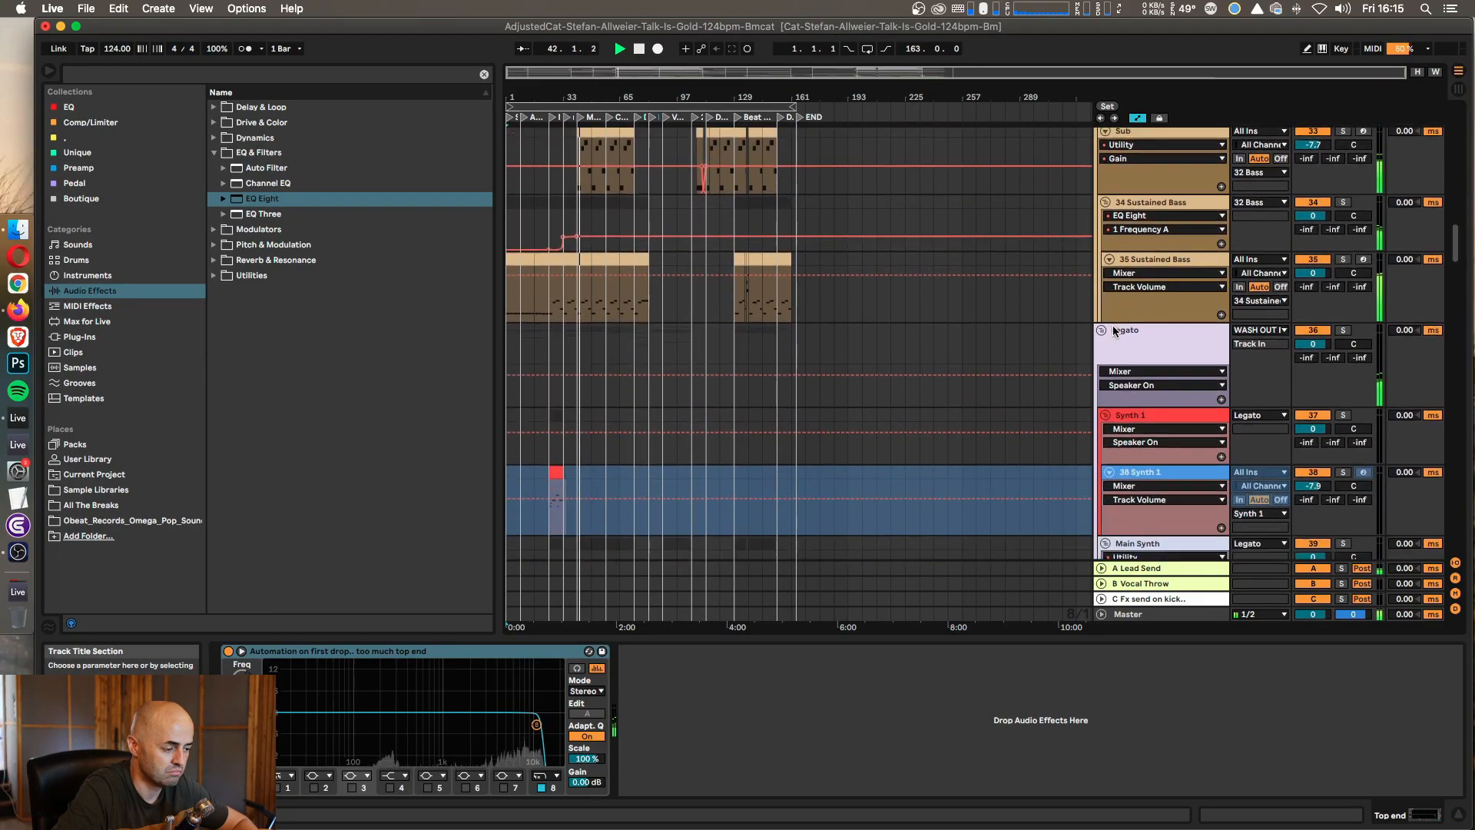
pyautogui.scroll(-3, 1113, 330)
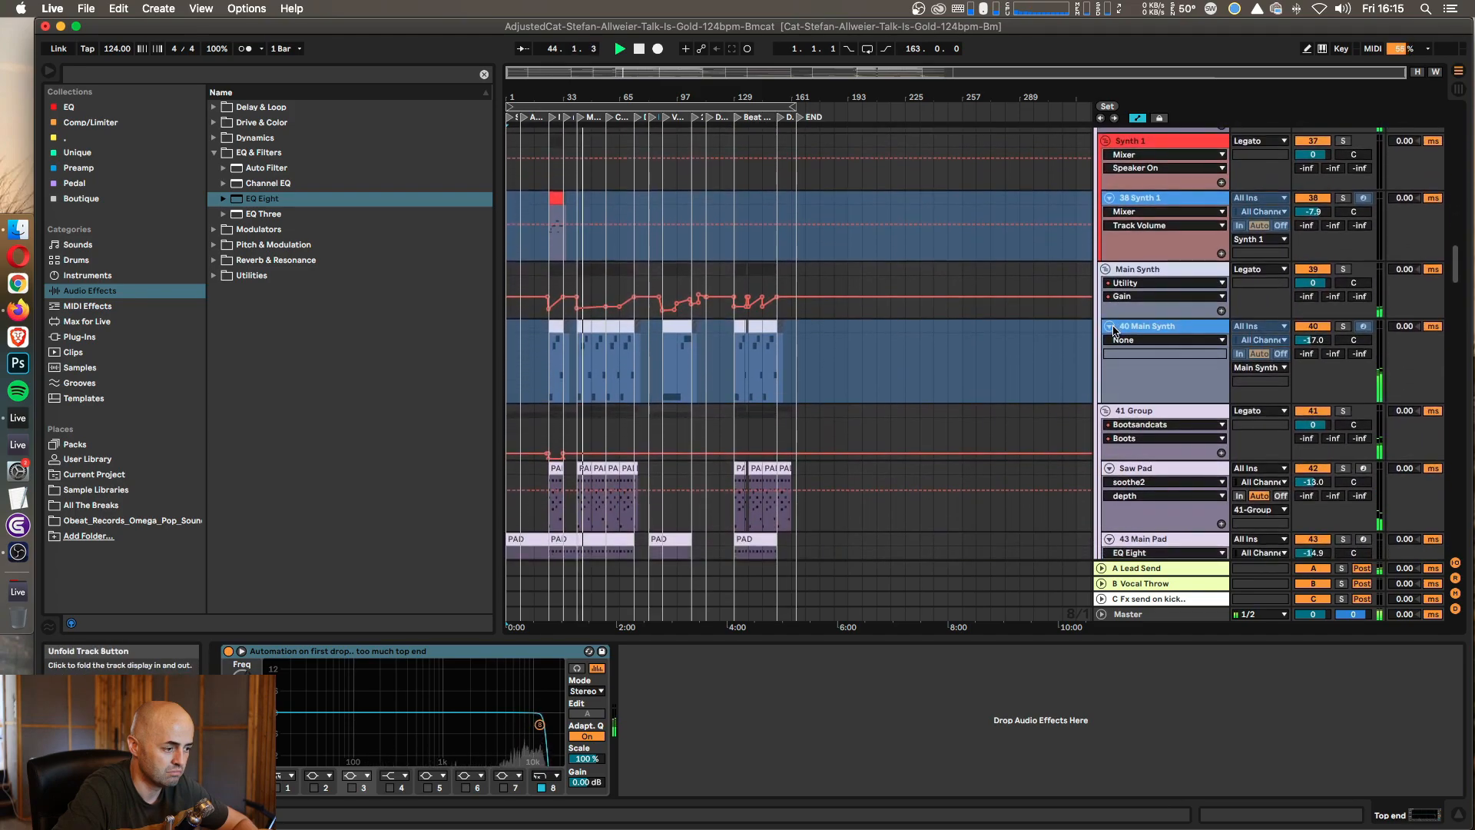
# Step: Rename the 72 Main Melody track in the Lead group to "Lead Main"
pyautogui.scroll(-8, 1113, 330)
pyautogui.scroll(-8, 1113, 330)
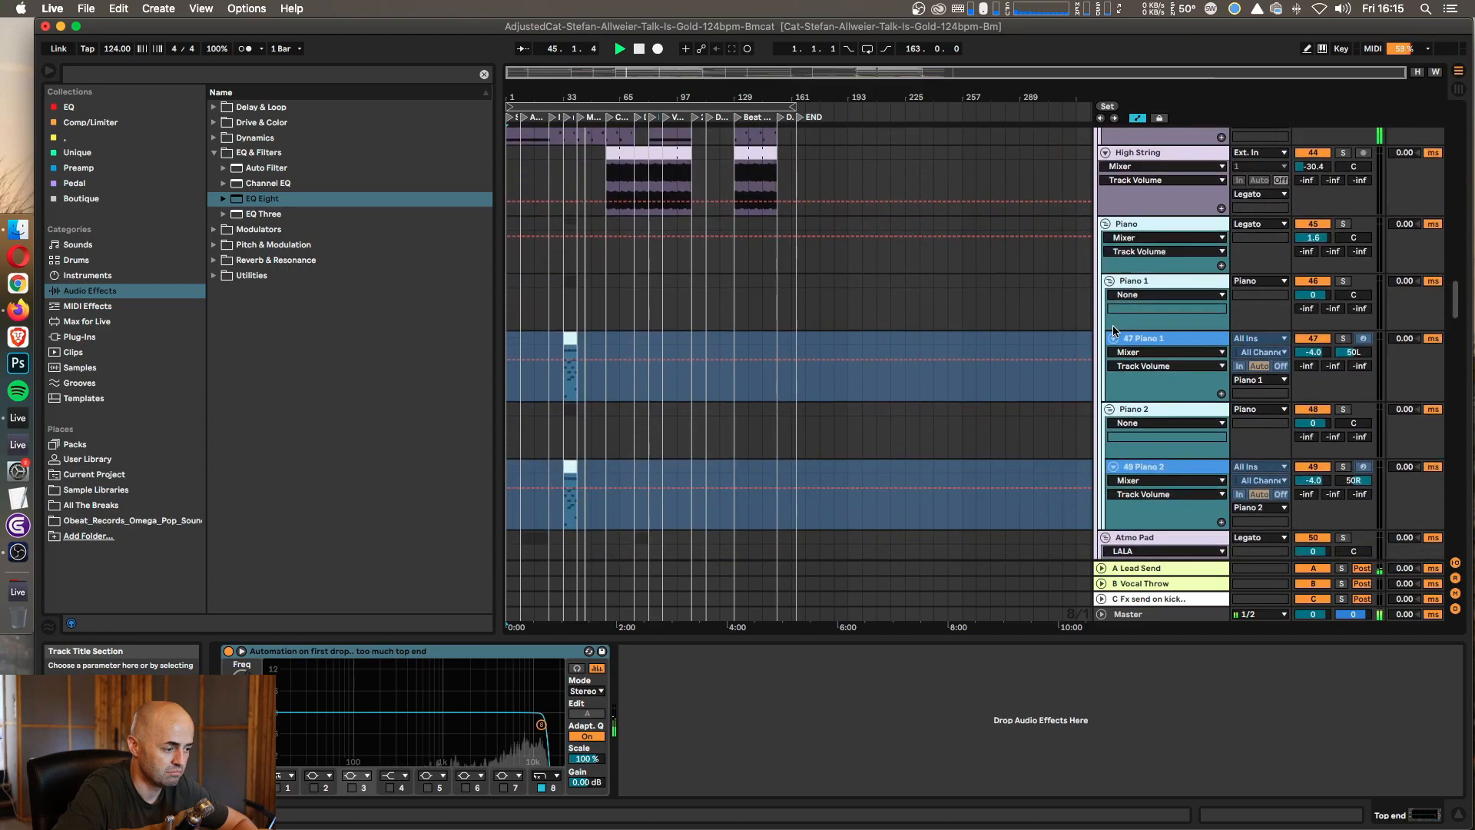
pyautogui.scroll(-8, 1113, 332)
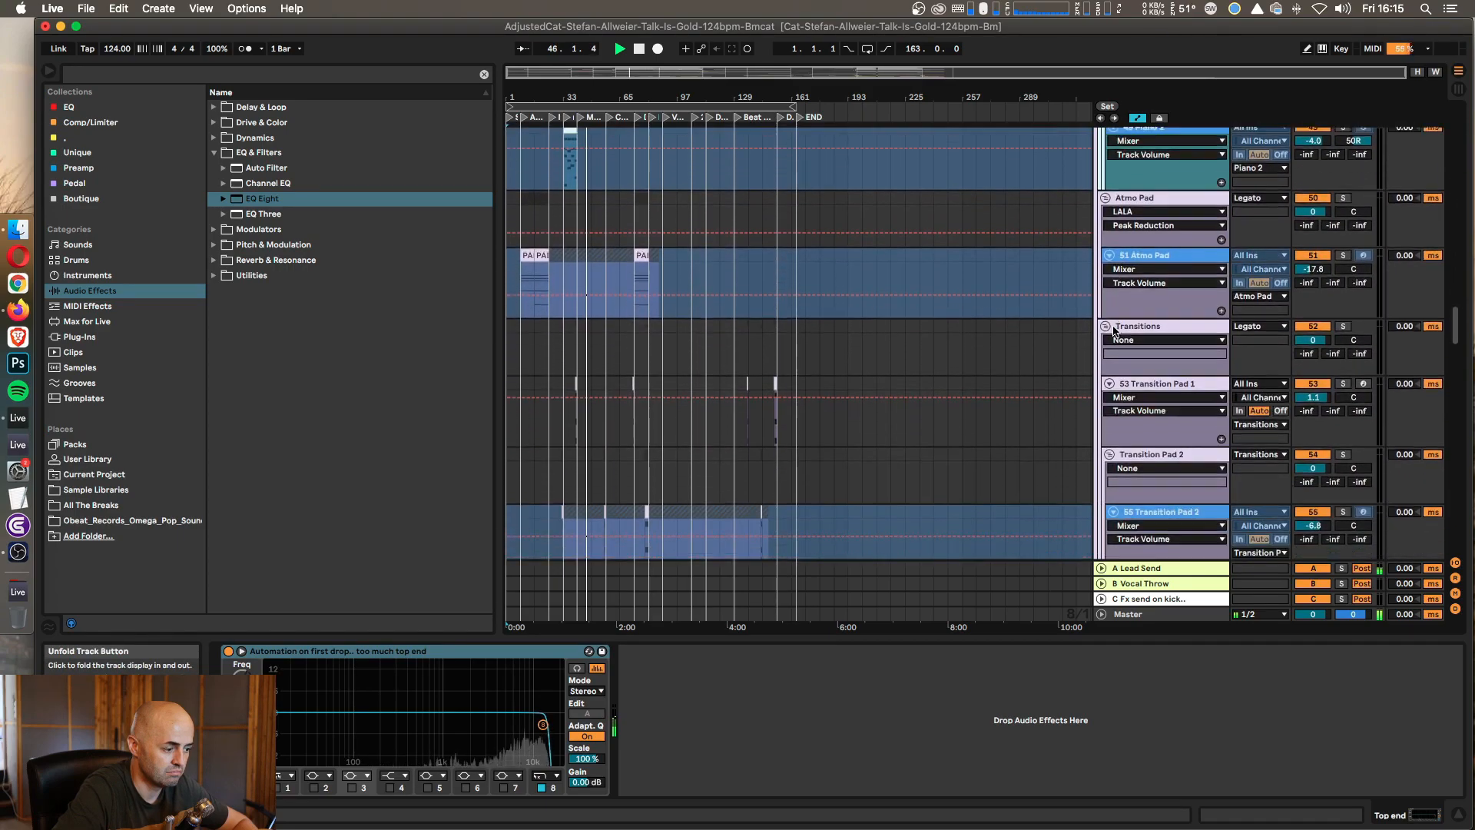
pyautogui.scroll(-10, 1113, 332)
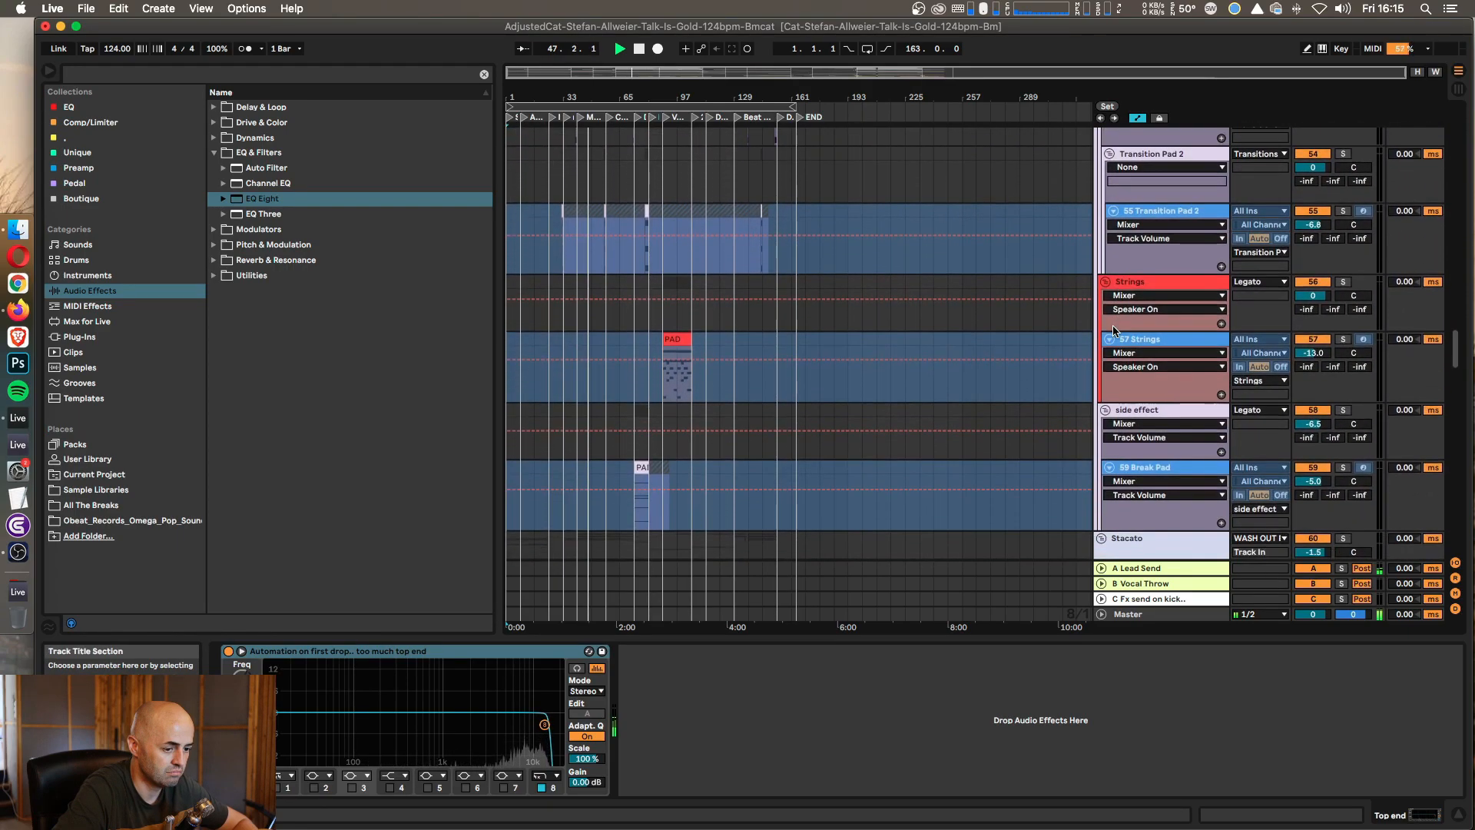
pyautogui.scroll(-5, 1112, 331)
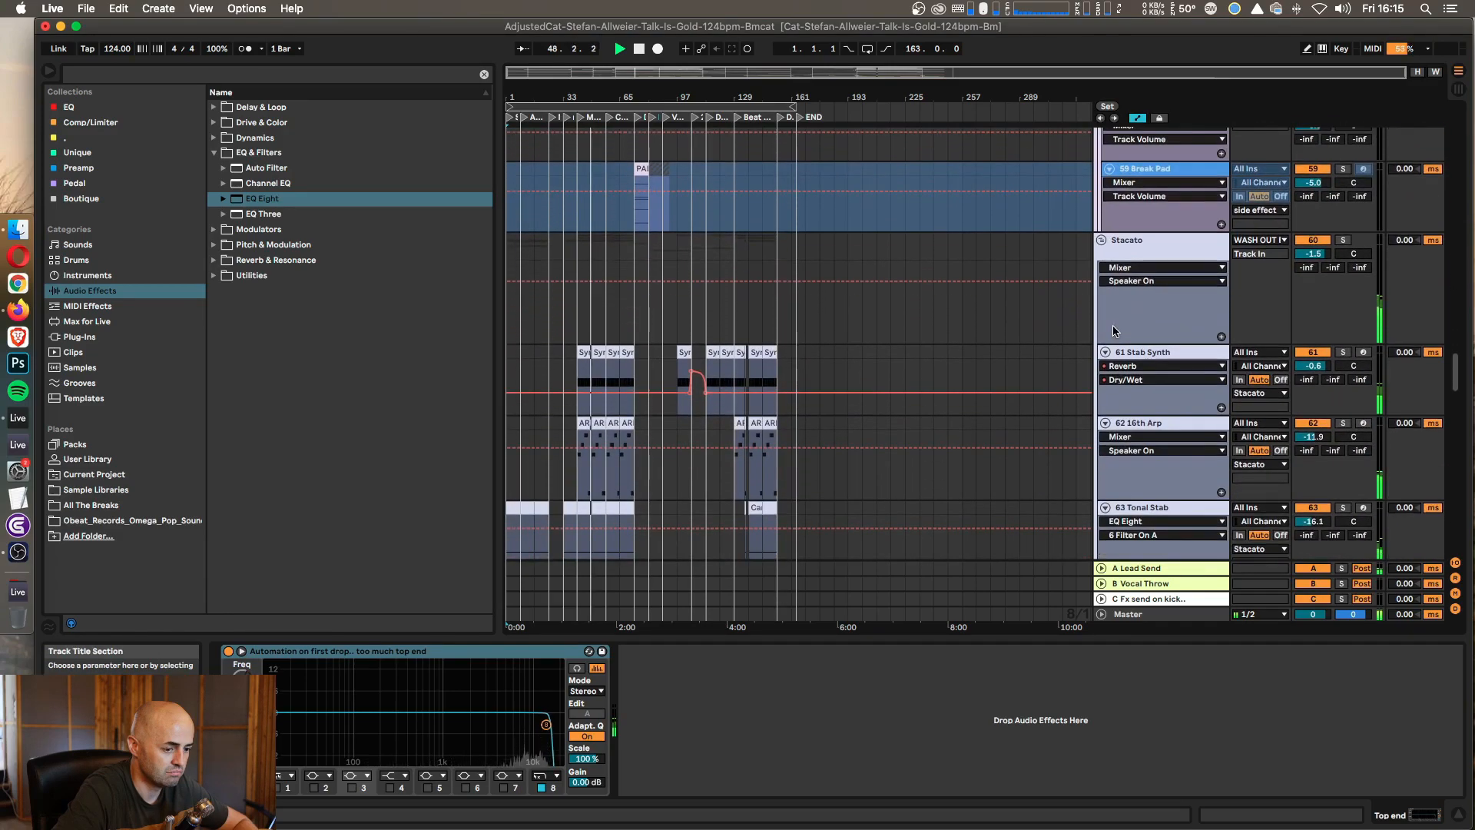
pyautogui.scroll(-9, 1112, 332)
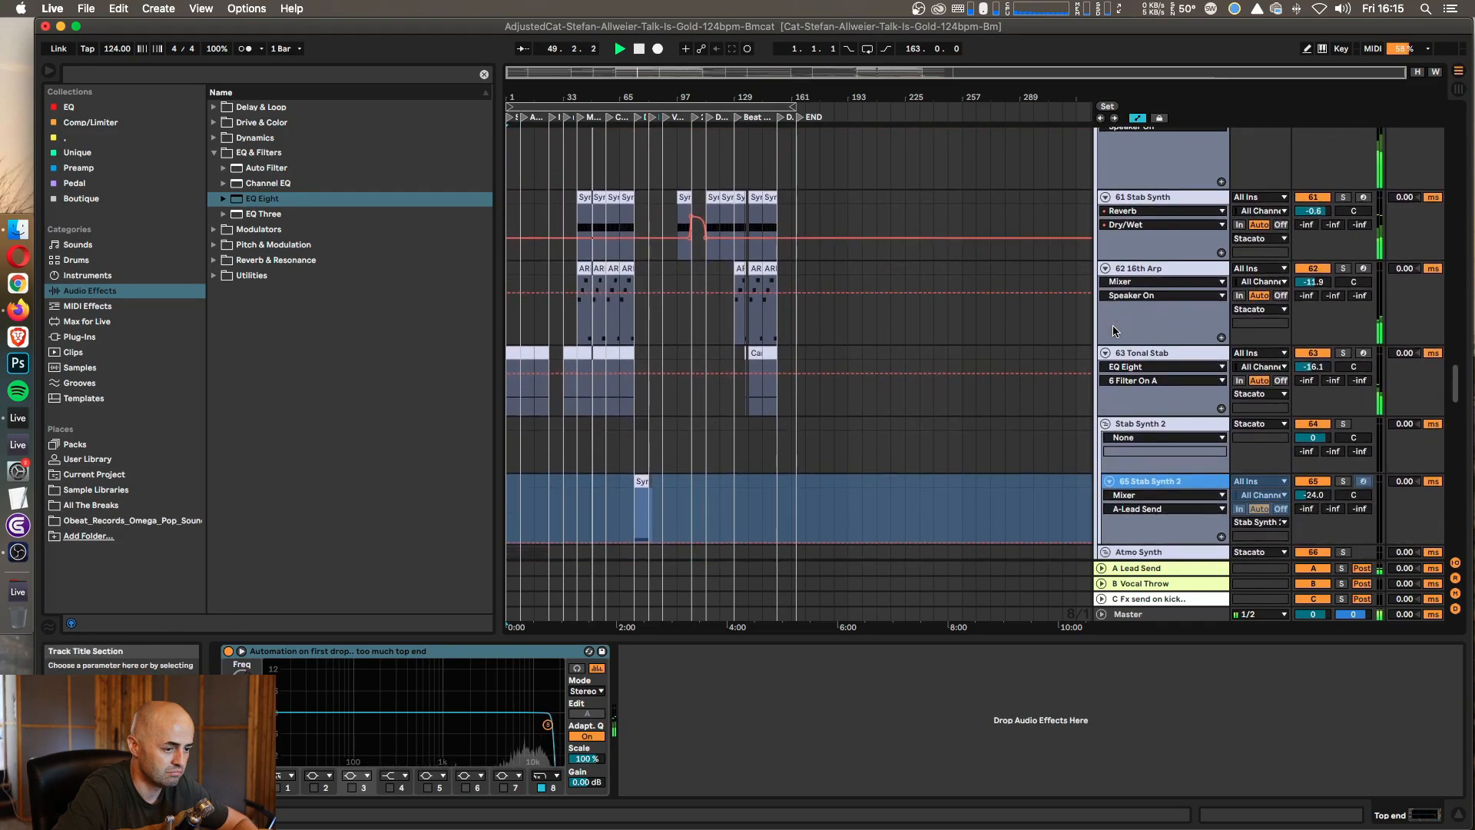
pyautogui.scroll(-7, 1113, 332)
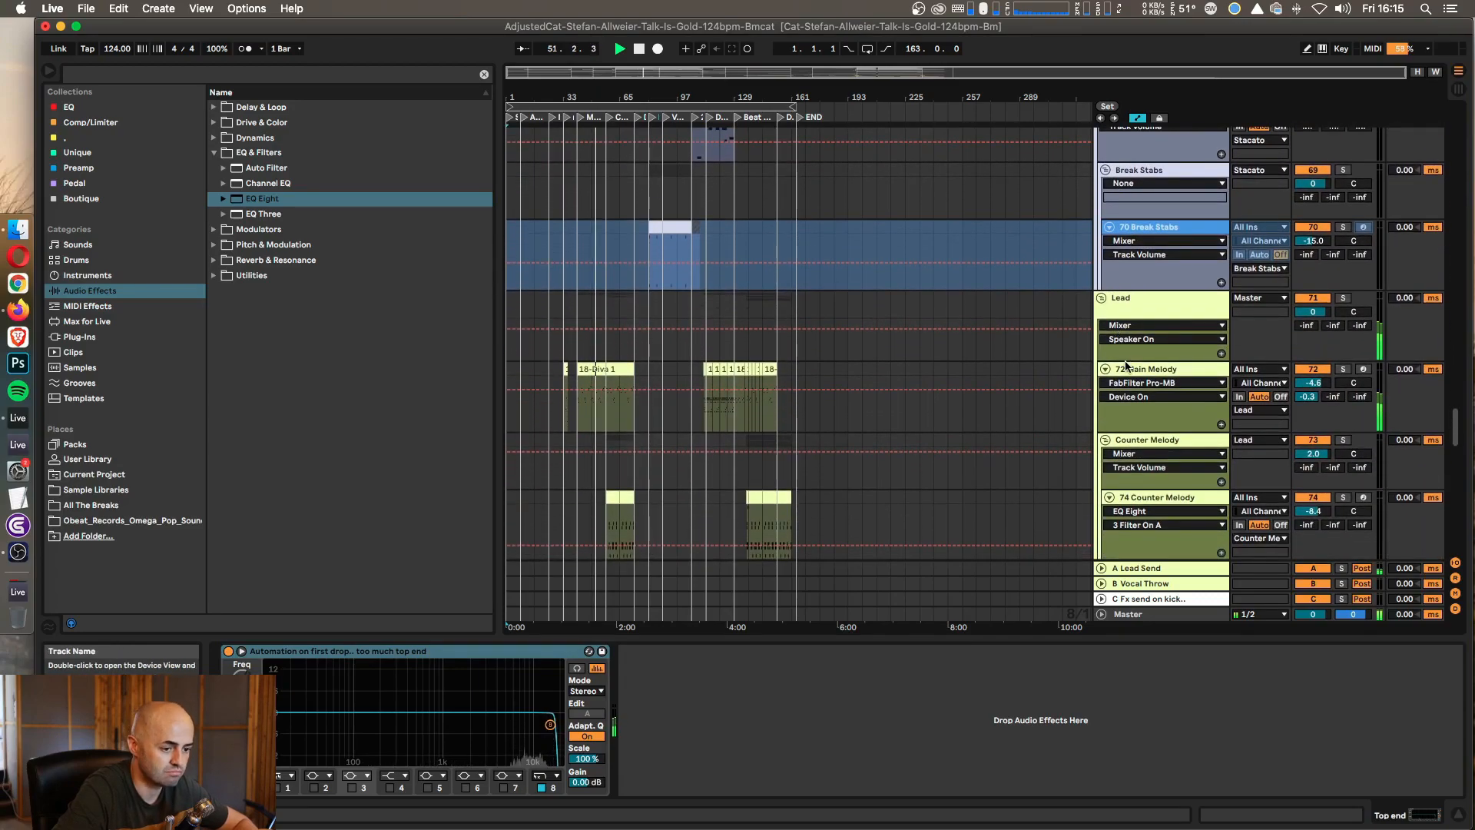
pyautogui.click(1124, 366)
pyautogui.write('Le')
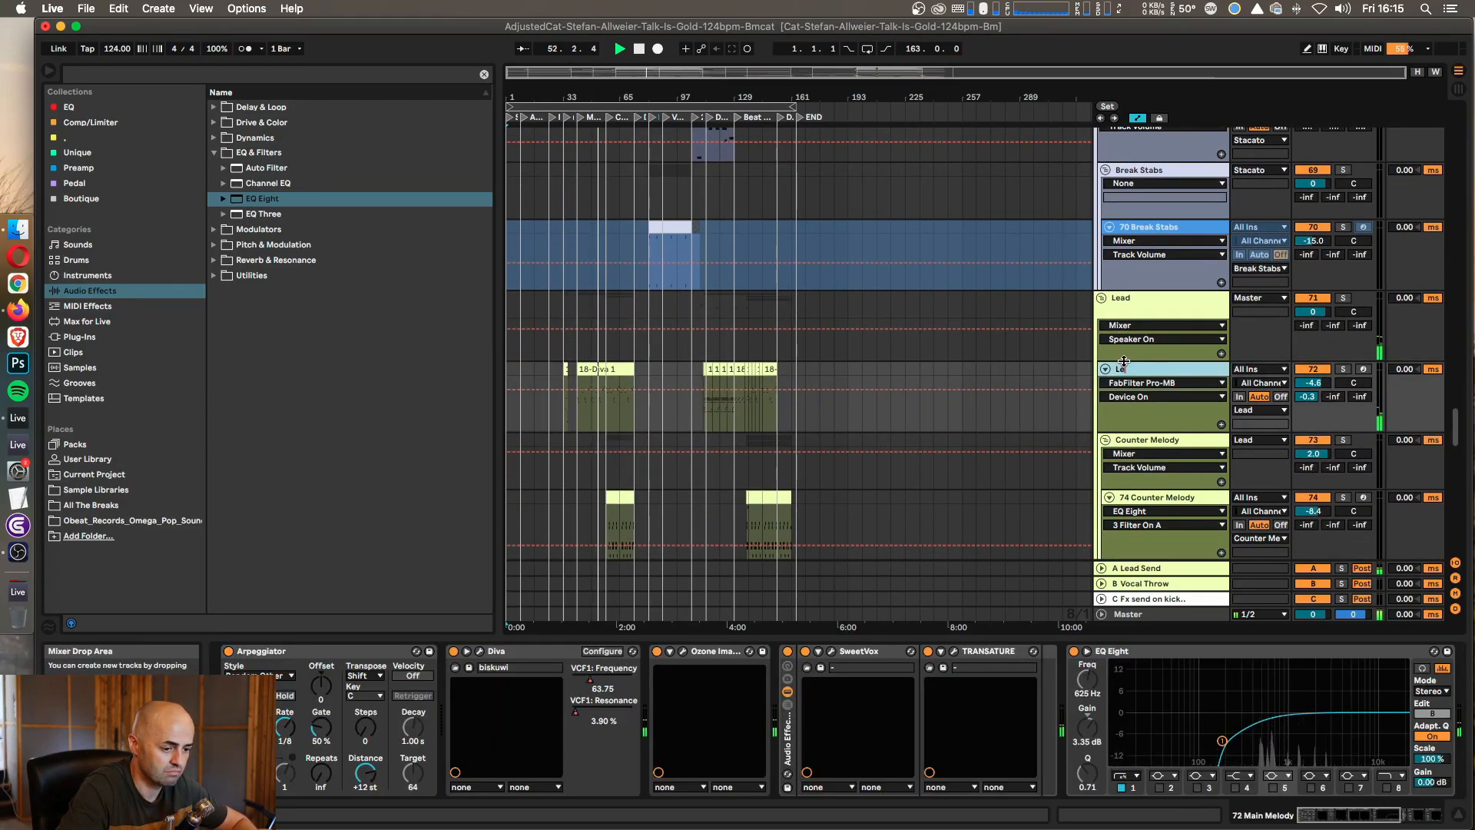
pyautogui.write('ad Main')
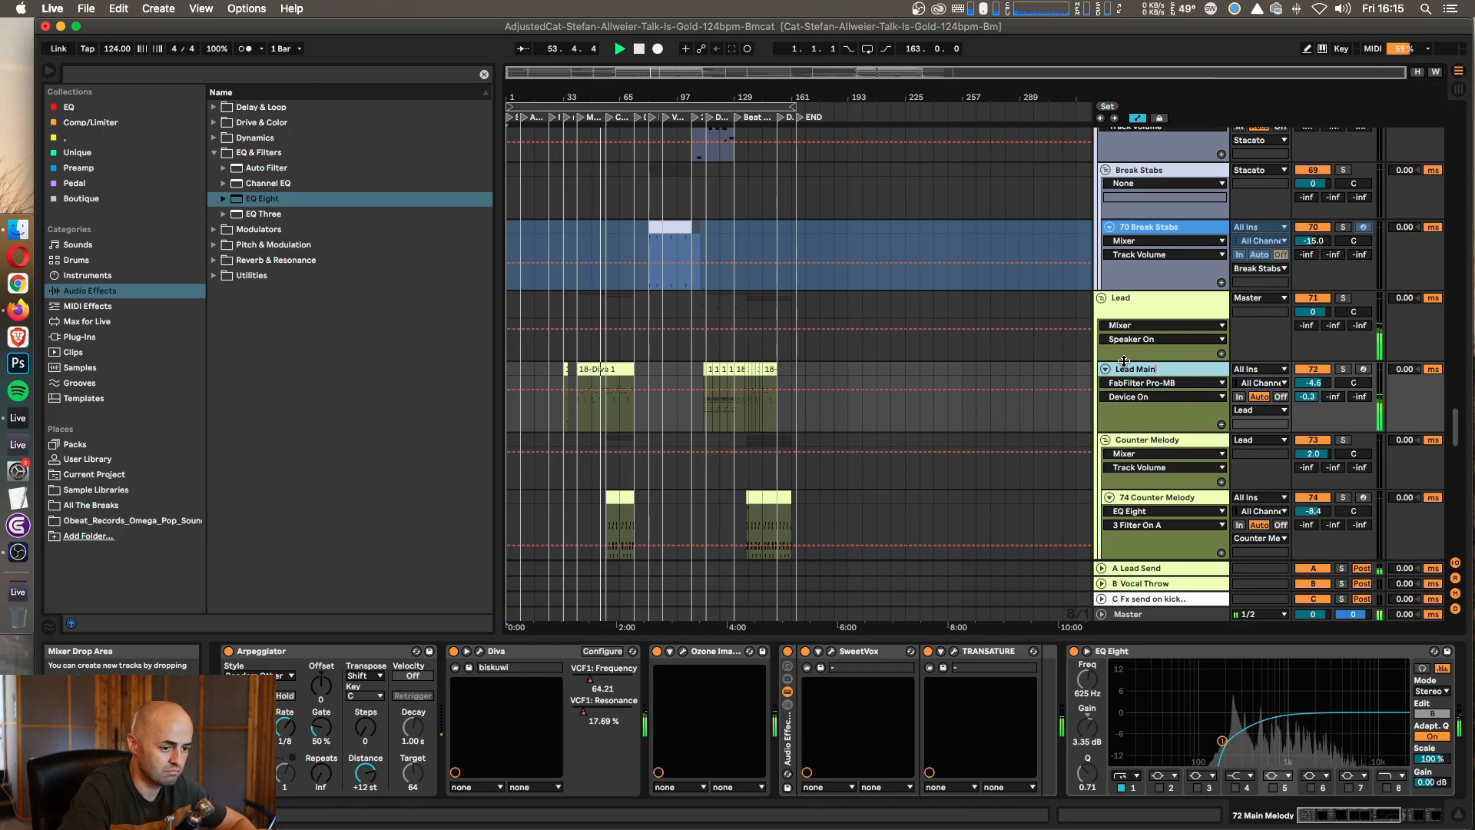
pyautogui.press('Return')
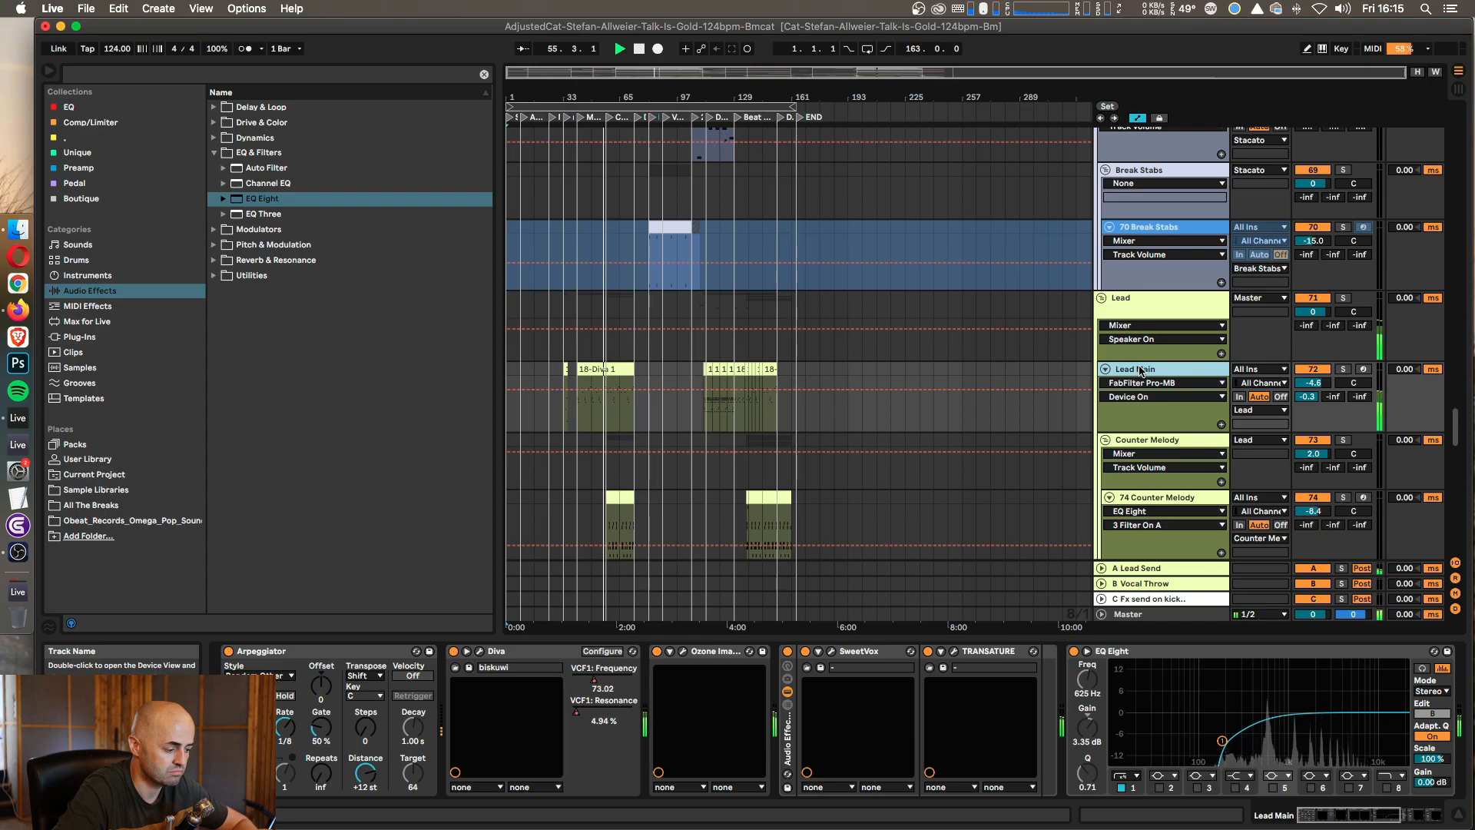
# Step: Inspect the FabFilter Pro-MB settings at the end of the Lead Main device chain and close the plug-in window
pyautogui.hscroll(3, 982, 728)
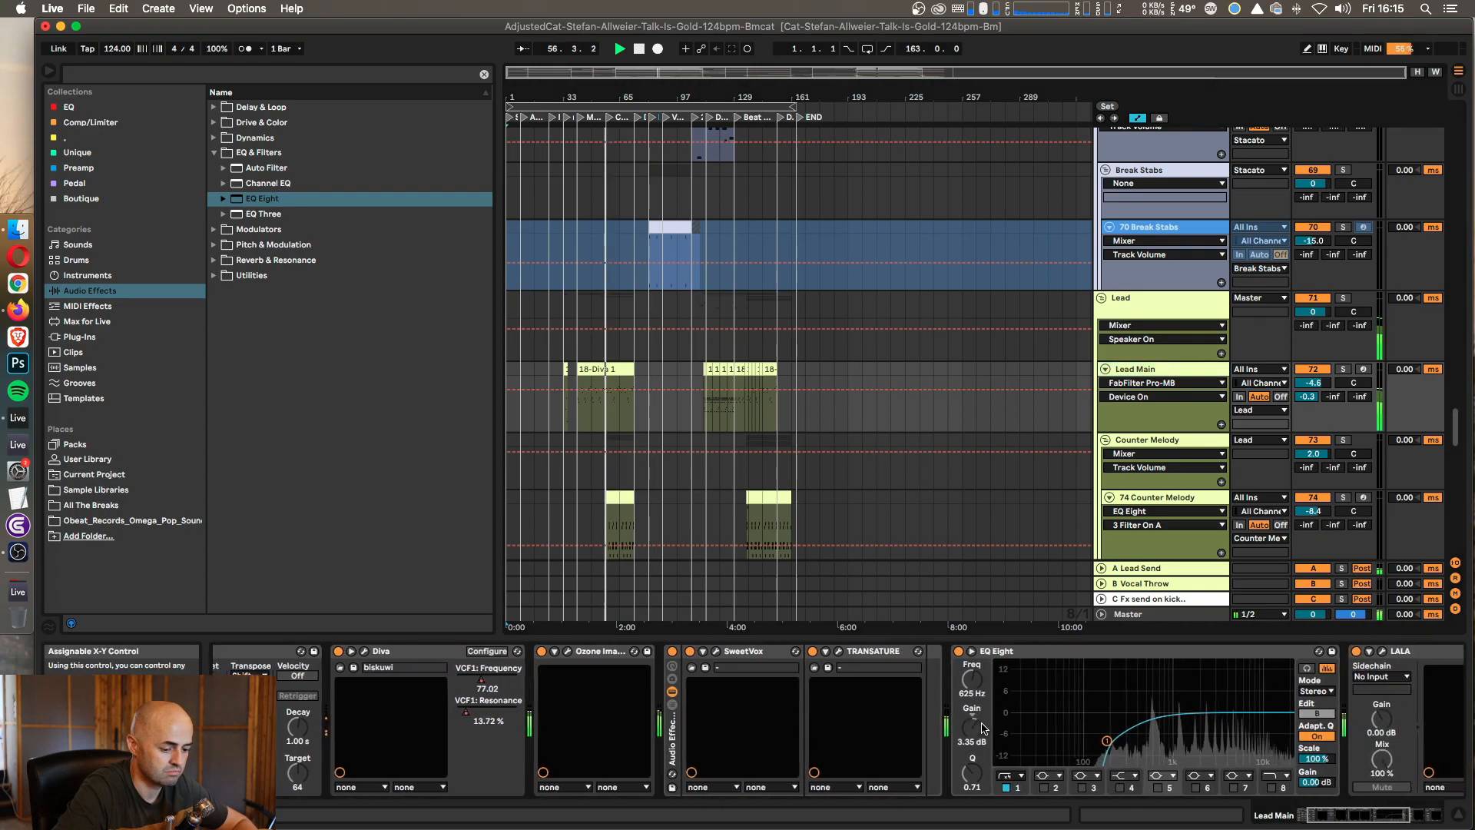
pyautogui.hscroll(10, 982, 727)
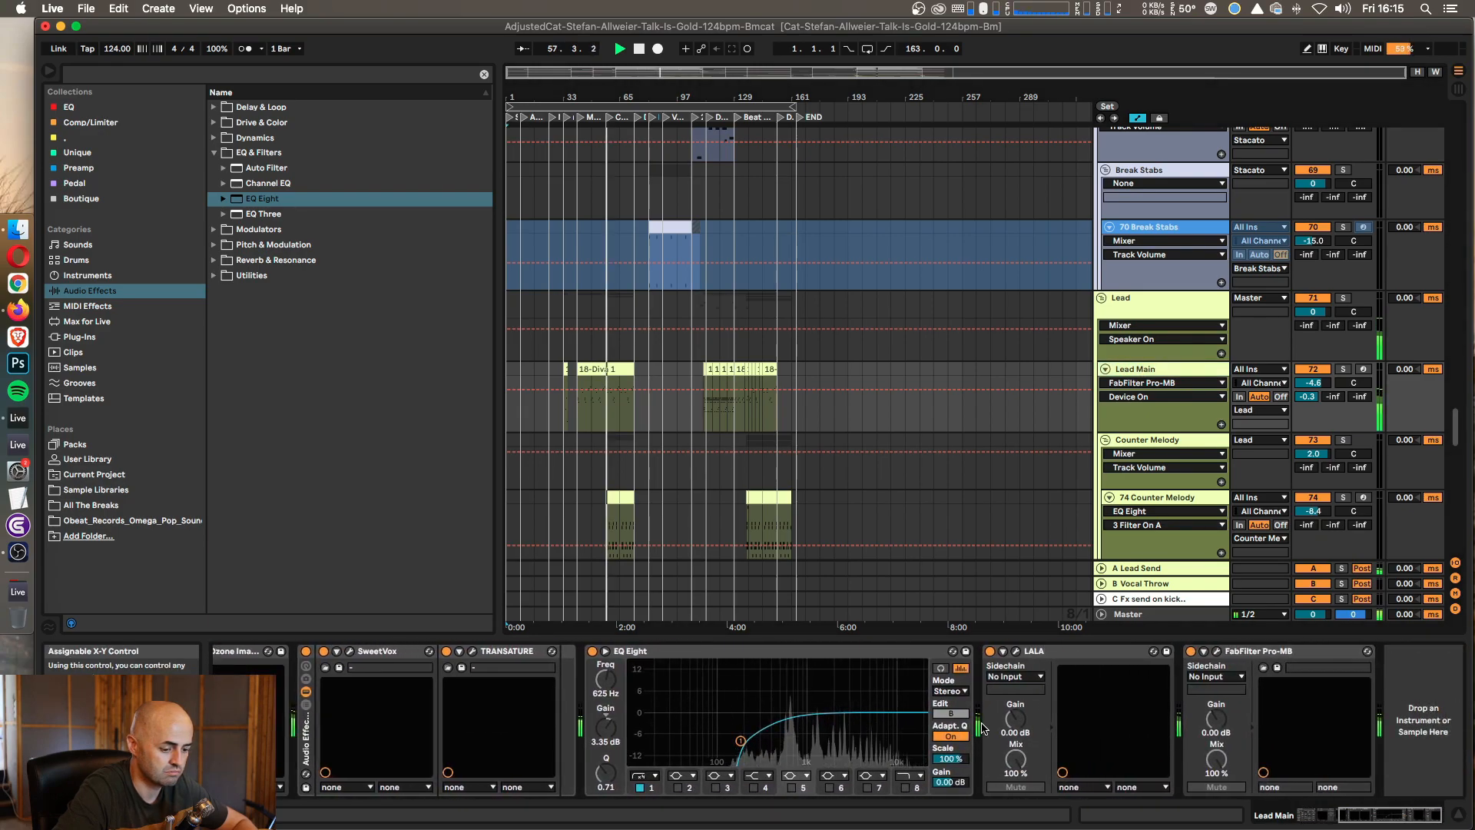
pyautogui.click(1215, 651)
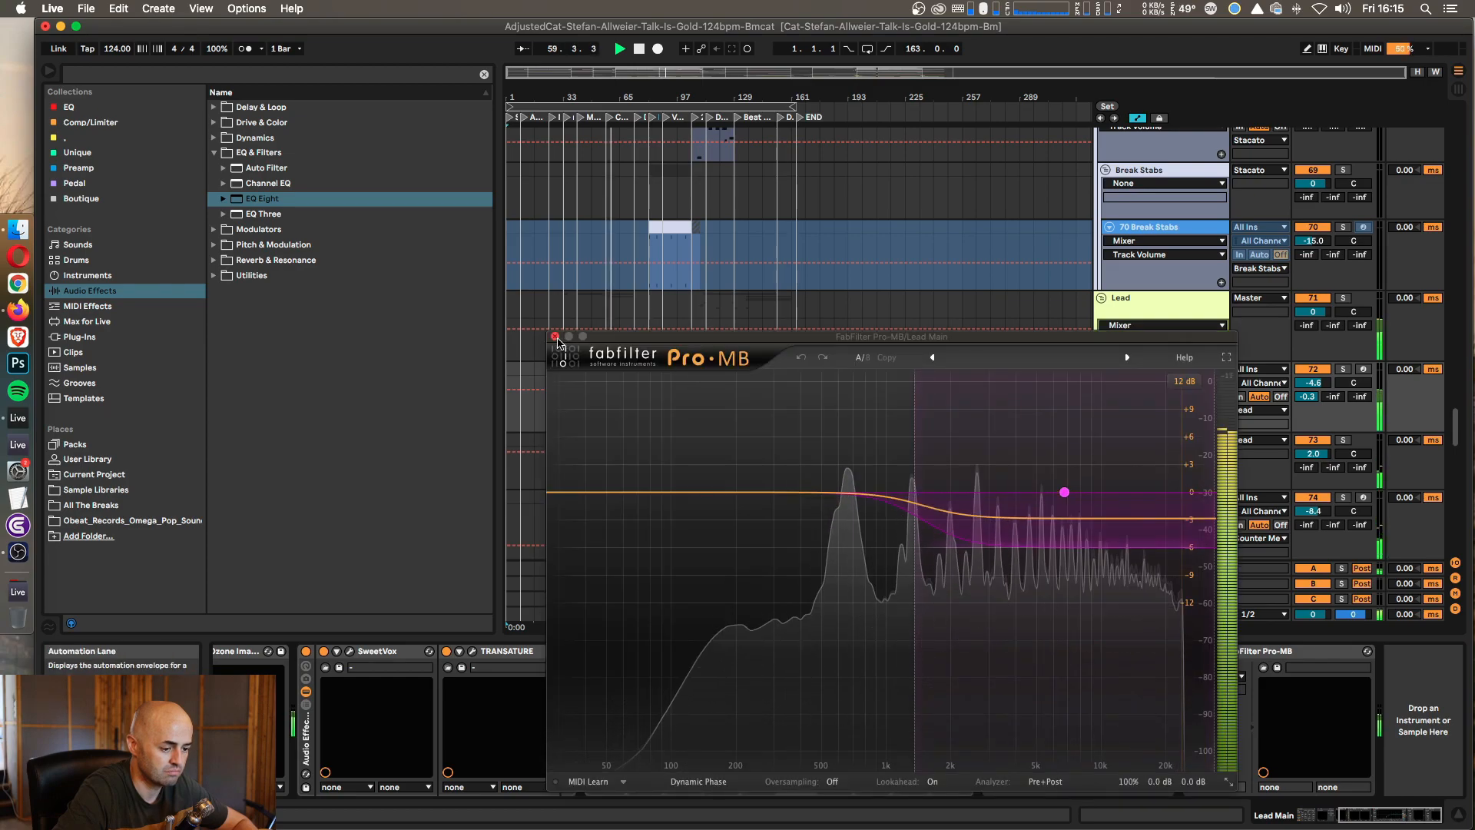
pyautogui.click(555, 337)
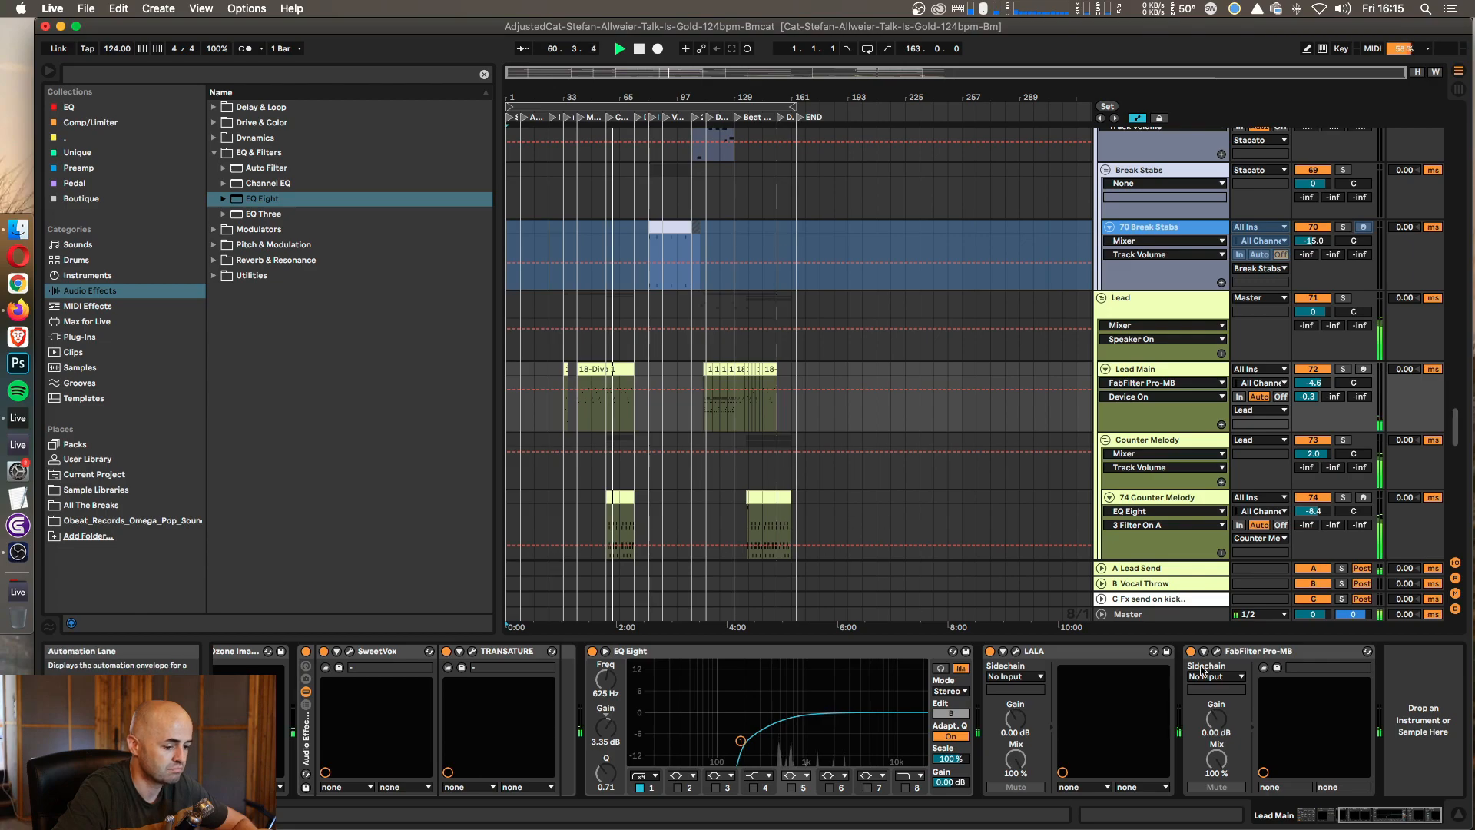
# Step: Group the FabFilter Pro-MB on Lead Main into an Audio Effect Rack and show the rack's chain list
pyautogui.click(1239, 653)
pyautogui.press('super+c')
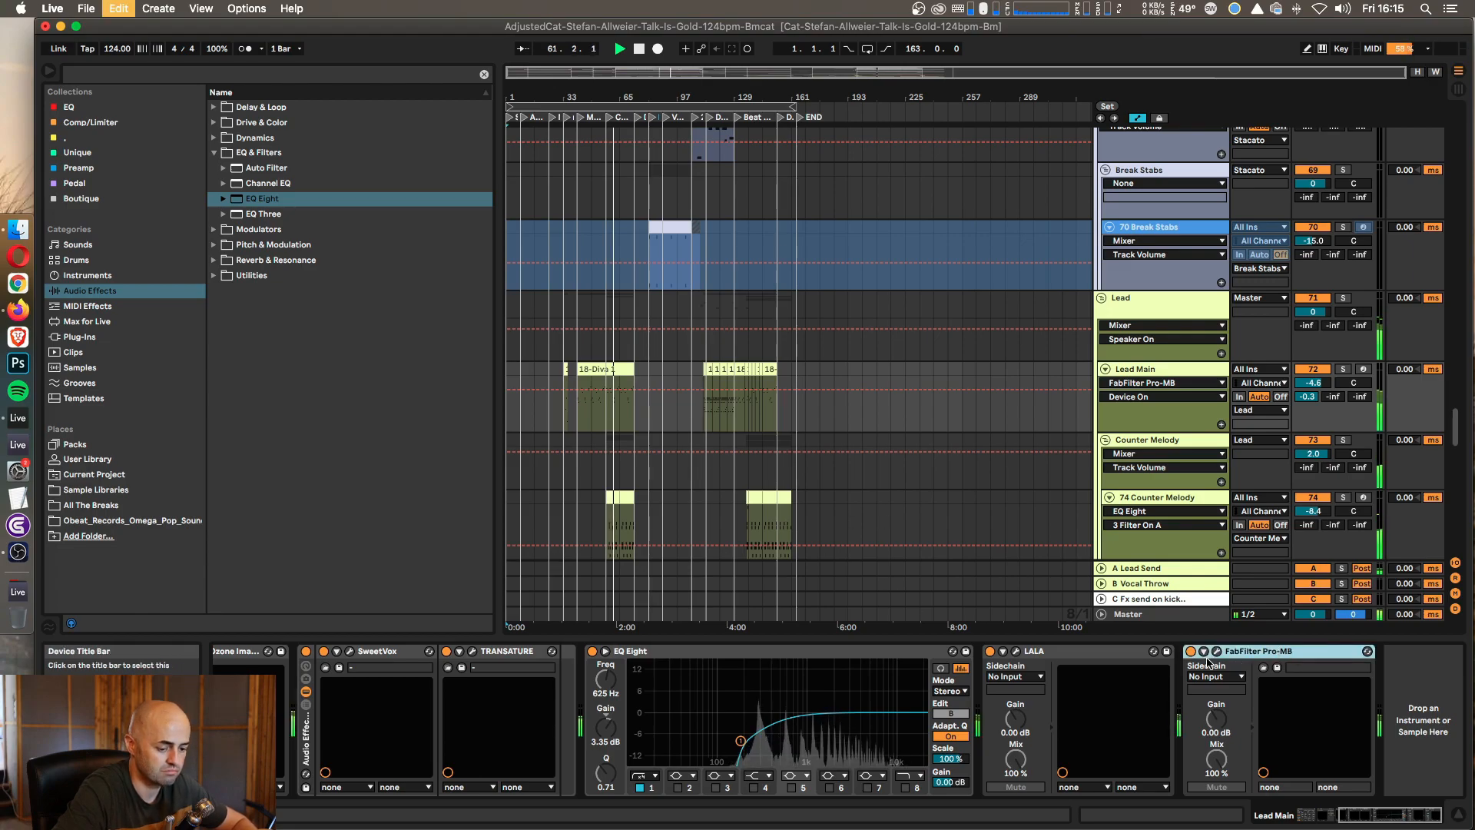
pyautogui.press('super+g')
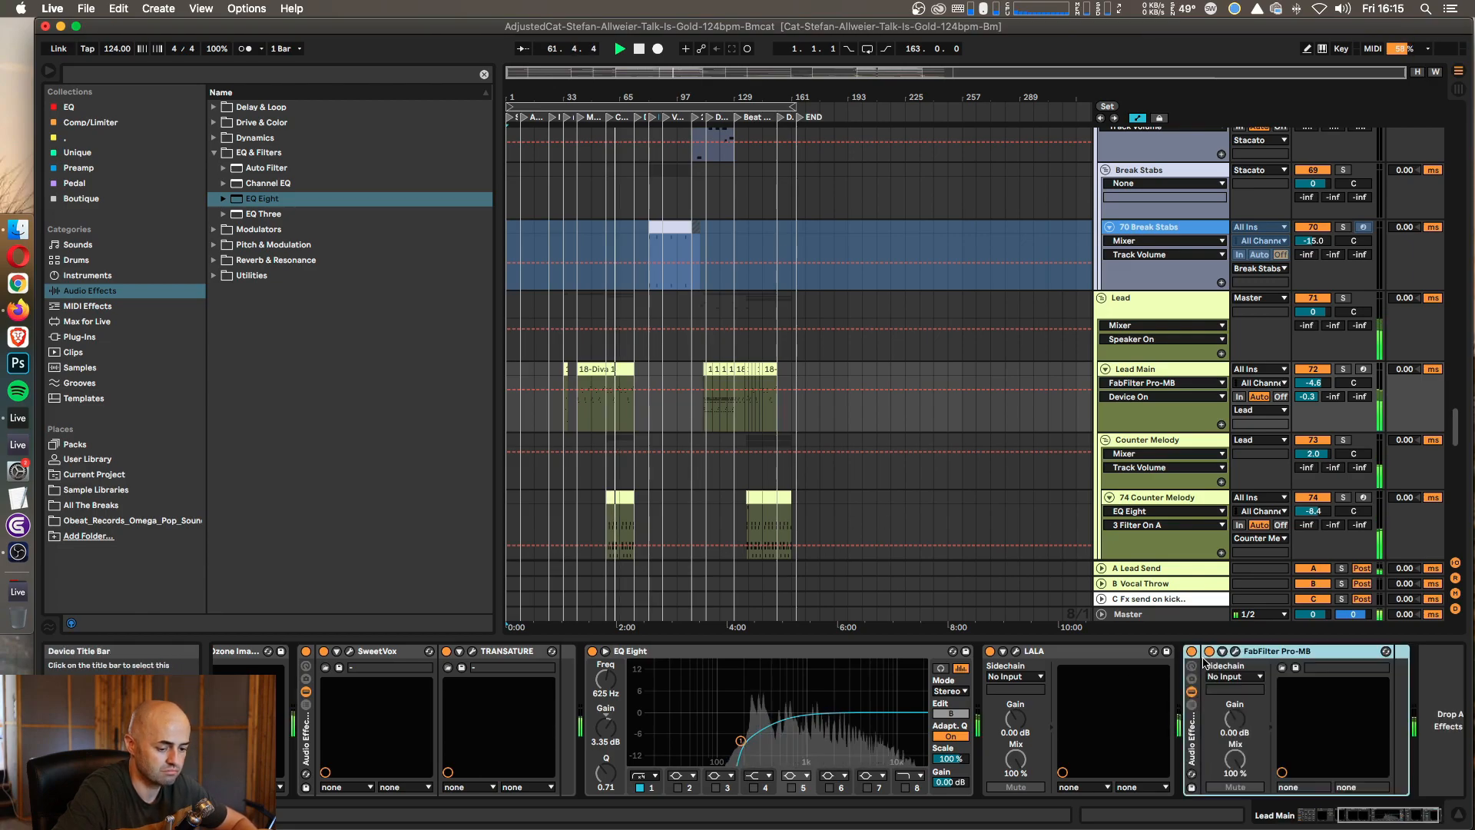
pyautogui.click(1193, 706)
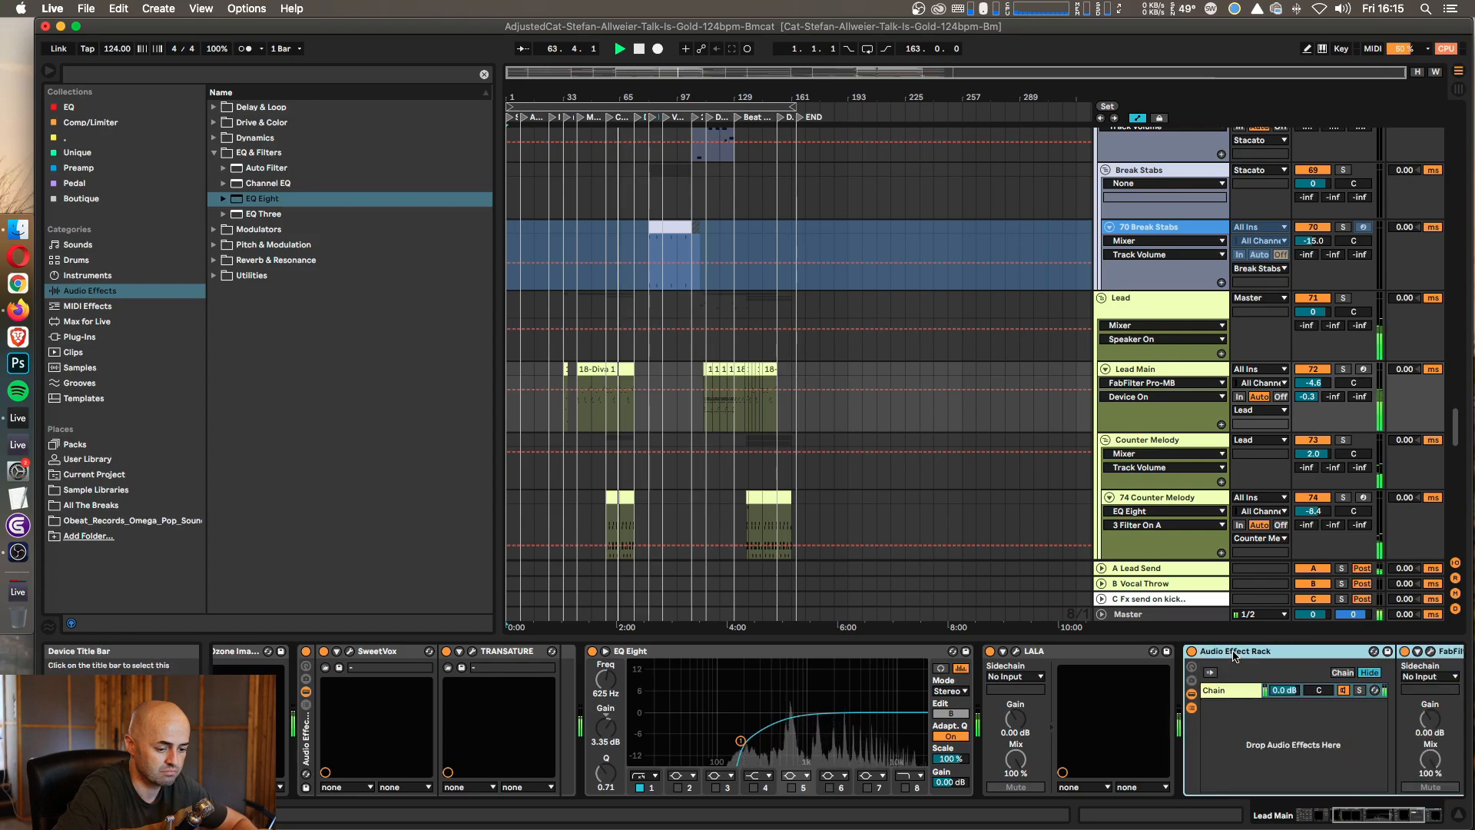
# Step: Rename the new rack around FabFilter Pro-MB to "I cheated. I did not use Dynasaur"
pyautogui.press('super+r')
pyautogui.press('BackSpace')
pyautogui.write('I cheated')
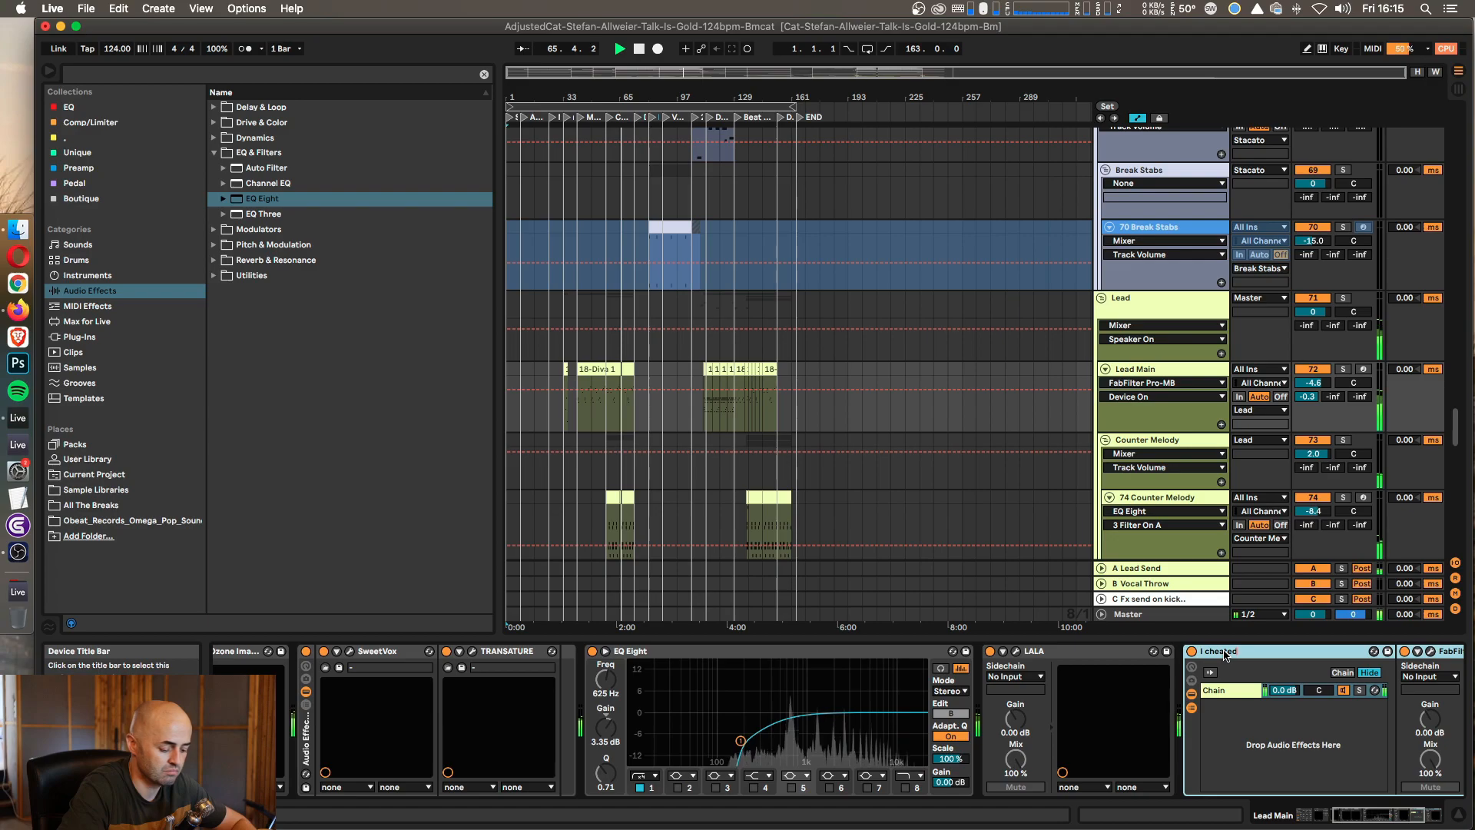
pyautogui.write('. I did not use')
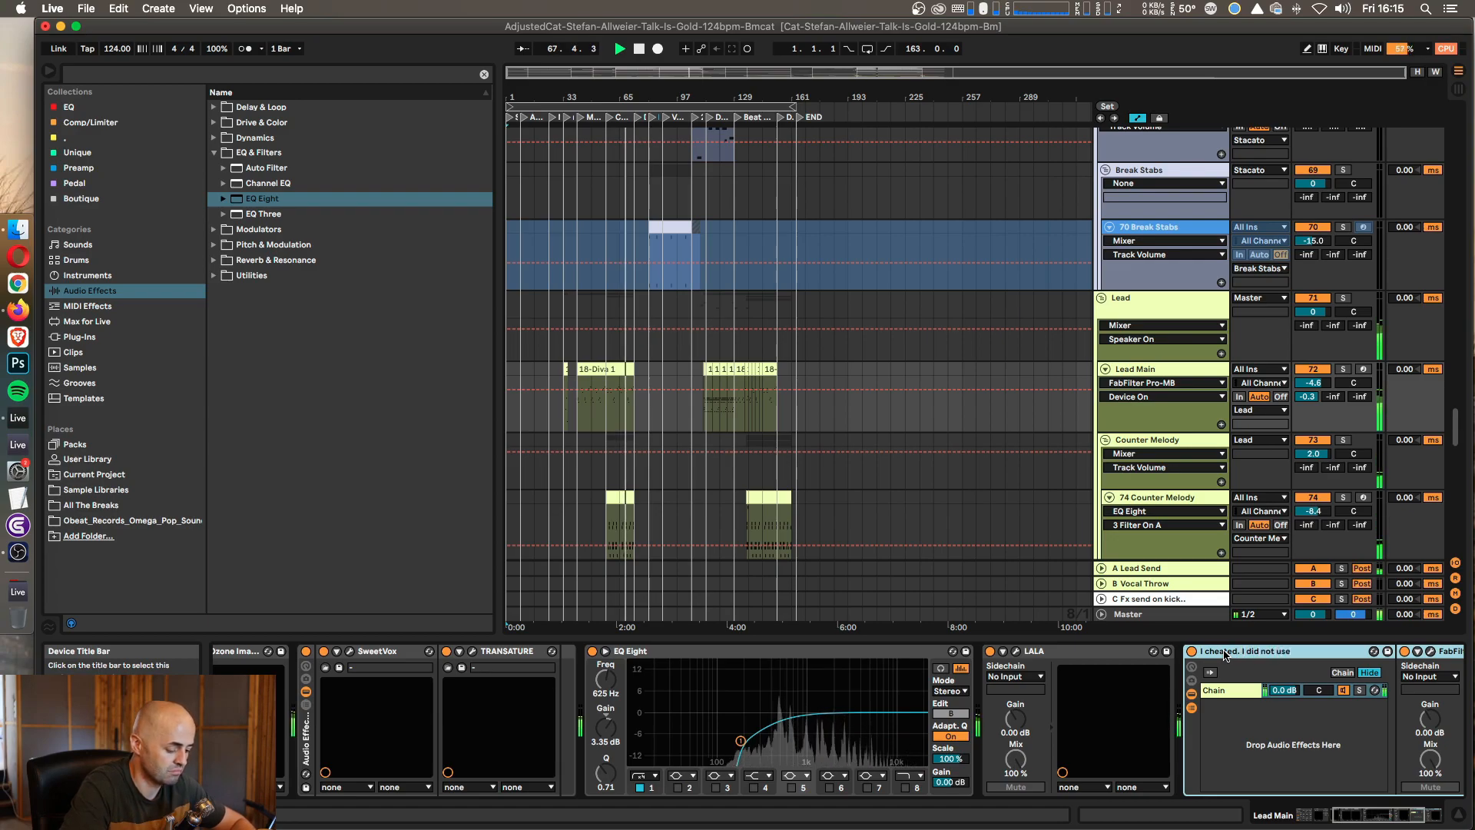
pyautogui.write(' Dynasa')
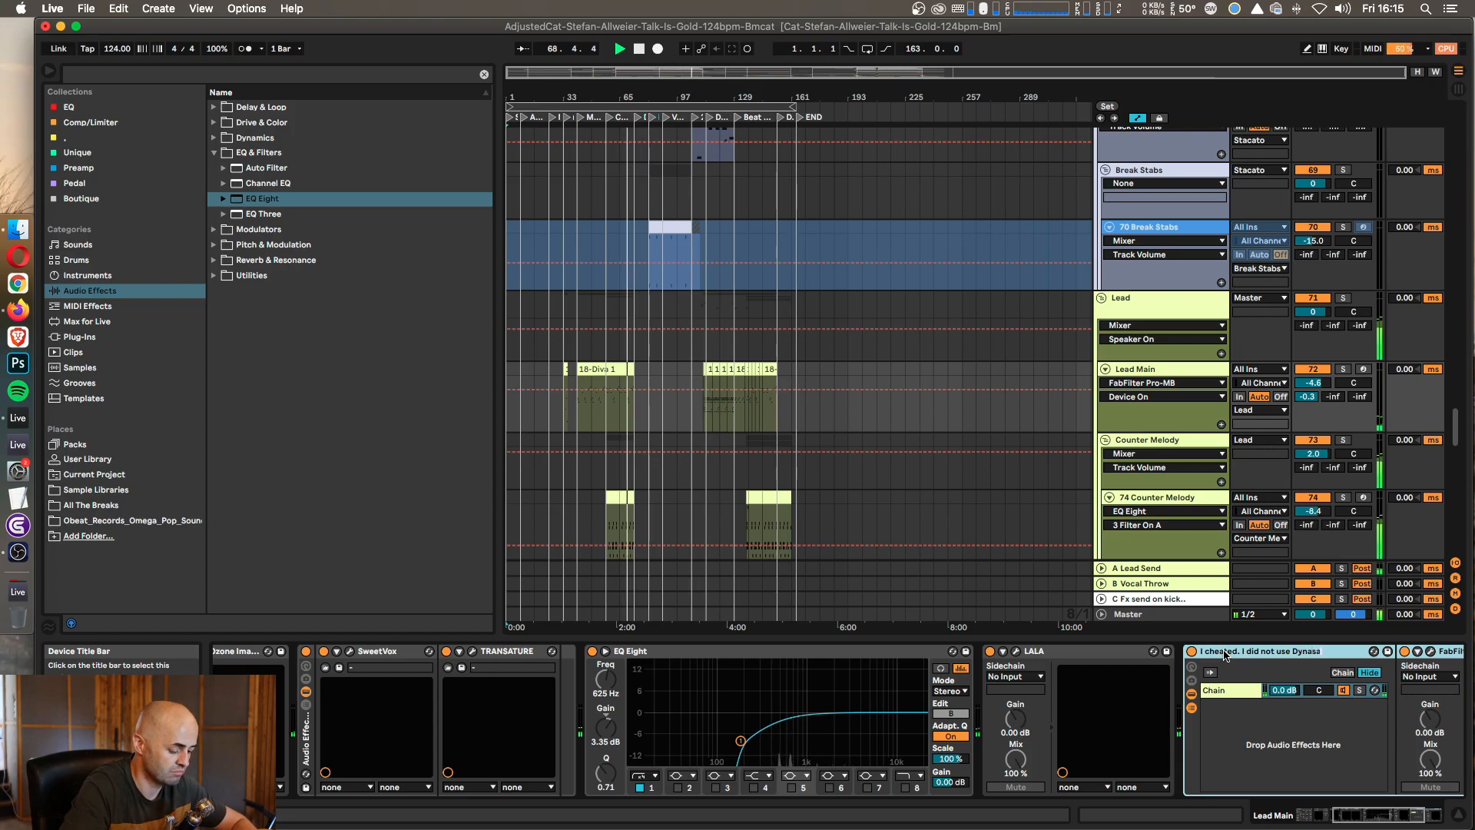
pyautogui.write('ur')
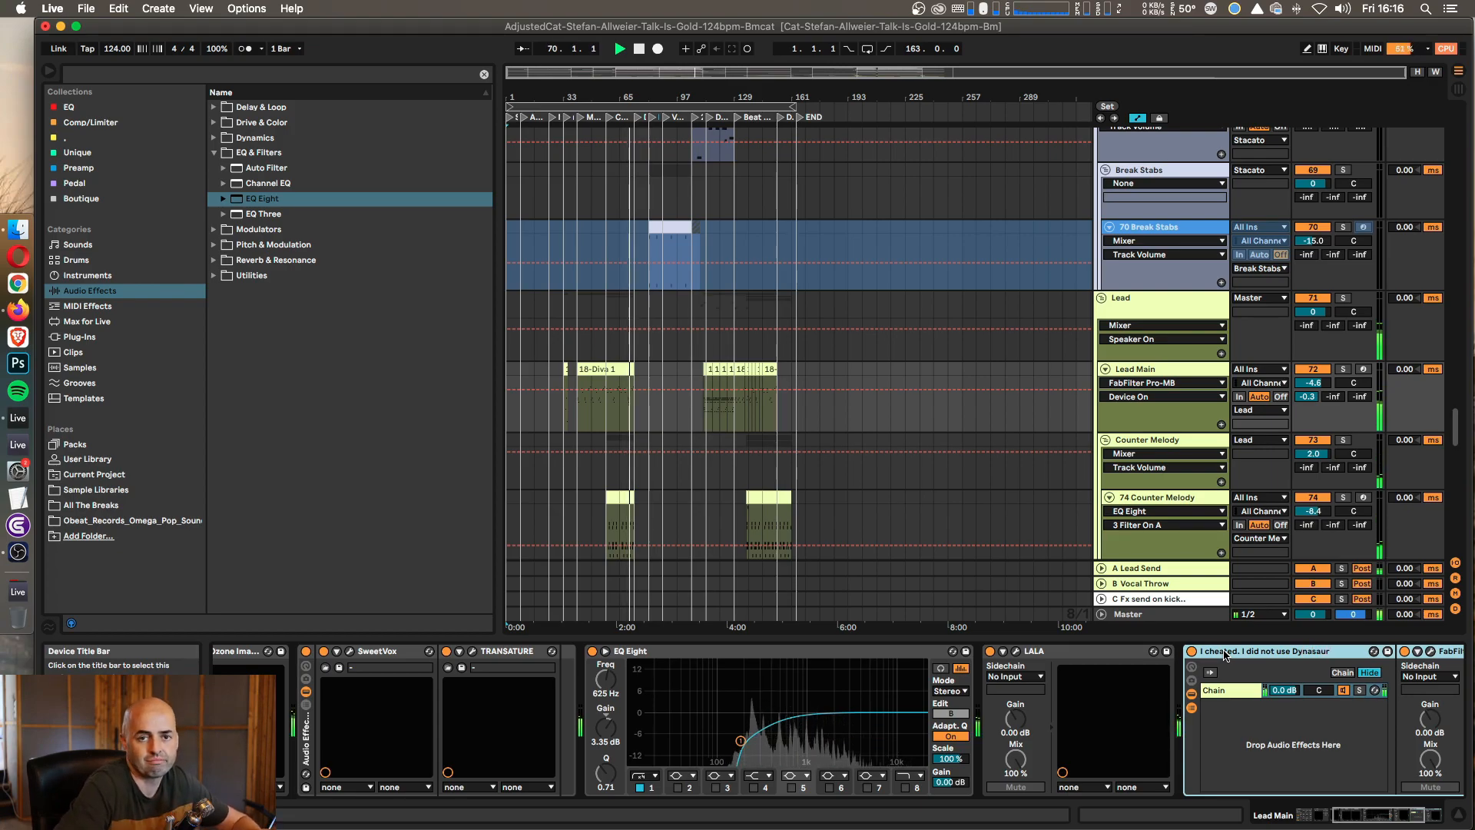
# Step: Inspect the DYNASAUR dynamic equalizer on the Master track and close its plug-in window
pyautogui.click(1194, 617)
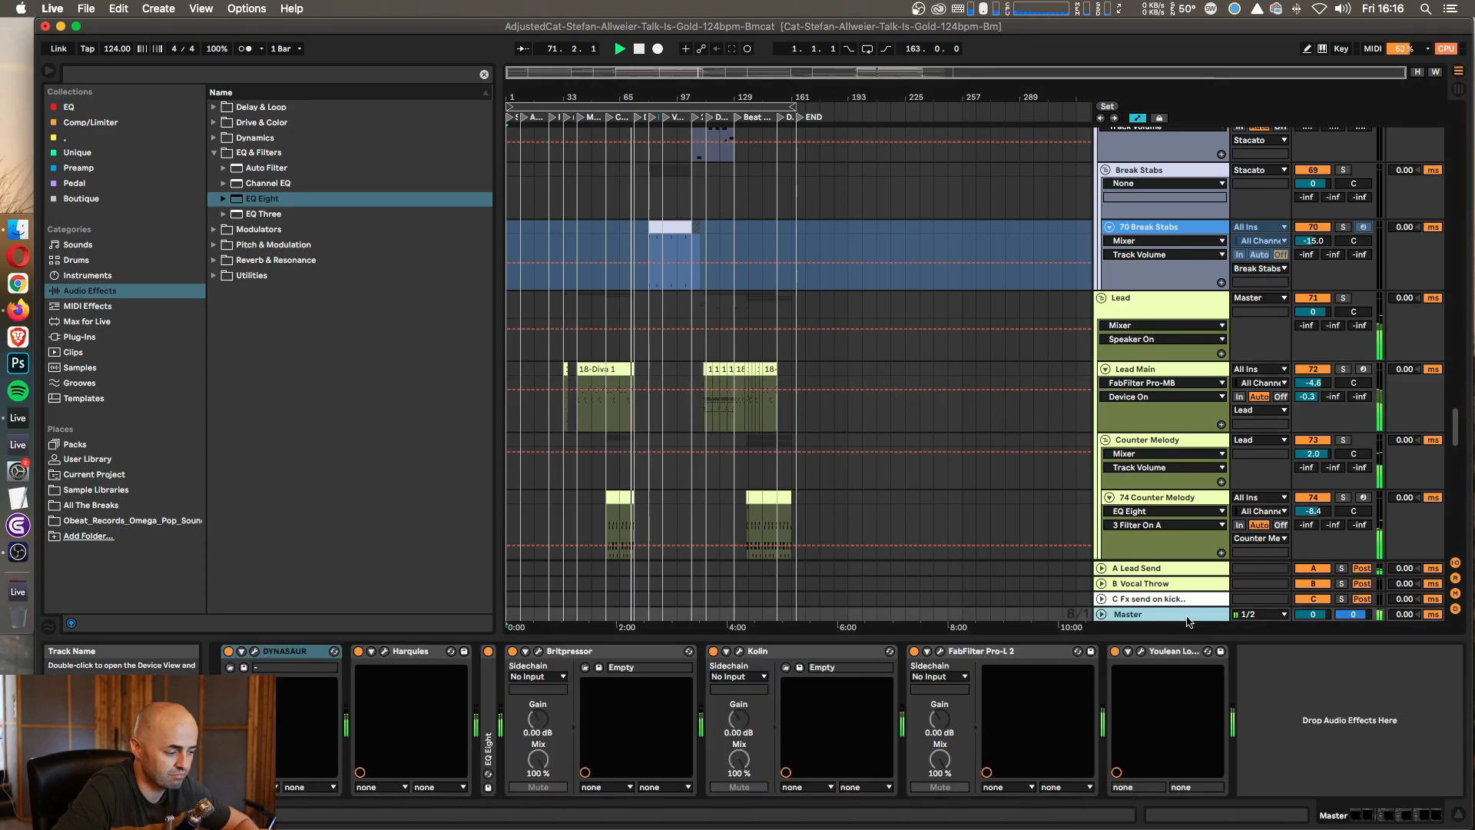
pyautogui.click(256, 652)
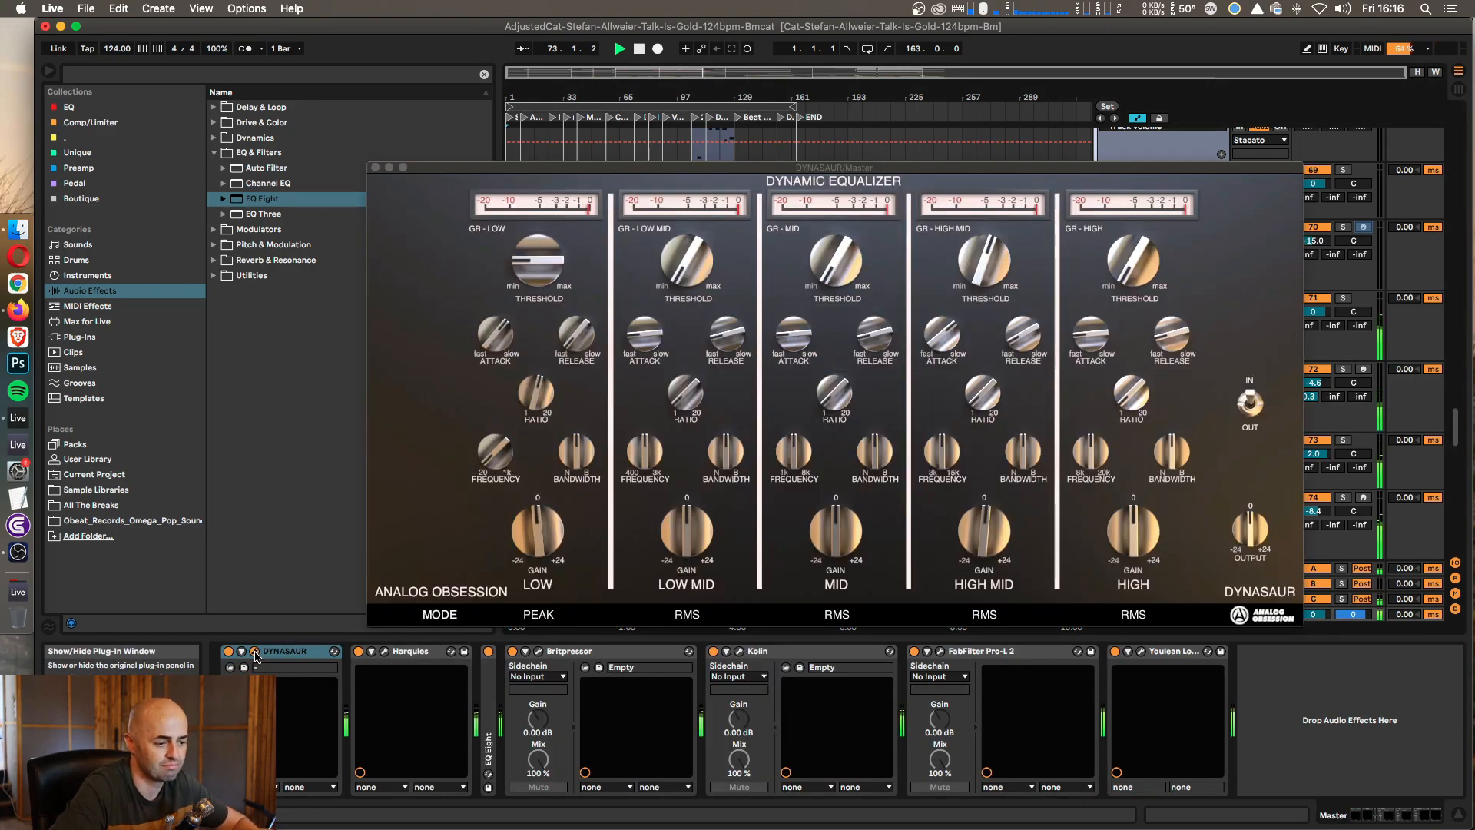
pyautogui.click(256, 653)
# Step: Rename the Thicker toms track in the Drums group to "Maybe just get rid of it?"
pyautogui.scroll(8, 941, 407)
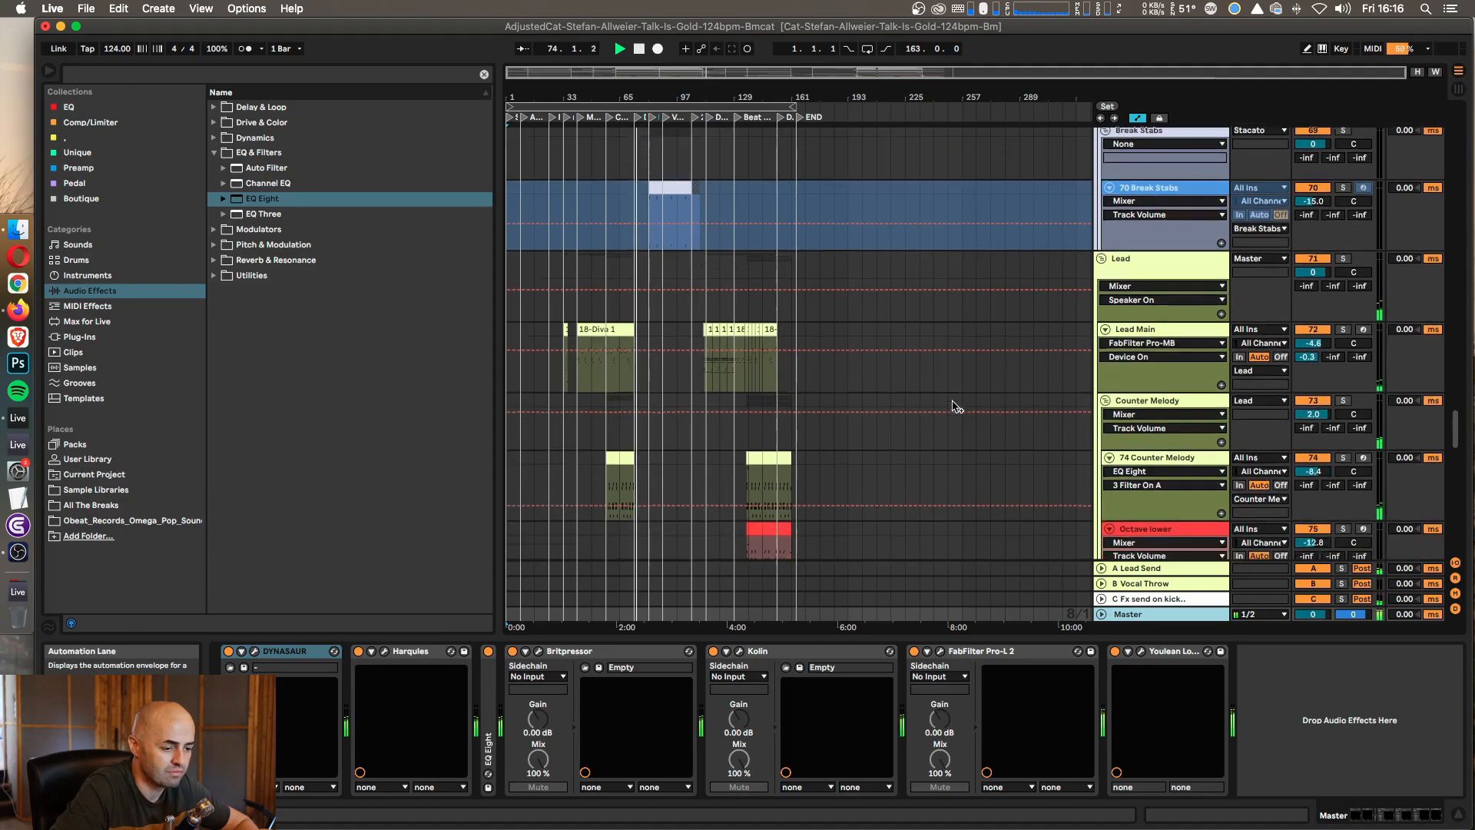
pyautogui.scroll(-8, 955, 407)
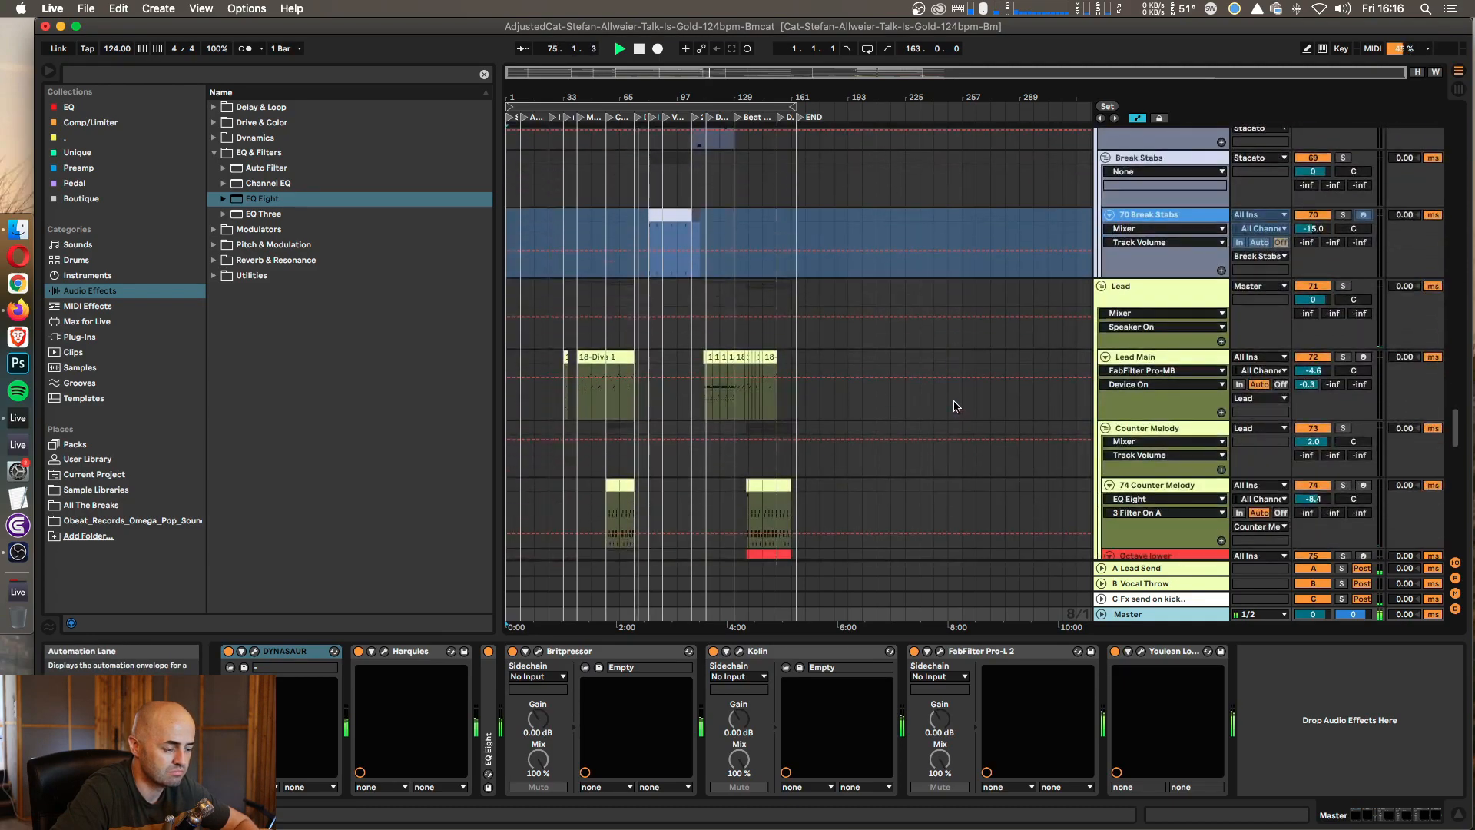
pyautogui.scroll(8, 954, 407)
pyautogui.scroll(2, 954, 406)
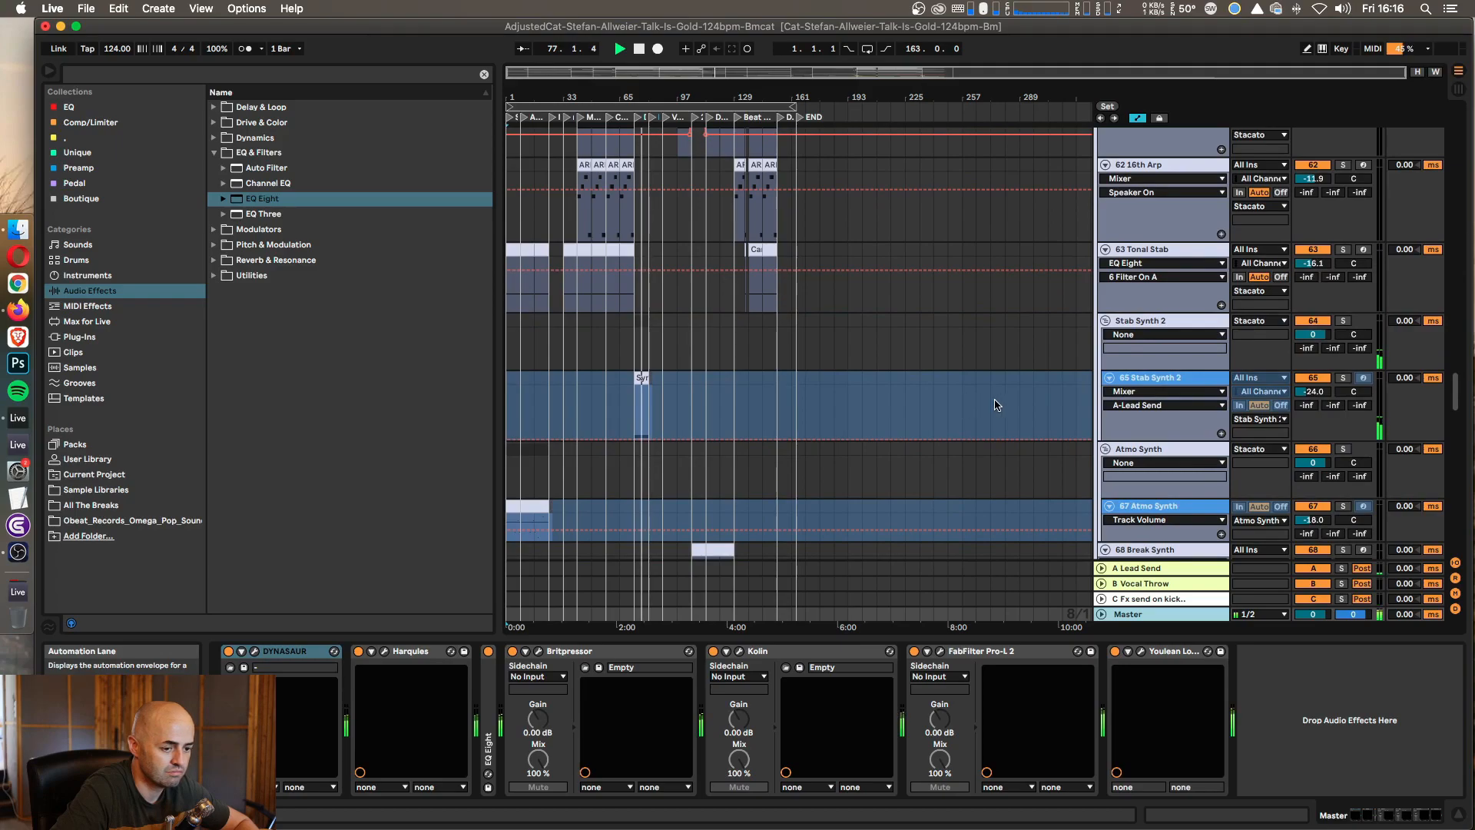
pyautogui.scroll(10, 1014, 403)
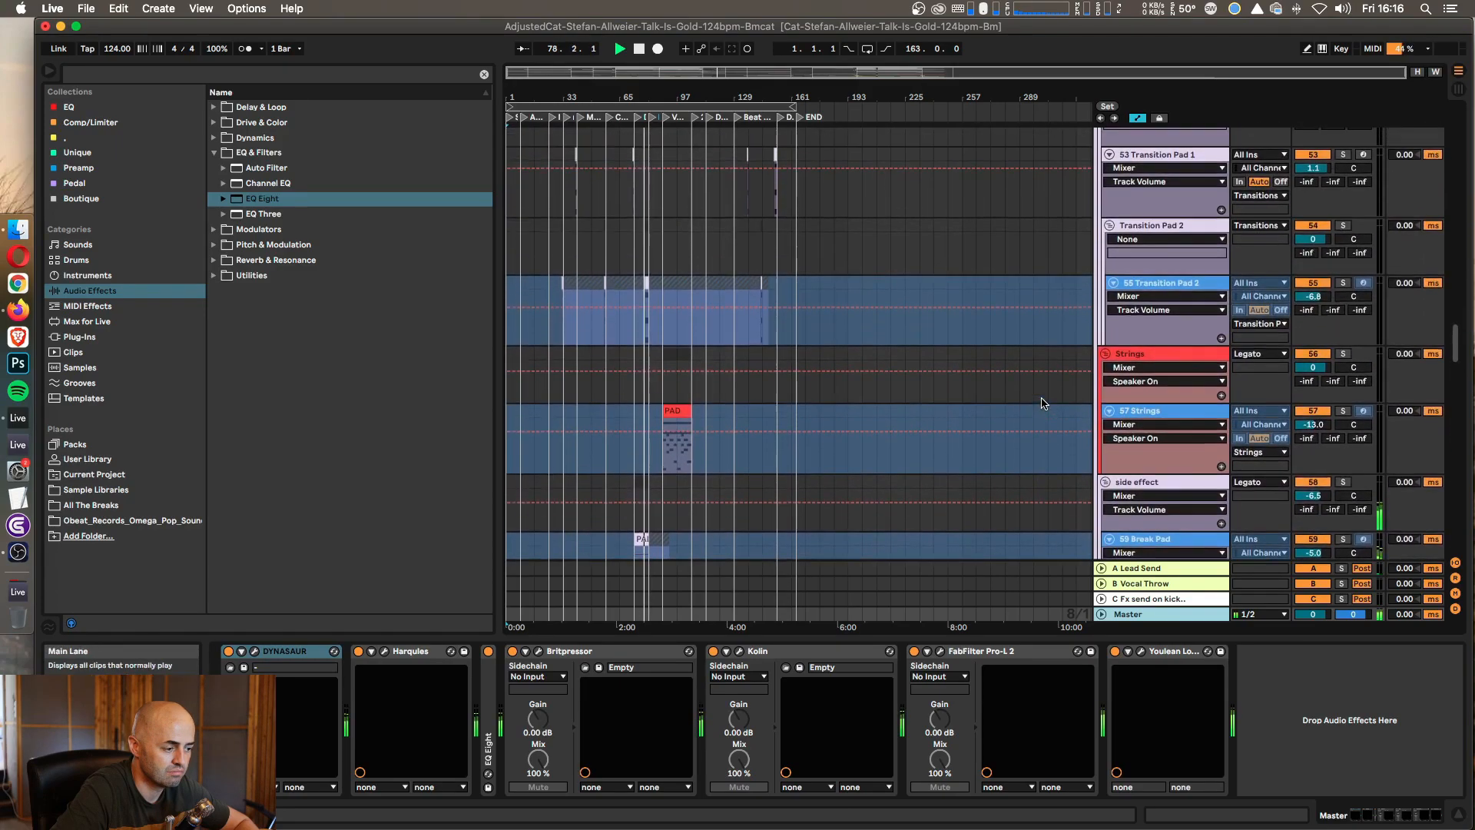
pyautogui.scroll(15, 1043, 403)
pyautogui.scroll(20, 1045, 403)
pyautogui.scroll(8, 1042, 402)
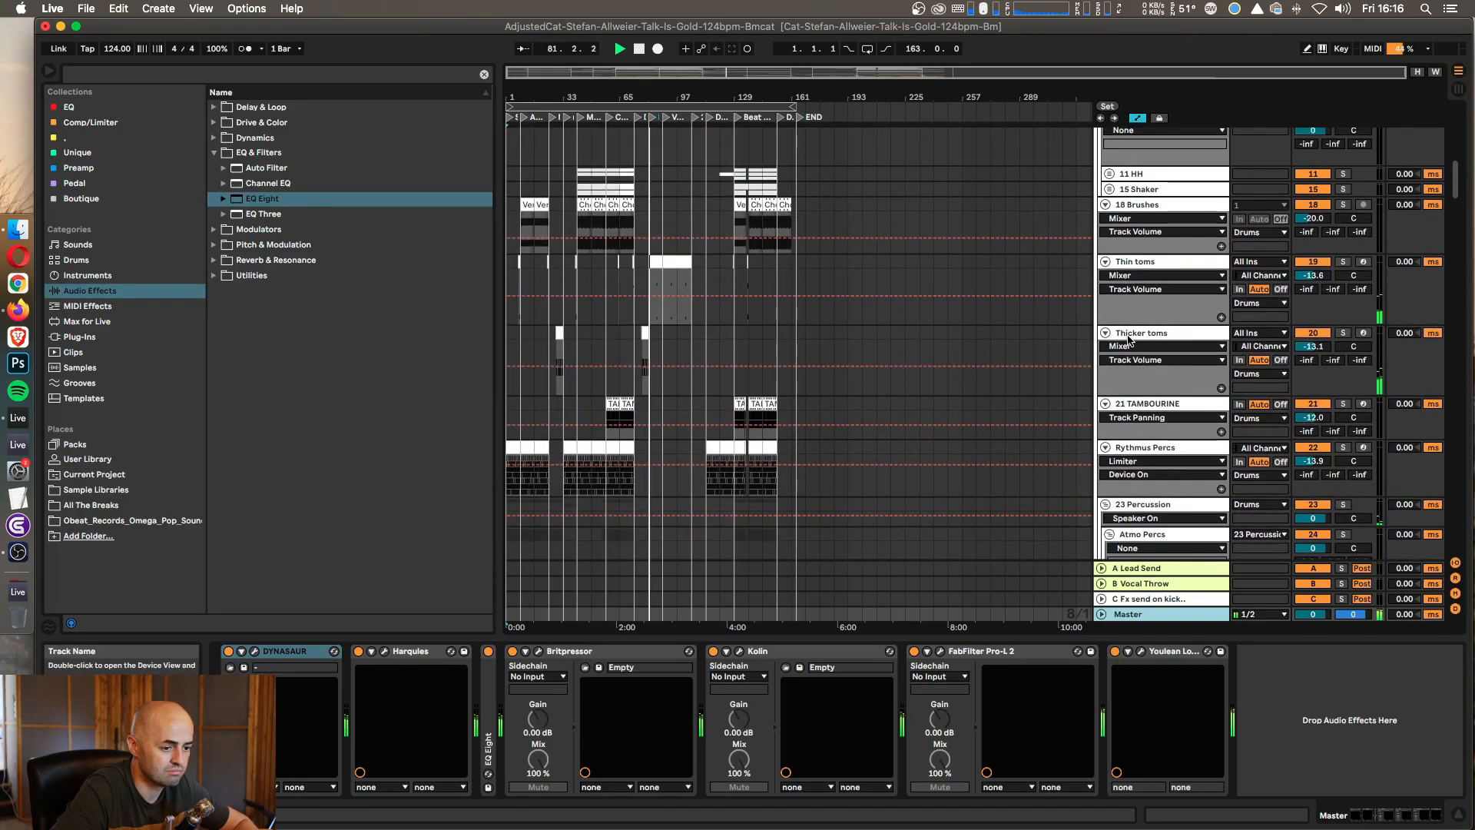
pyautogui.click(1121, 338)
pyautogui.press('super+r')
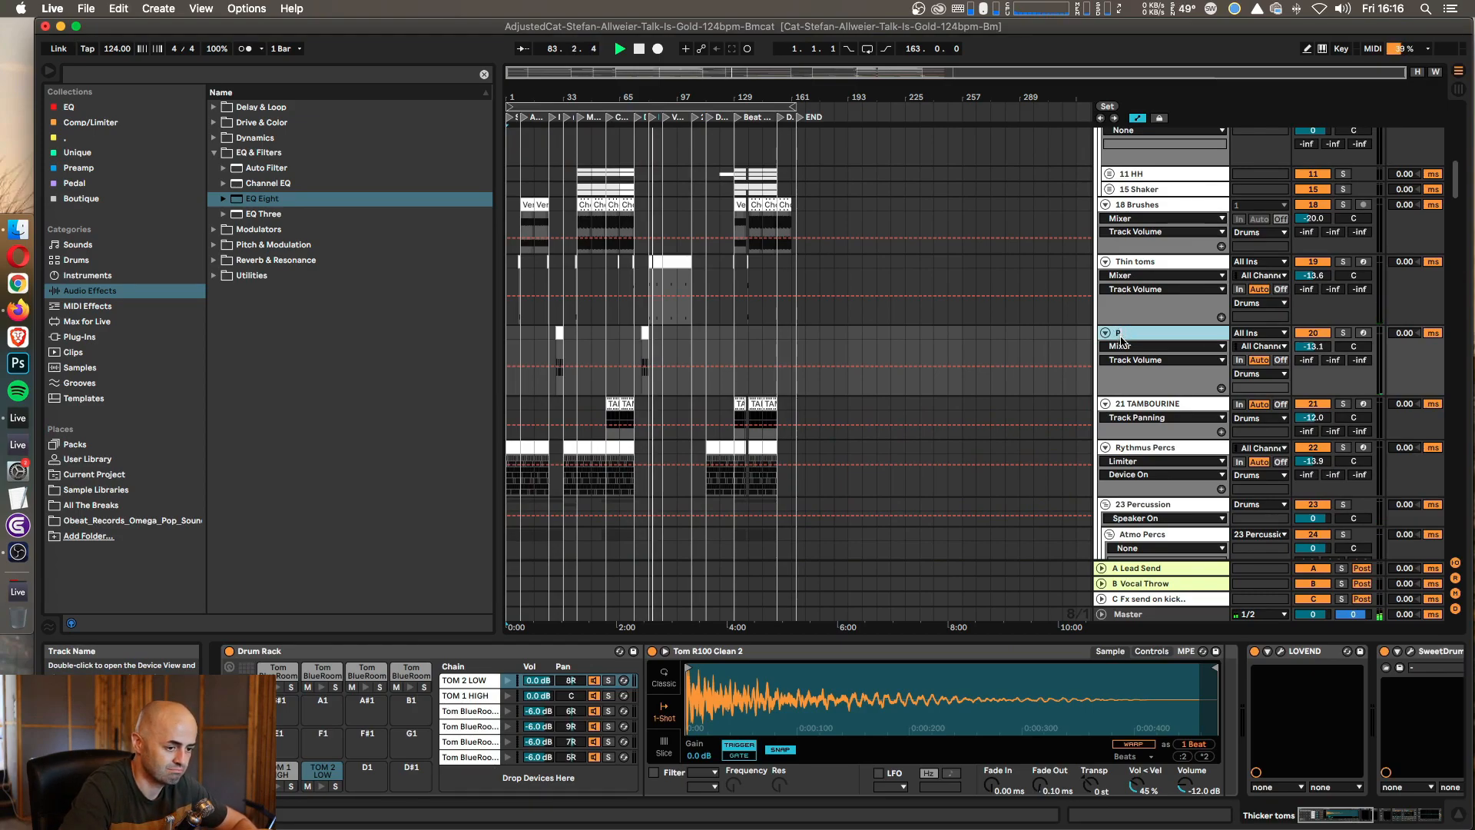
pyautogui.write('Maaybe just get rid of it?')
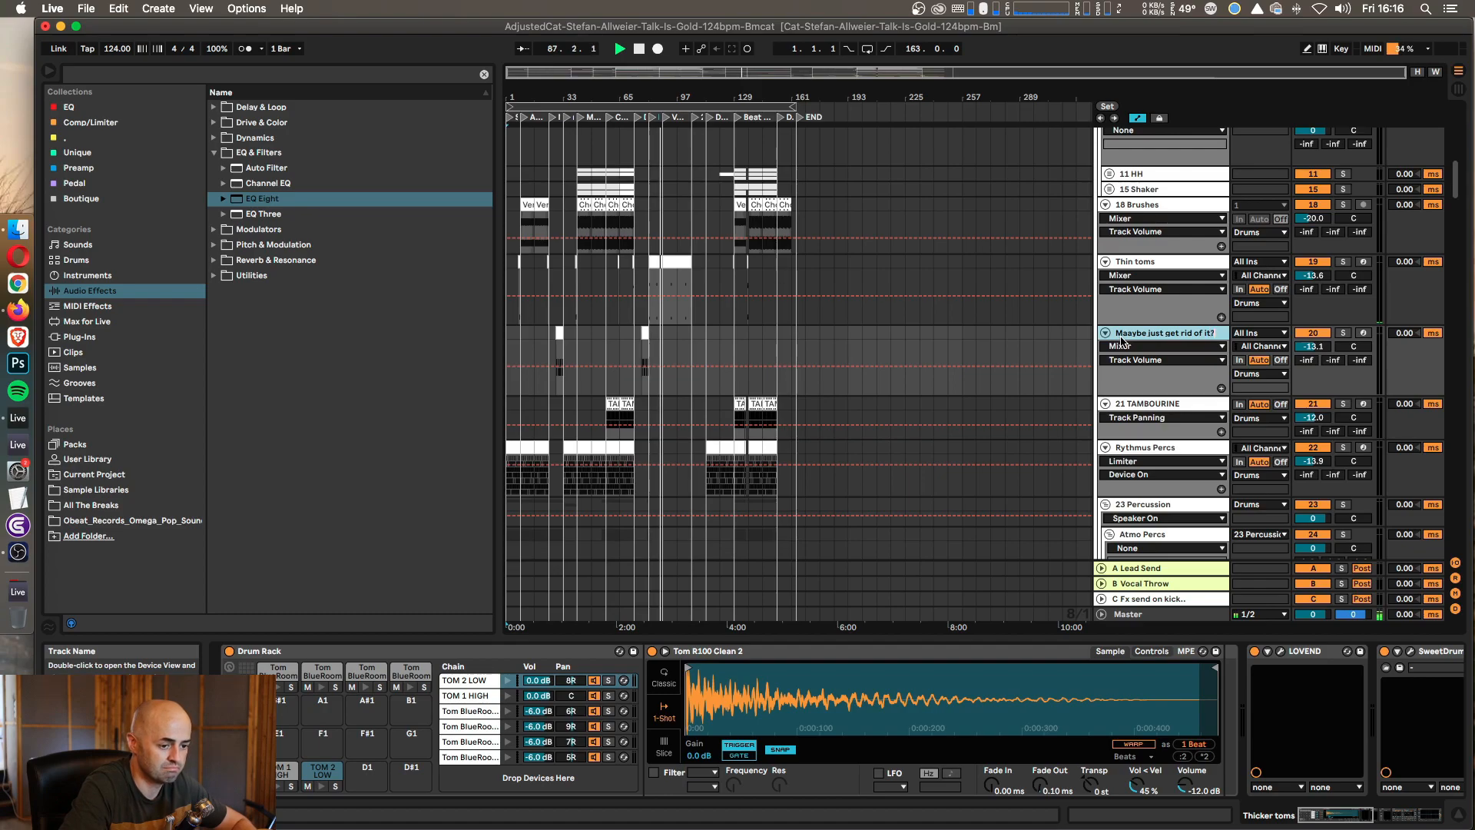
pyautogui.press('Return')
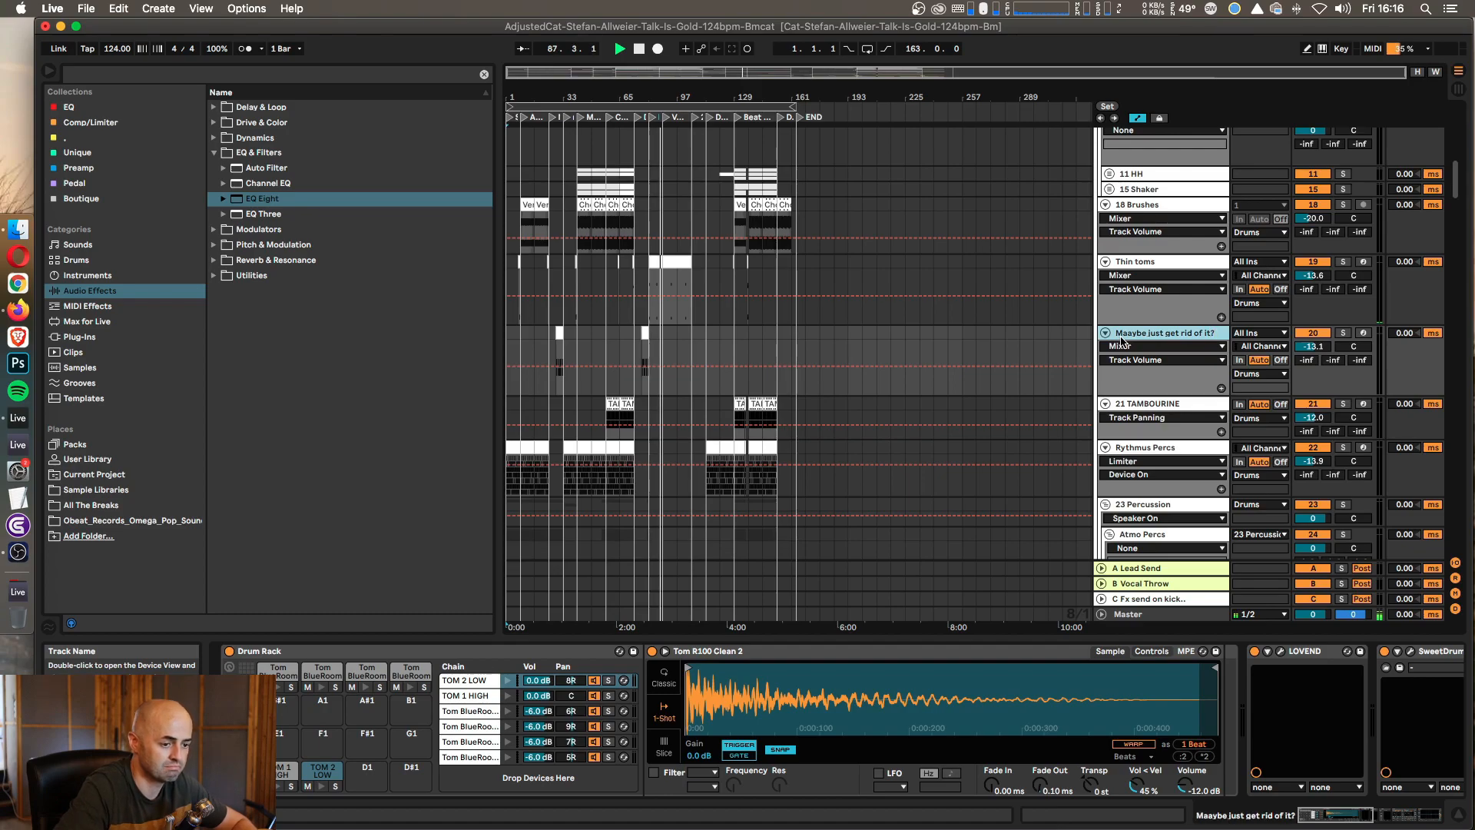
pyautogui.press('super+r')
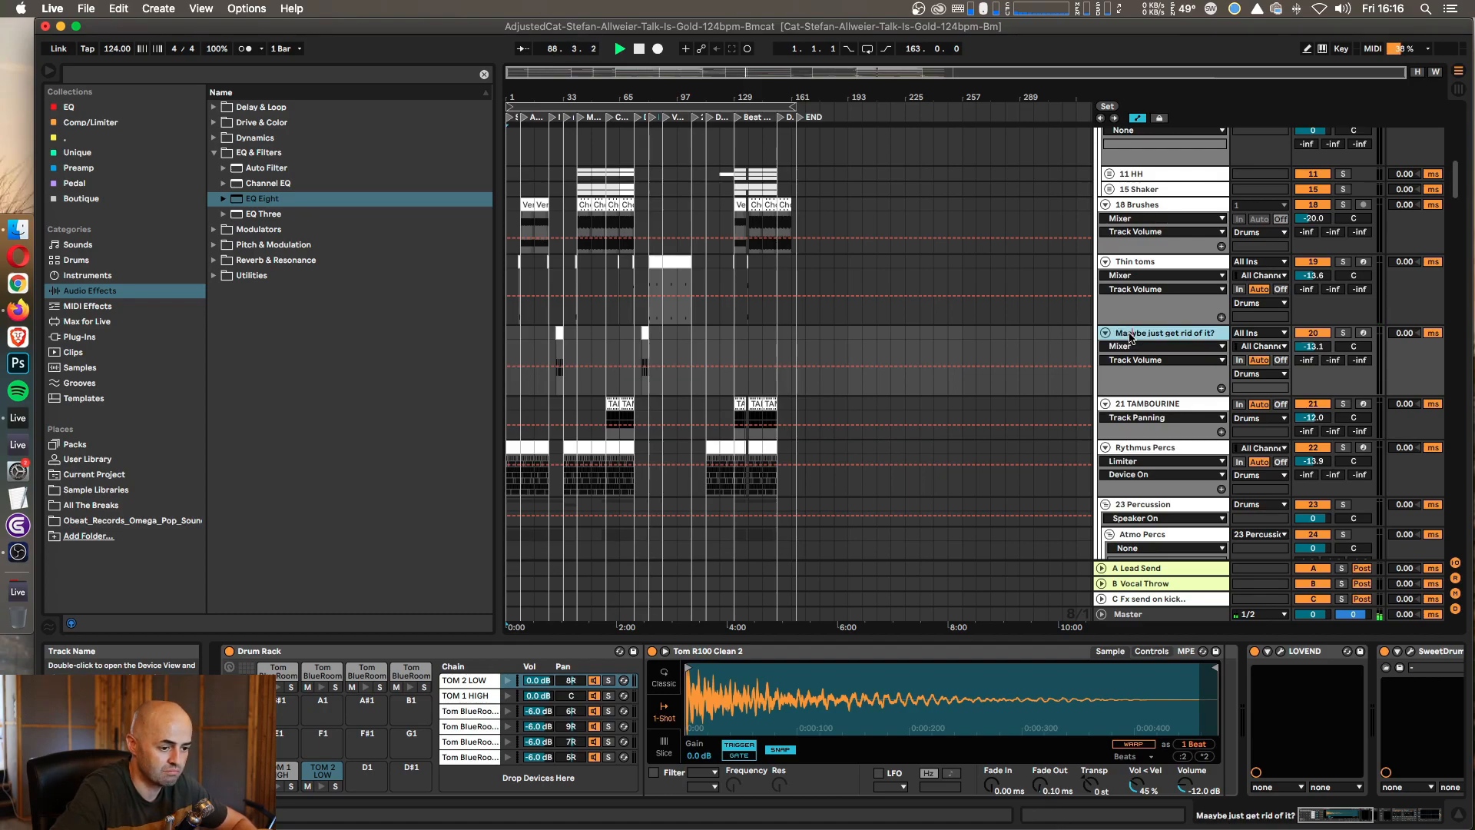
# Step: Show the device chain of the first lead vocal track in the Vocals/Maybe re record group
pyautogui.scroll(-20, 1165, 366)
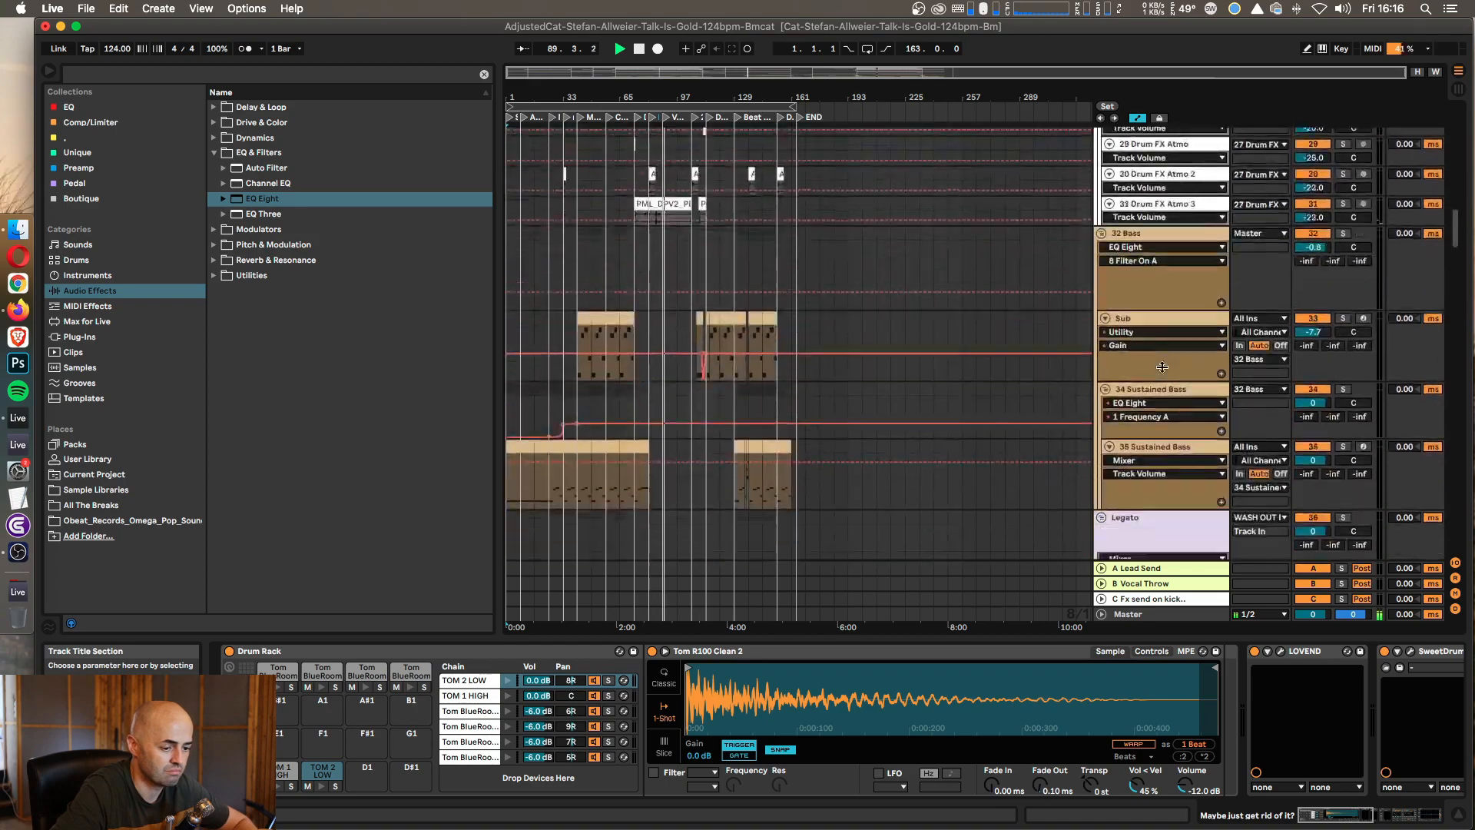
pyautogui.scroll(5, 1165, 372)
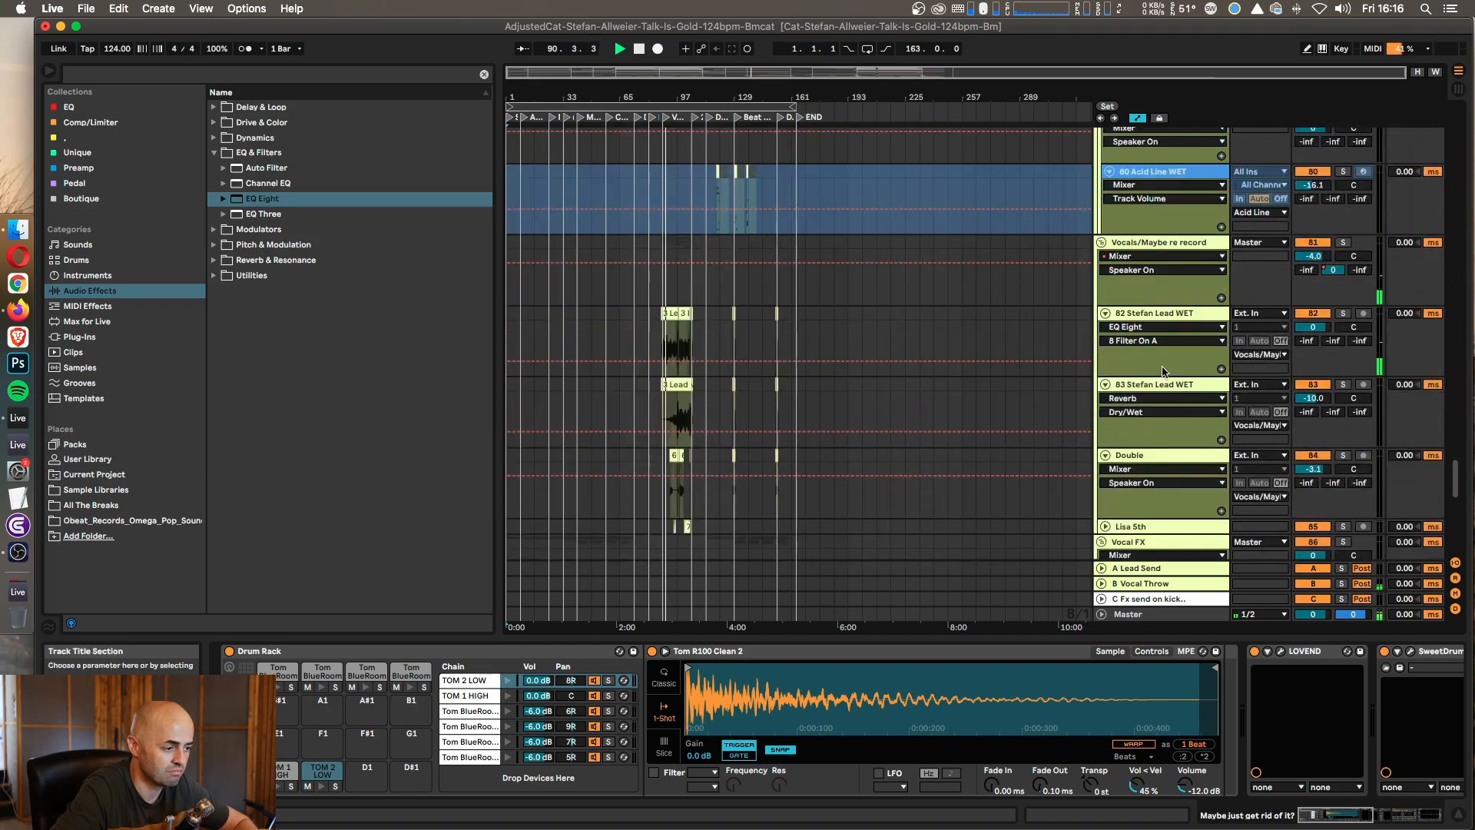
pyautogui.click(1162, 389)
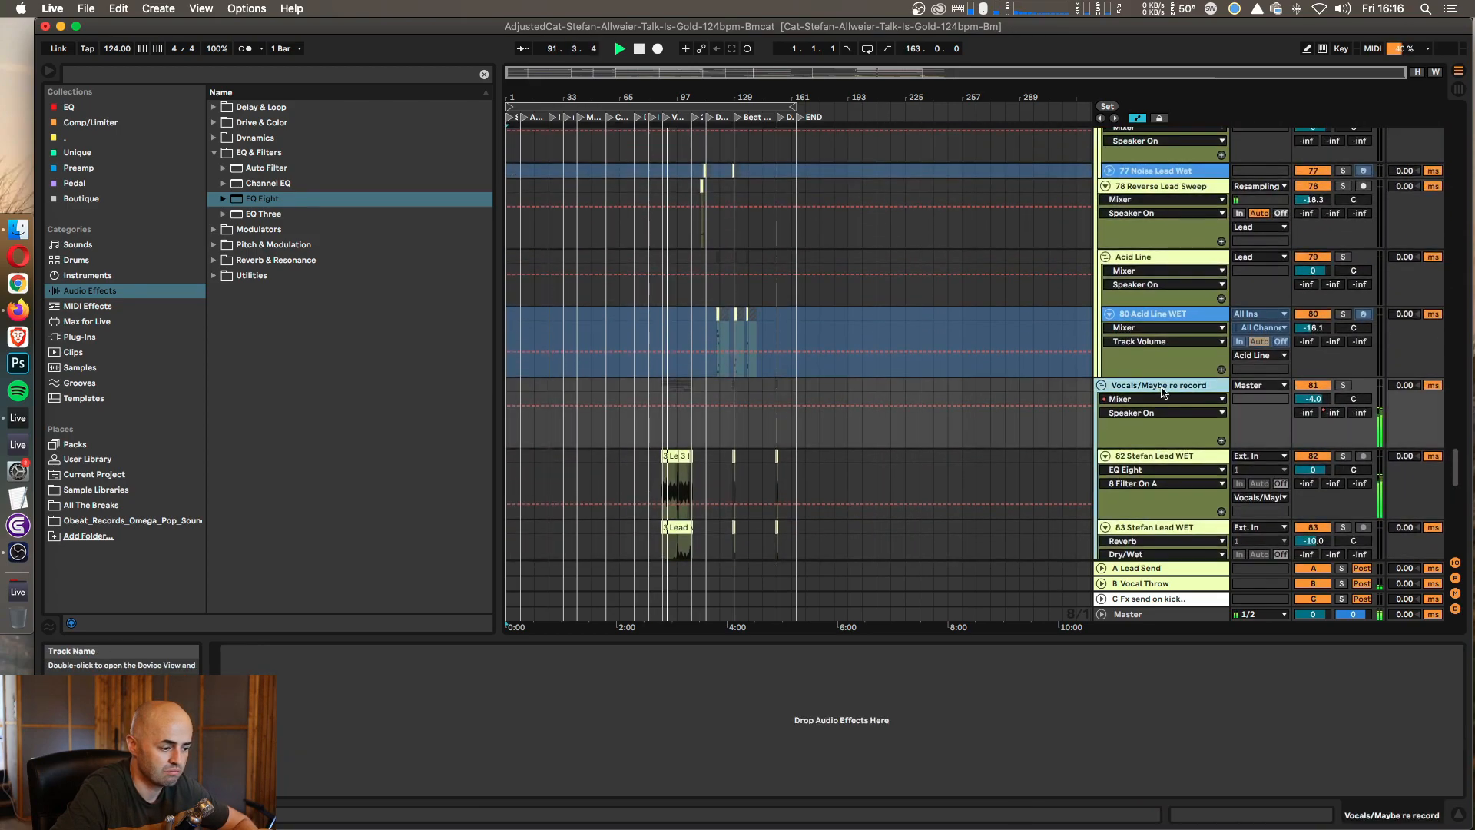
pyautogui.click(1166, 459)
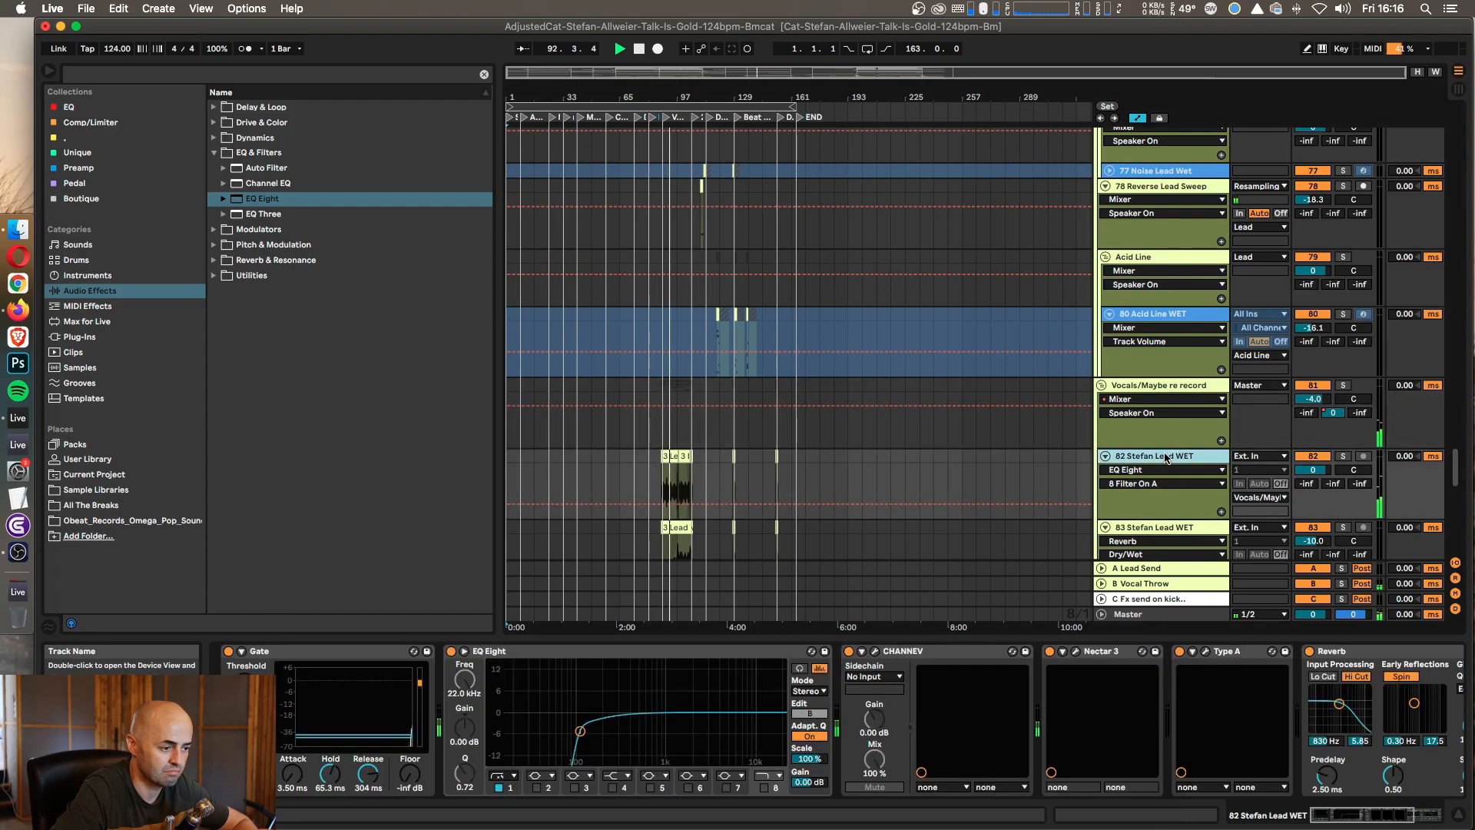
# Step: Open the CHANNEV channel strip on the first lead vocal track and examine its drive and output settings
pyautogui.scroll(-2, 1166, 459)
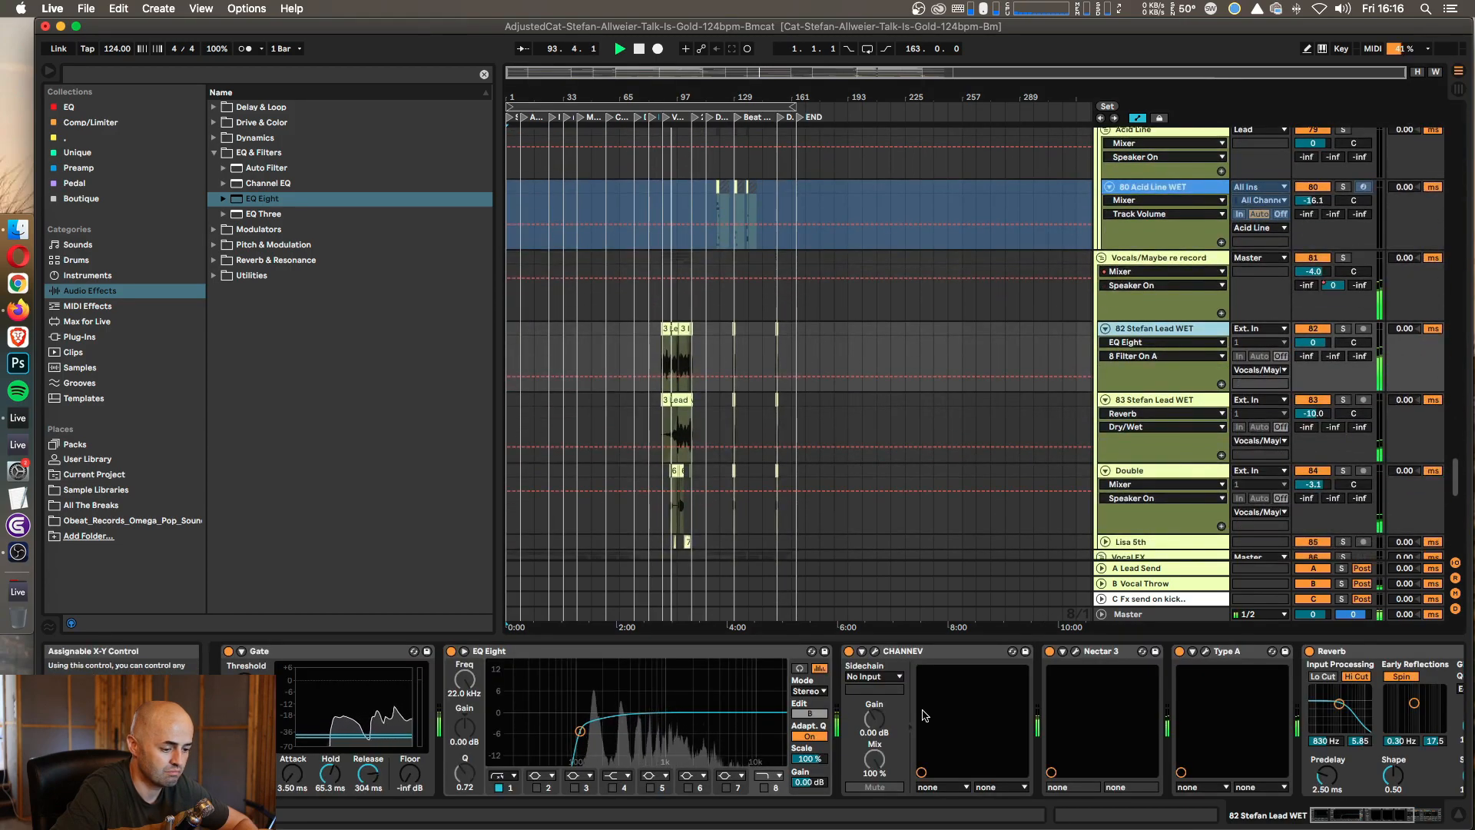
pyautogui.hscroll(5, 704, 676)
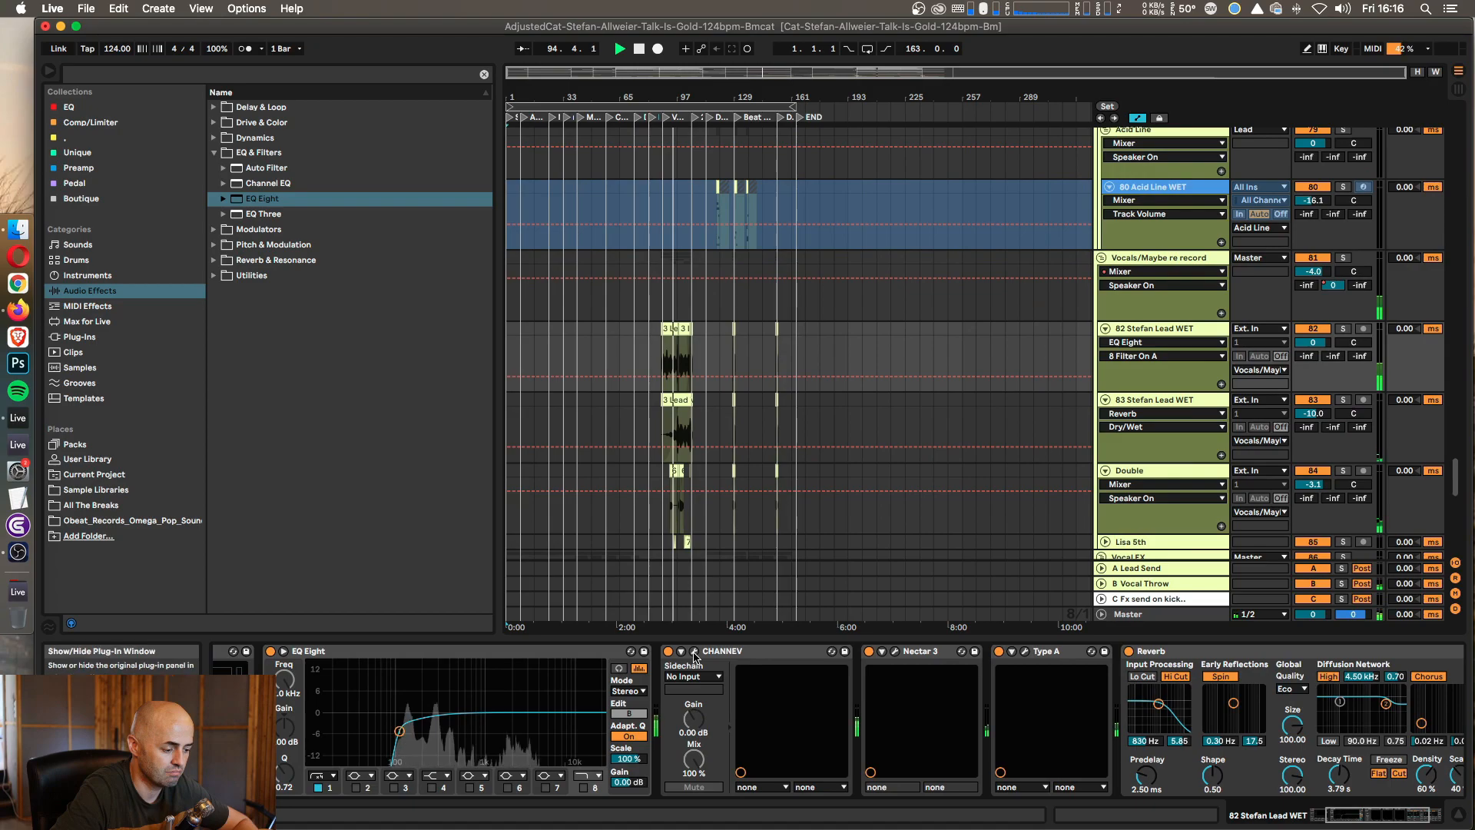
pyautogui.click(694, 652)
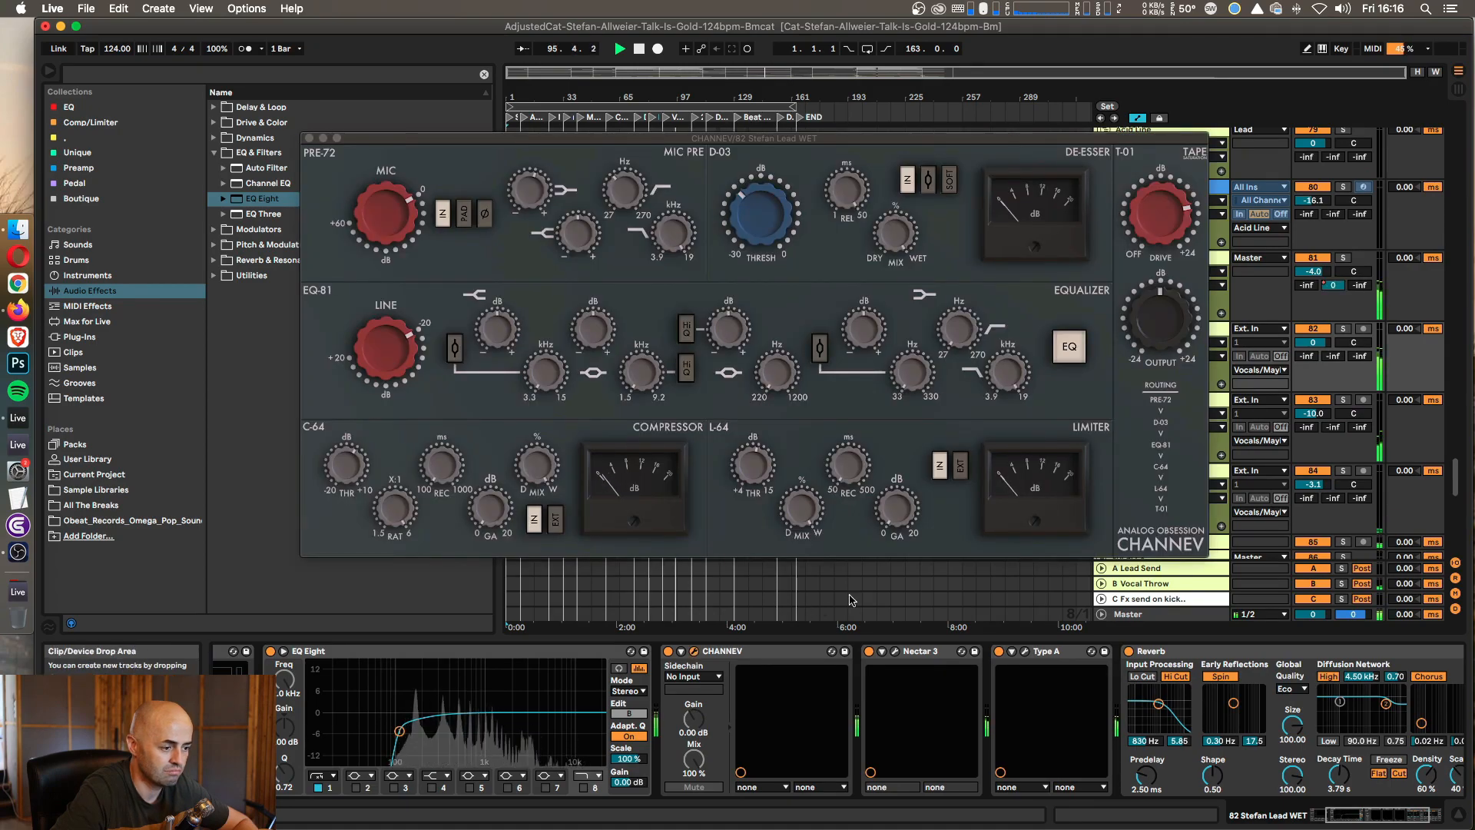
pyautogui.moveTo(1183, 229)
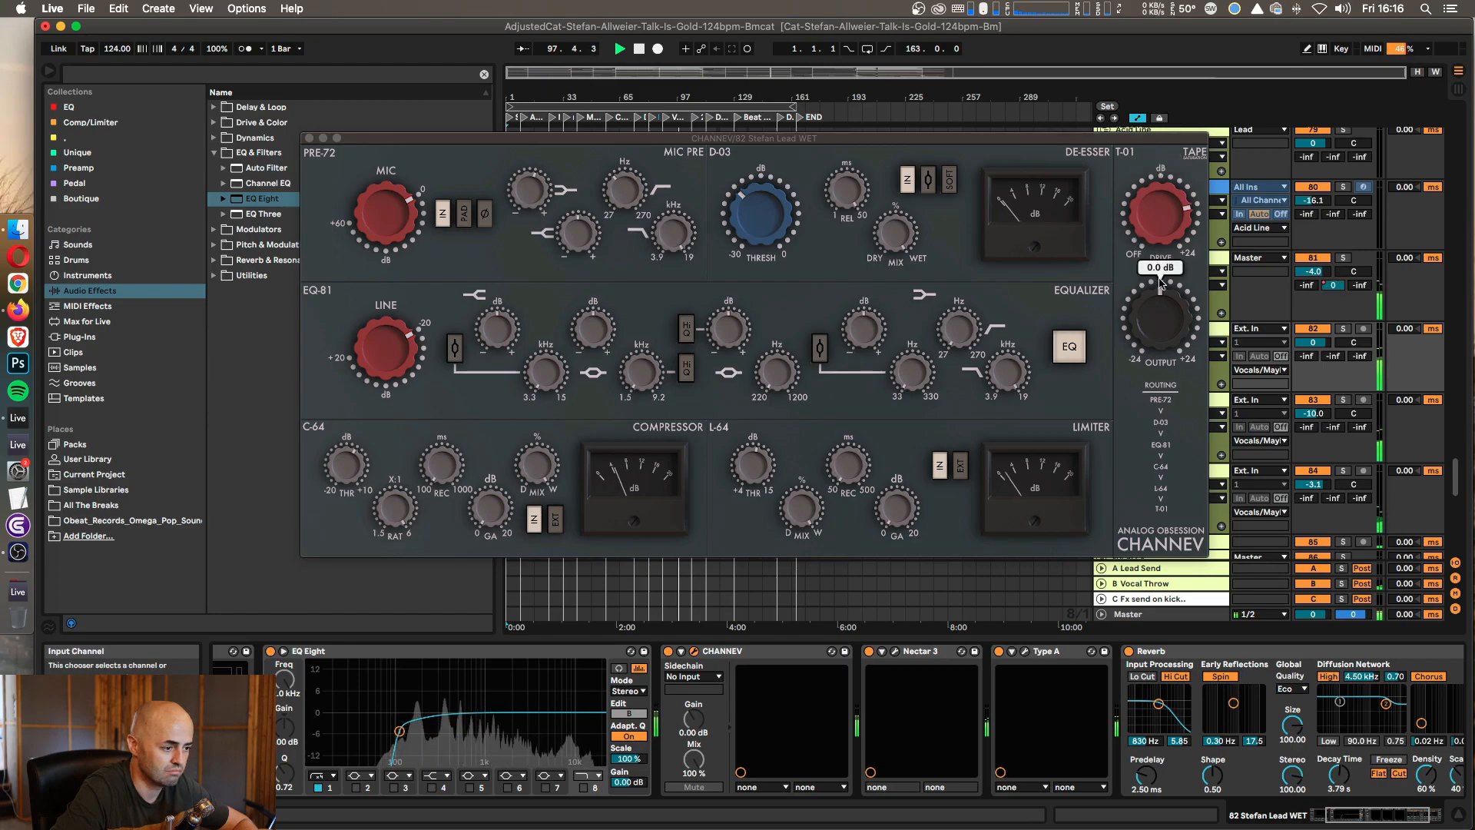
# Step: Inspect the Harmony module of Nectar 3 on the first lead vocal track and close both plug-in windows
pyautogui.click(896, 653)
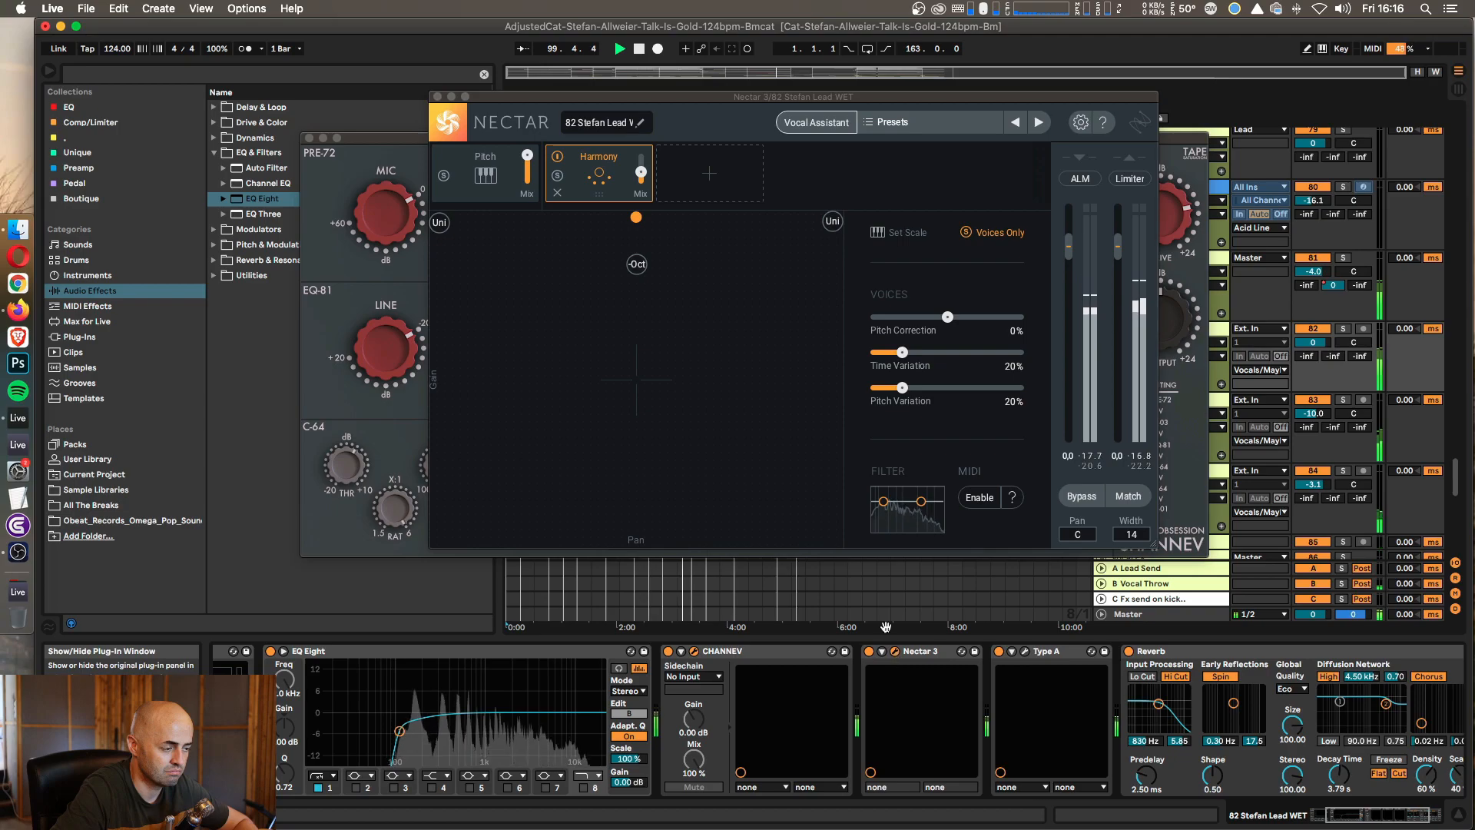
pyautogui.click(600, 172)
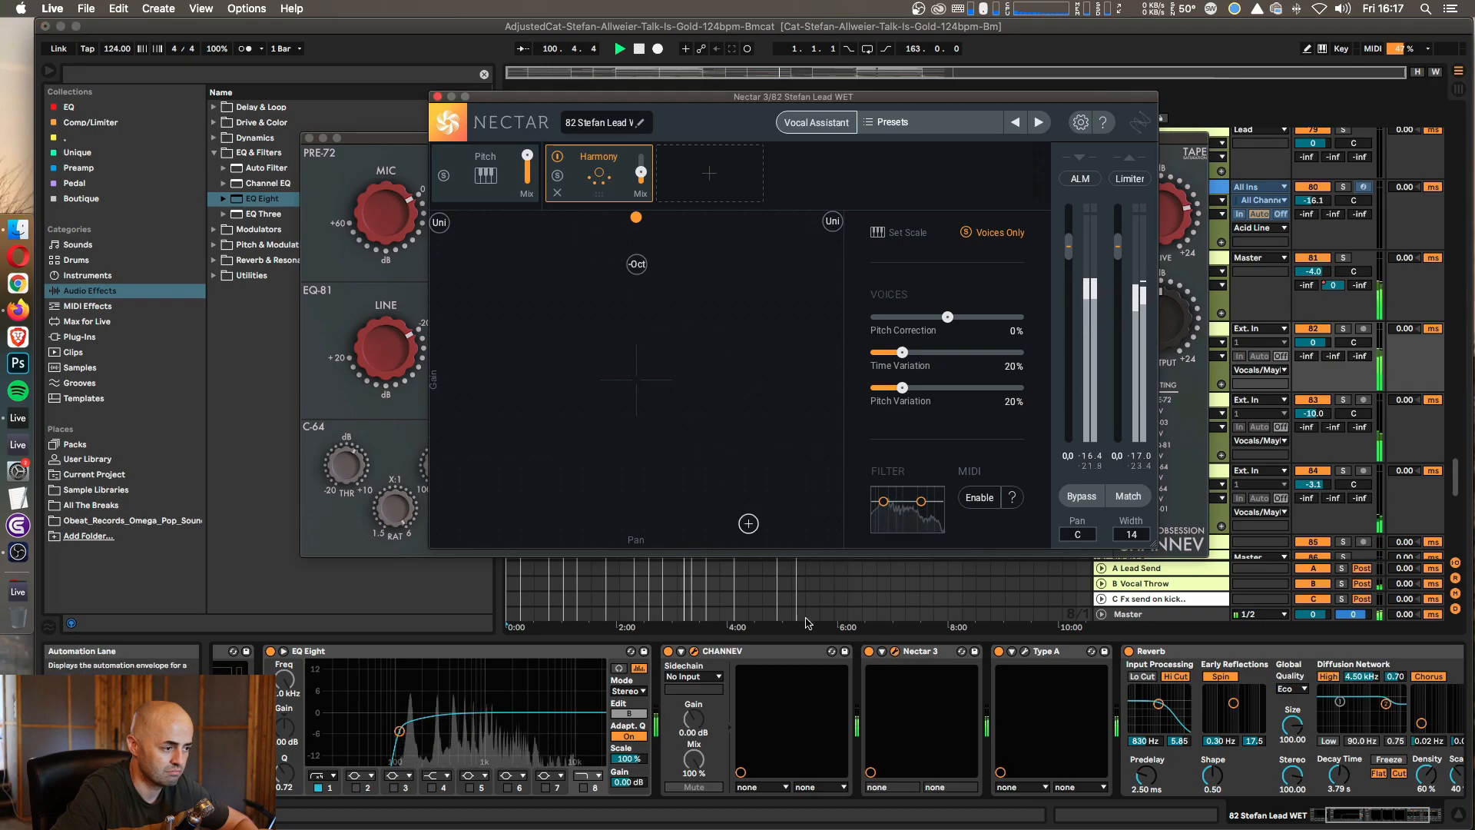
pyautogui.click(895, 651)
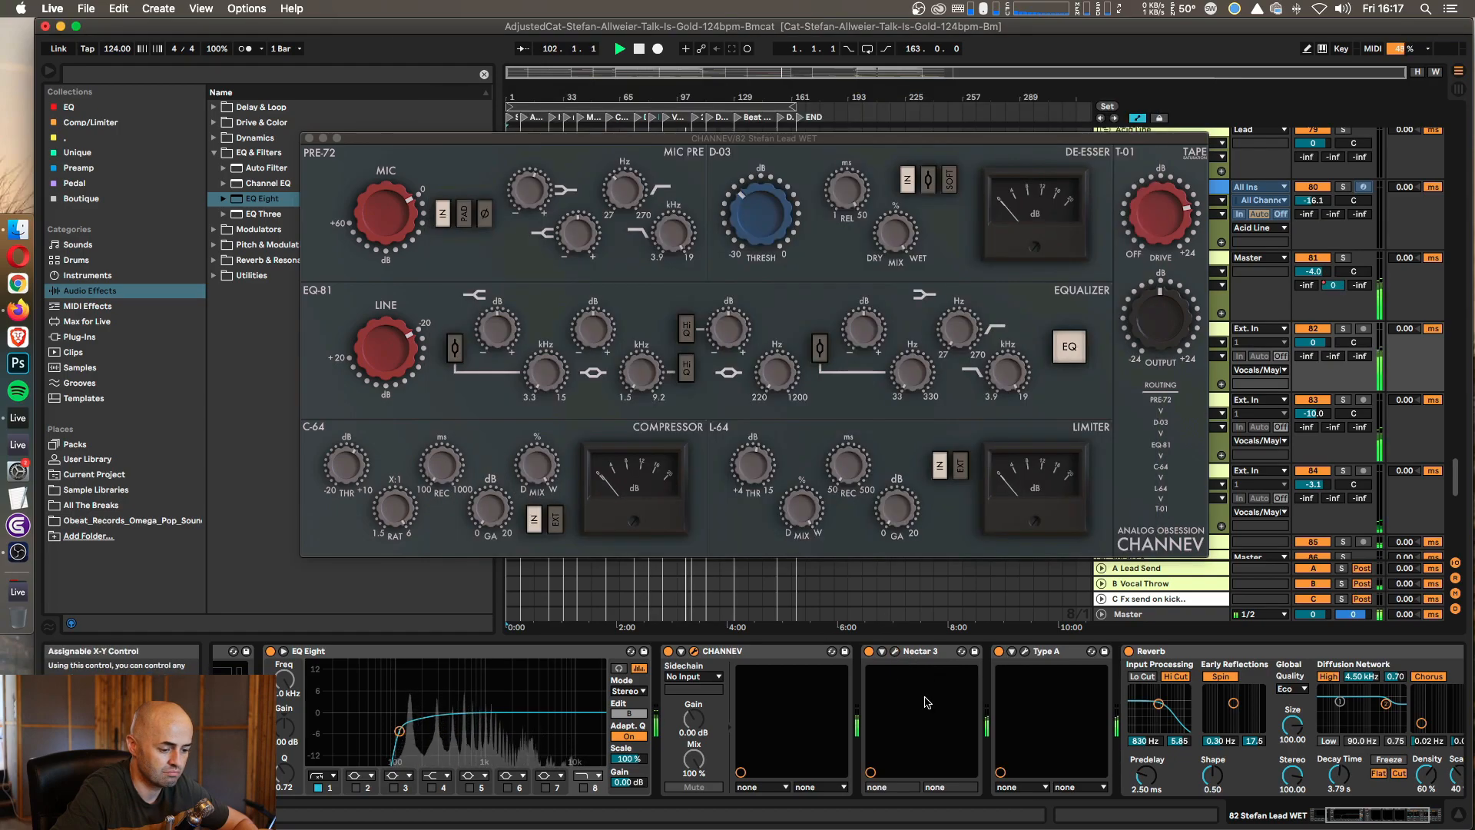
pyautogui.hscroll(4, 926, 701)
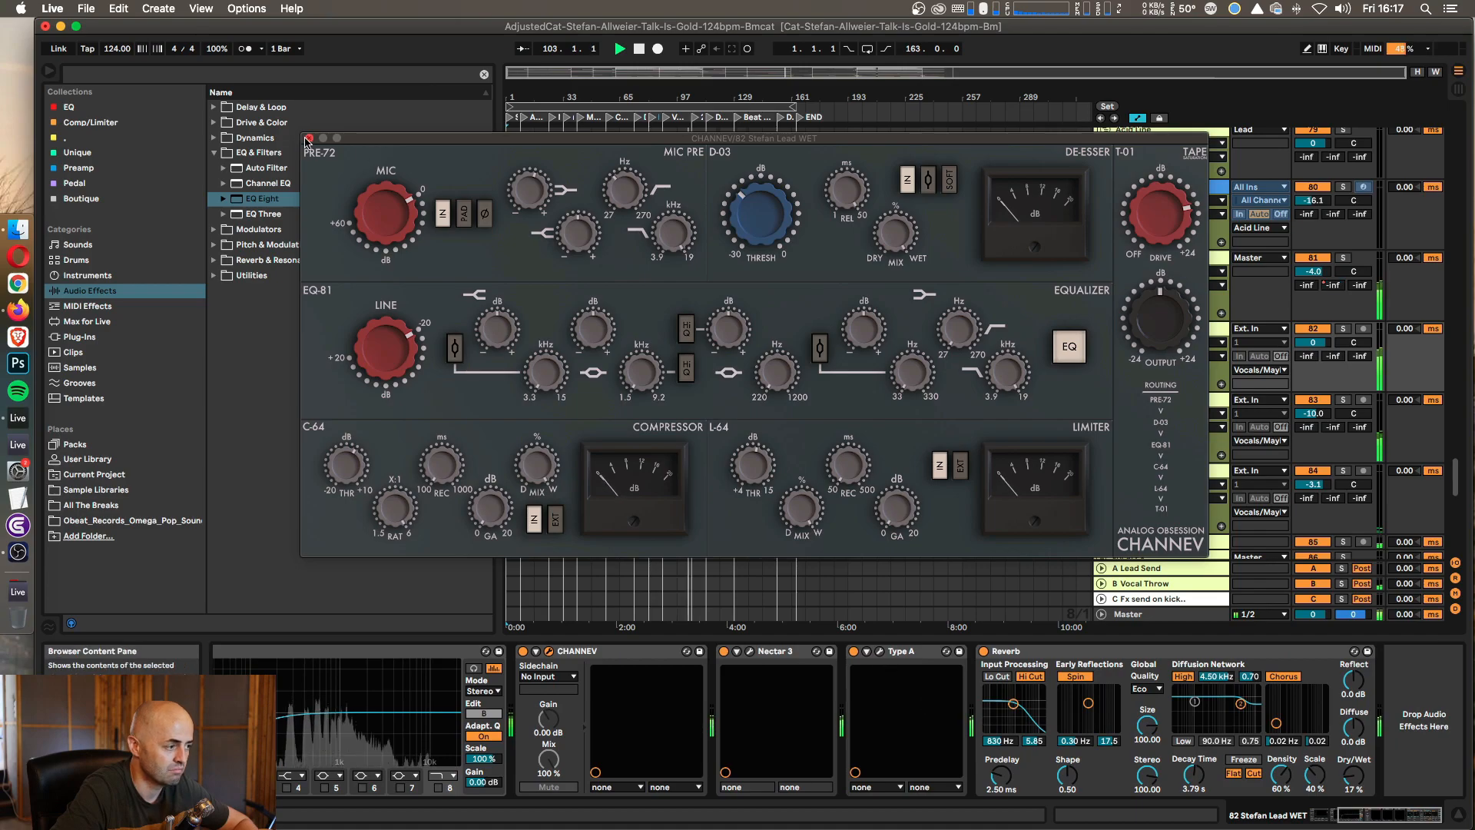
pyautogui.click(309, 139)
# Step: Review the second lead vocal track's device chain through to its Reverb
pyautogui.click(1159, 401)
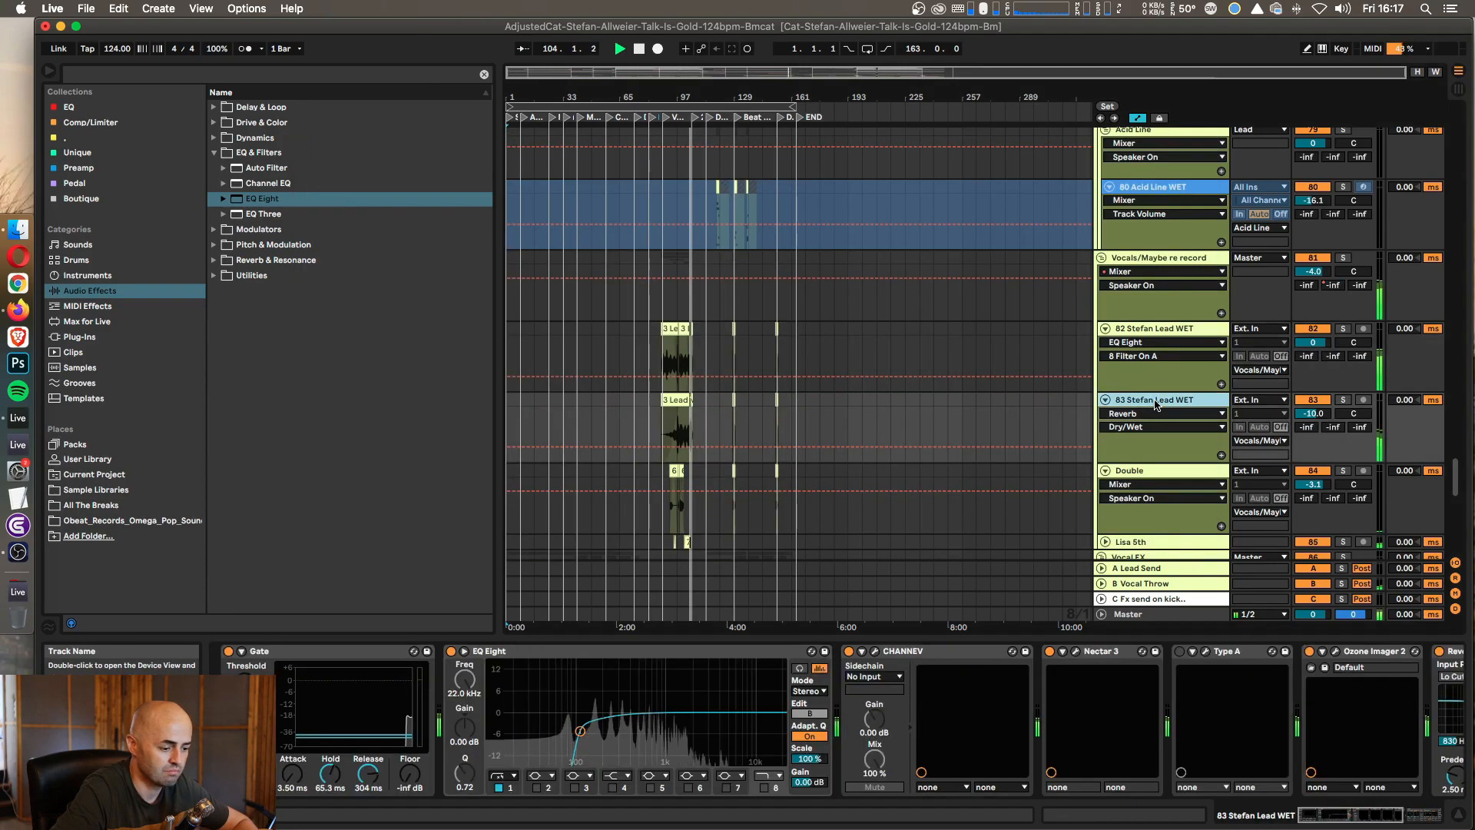
pyautogui.hscroll(1, 1002, 695)
pyautogui.hscroll(5, 1002, 696)
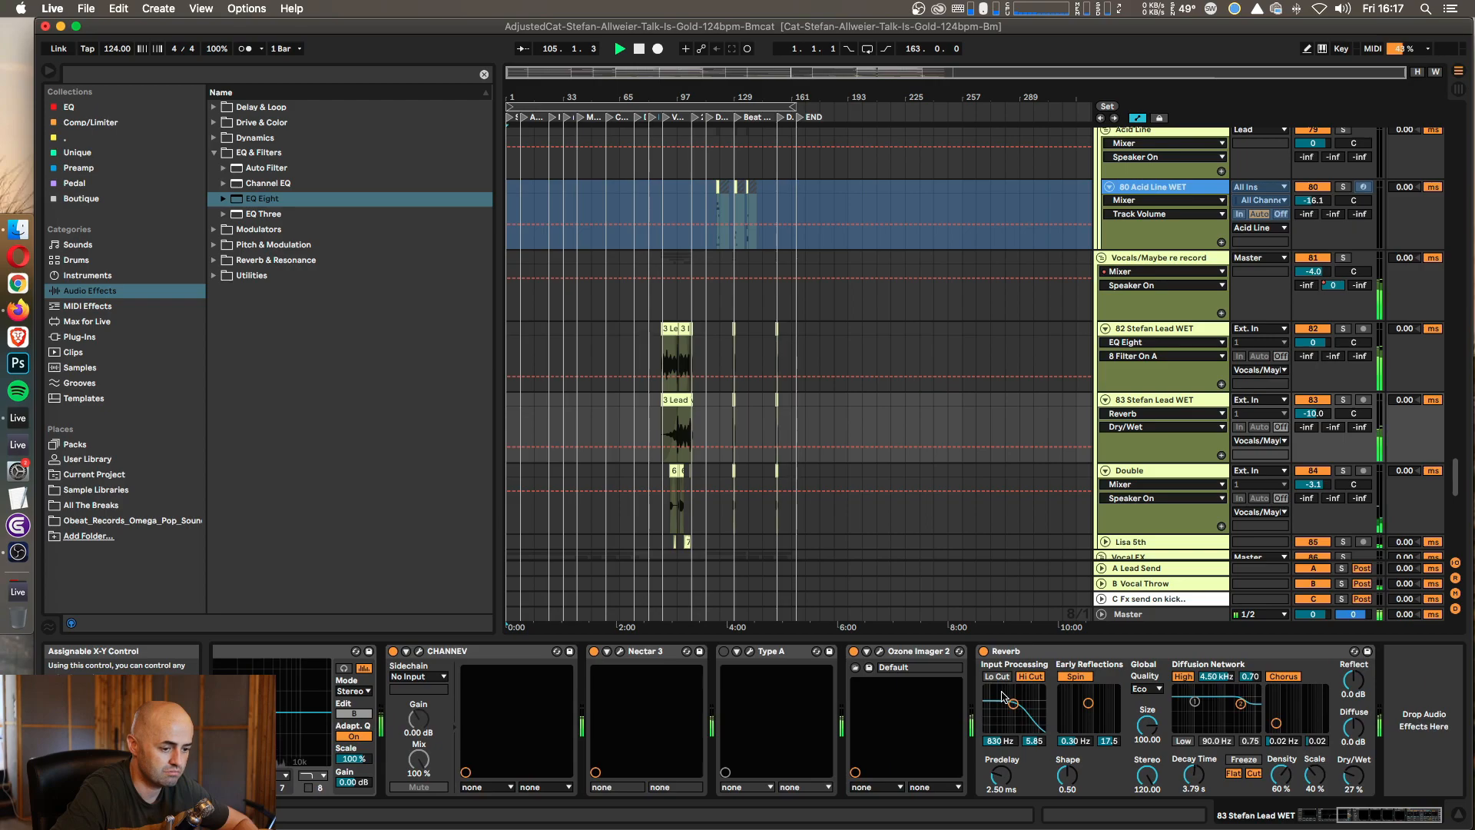
# Step: Rename the second lead vocal track to "Double"
pyautogui.scroll(1, 1158, 423)
pyautogui.click(1158, 423)
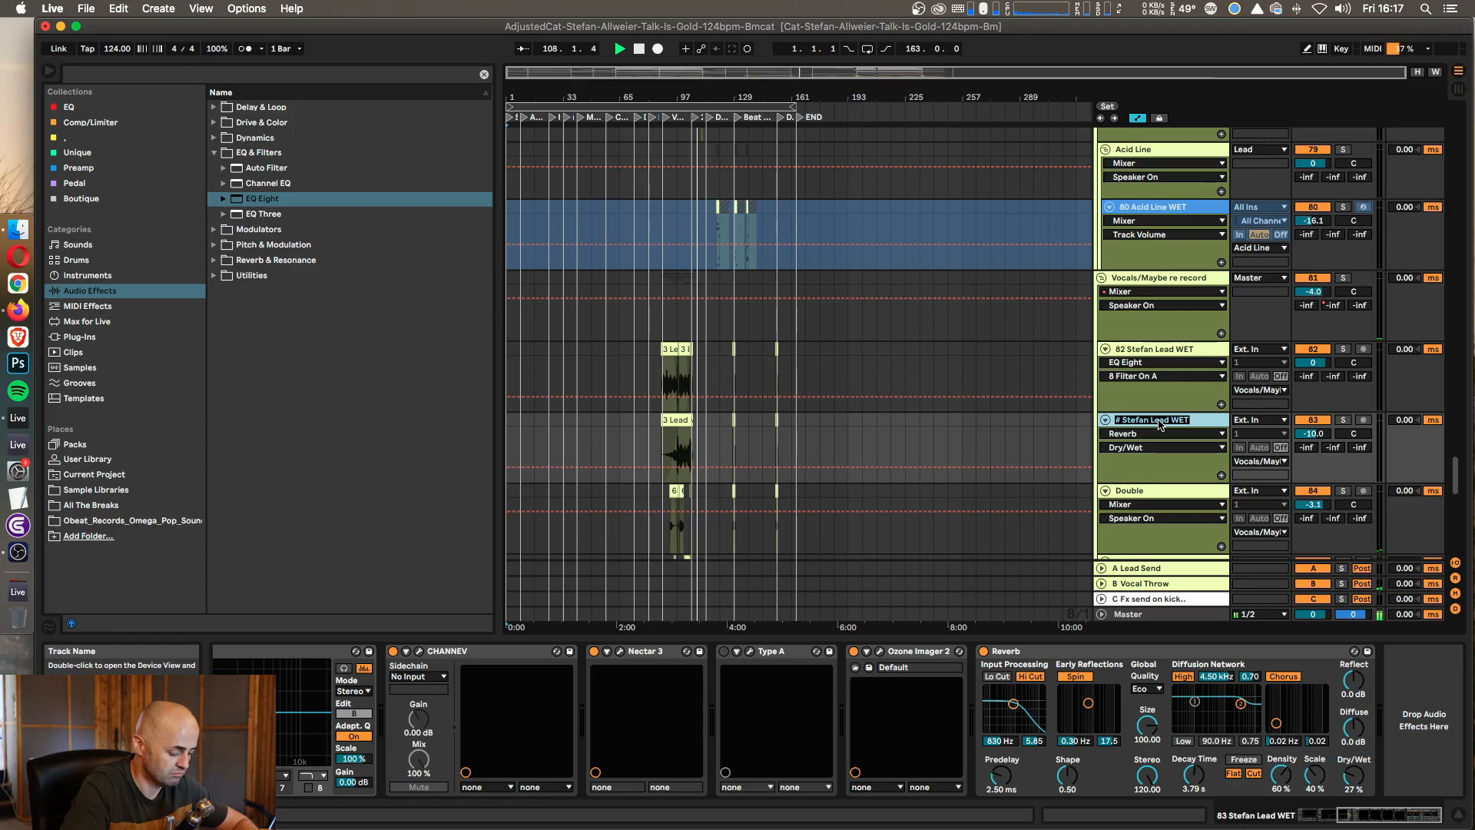
pyautogui.write('Double')
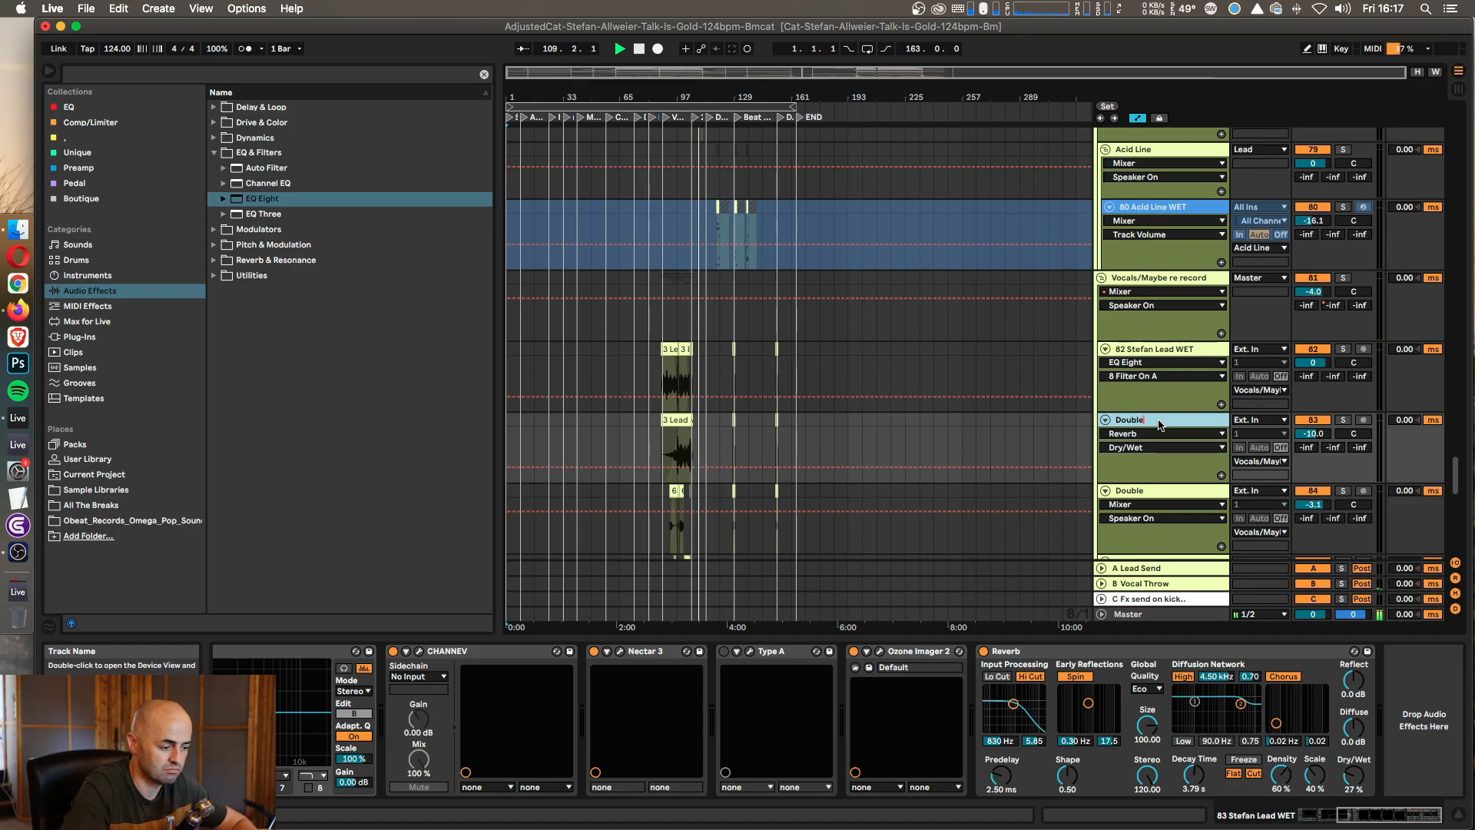
pyautogui.press('Return')
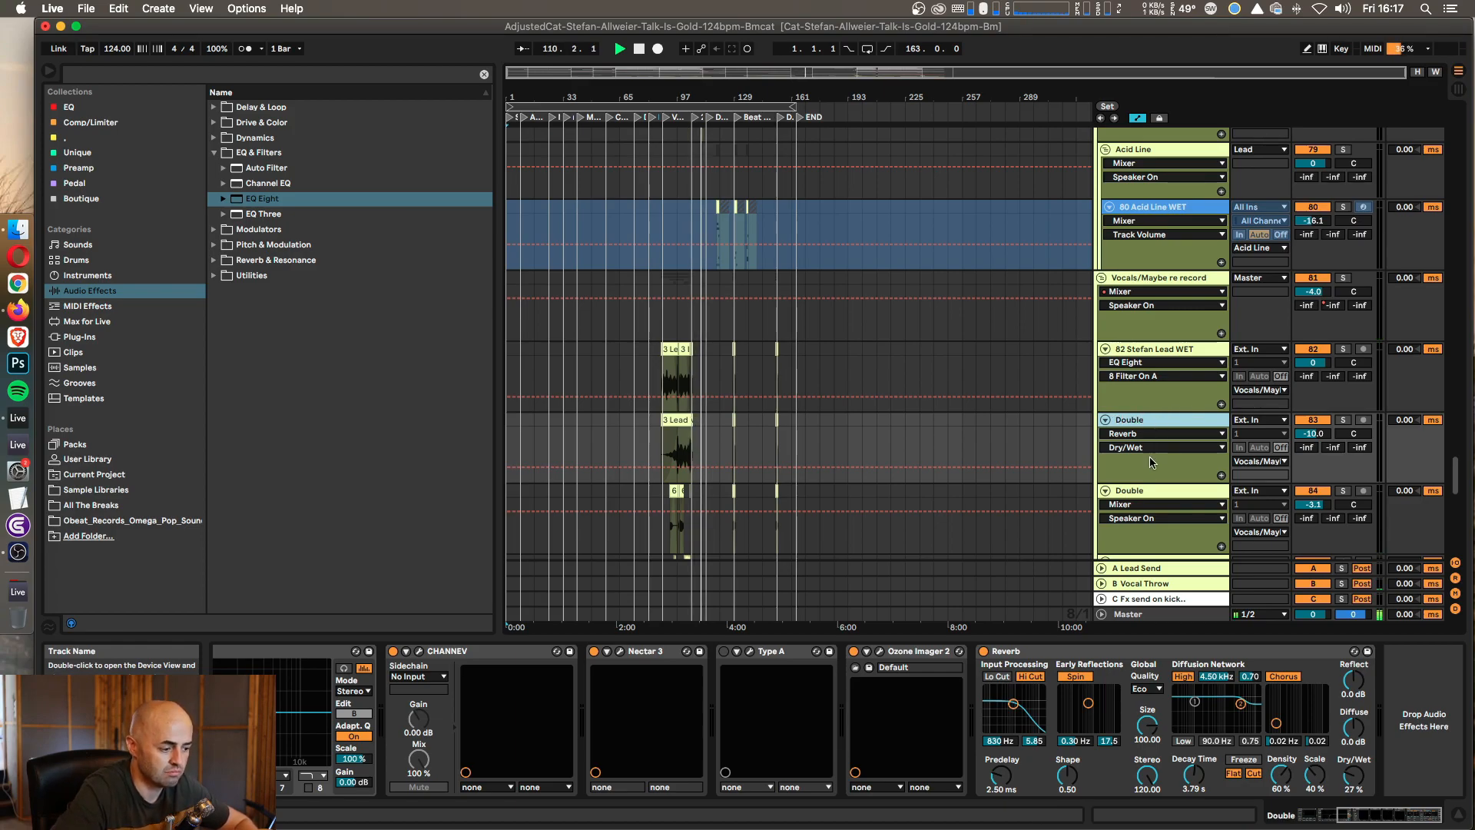
# Step: Rename the third track in the Vocals/Maybe re record group to "Triple?"
pyautogui.click(1145, 492)
pyautogui.press('super+r')
pyautogui.write('Trip')
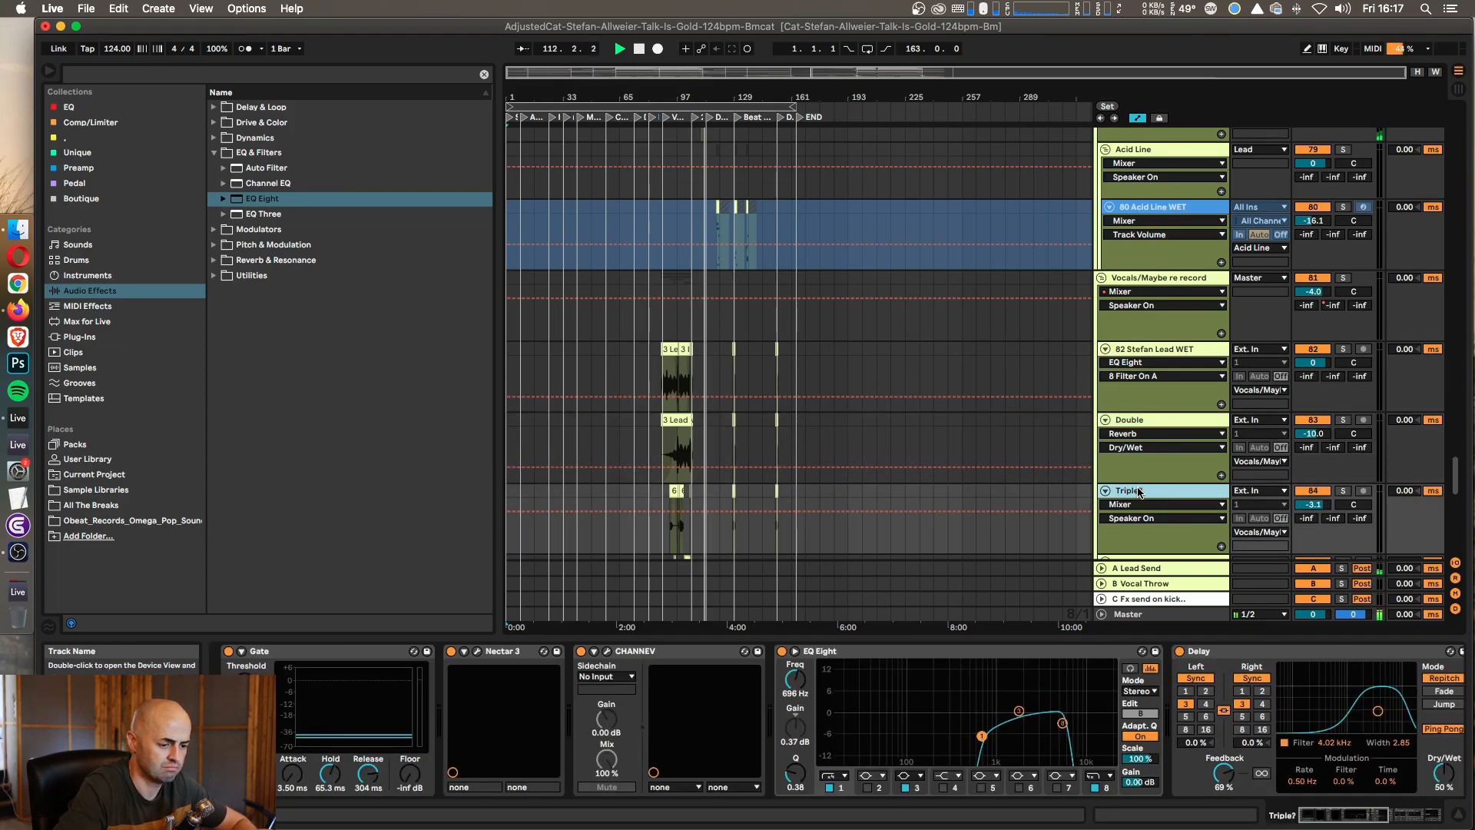
# Step: Show the device chain of the Lead Main track, from Diva through to EQ Eight
pyautogui.scroll(-3, 1144, 484)
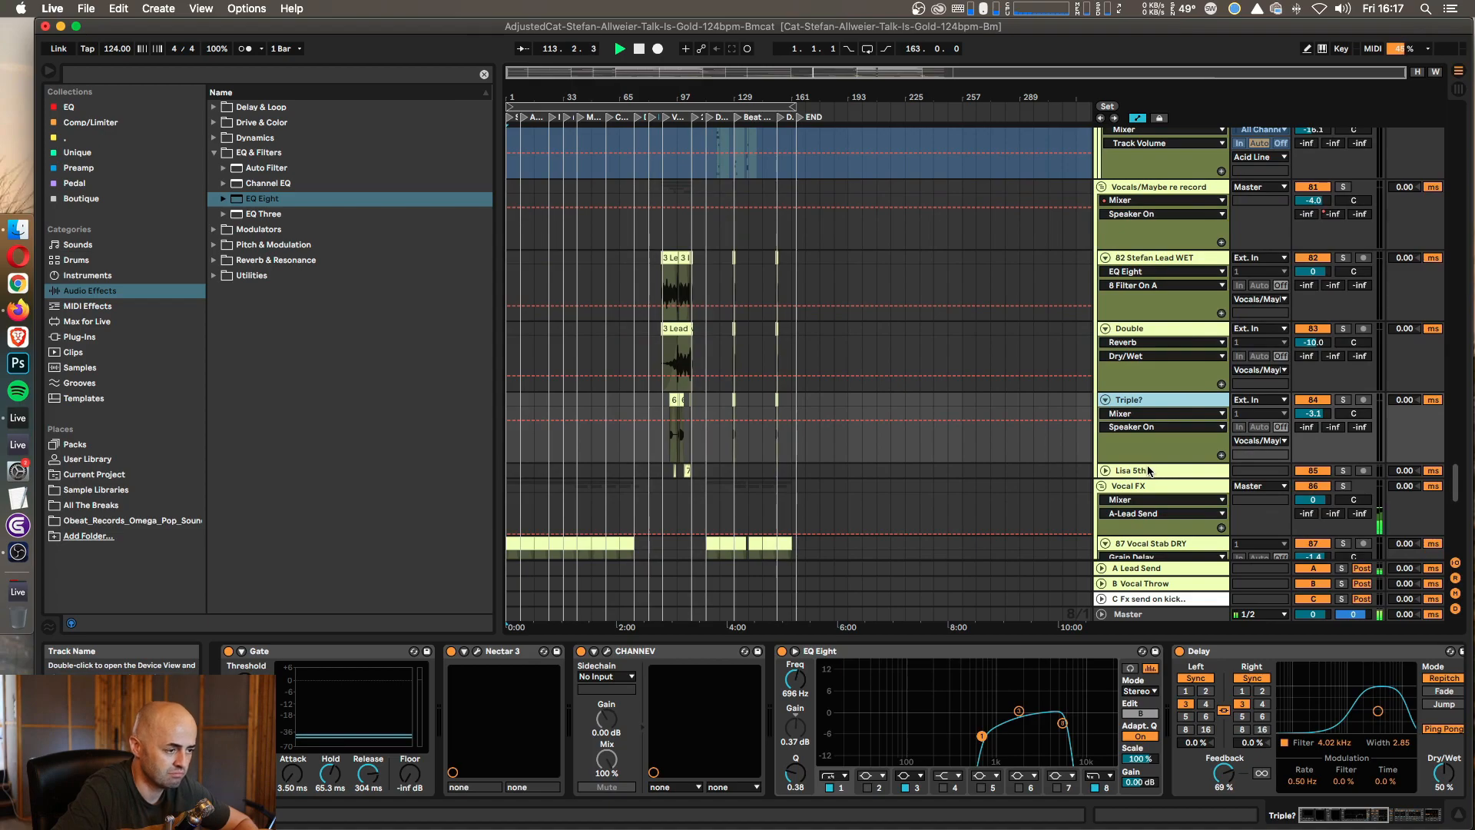
pyautogui.scroll(-1, 1137, 449)
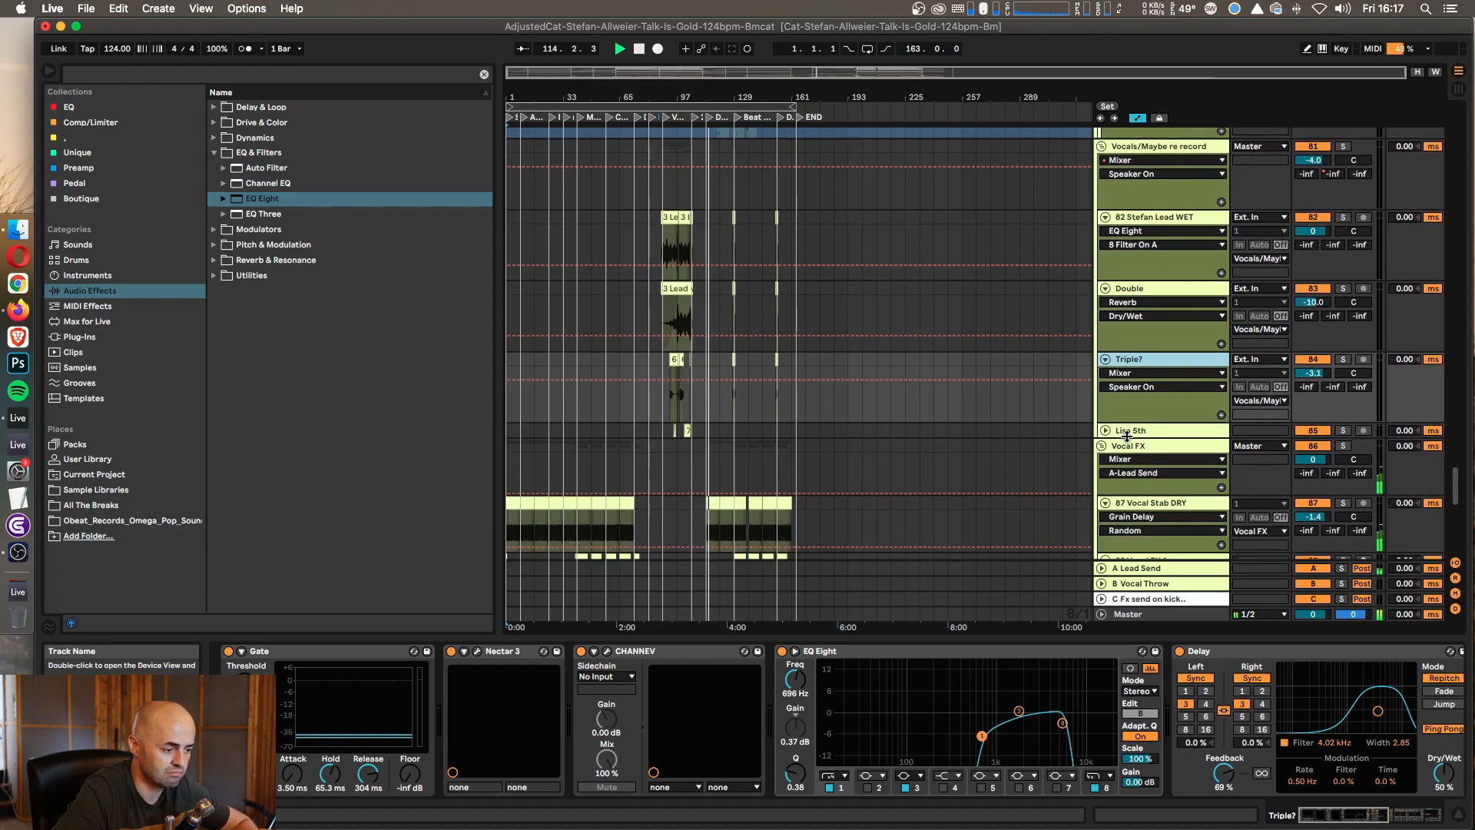
pyautogui.scroll(-4, 1126, 436)
pyautogui.scroll(20, 1128, 440)
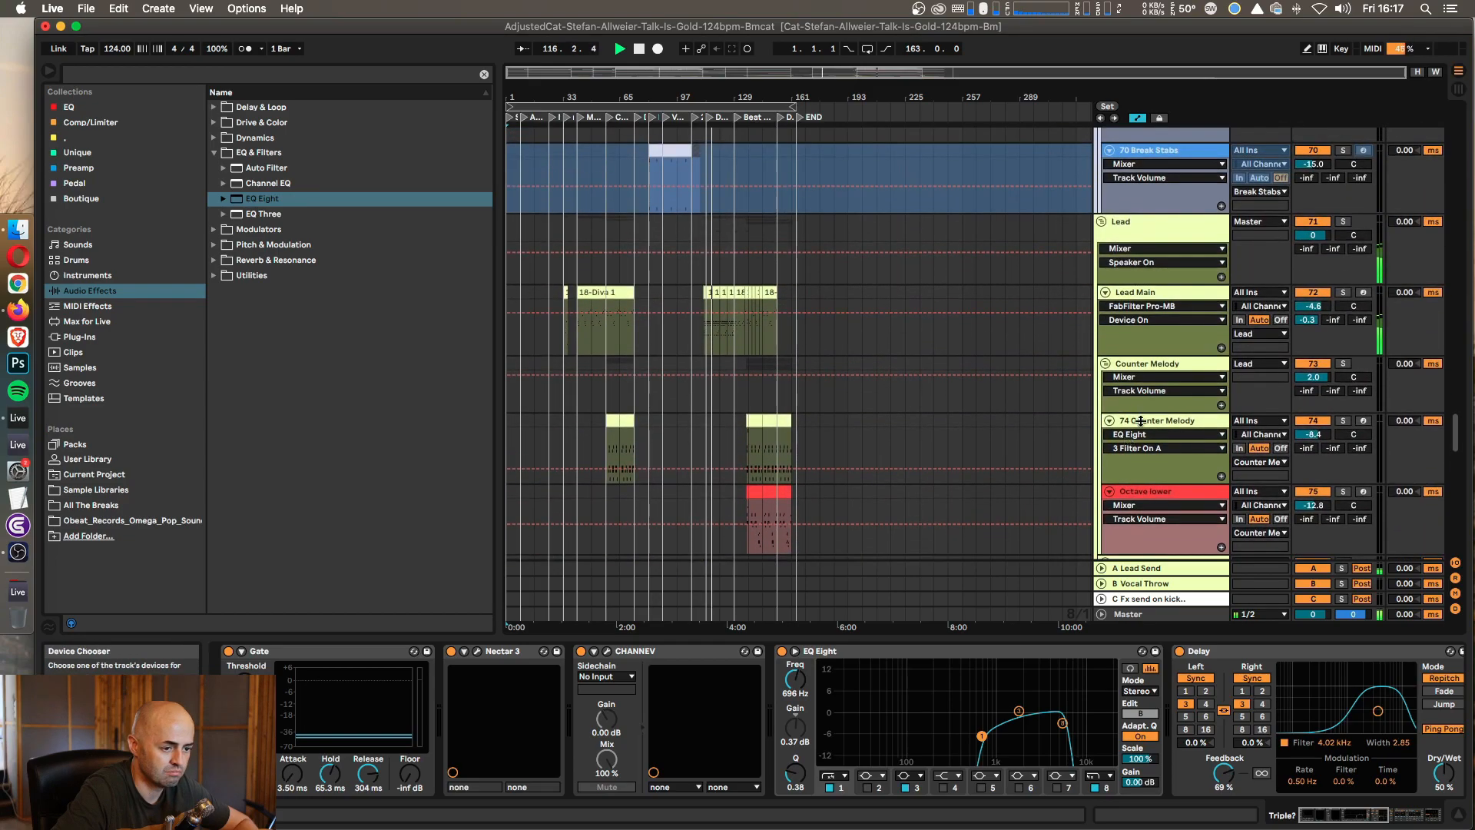
pyautogui.scroll(2, 1148, 389)
pyautogui.click(1155, 353)
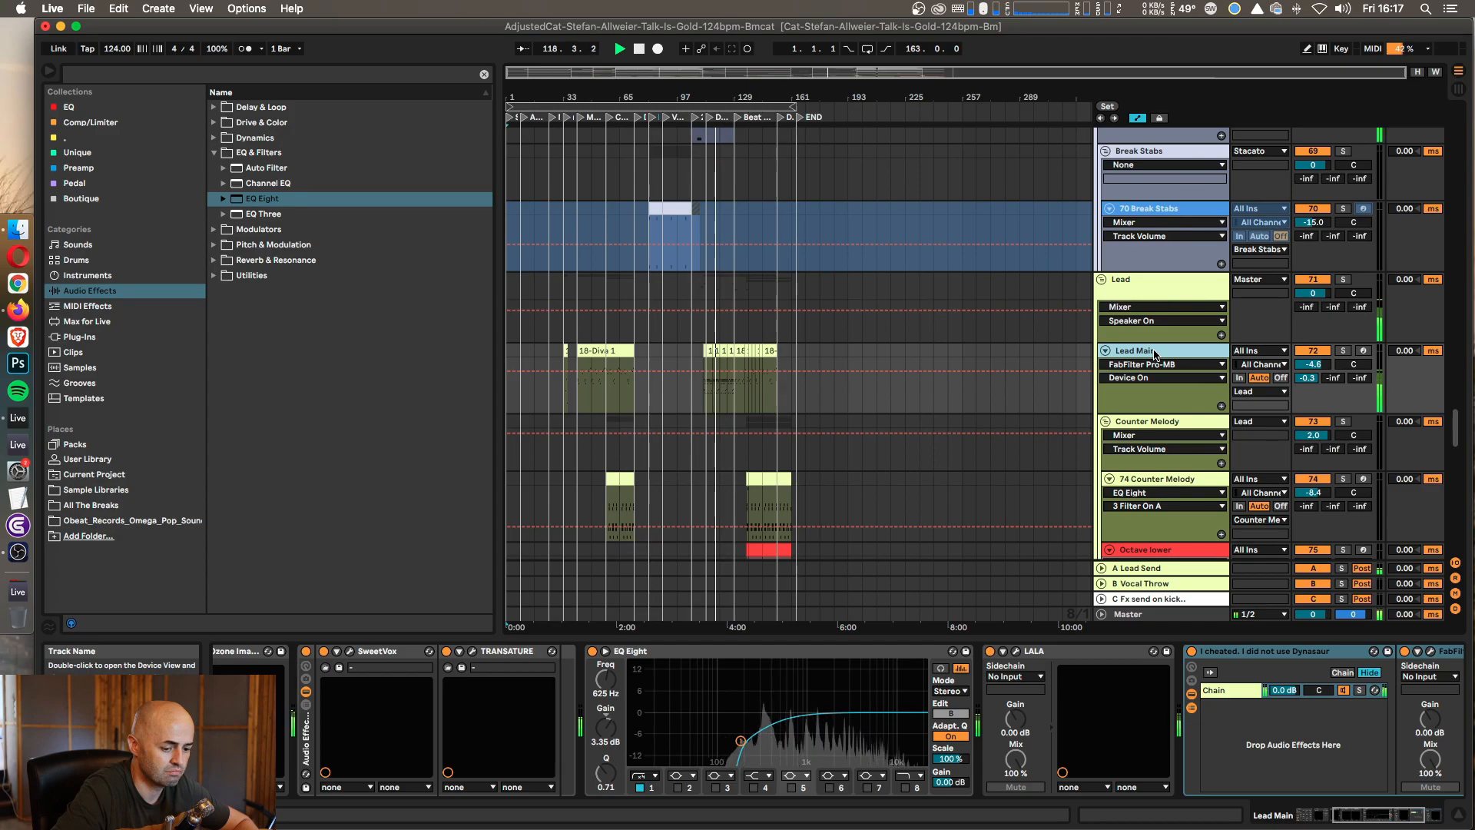
pyautogui.hscroll(-4, 914, 721)
pyautogui.hscroll(-4, 915, 720)
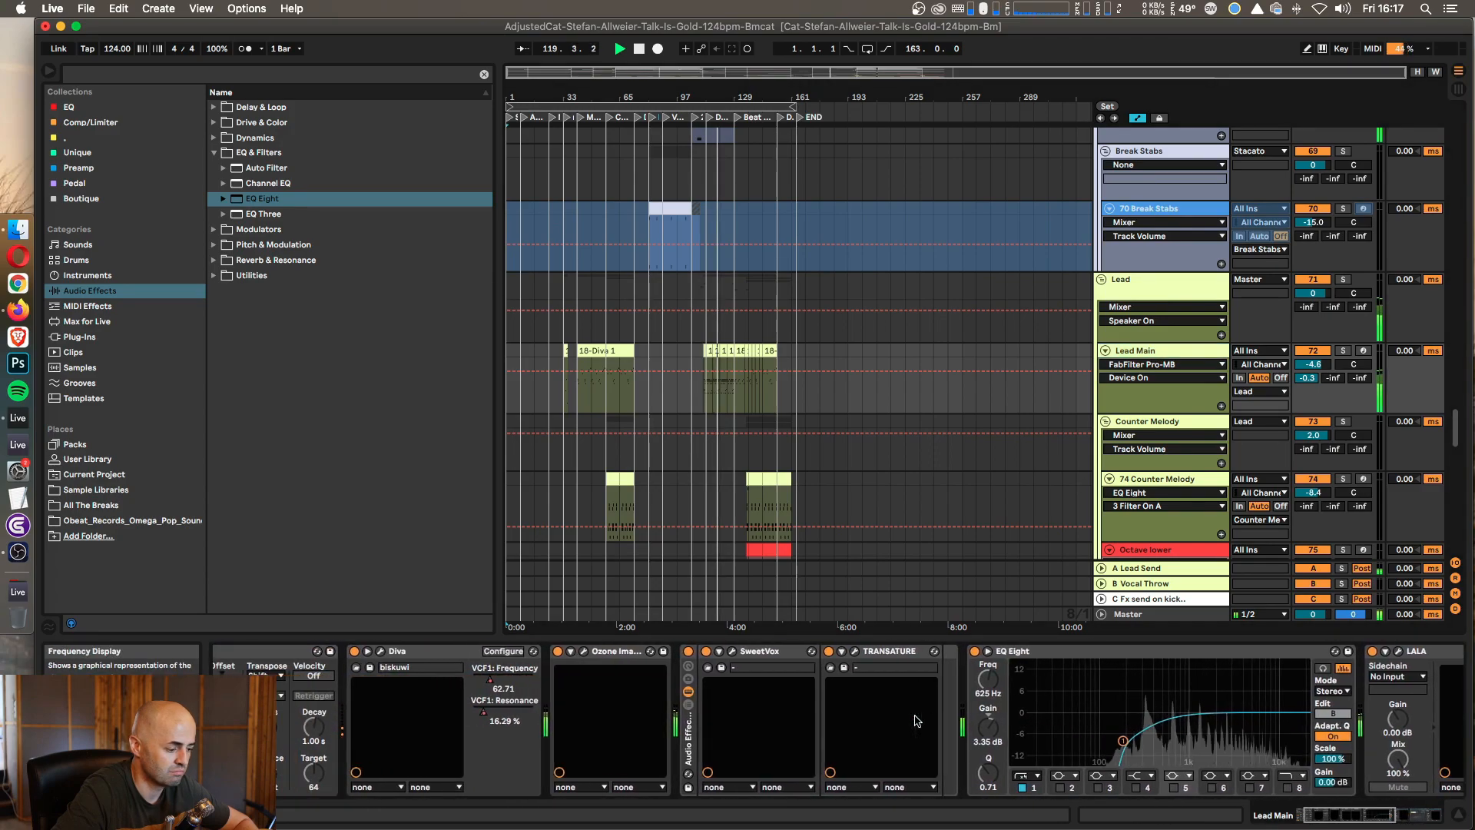
# Step: Inspect the SweetVox and TRANSATURE plug-ins on the Lead Main track side by side and close their windows
pyautogui.click(732, 655)
pyautogui.click(855, 651)
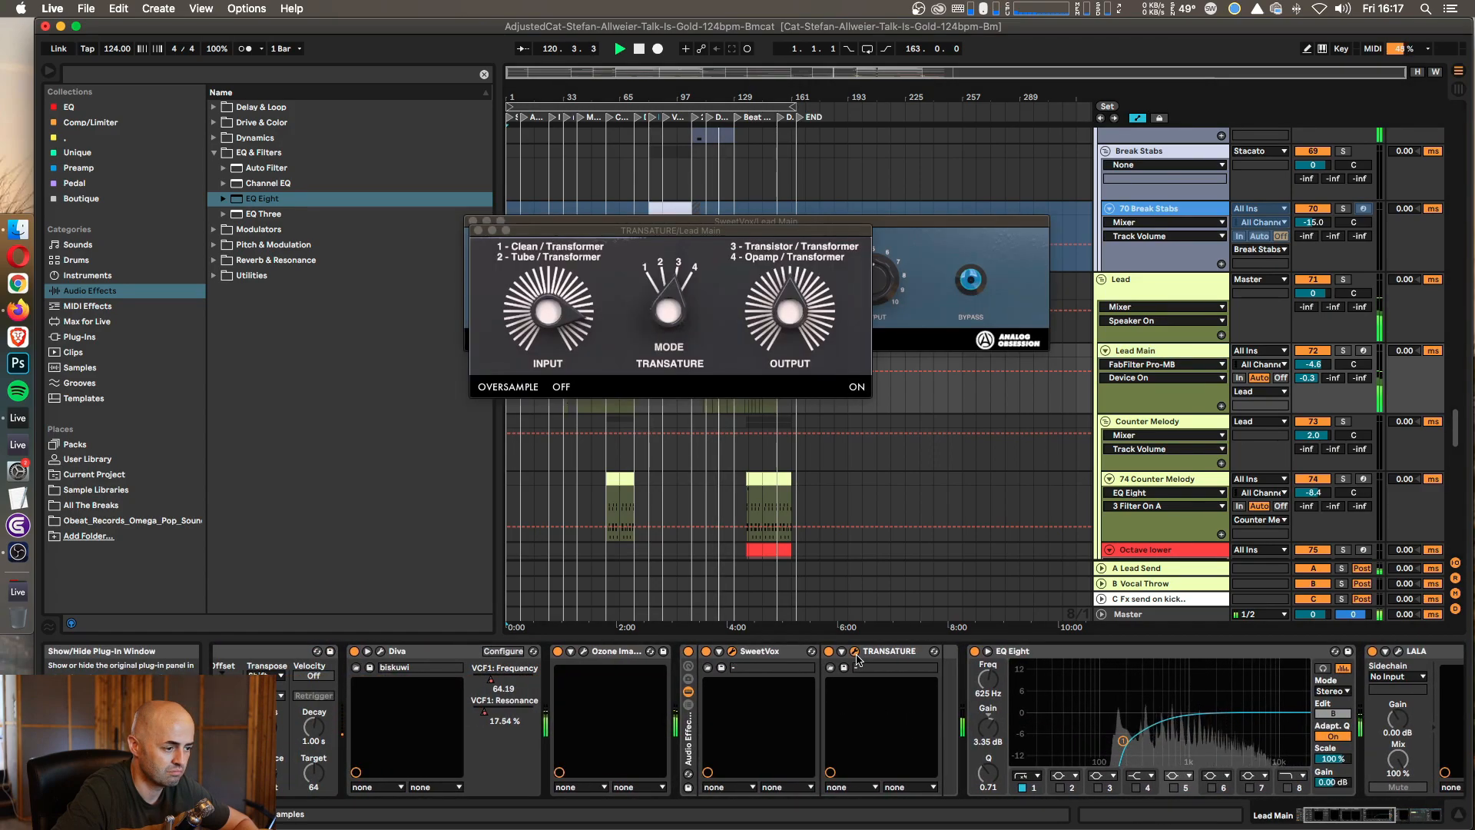
pyautogui.moveTo(794, 231); pyautogui.dragTo(802, 355)
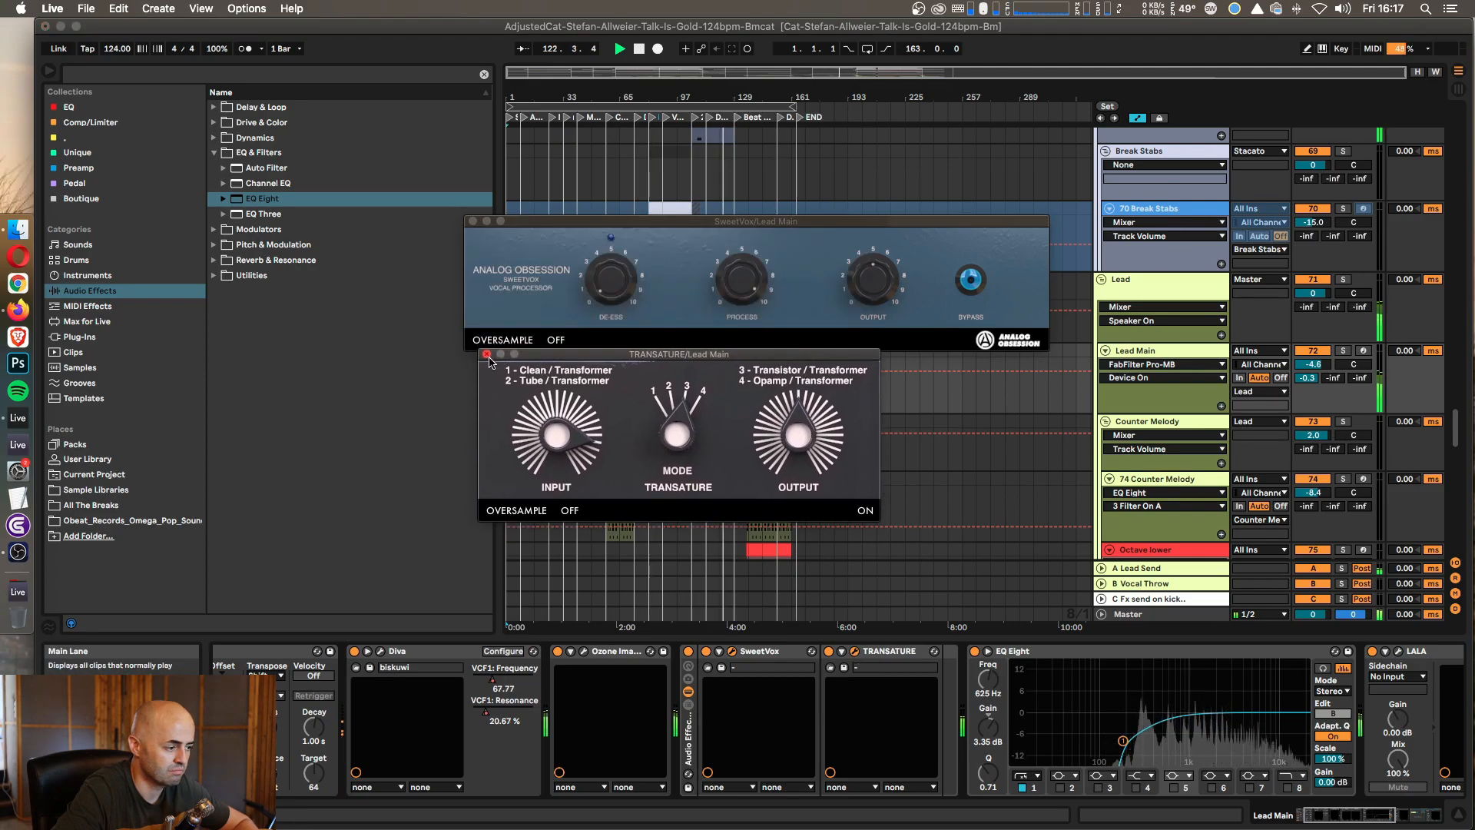
pyautogui.click(487, 355)
pyautogui.click(473, 221)
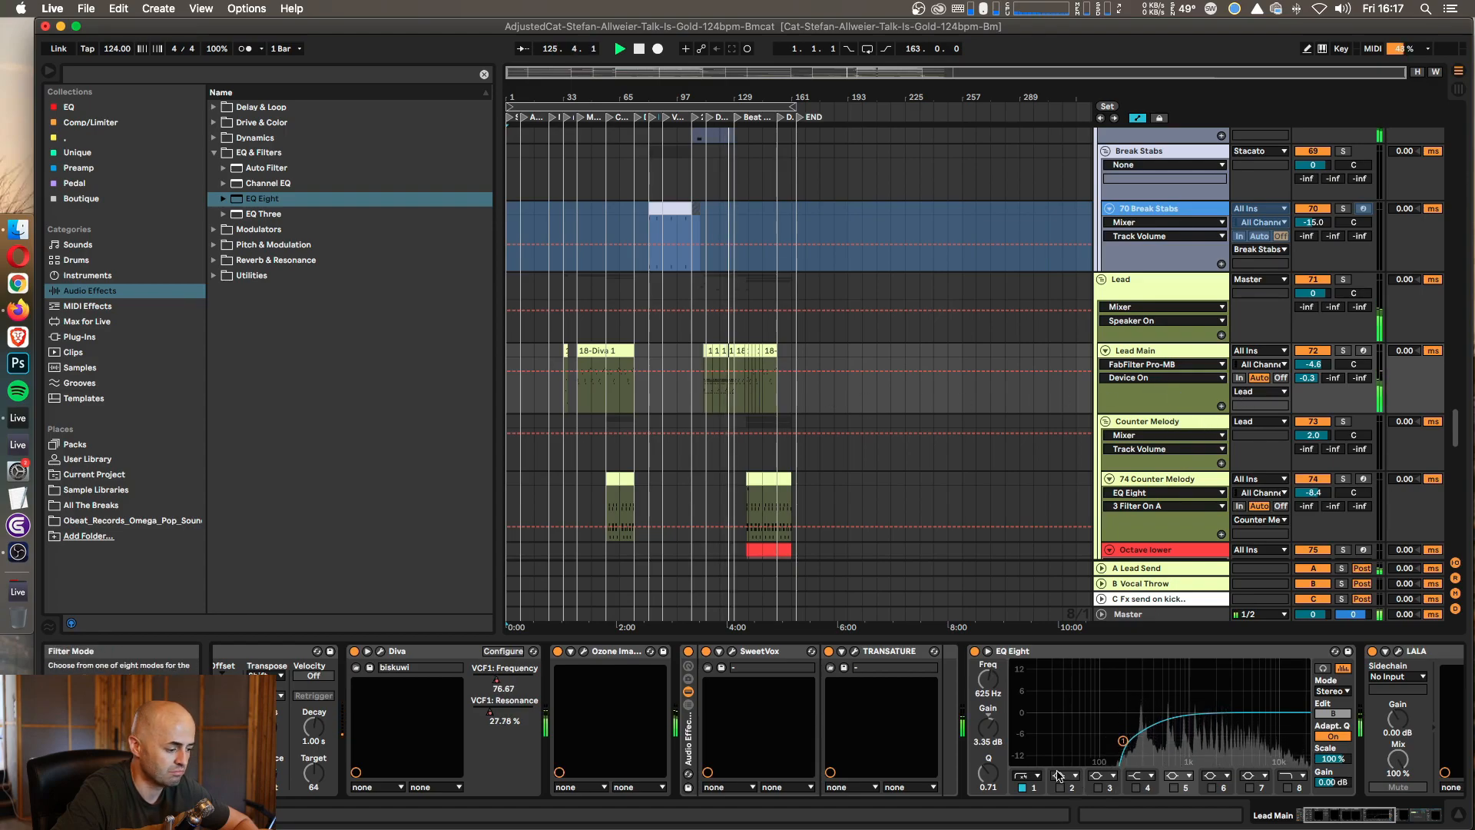
# Step: Review the rest of the Lead Main device chain and show the devices on the Counter Melody group
pyautogui.hscroll(-5, 1068, 778)
pyautogui.hscroll(15, 1059, 775)
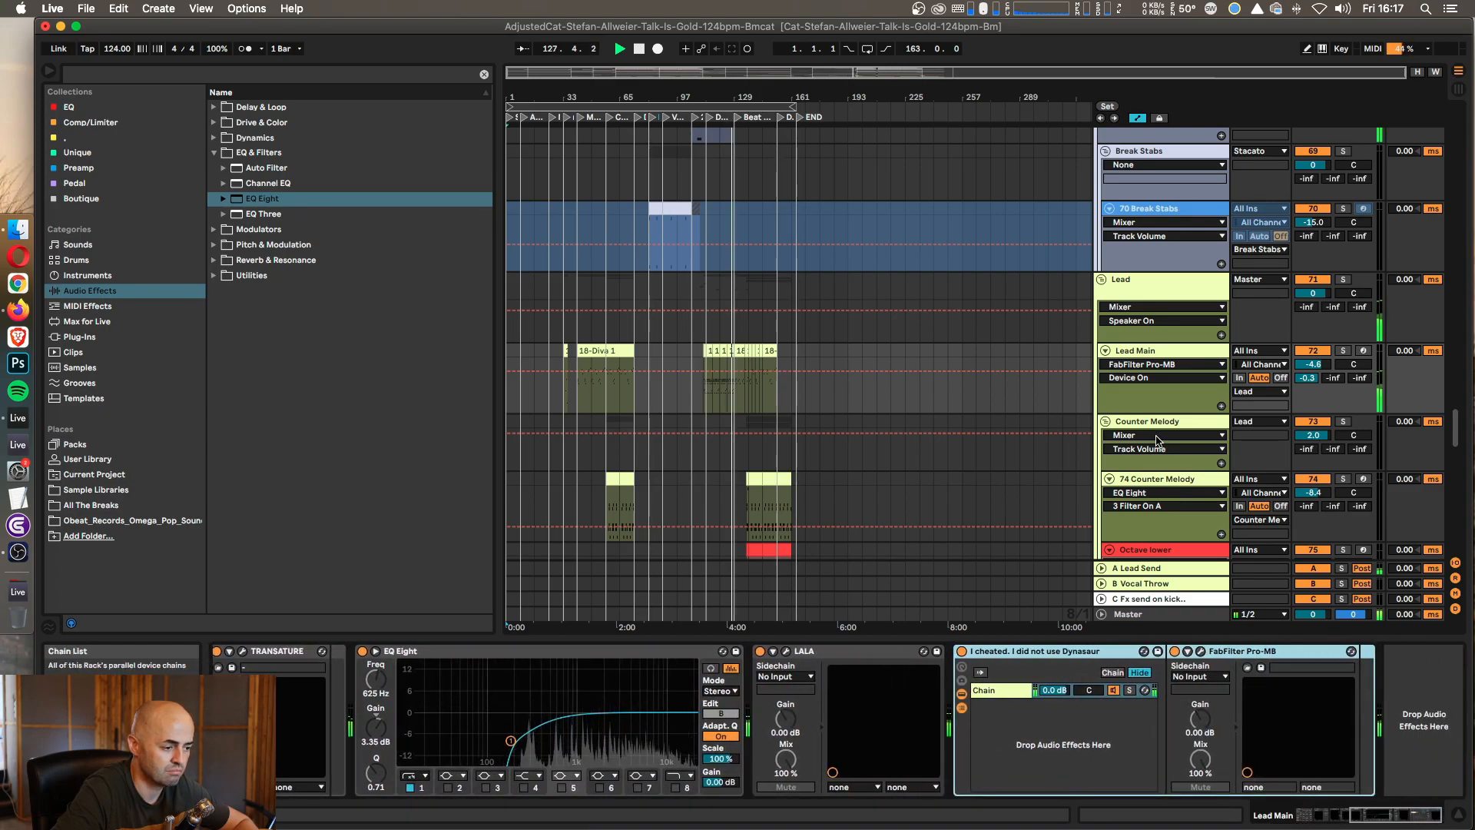
pyautogui.click(1157, 421)
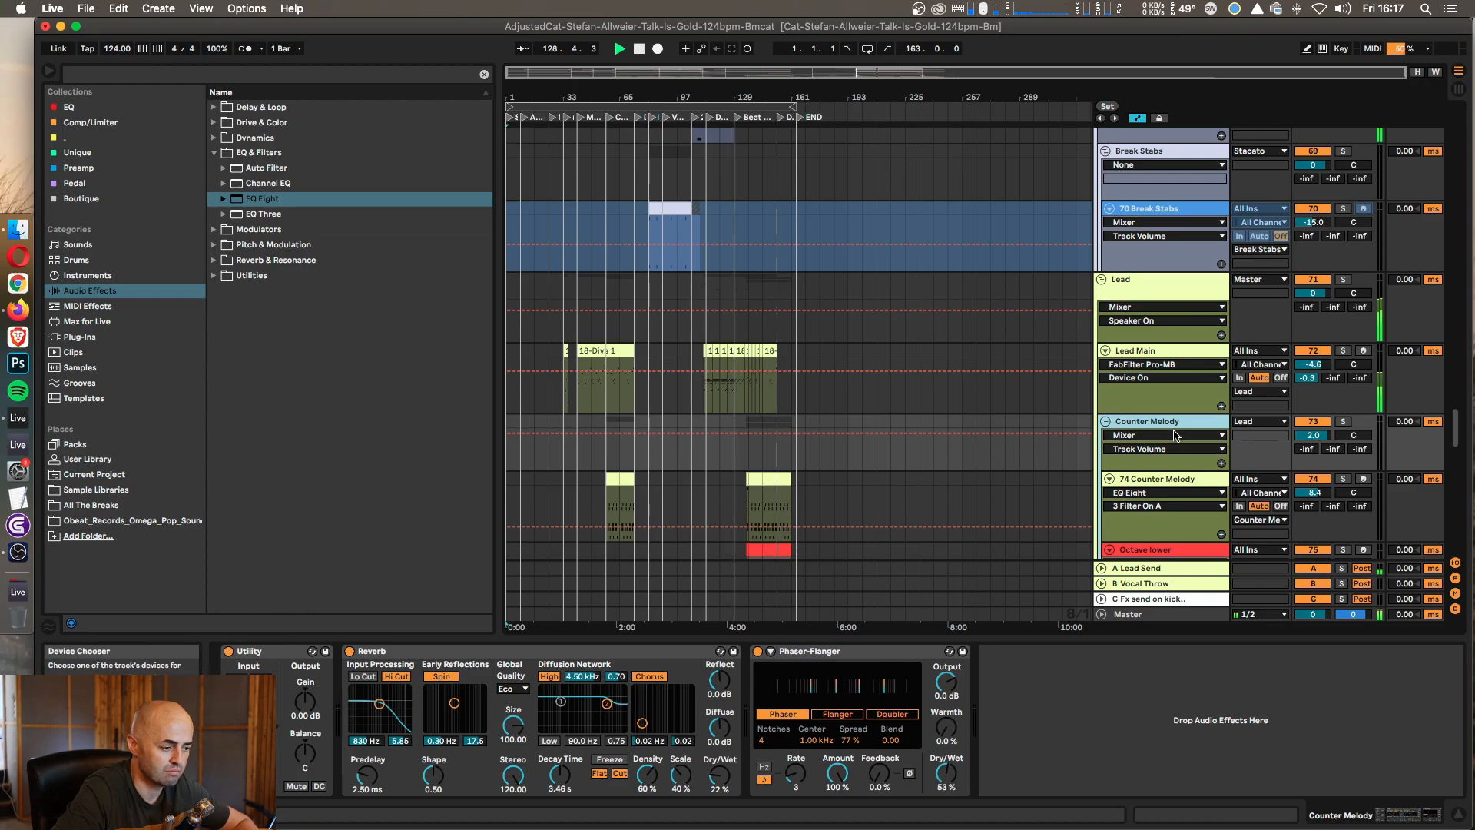
# Step: Show the Master track's device chain, inspect the Harqules equalizer and close its plug-in window
pyautogui.scroll(-10, 1174, 436)
pyautogui.scroll(-10, 1174, 430)
pyautogui.scroll(-4, 1173, 430)
pyautogui.scroll(-5, 1173, 431)
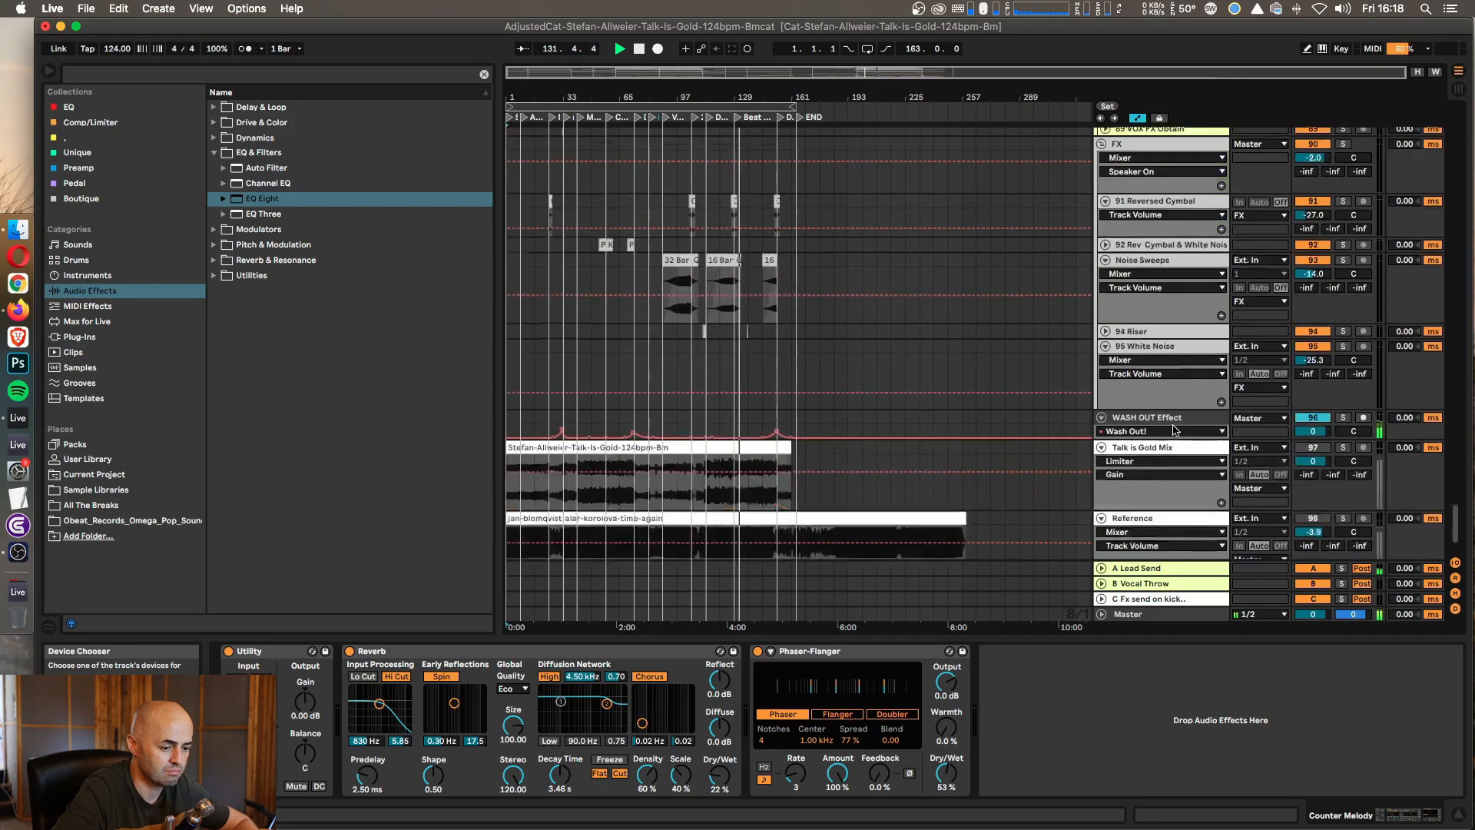
pyautogui.click(1132, 619)
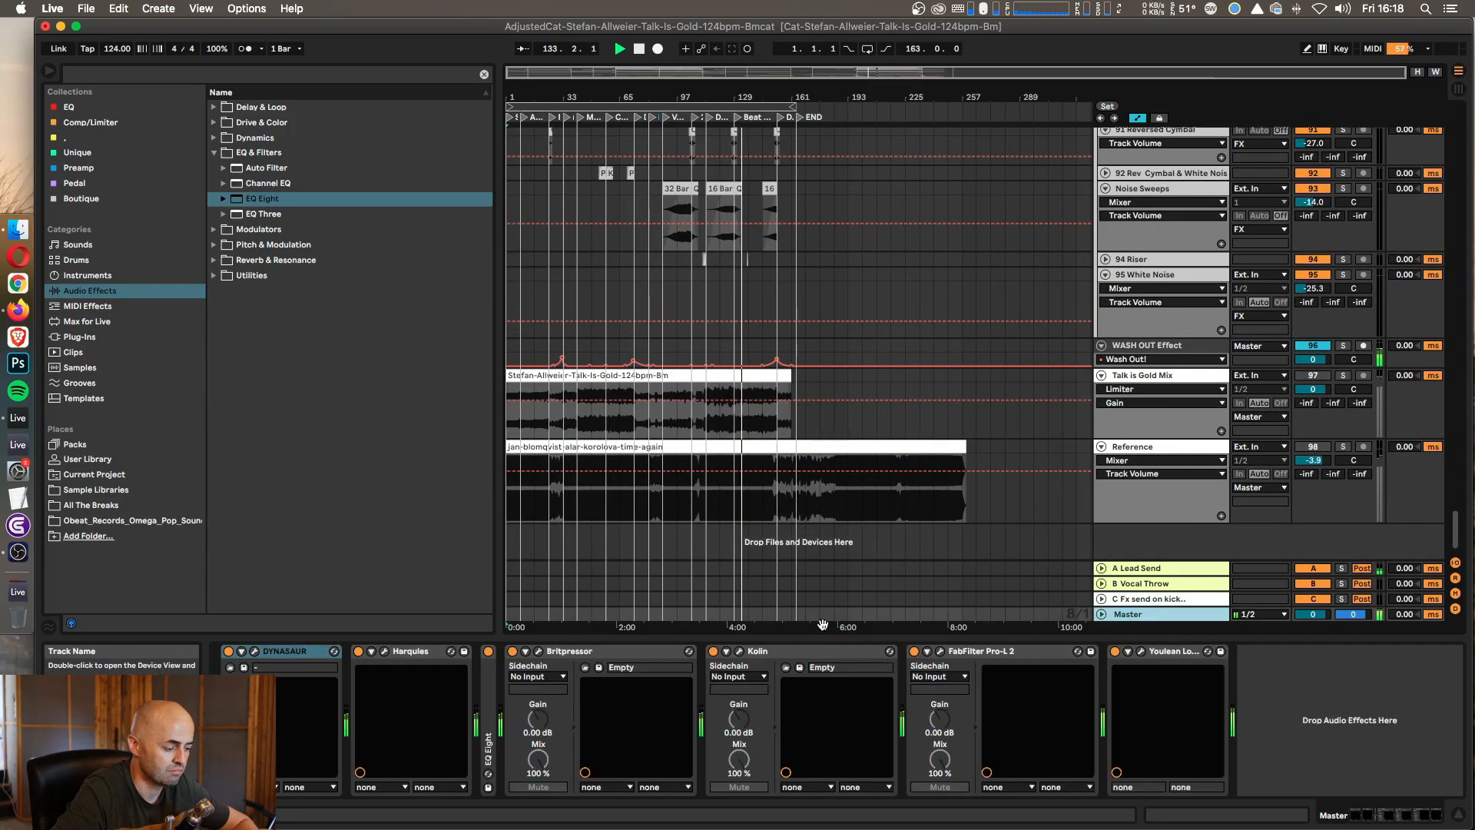
pyautogui.click(385, 652)
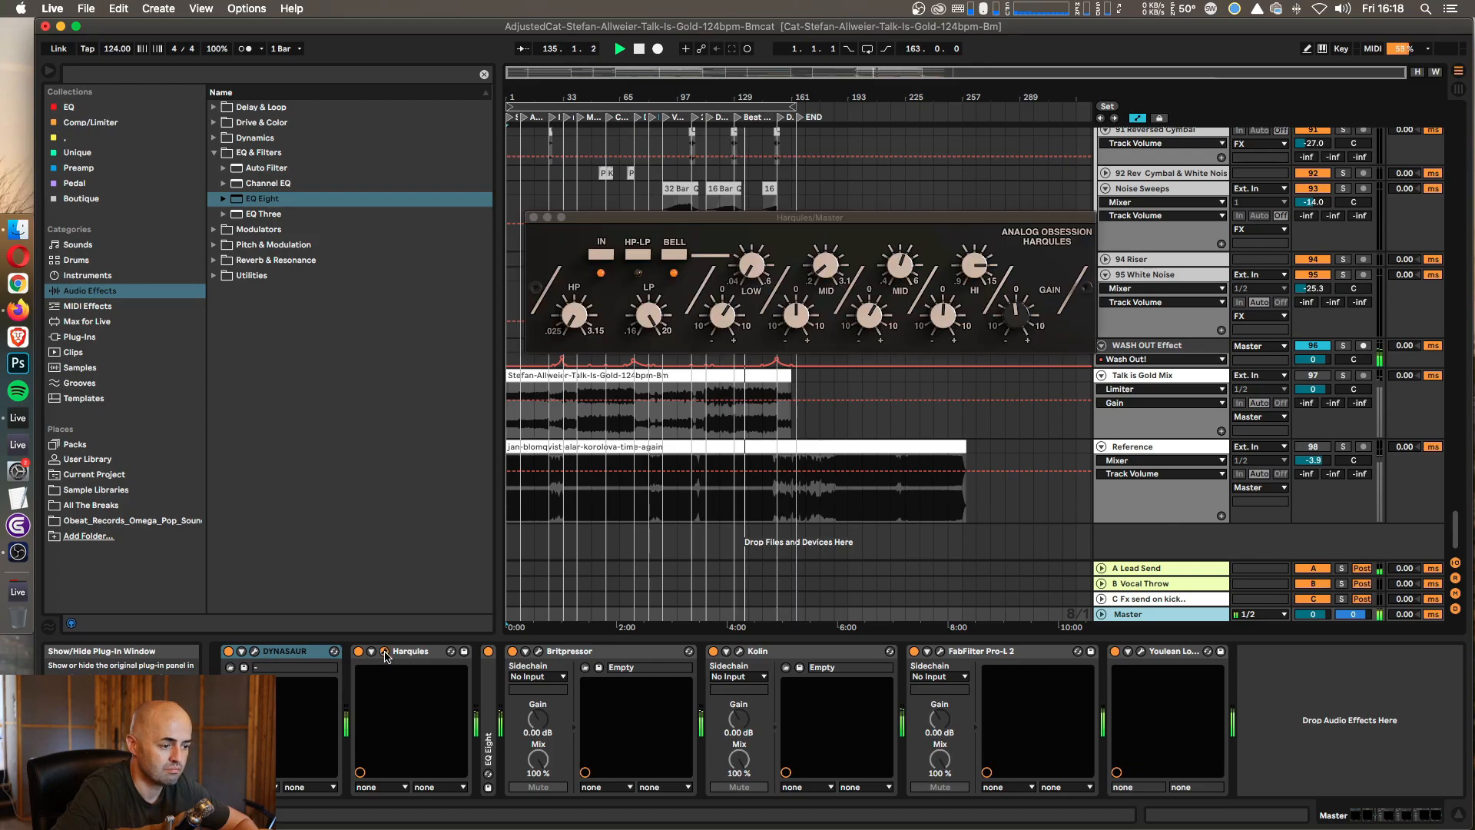
pyautogui.click(385, 652)
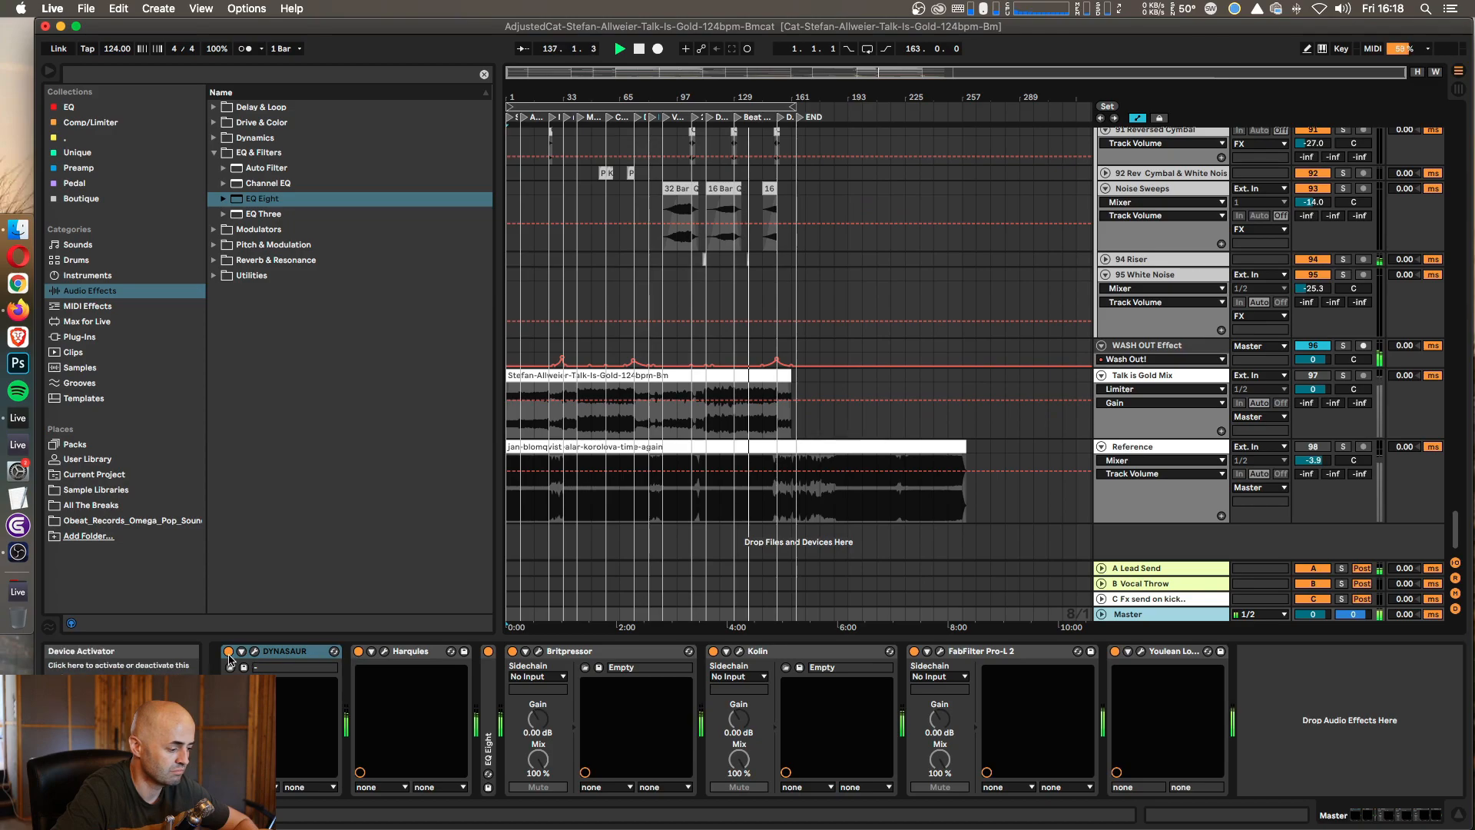
# Step: Unfold the EQ Eight on the Master track, then inspect the Britpressor and Kolin compressors and close their windows
pyautogui.doubleClick(488, 718)
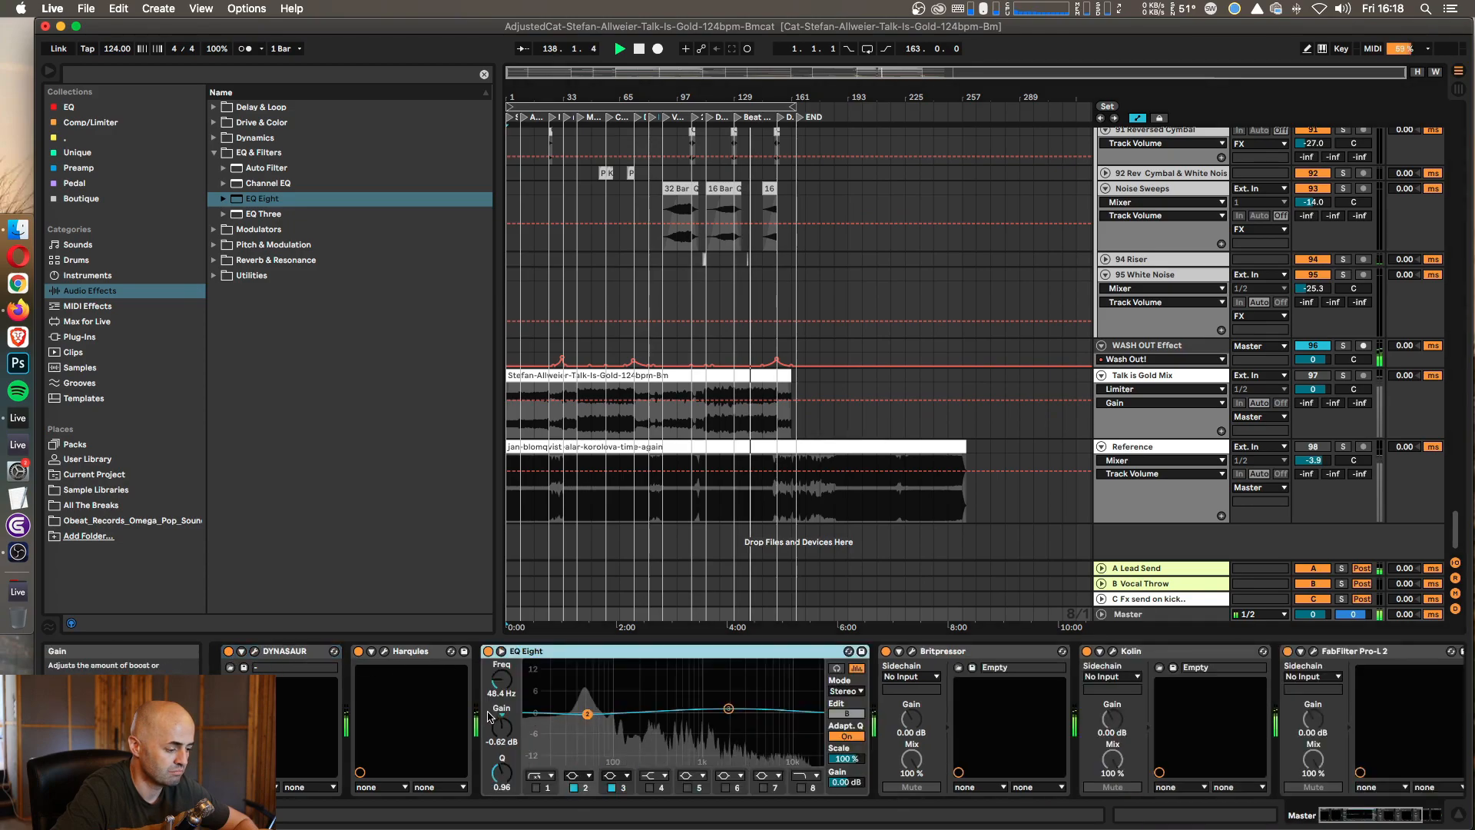
pyautogui.click(886, 651)
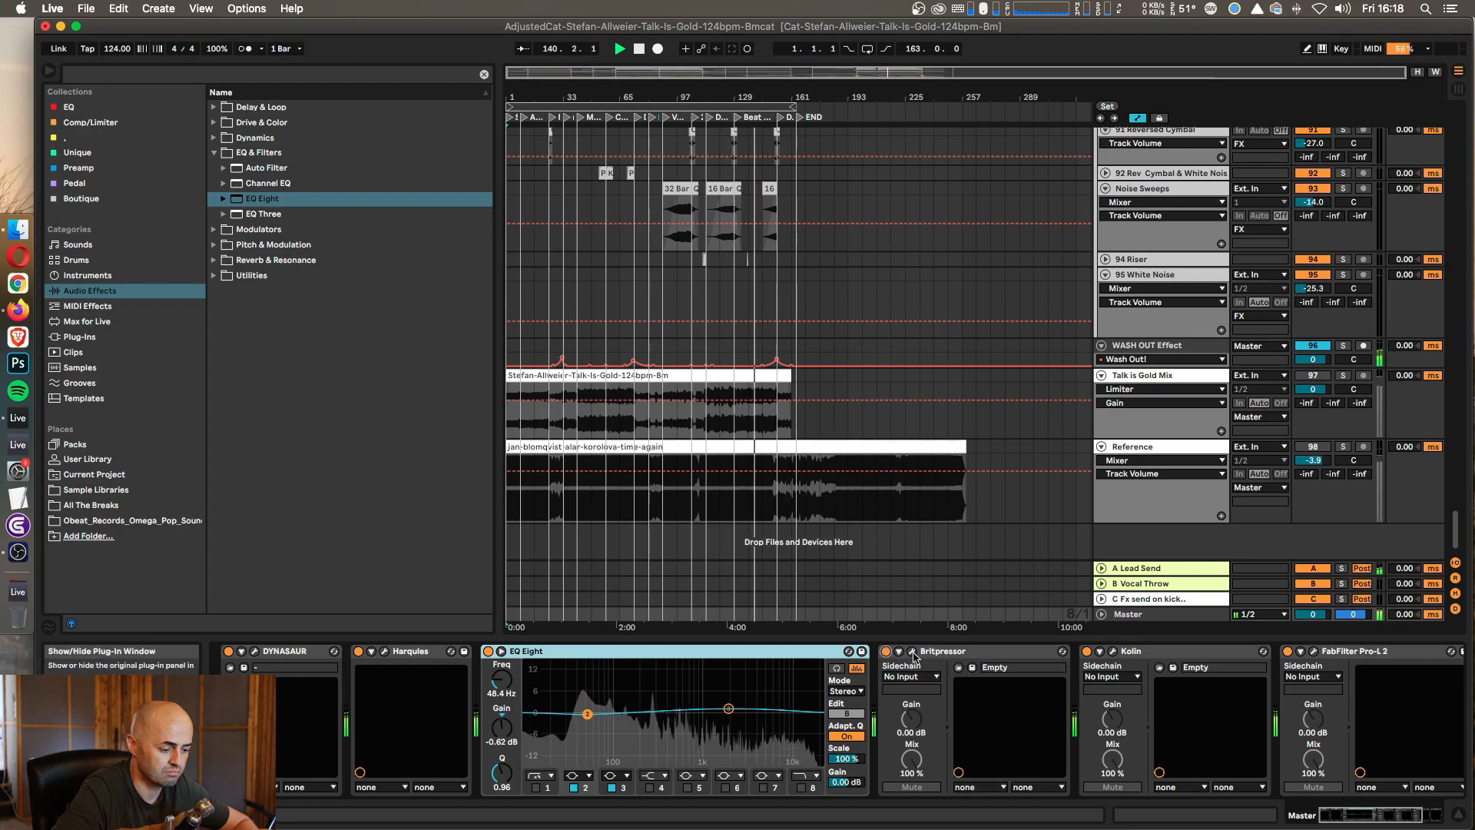
pyautogui.click(912, 651)
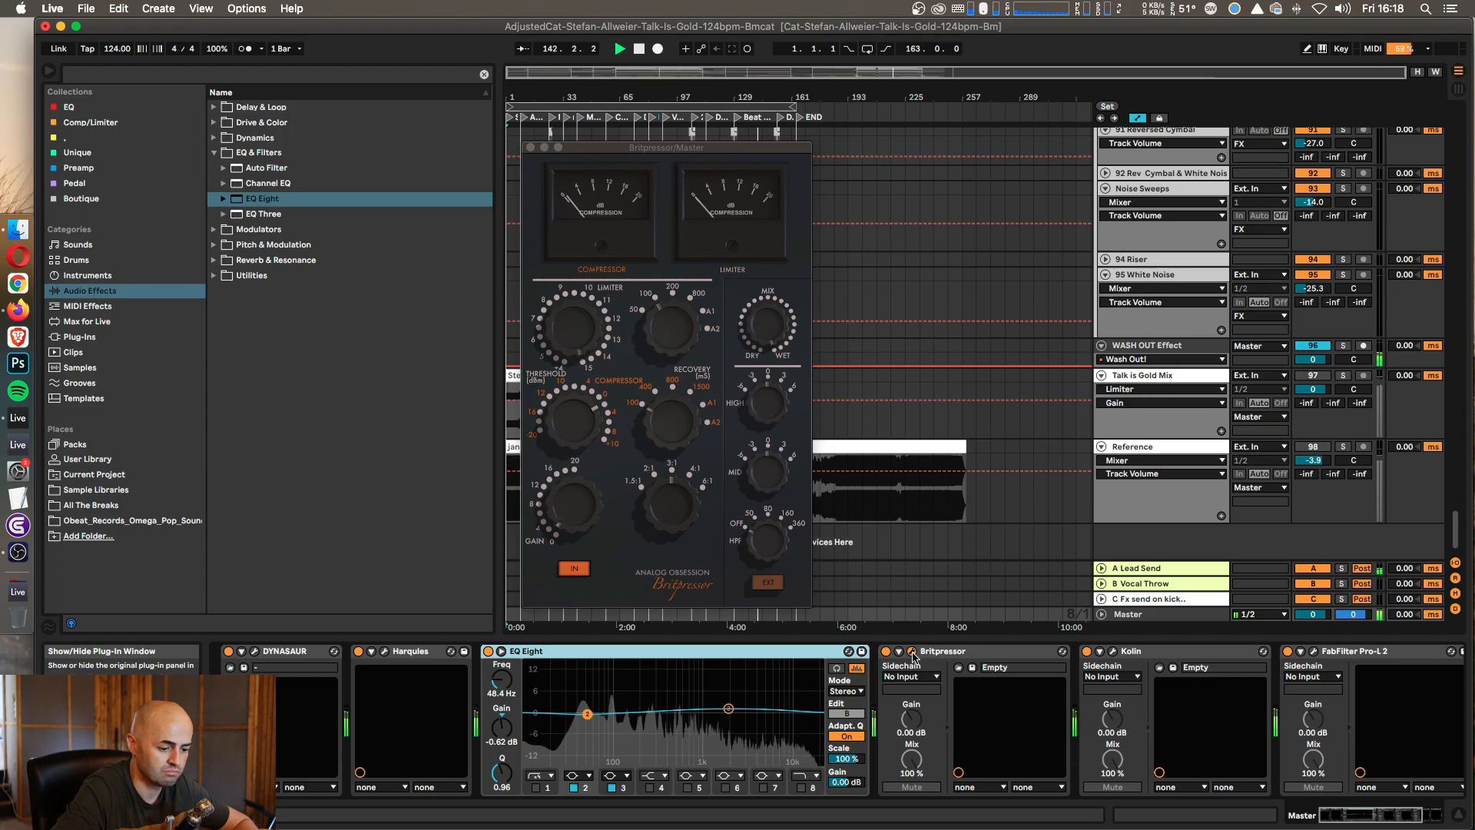
pyautogui.click(1114, 653)
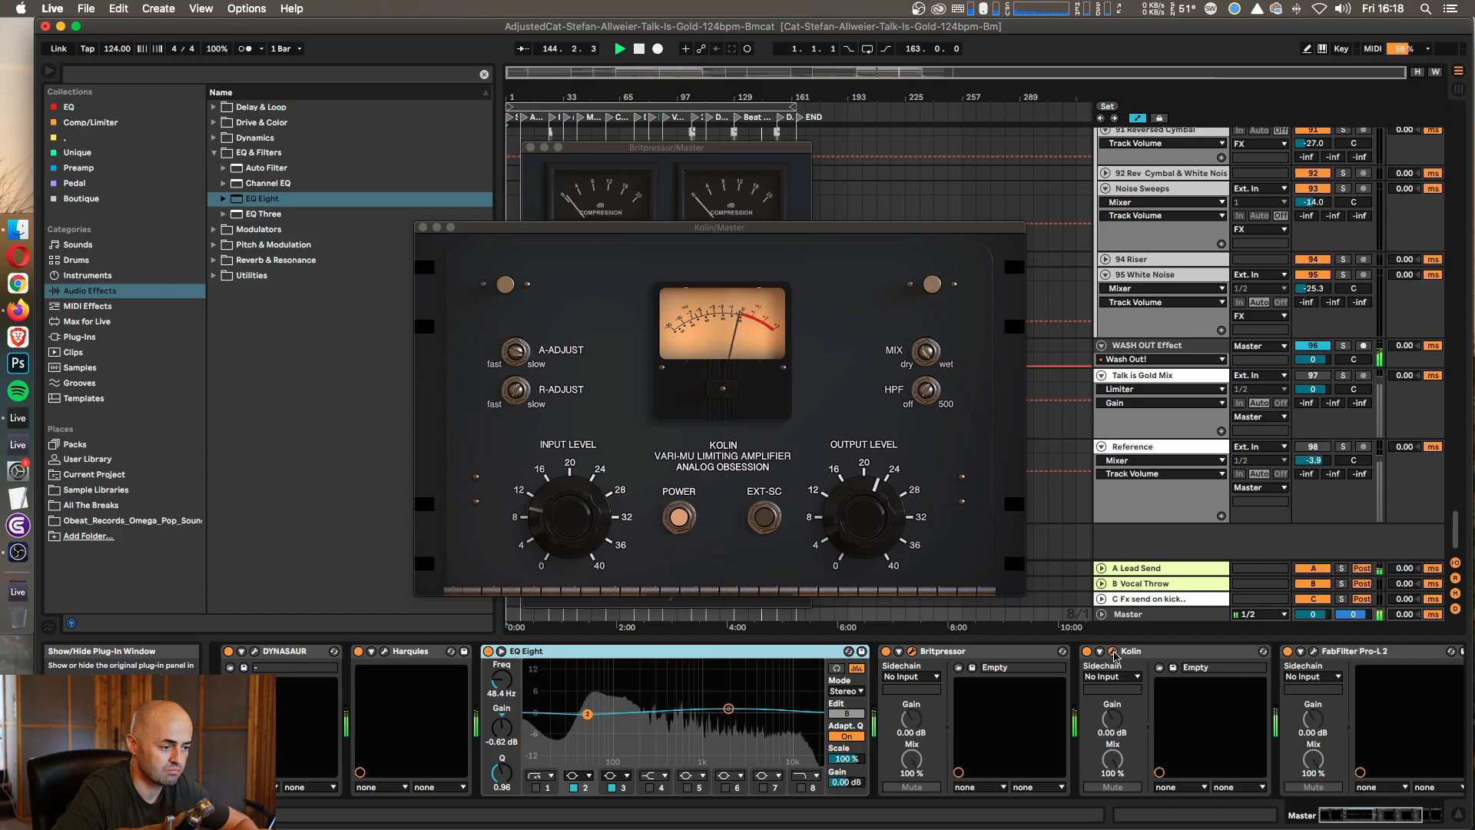
pyautogui.click(1114, 652)
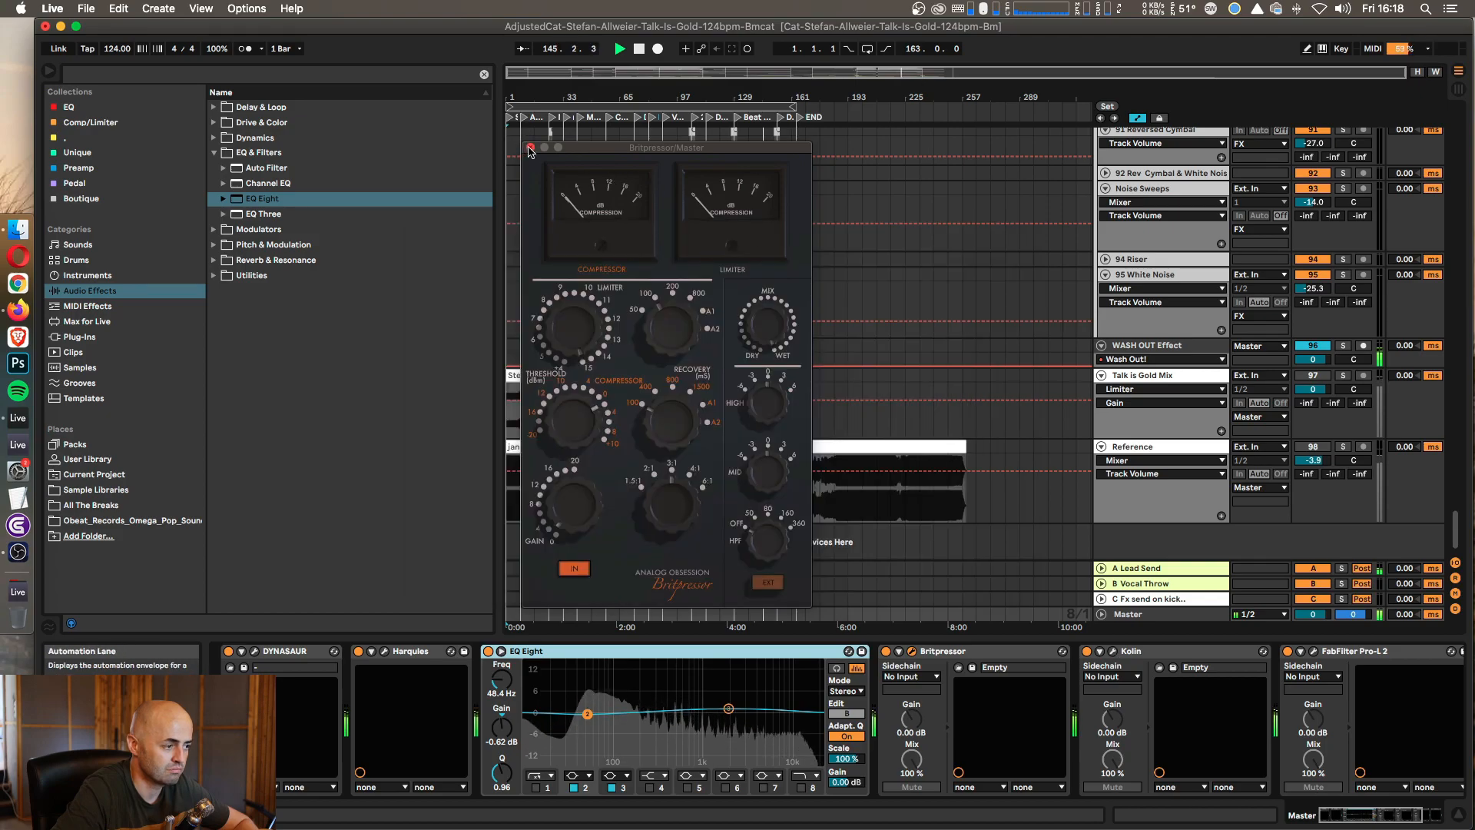
pyautogui.click(530, 148)
# Step: Open the FabFilter Pro-L 2 limiter window on the Master track
pyautogui.hscroll(5, 1075, 715)
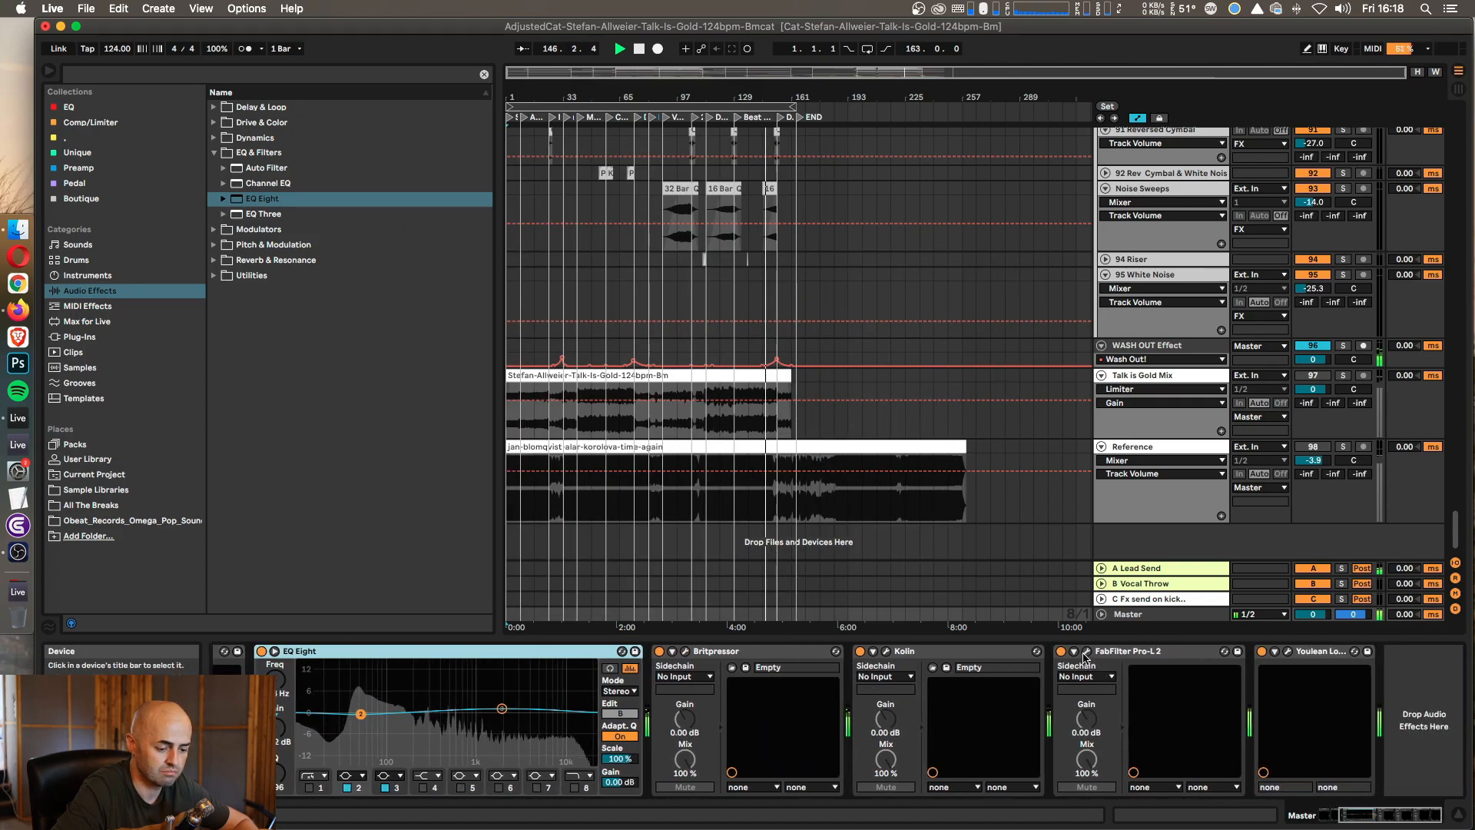
pyautogui.click(1085, 651)
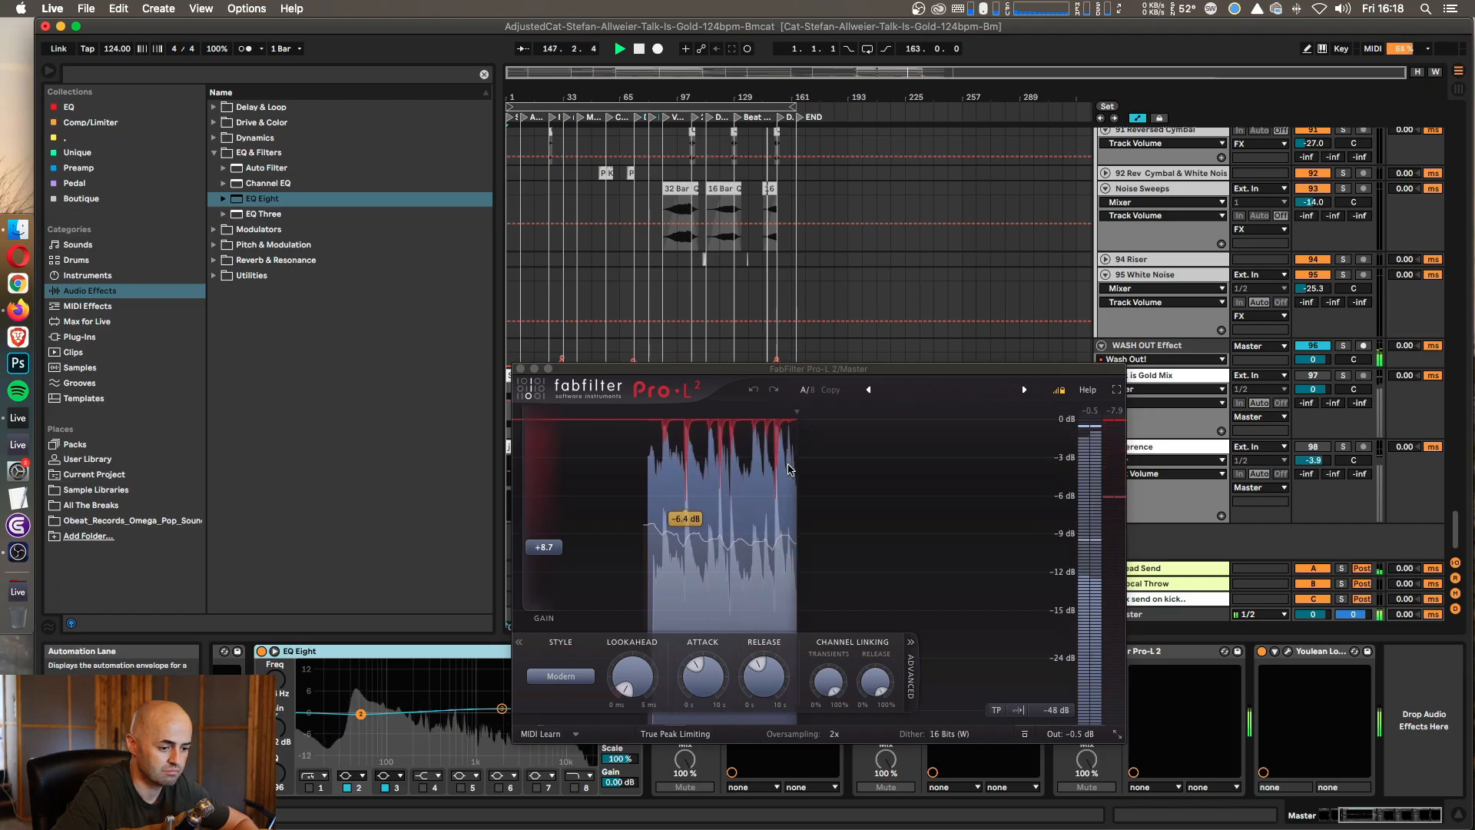
# Step: Close the Pro-L 2 limiter window, check the master loudness in Youlean Loudness Meter 2 and close it
pyautogui.click(520, 368)
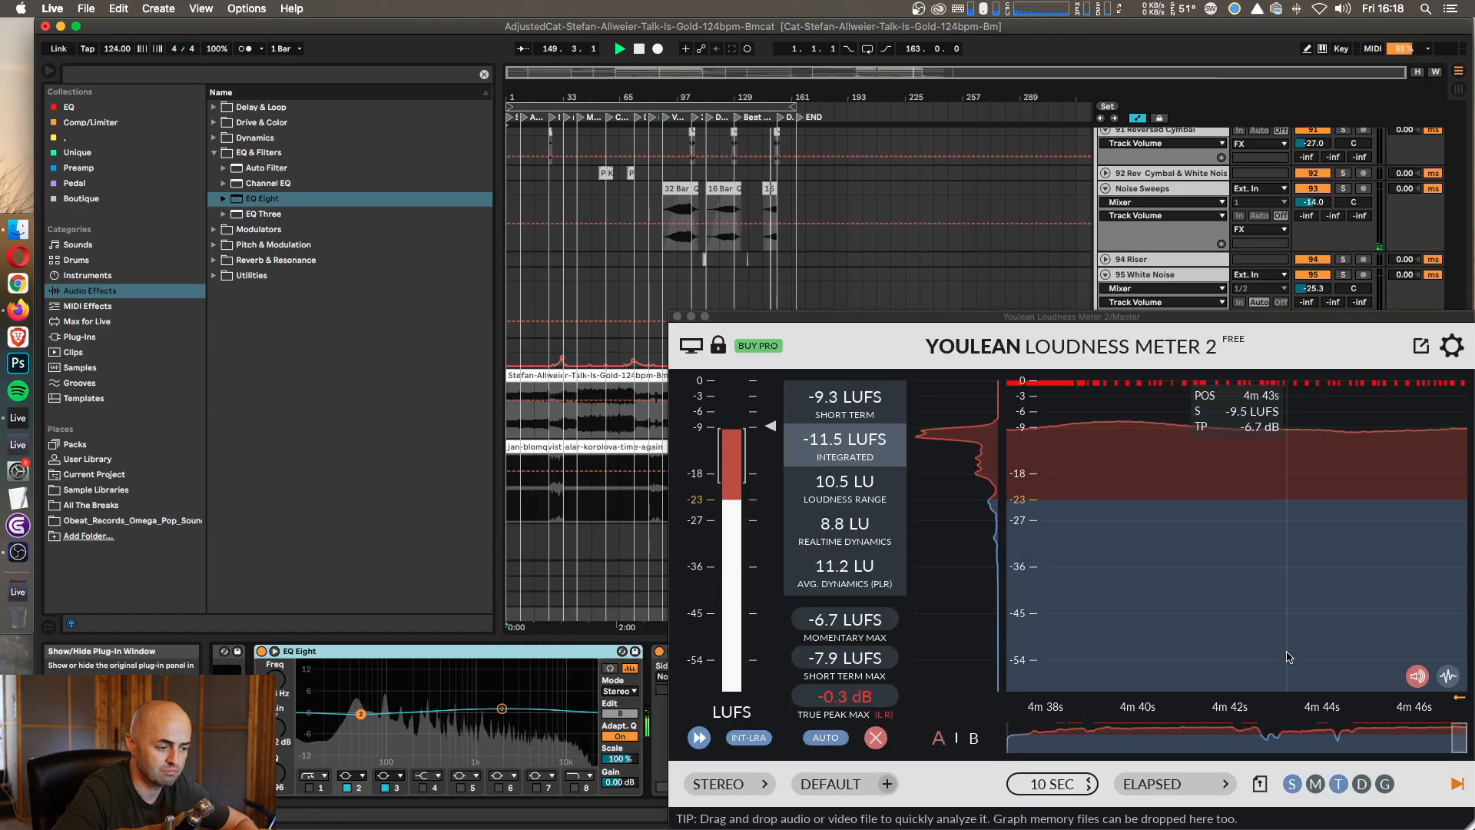
pyautogui.click(677, 317)
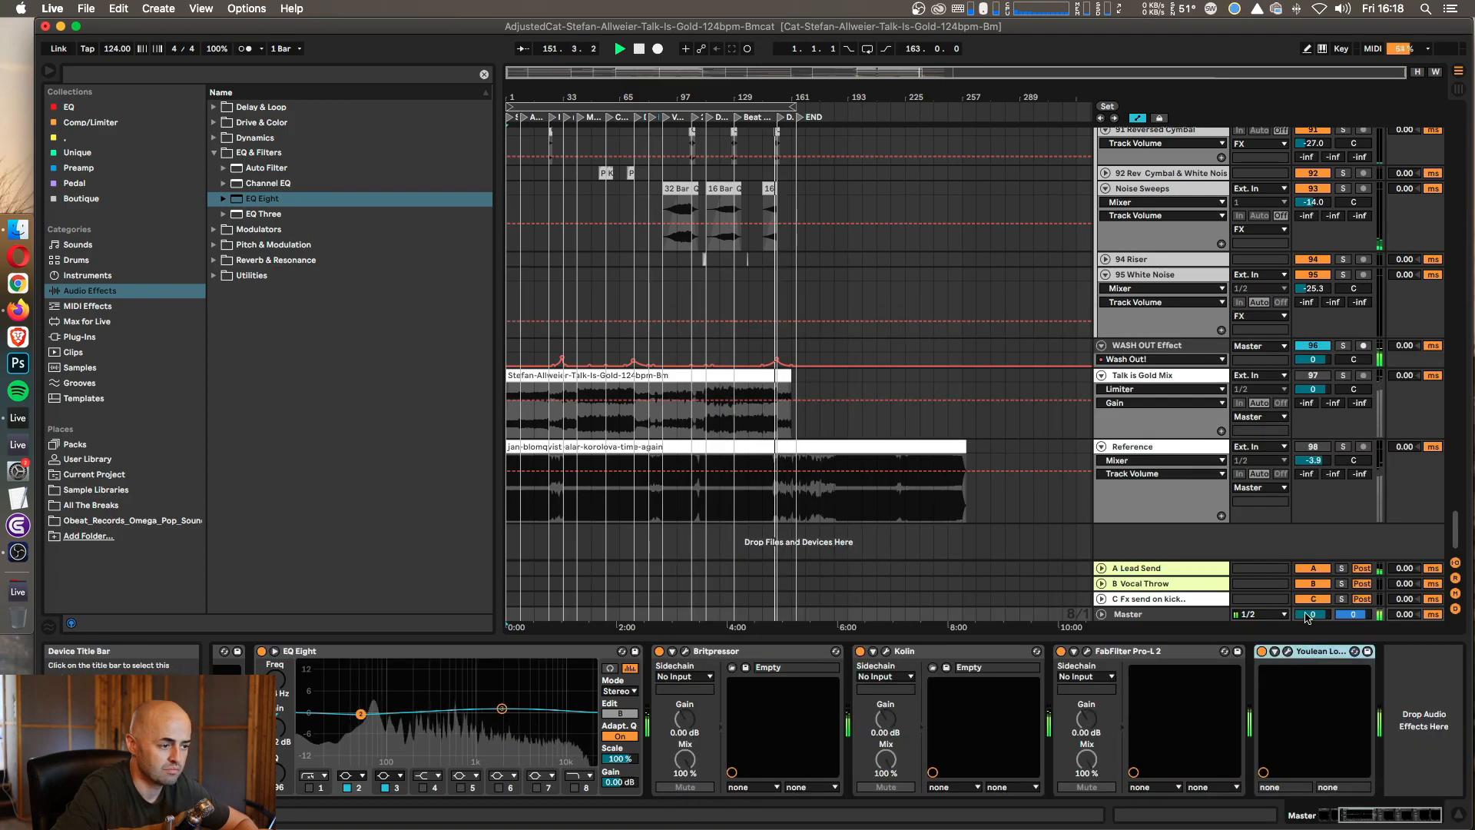
# Step: Look over all tracks of the arrangement from the reference mixes back to the drums while the song plays out
pyautogui.scroll(1, 1206, 394)
pyautogui.scroll(10, 1204, 394)
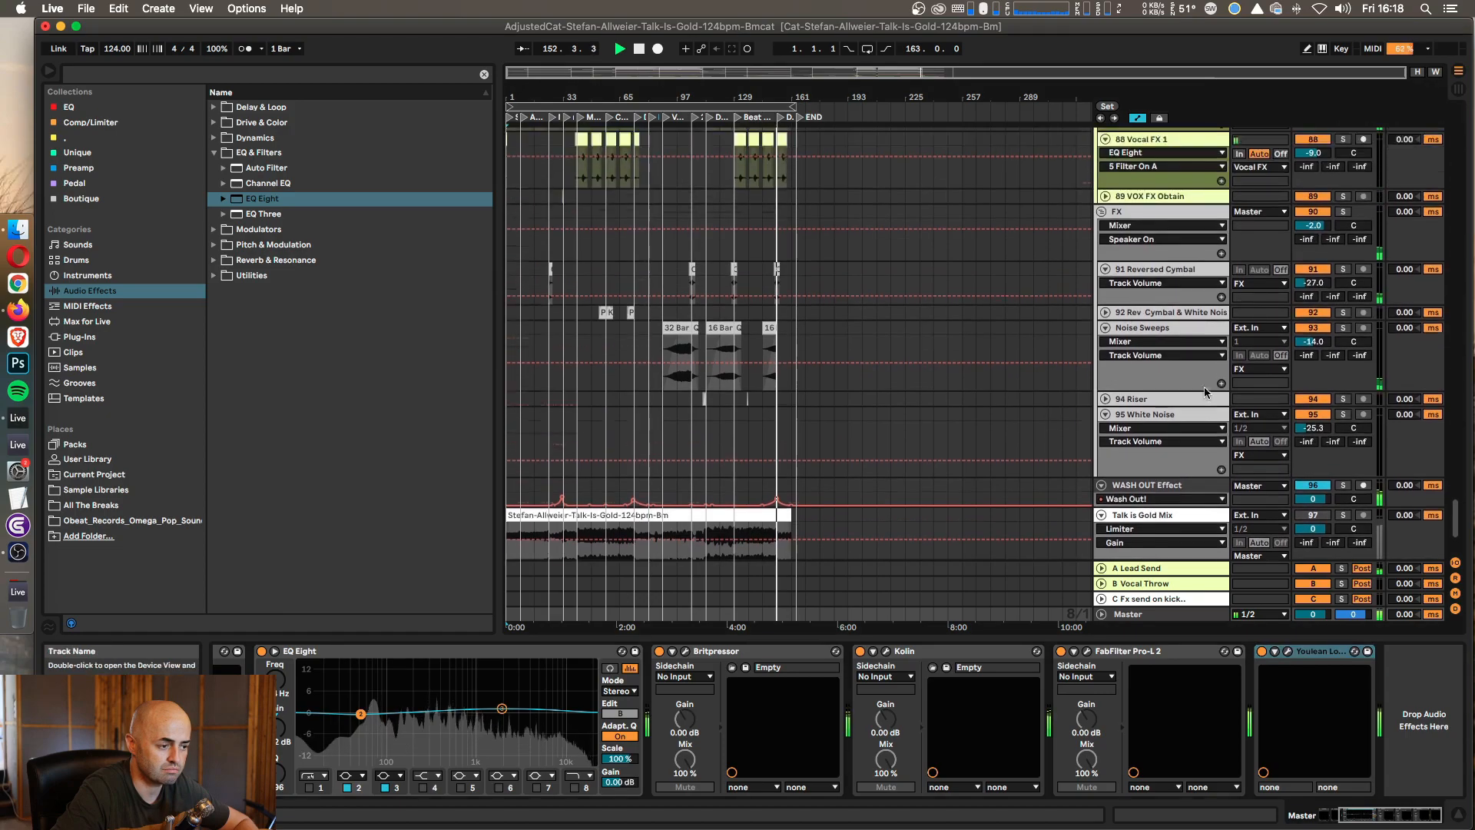
pyautogui.scroll(15, 1204, 394)
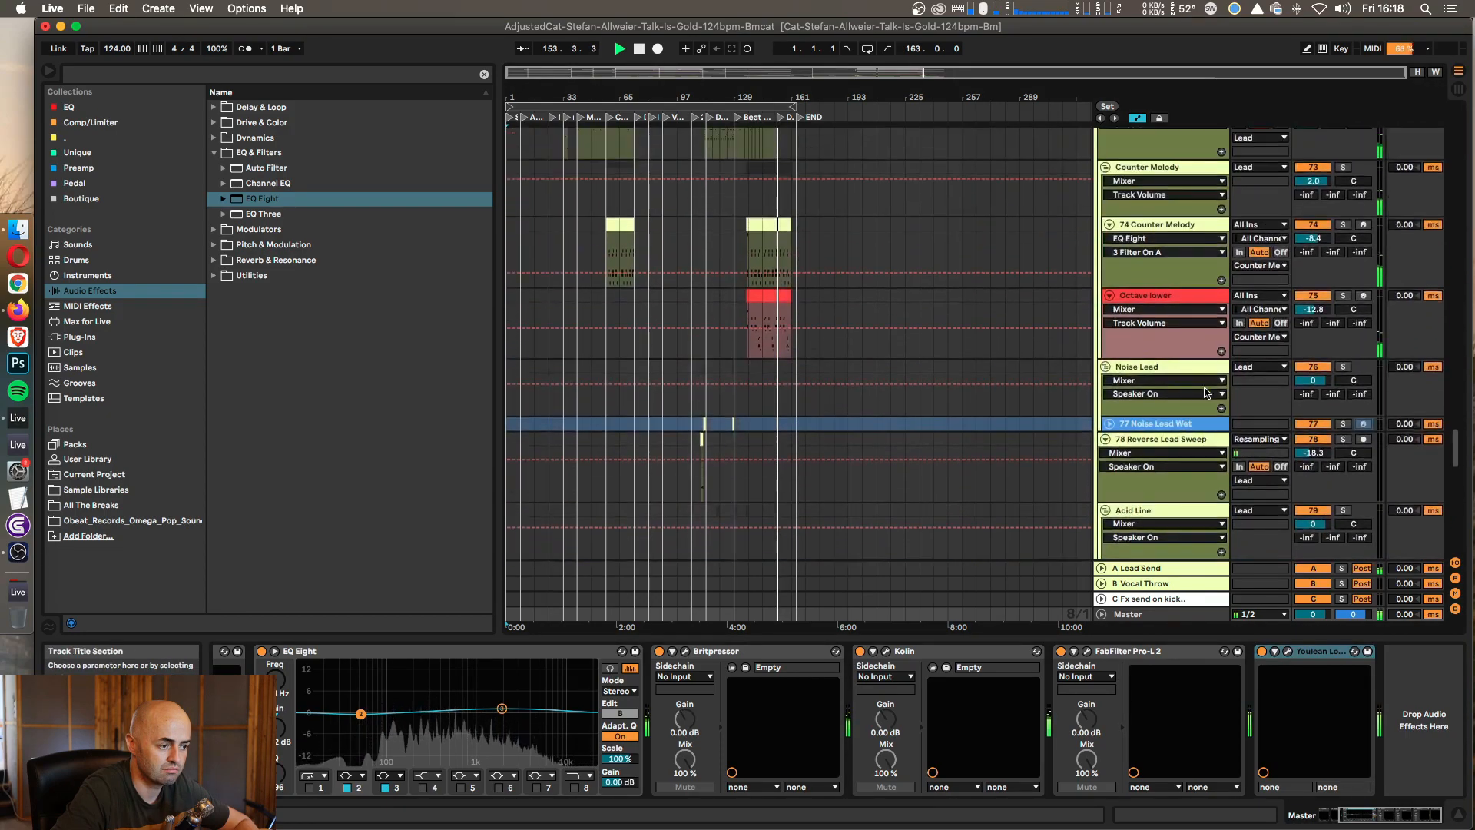
pyautogui.scroll(15, 1205, 392)
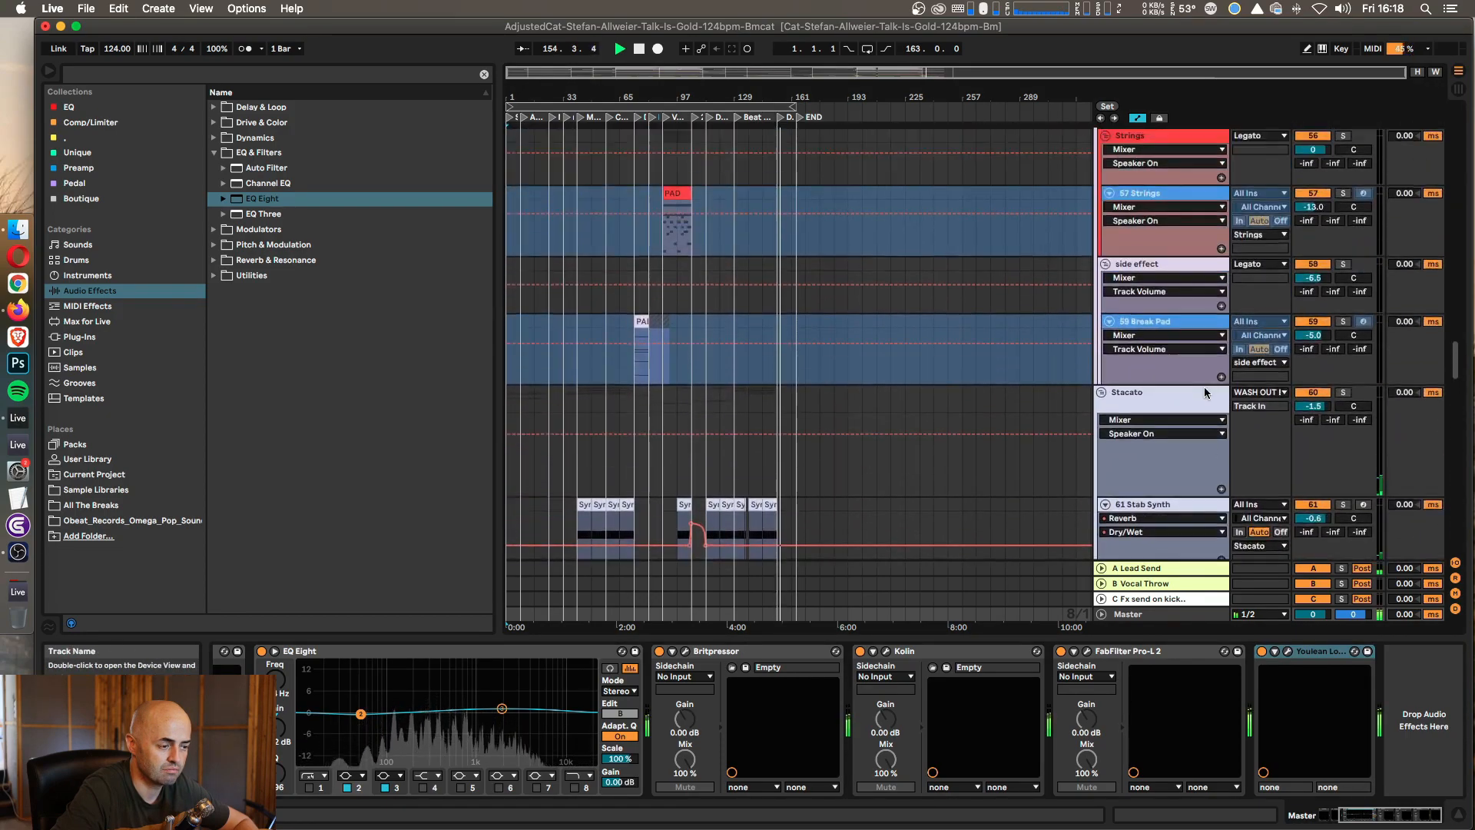
pyautogui.scroll(15, 1204, 392)
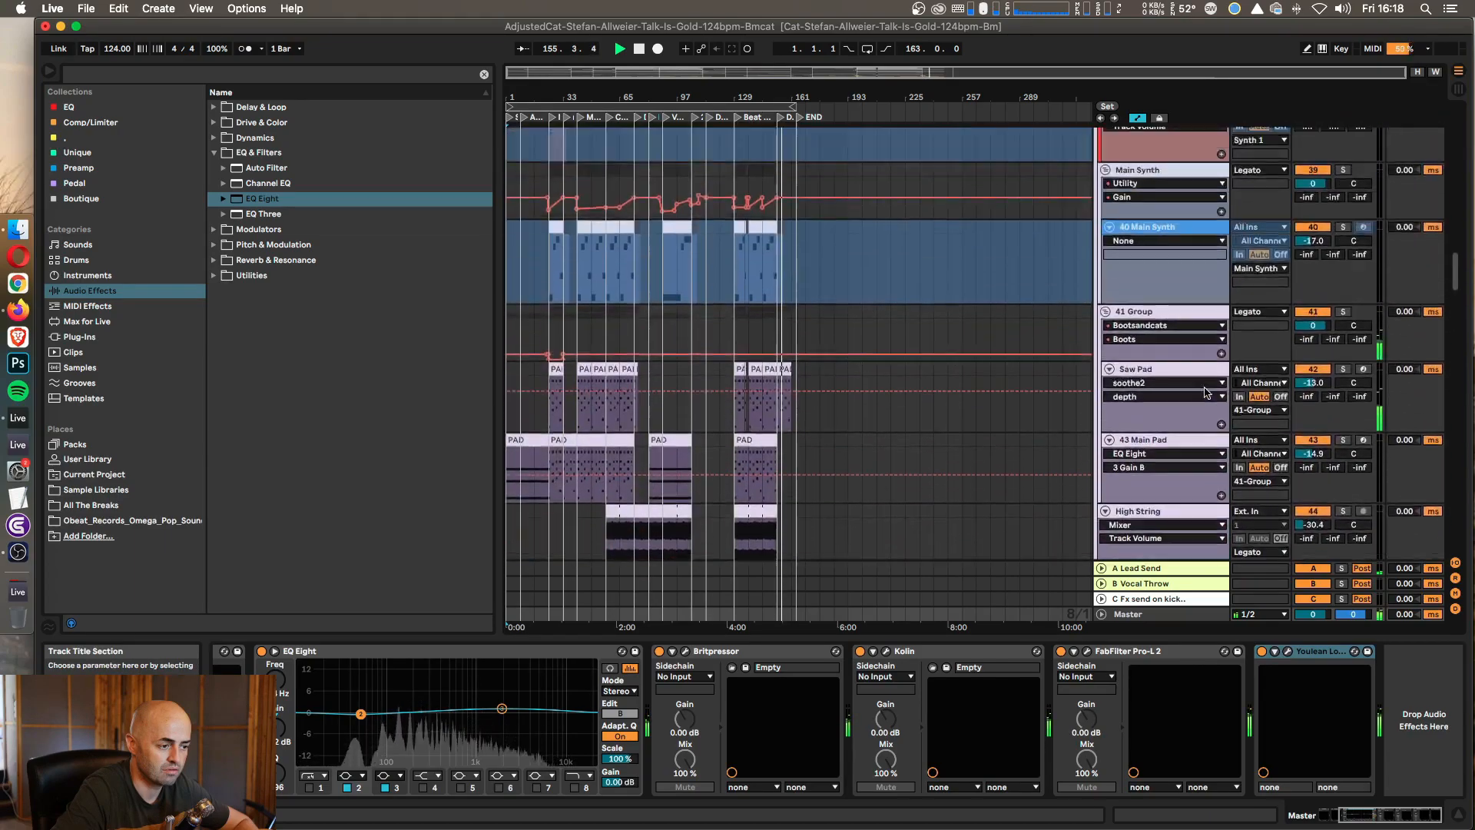
pyautogui.scroll(15, 1204, 392)
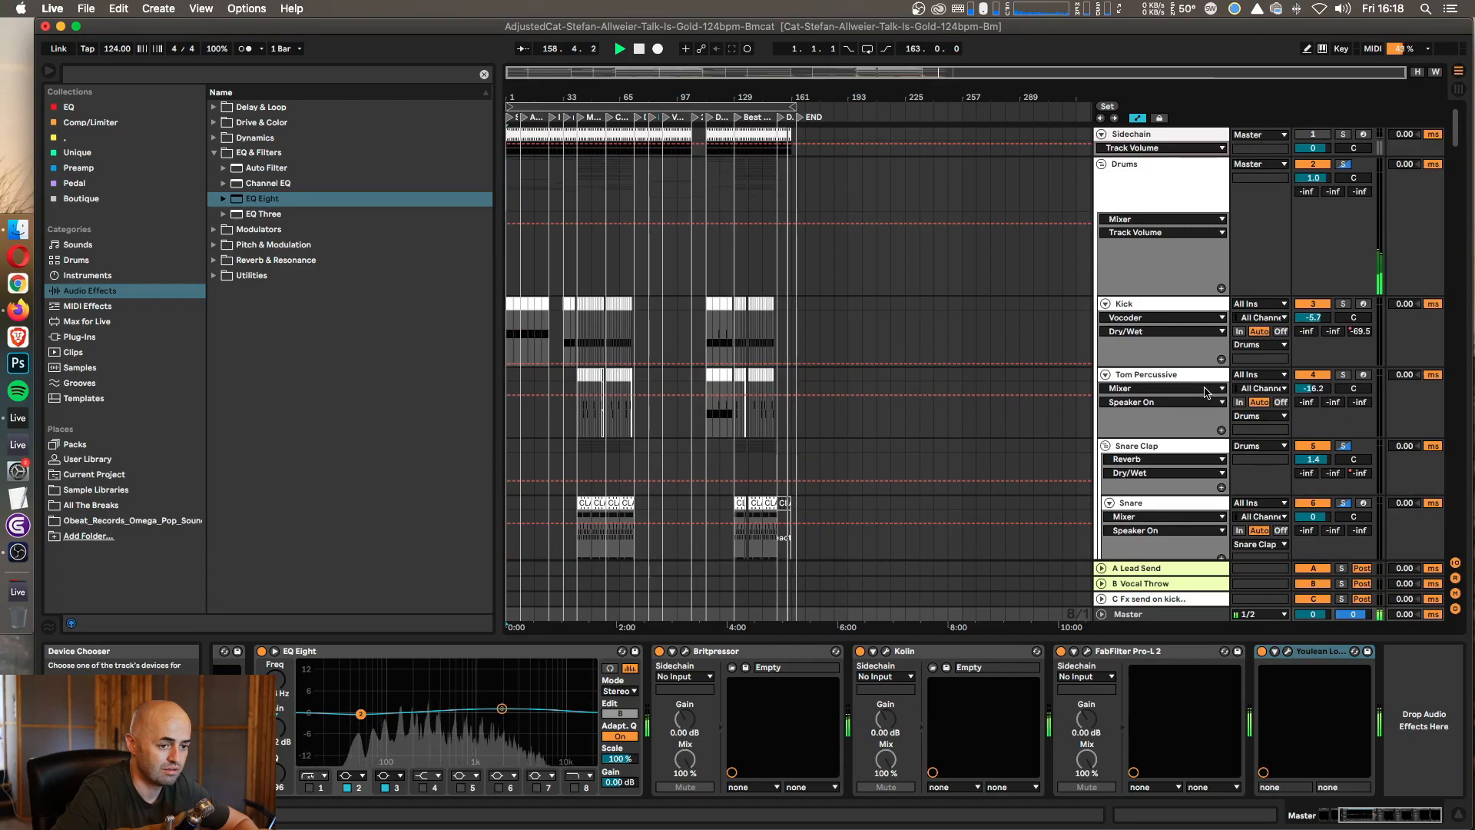
# Step: Reopen the Youlean Loudness Meter on the Master track, read the song's integrated loudness and close the meter
pyautogui.scroll(-20, 1204, 392)
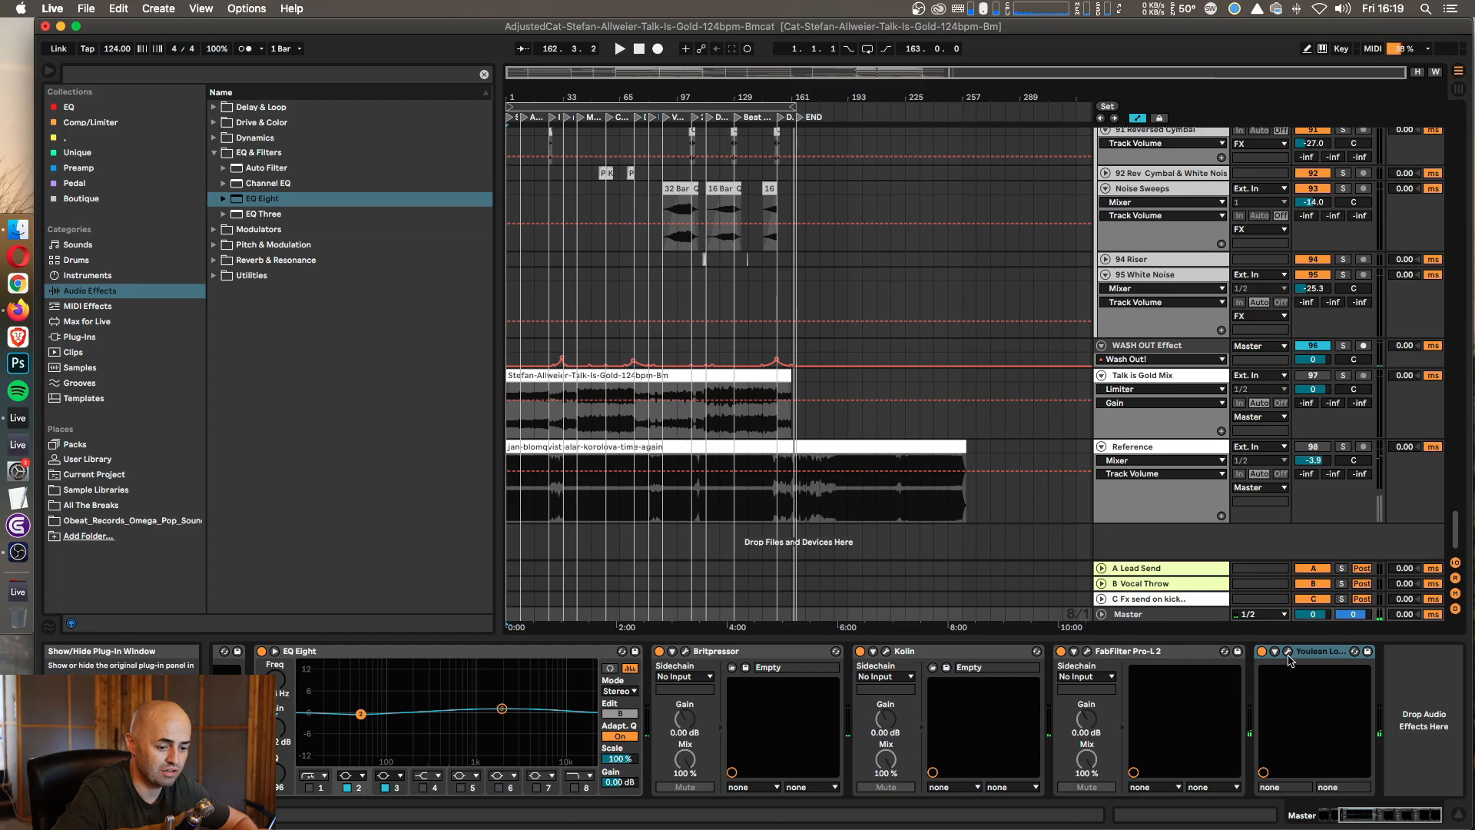
pyautogui.click(1288, 653)
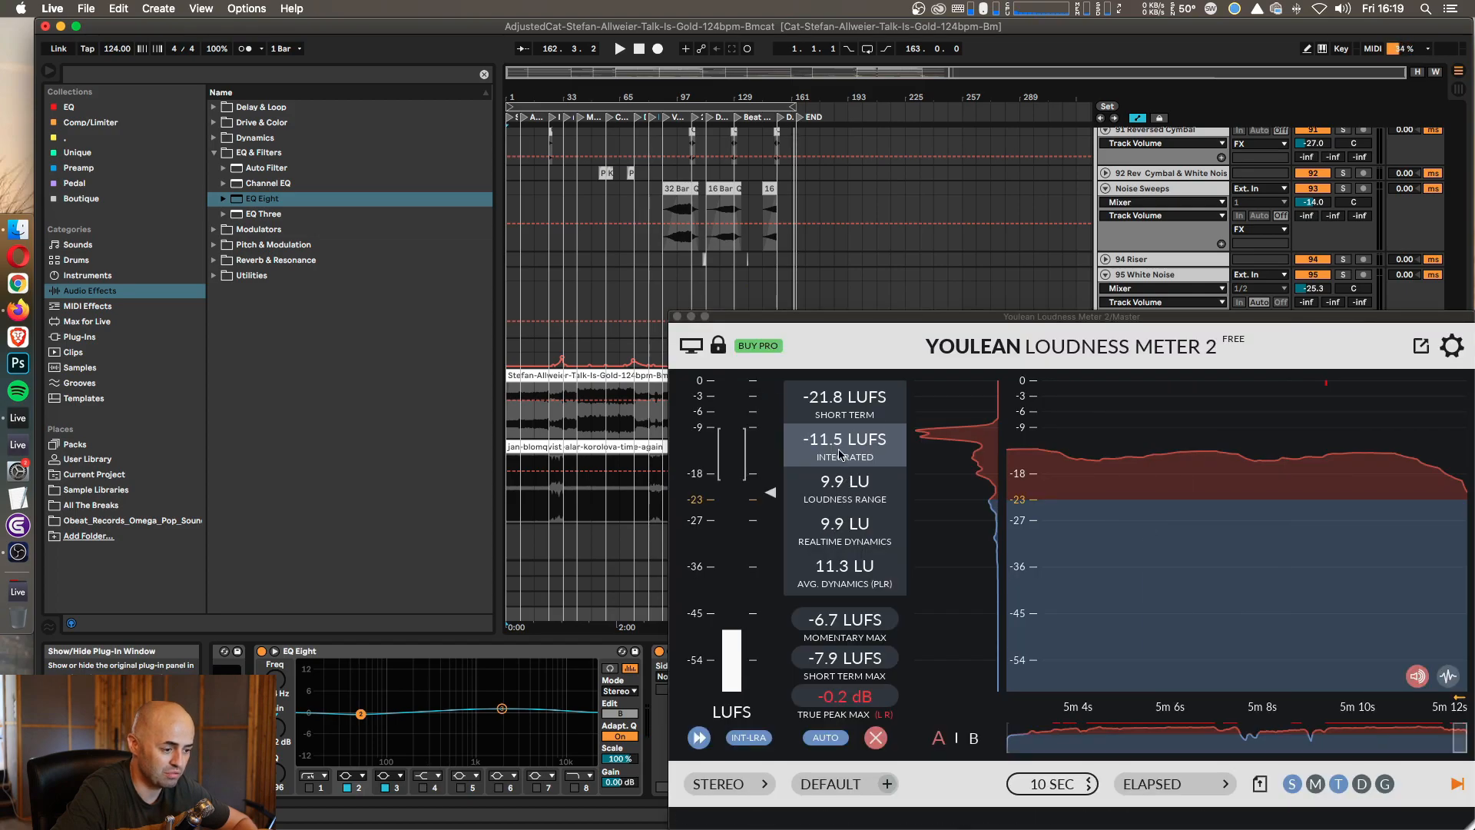
pyautogui.click(676, 316)
# Step: Fold all tracks into a compact overview, then unfold the Vocals/Maybe re record group and show the wet lead vocal's devices
pyautogui.scroll(10, 1145, 289)
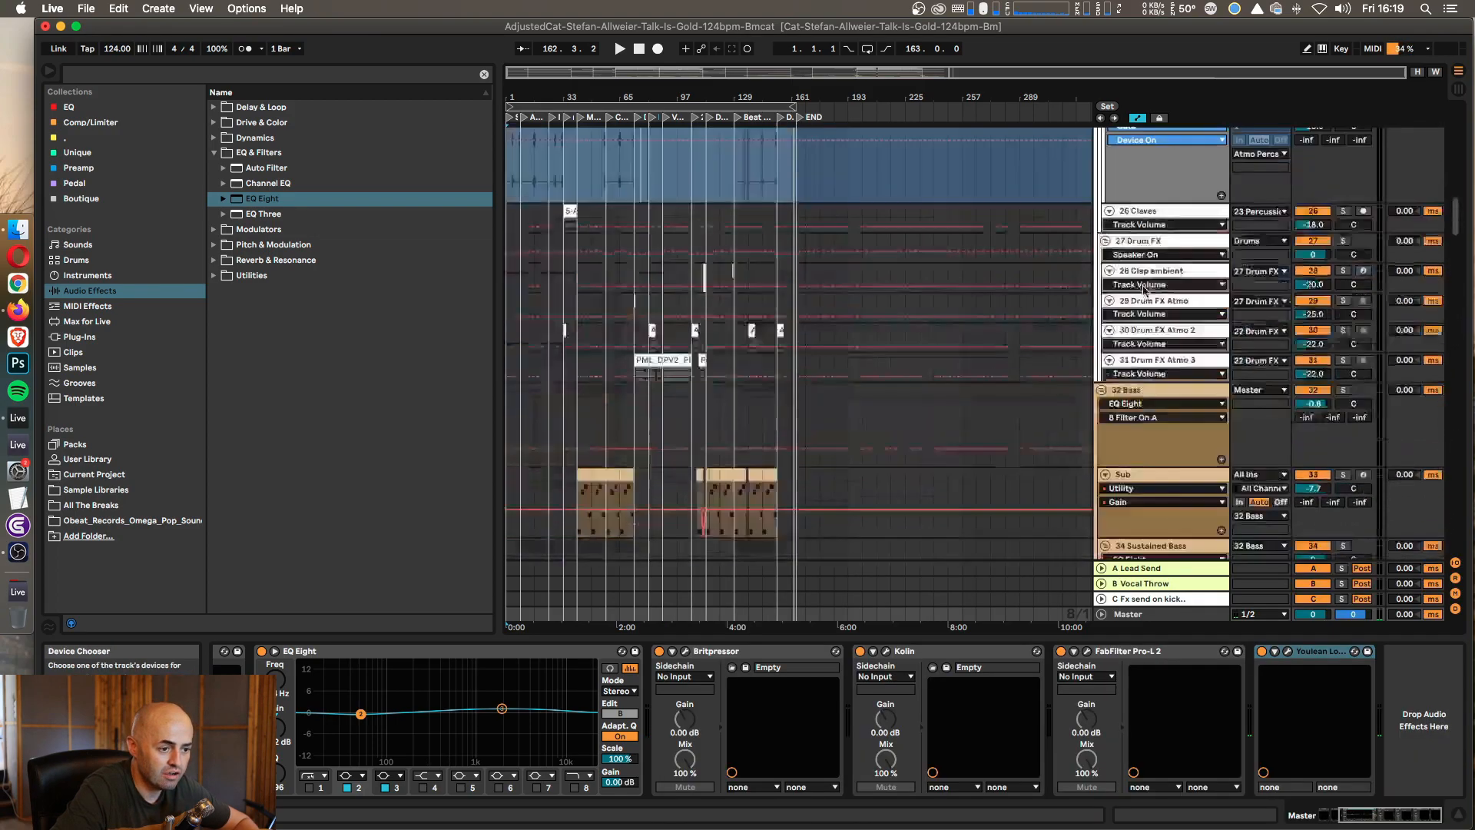
pyautogui.scroll(15, 1145, 289)
pyautogui.keyDown('alt'); pyautogui.click(1100, 164); pyautogui.keyUp('alt')
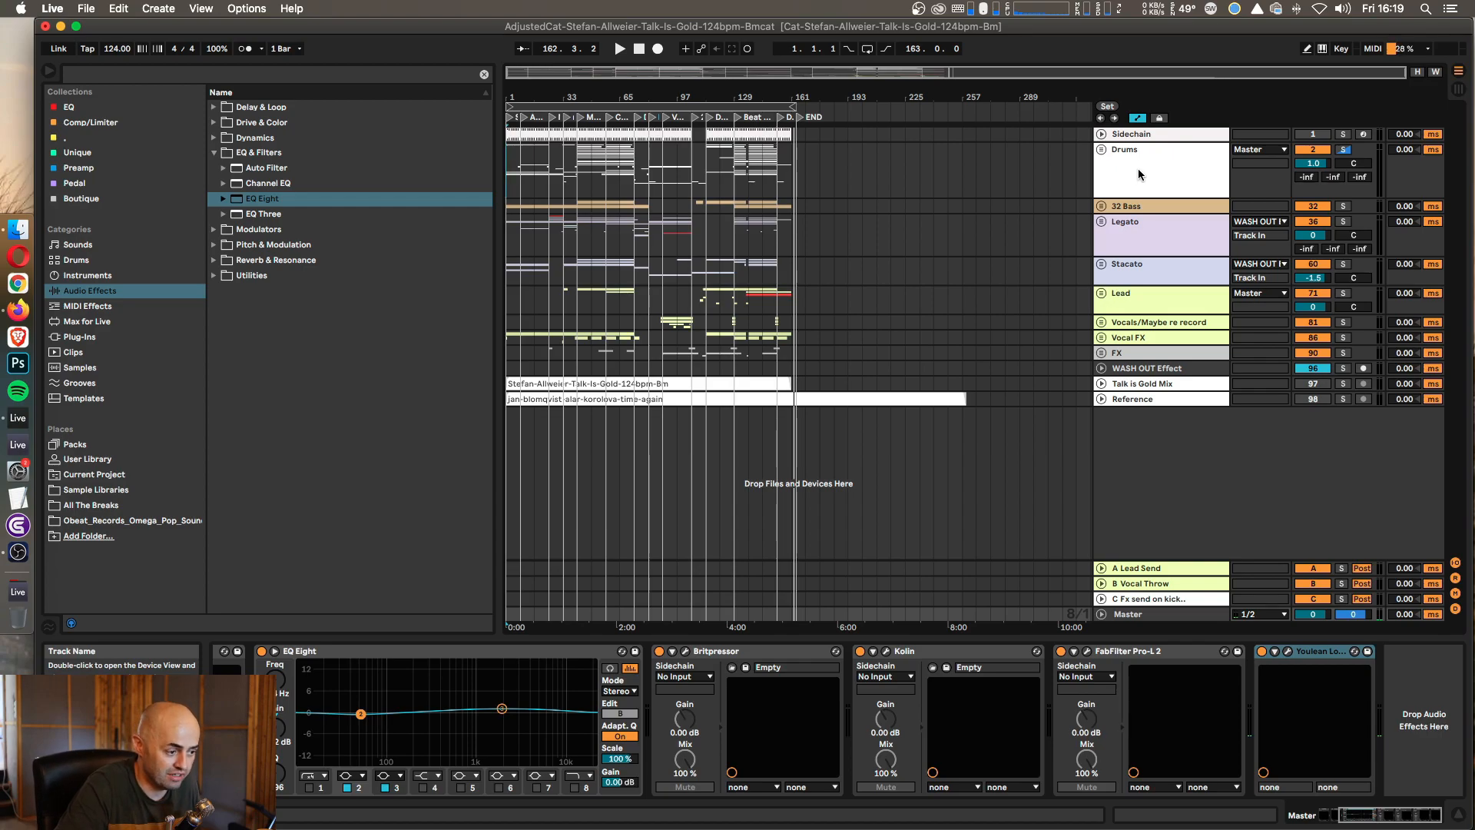
pyautogui.doubleClick(1142, 326)
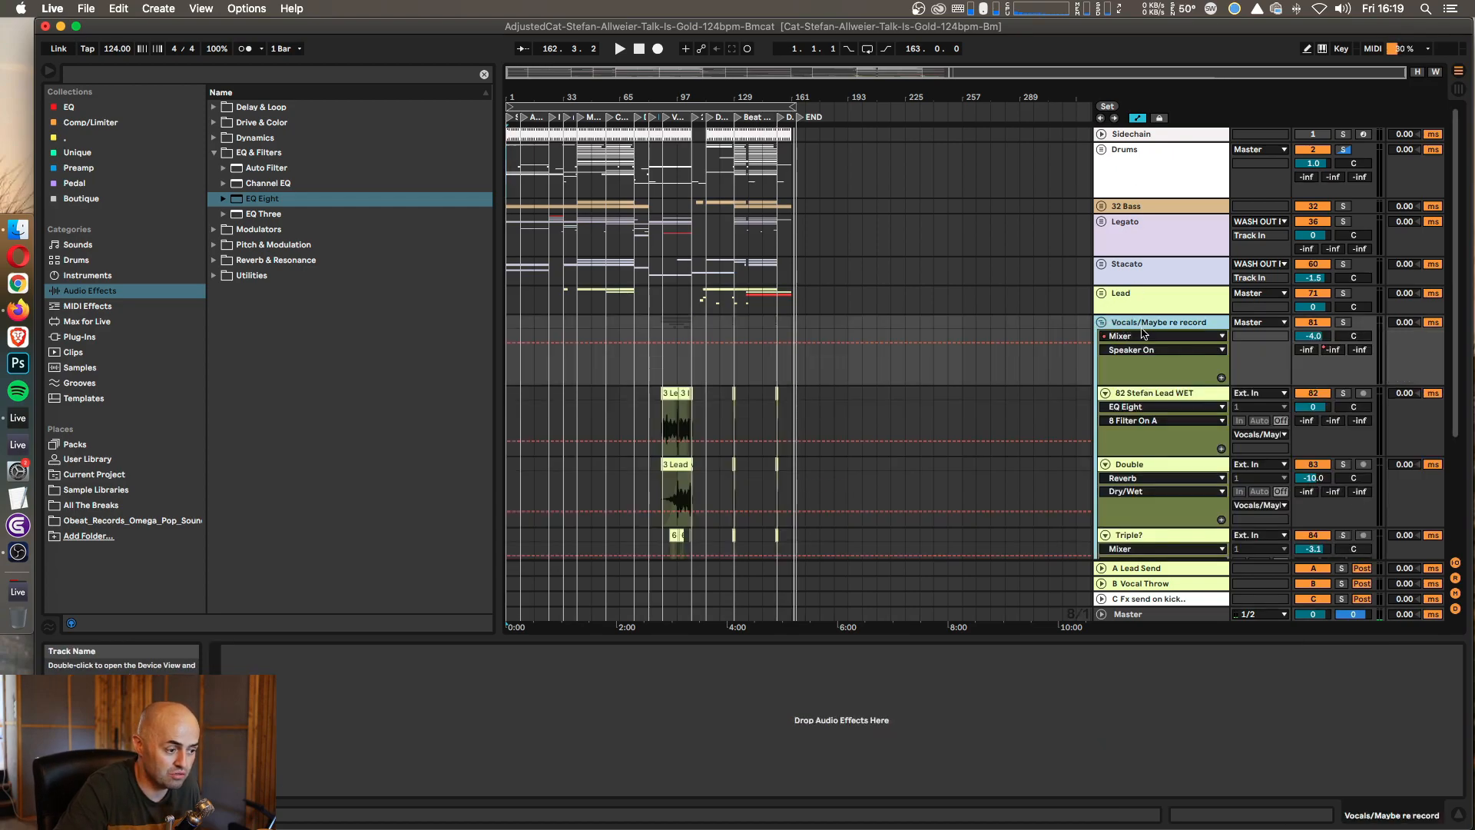
pyautogui.click(1171, 395)
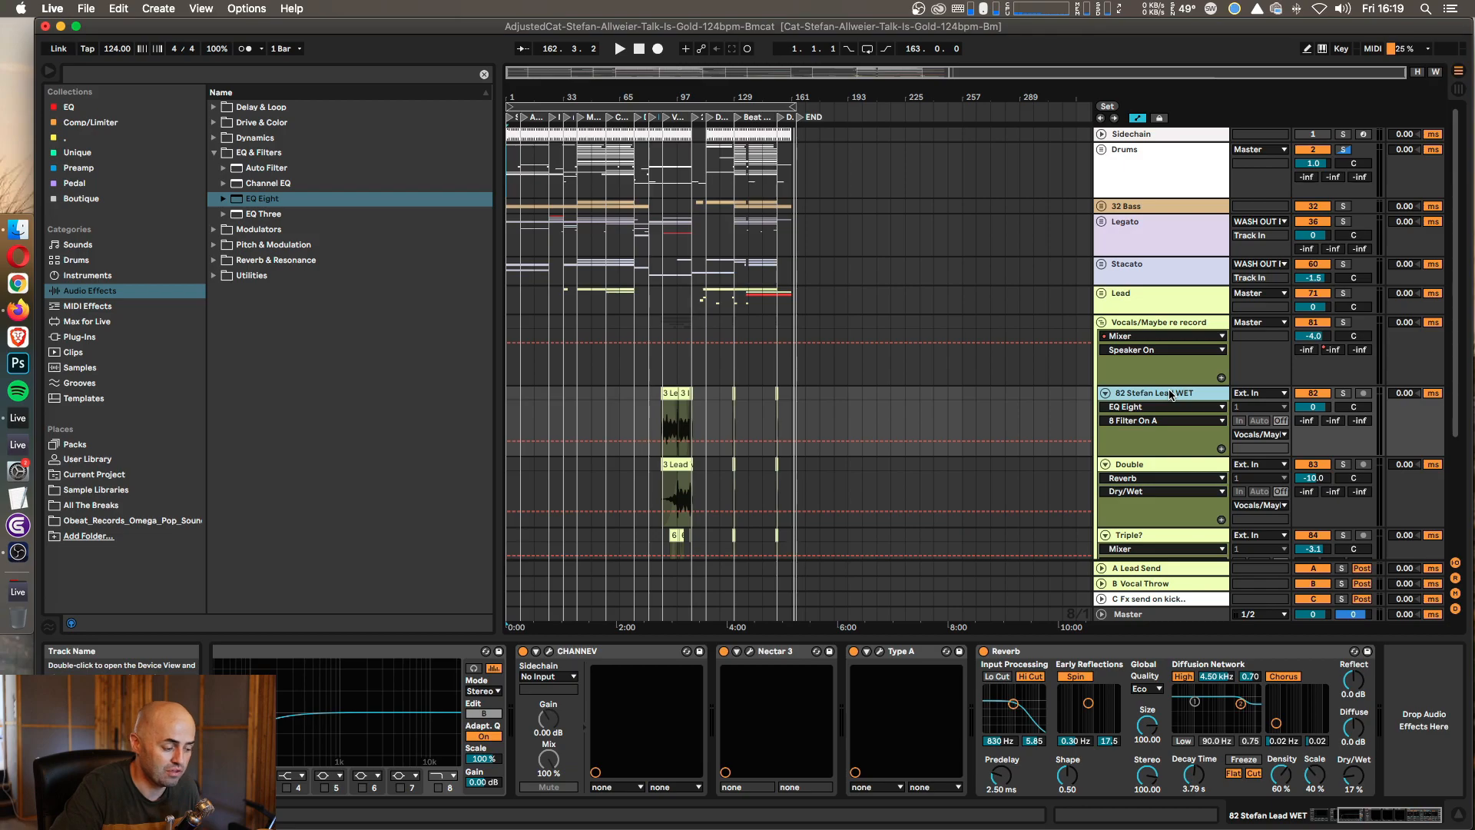
# Step: Inspect the CHANNEV channel strip and the Nectar 3 harmony settings on the wet lead vocal and close their windows
pyautogui.click(547, 652)
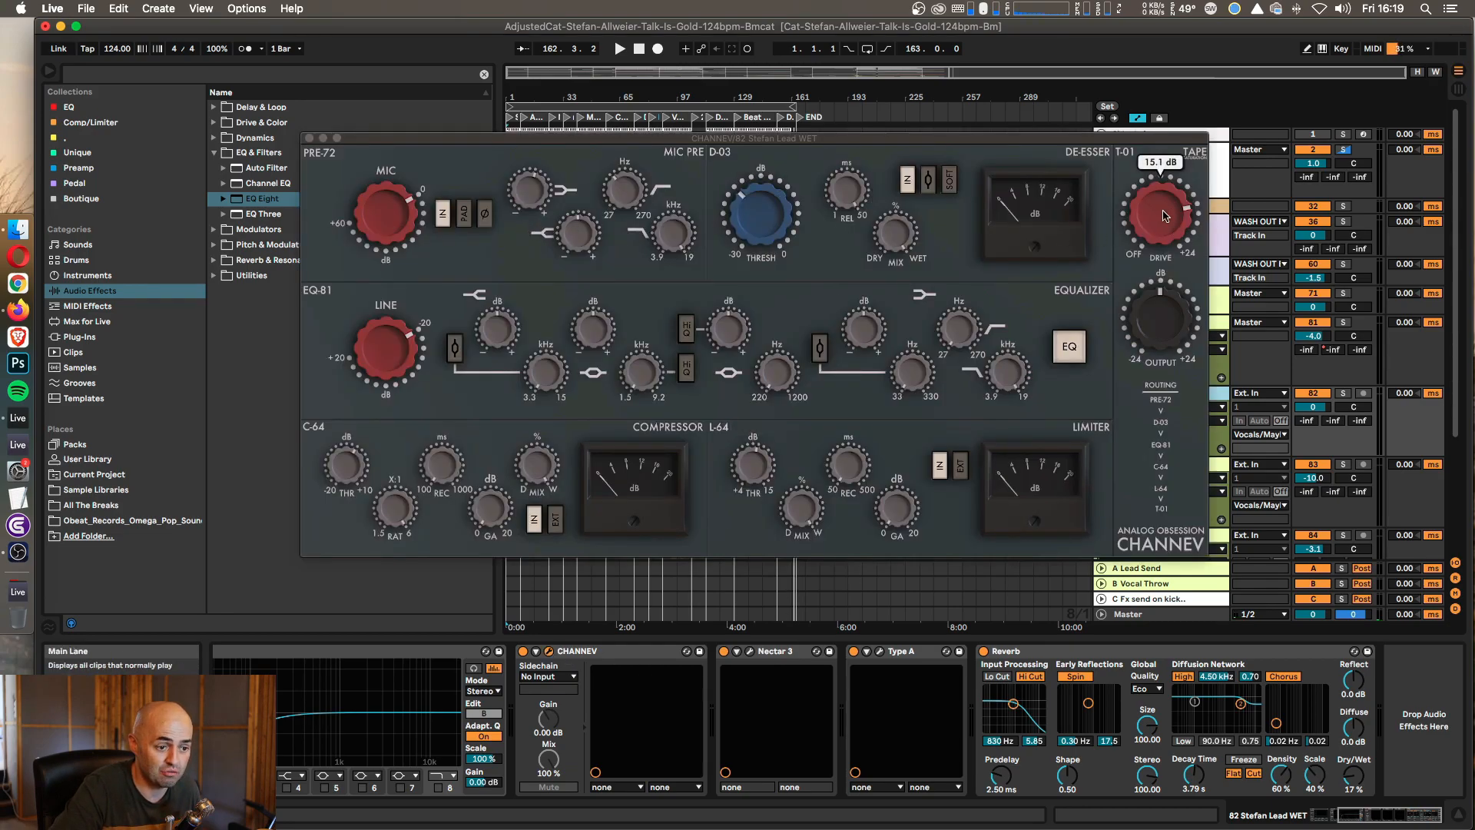
pyautogui.moveTo(1143, 142); pyautogui.dragTo(1140, 464)
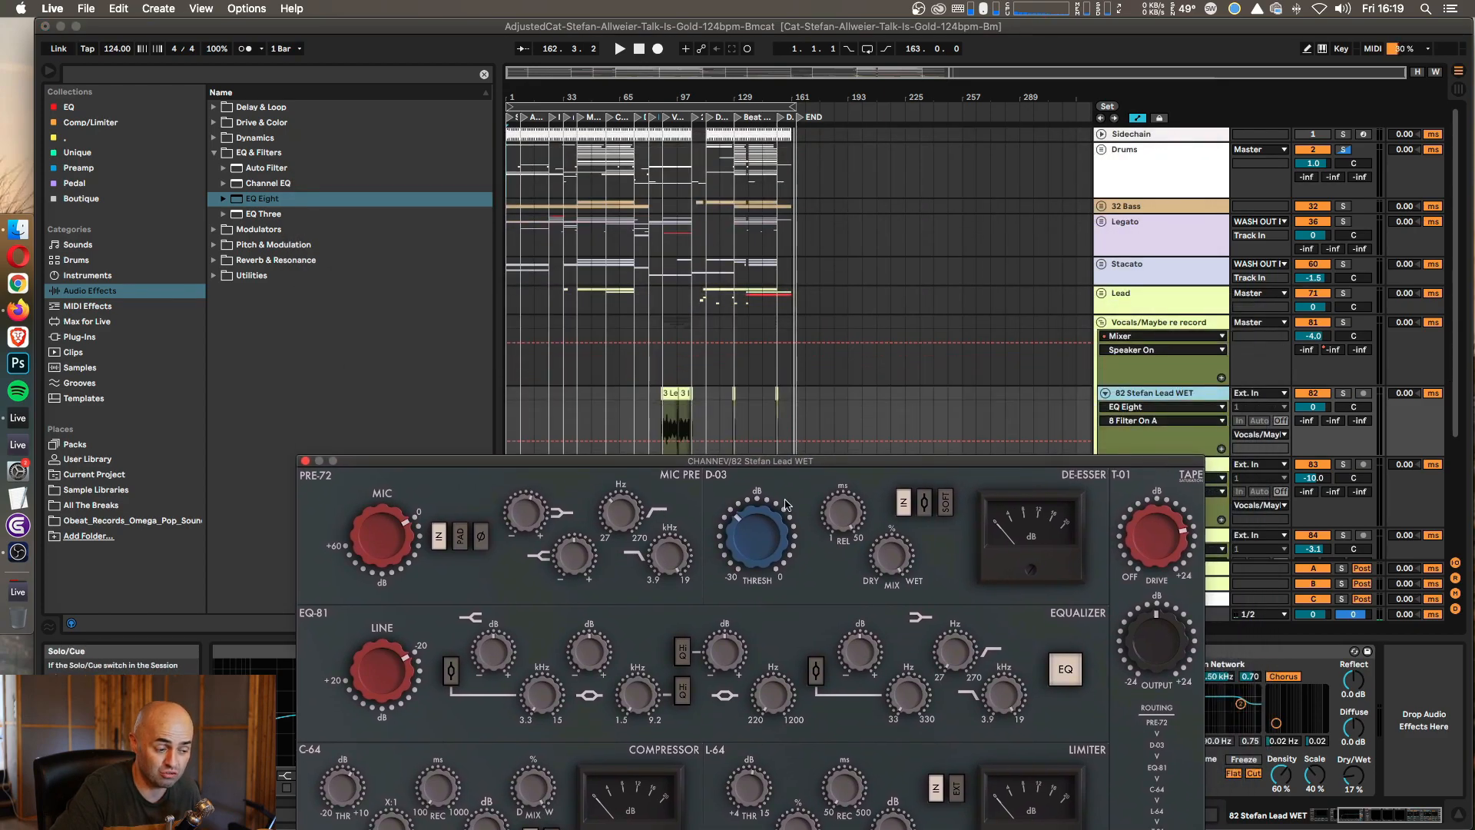
pyautogui.click(305, 461)
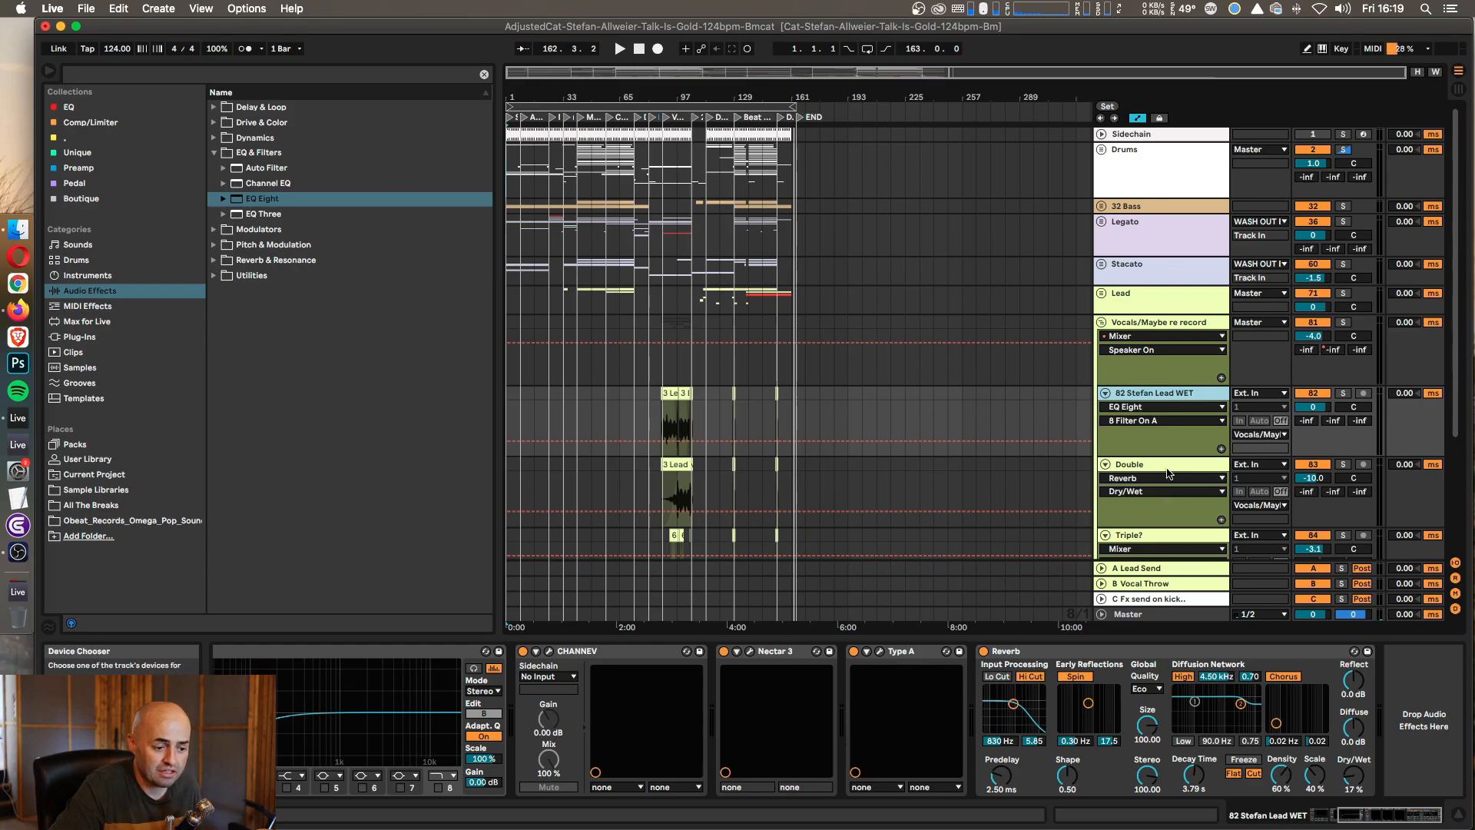
pyautogui.click(751, 651)
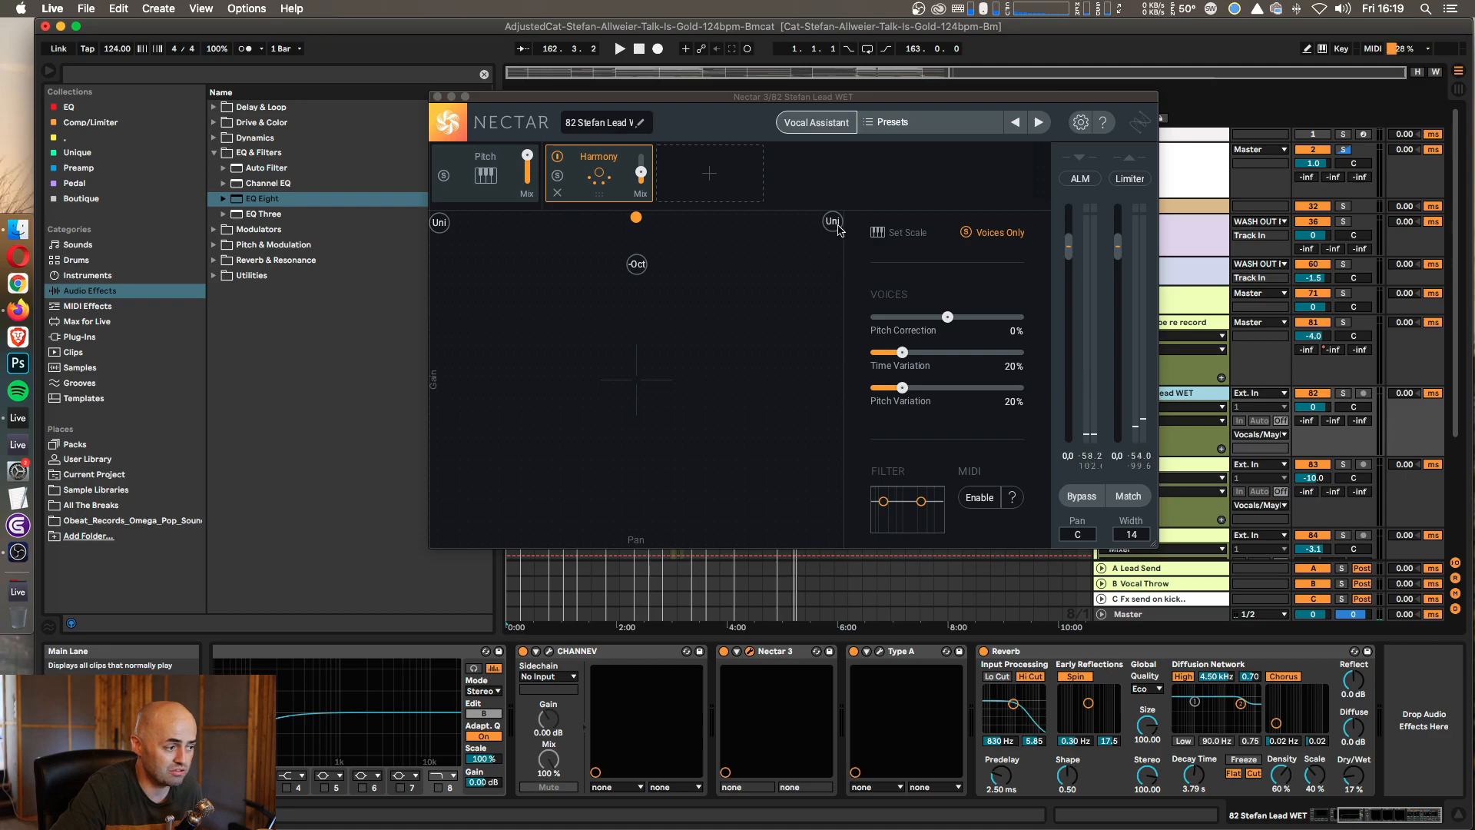
pyautogui.click(438, 97)
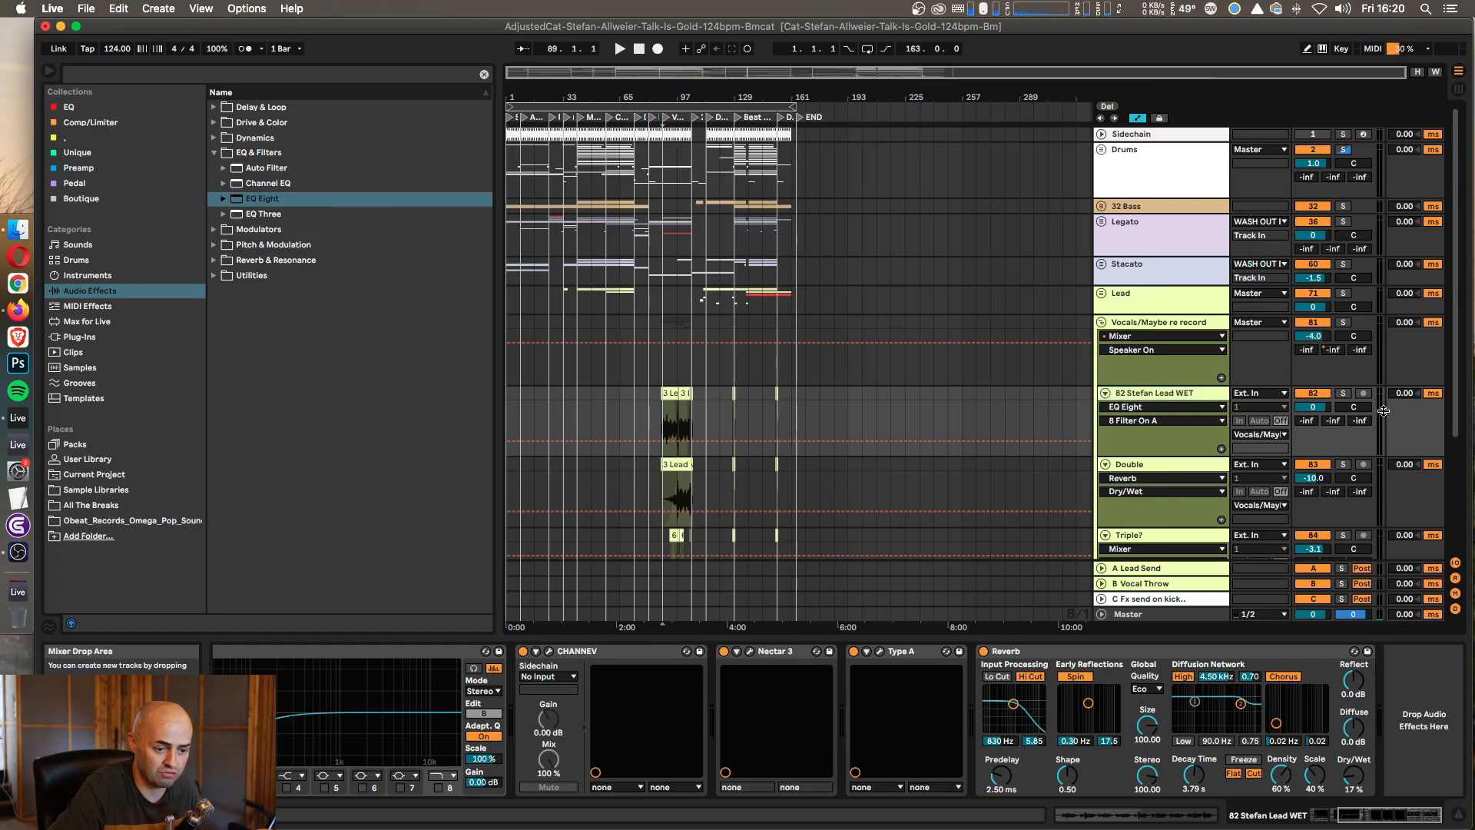
# Step: Solo the wet lead vocal, play it from bar 89 and show the vocal group's B-Vocal Throw send automation
pyautogui.click(1343, 394)
pyautogui.press('space')
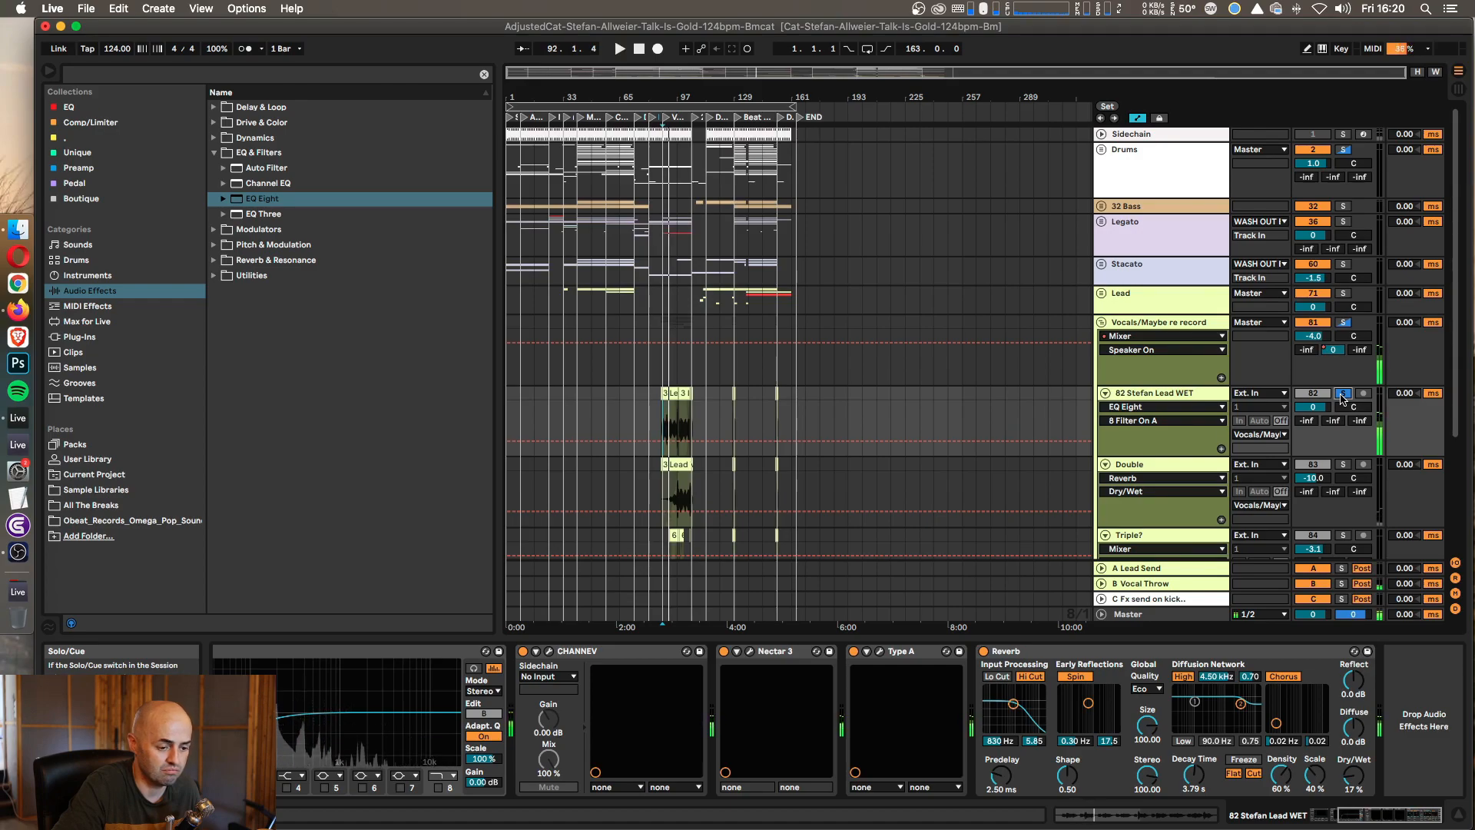
pyautogui.click(1336, 352)
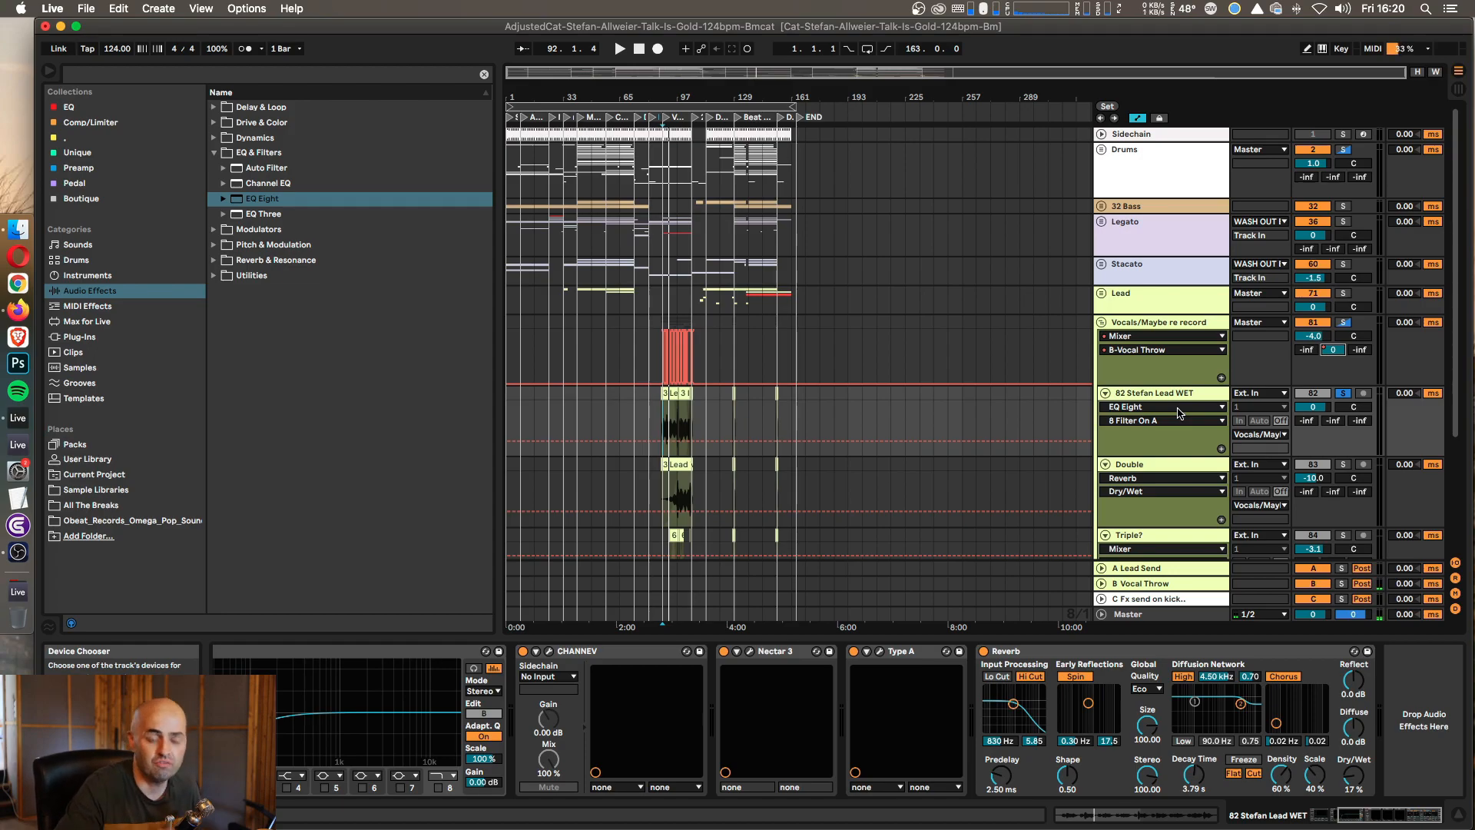
# Step: Show the Double vocal track's devices, audition the track soloed from the middle of its clip and unsolo it
pyautogui.scroll(-2, 1179, 414)
pyautogui.click(1163, 432)
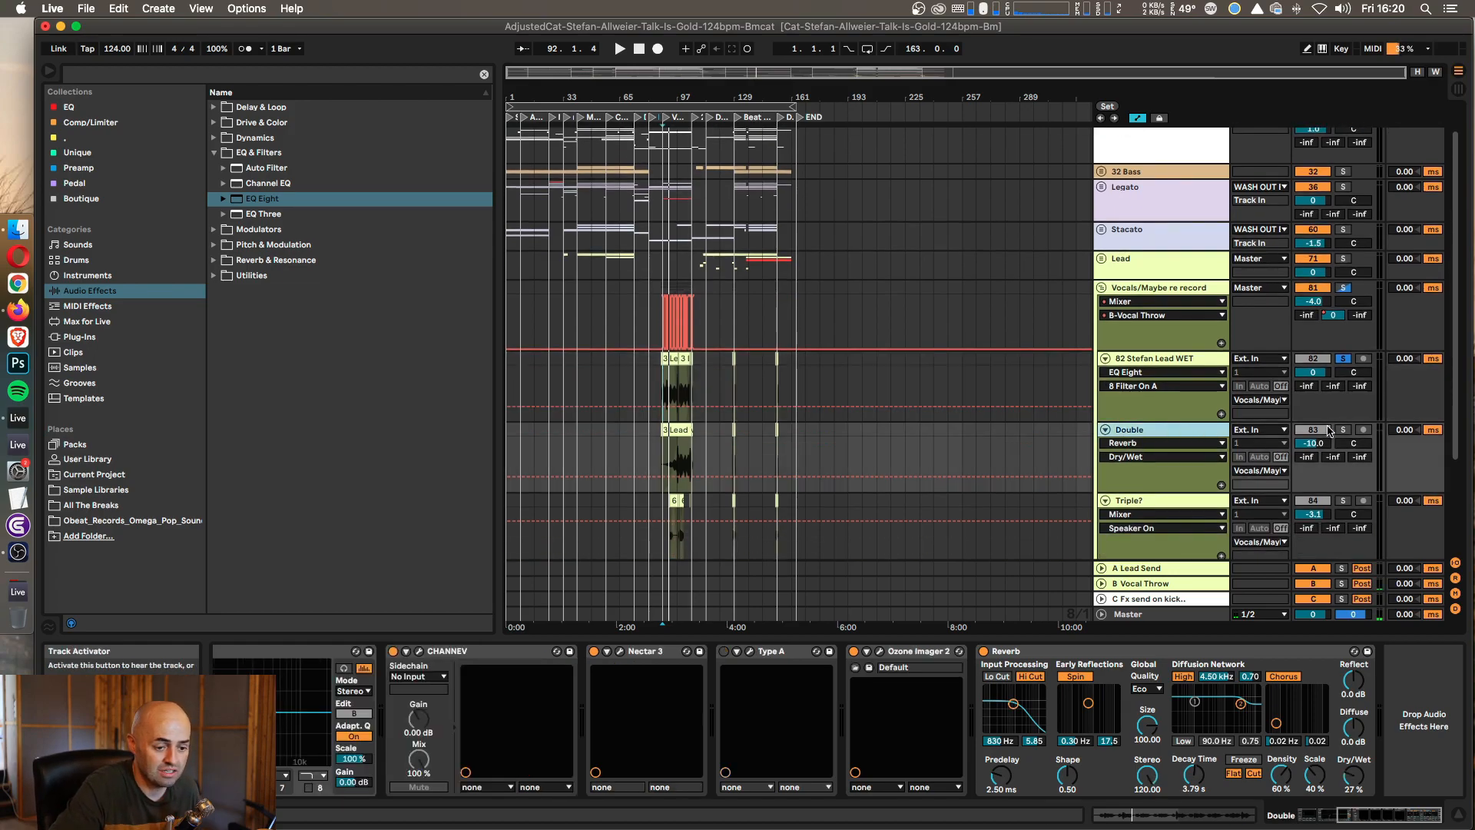
pyautogui.click(1341, 430)
pyautogui.click(677, 457)
pyautogui.press('space')
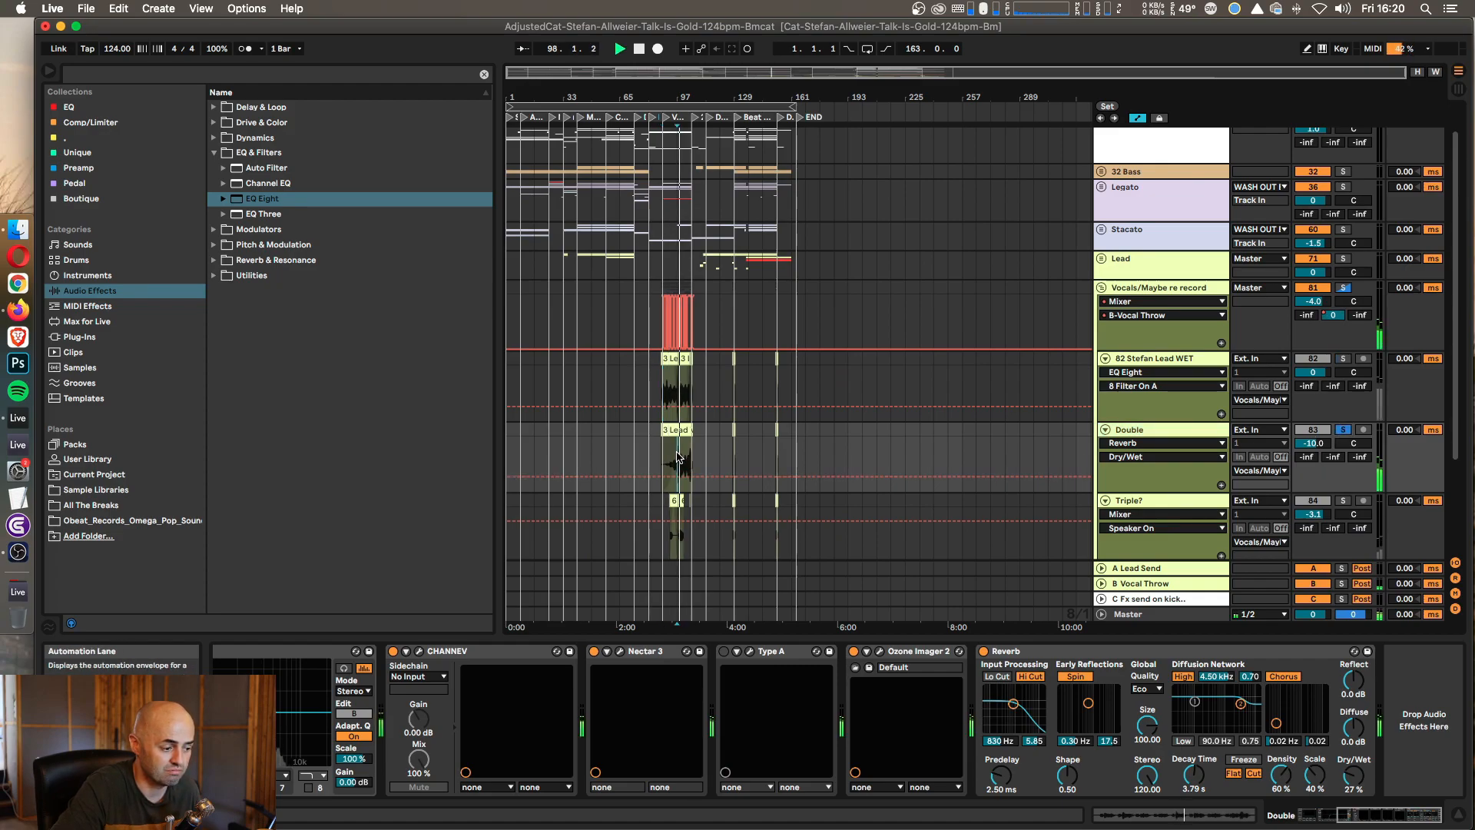
pyautogui.click(1343, 429)
# Step: Audition the Triple? vocal track soloed and review its device chain through to the Phaser-Flanger
pyautogui.scroll(-2, 1184, 419)
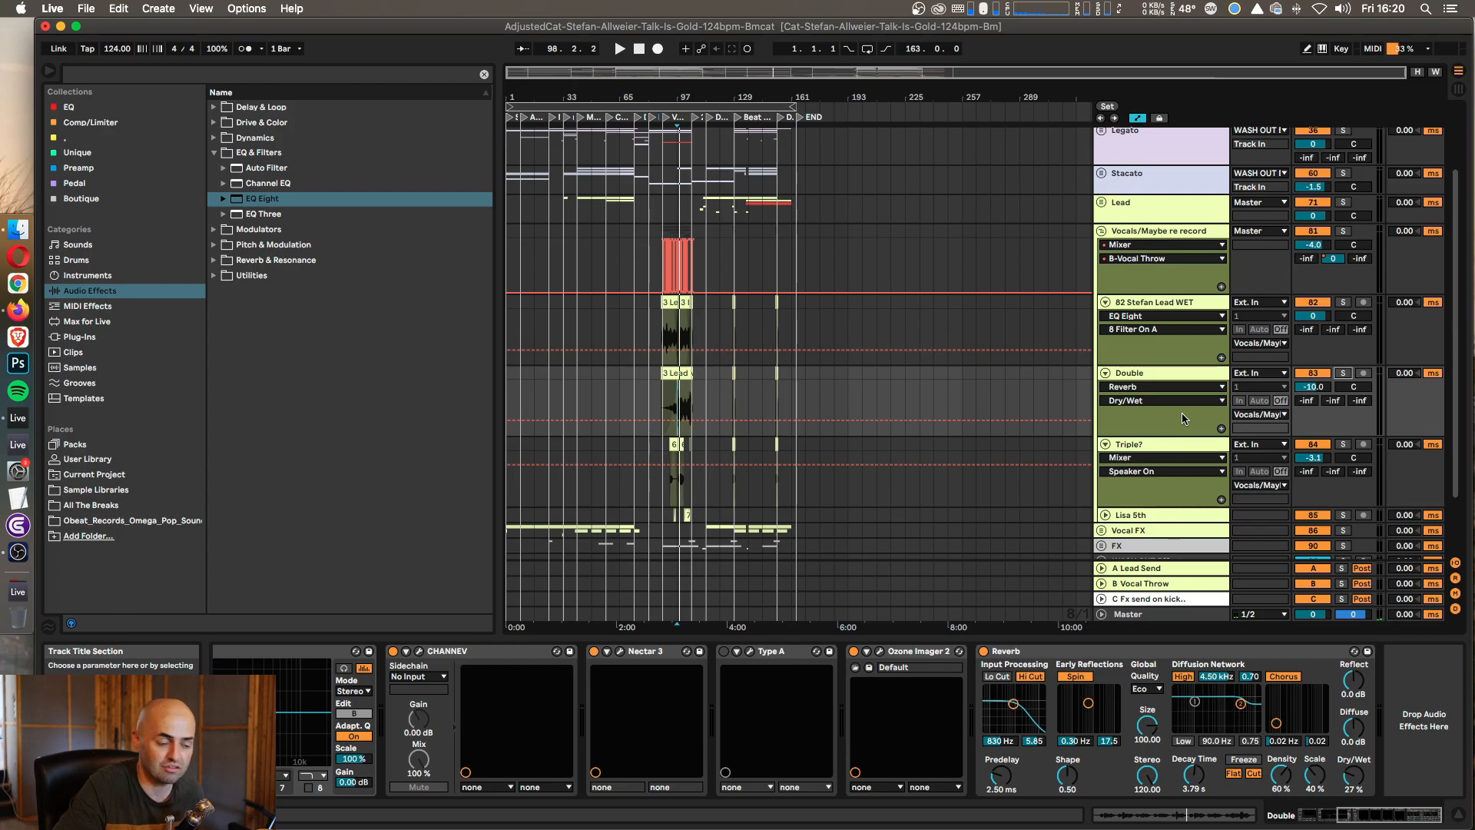
pyautogui.click(1175, 461)
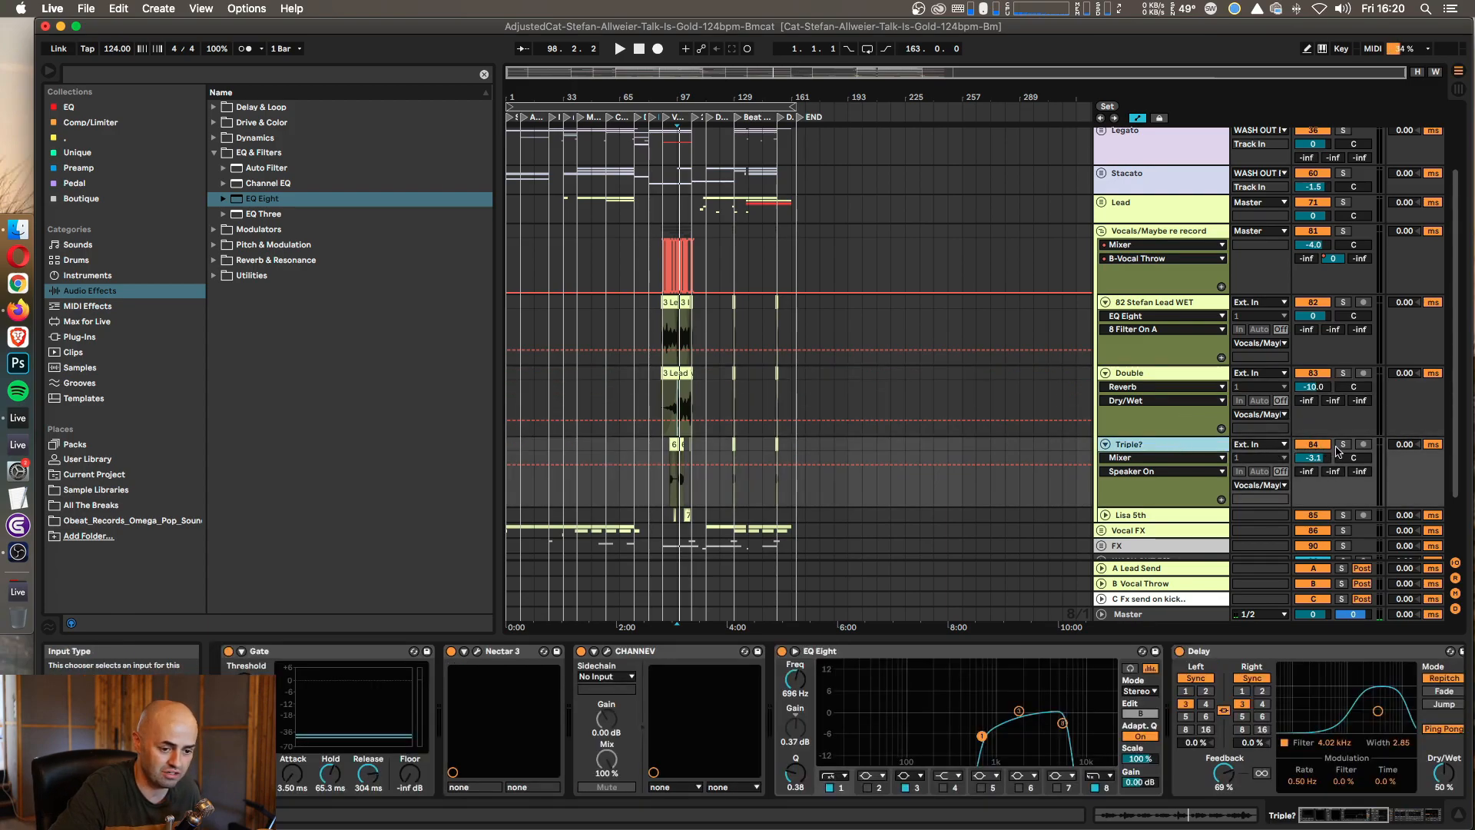
pyautogui.click(1343, 445)
pyautogui.press('space')
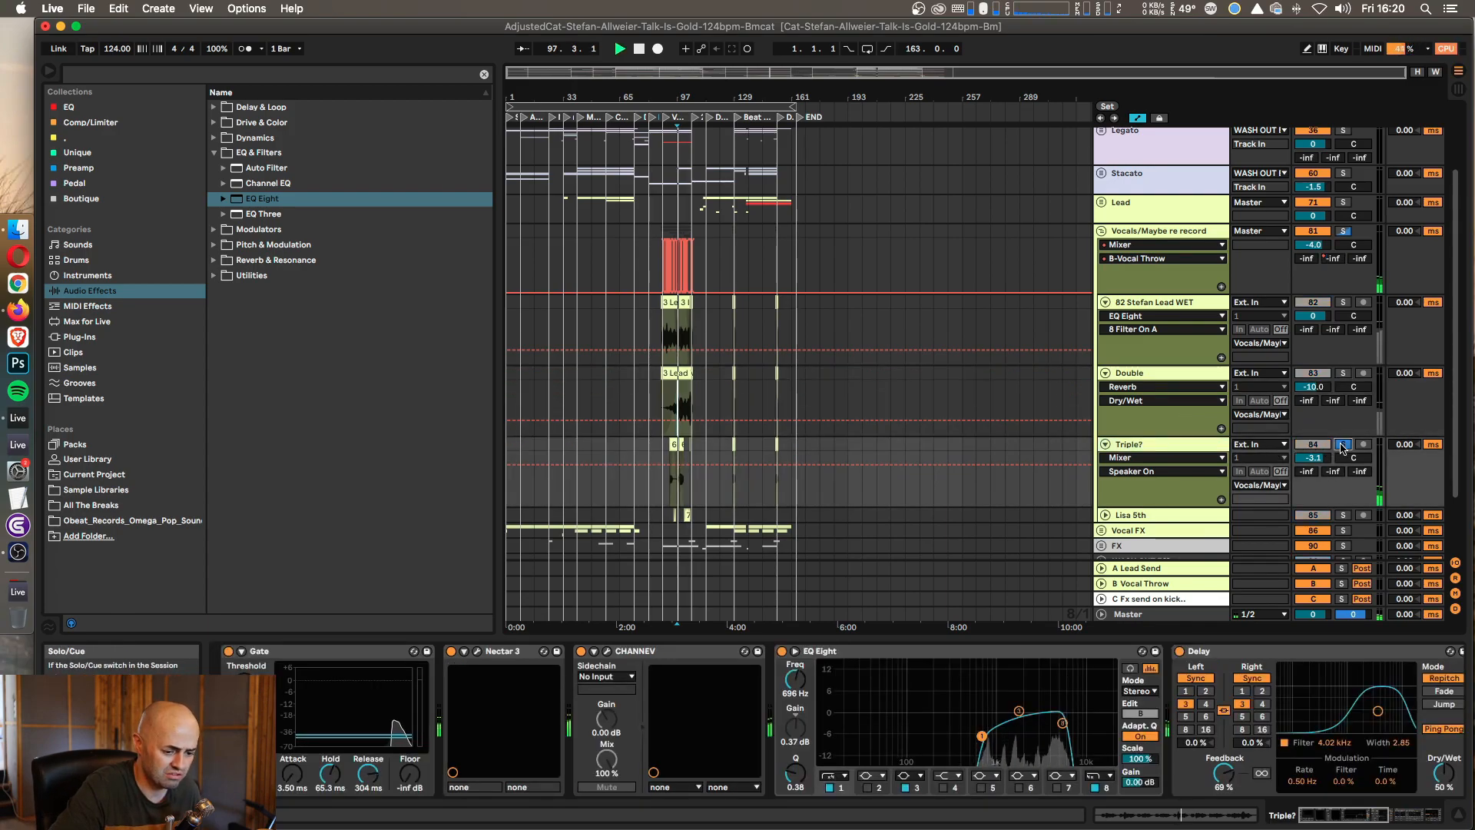
pyautogui.press('space')
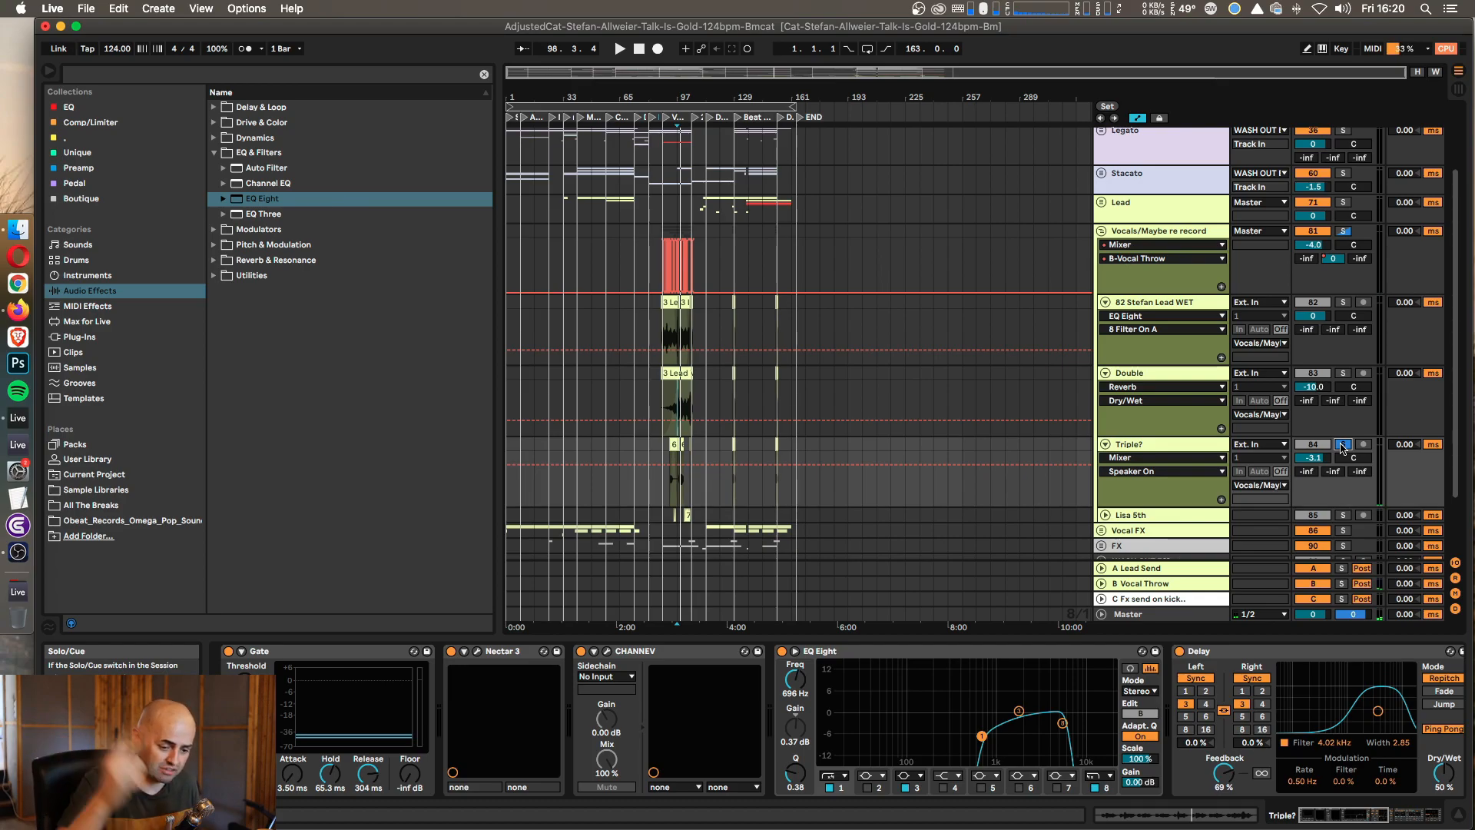
pyautogui.hscroll(10, 823, 724)
pyautogui.hscroll(2, 824, 724)
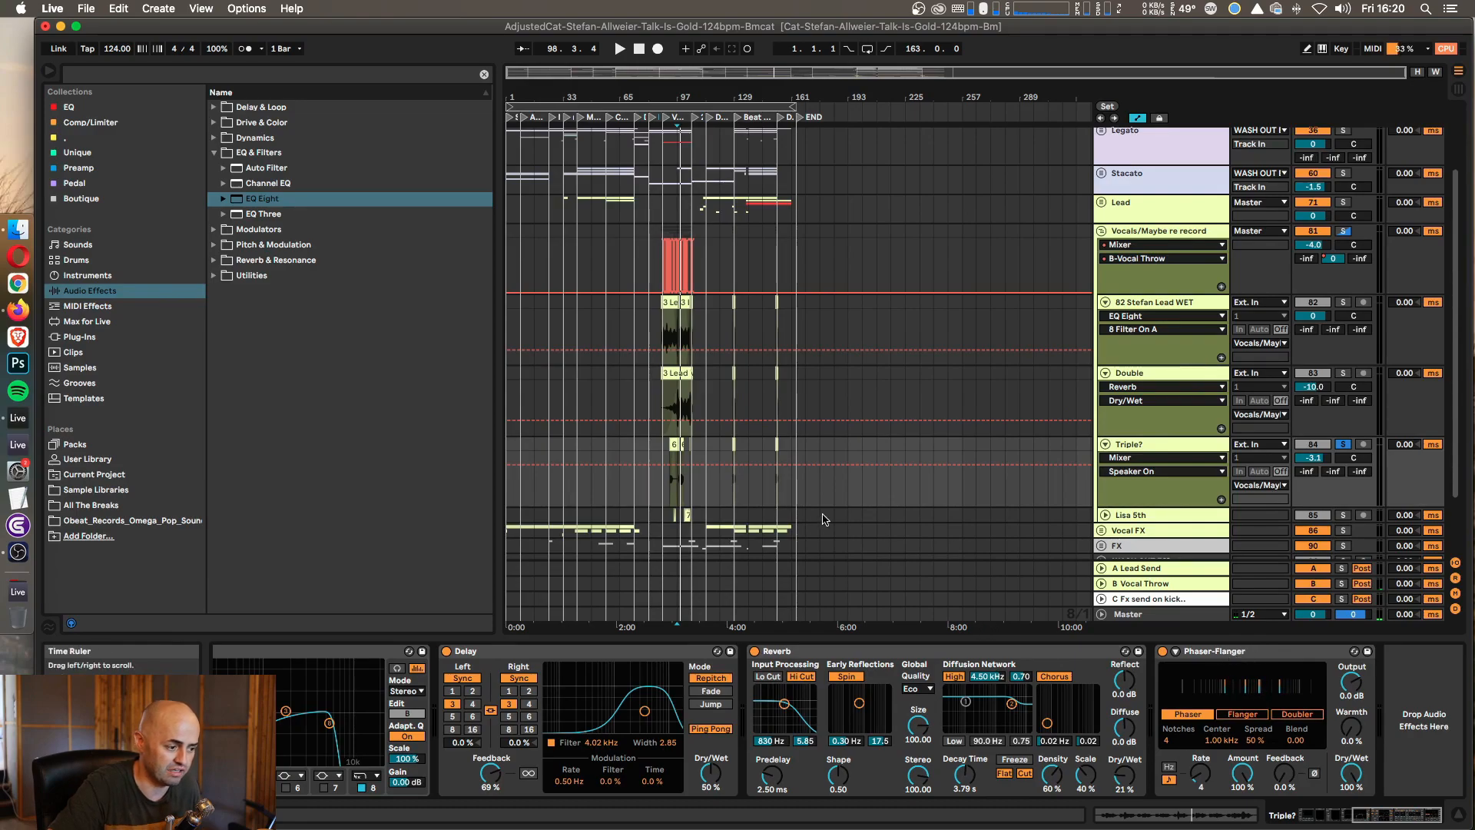
# Step: Unfold the fifth-harmony vocal track below Triple?, zoom in on the vocal section and play its second clip soloed
pyautogui.scroll(-3, 833, 521)
pyautogui.click(1104, 440)
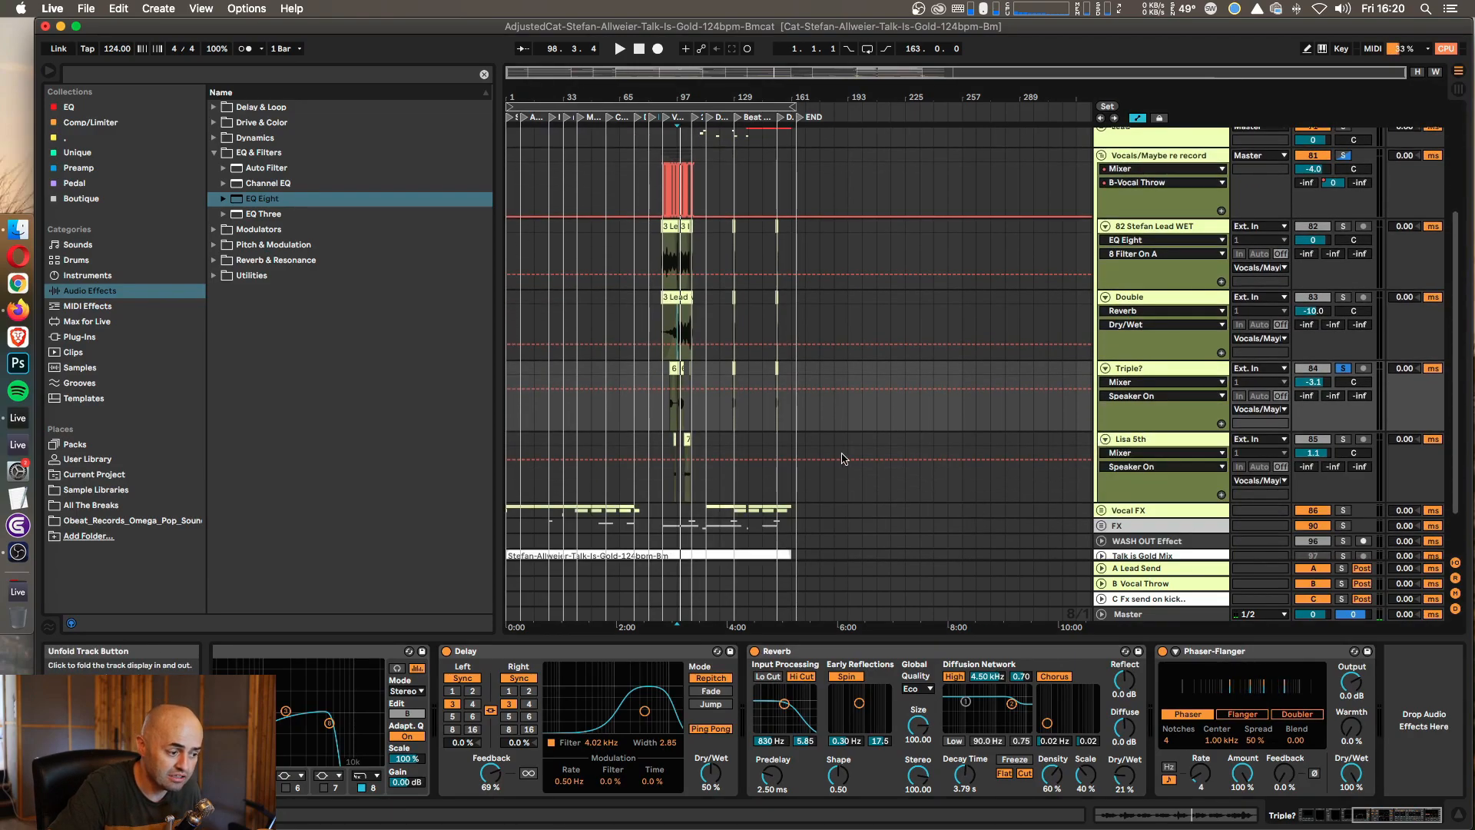
pyautogui.moveTo(687, 88); pyautogui.dragTo(684, 245)
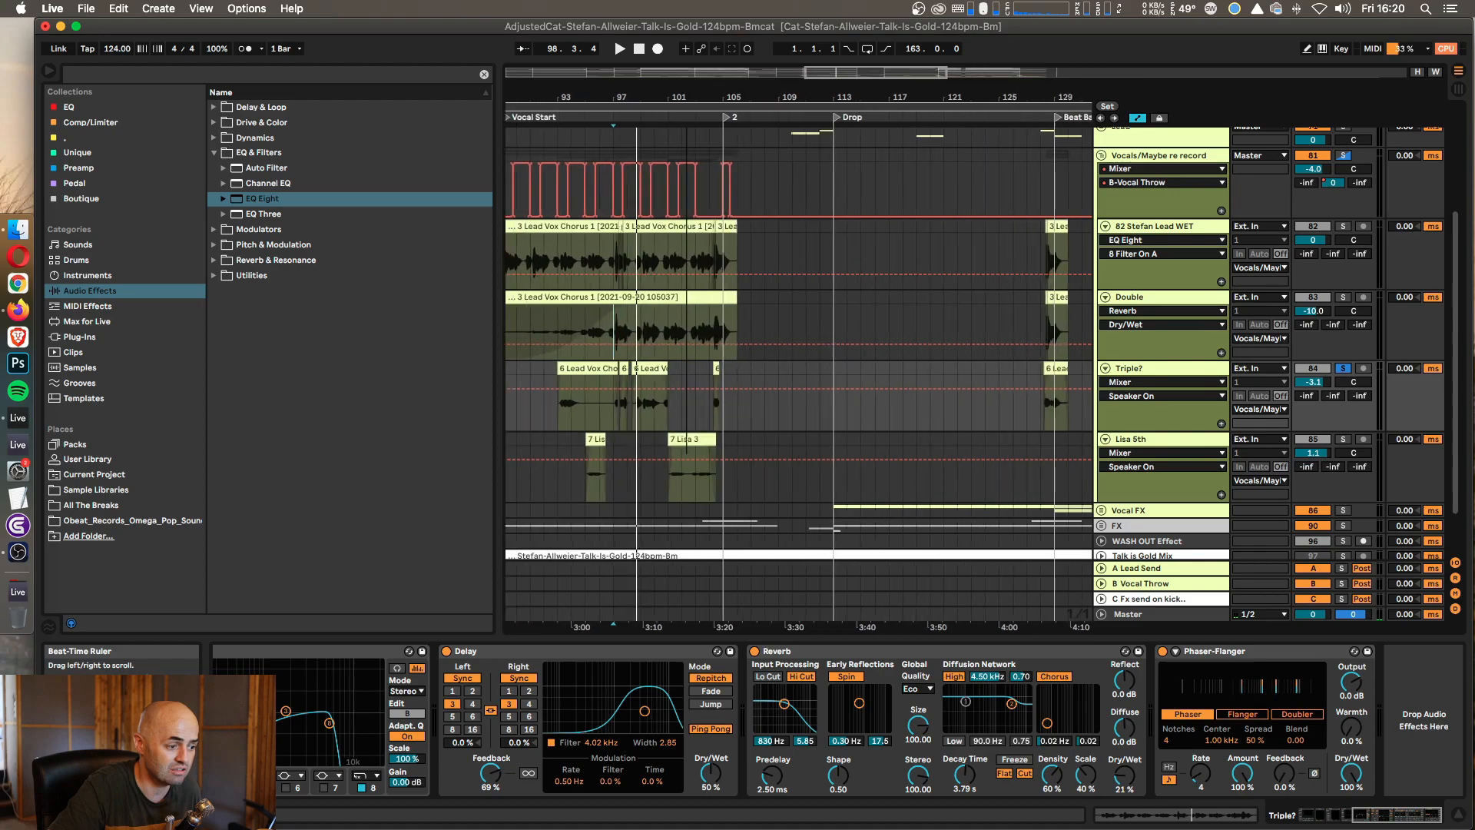
pyautogui.click(669, 492)
pyautogui.click(1346, 440)
pyautogui.press('space')
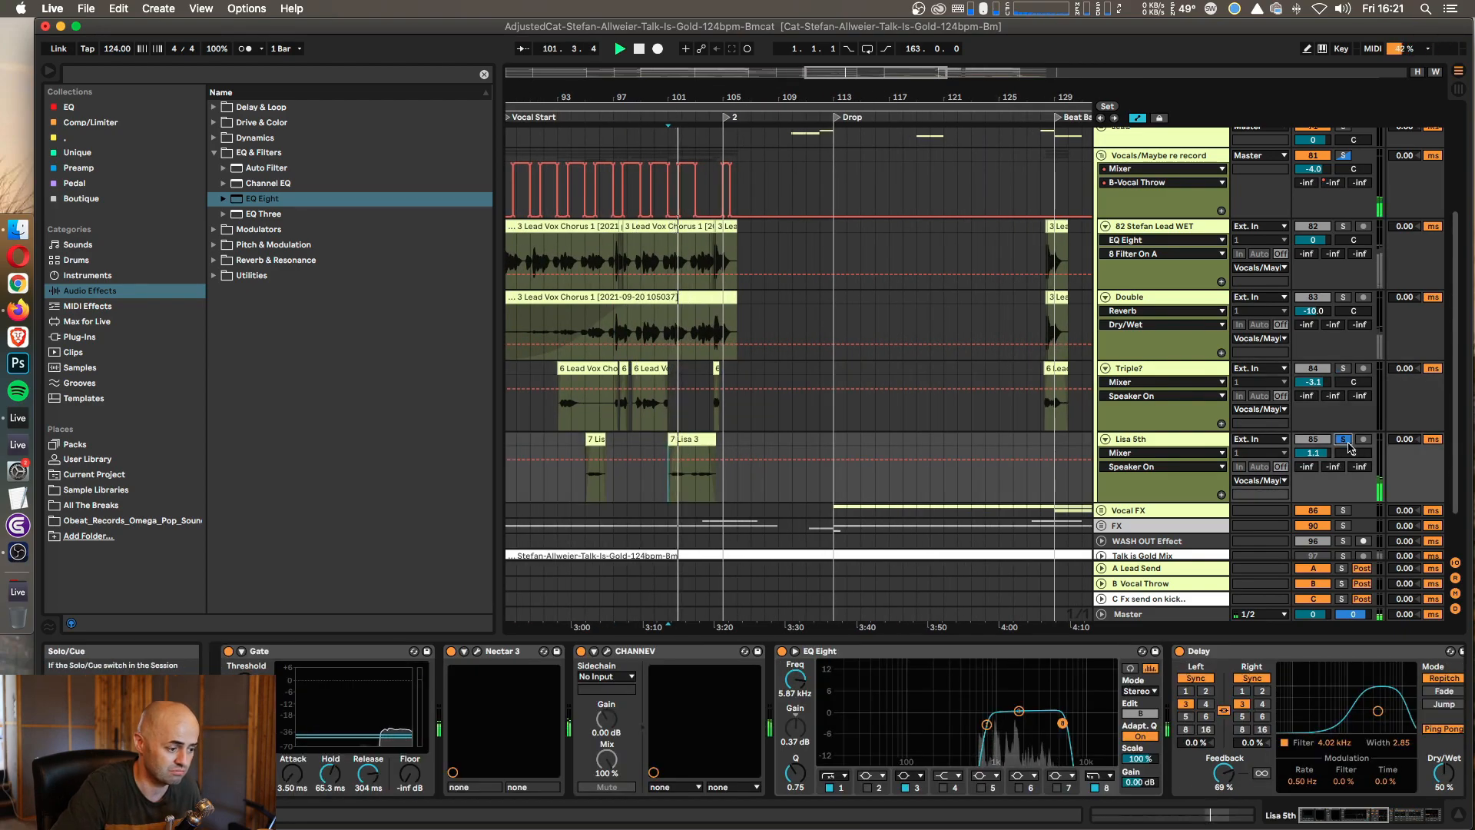
# Step: Unsolo the harmony vocal, select a six-bar chorus range across the four vocal tracks and play it in the full mix
pyautogui.click(1346, 441)
pyautogui.press('space')
pyautogui.moveTo(630, 250); pyautogui.dragTo(708, 486)
pyautogui.press('space')
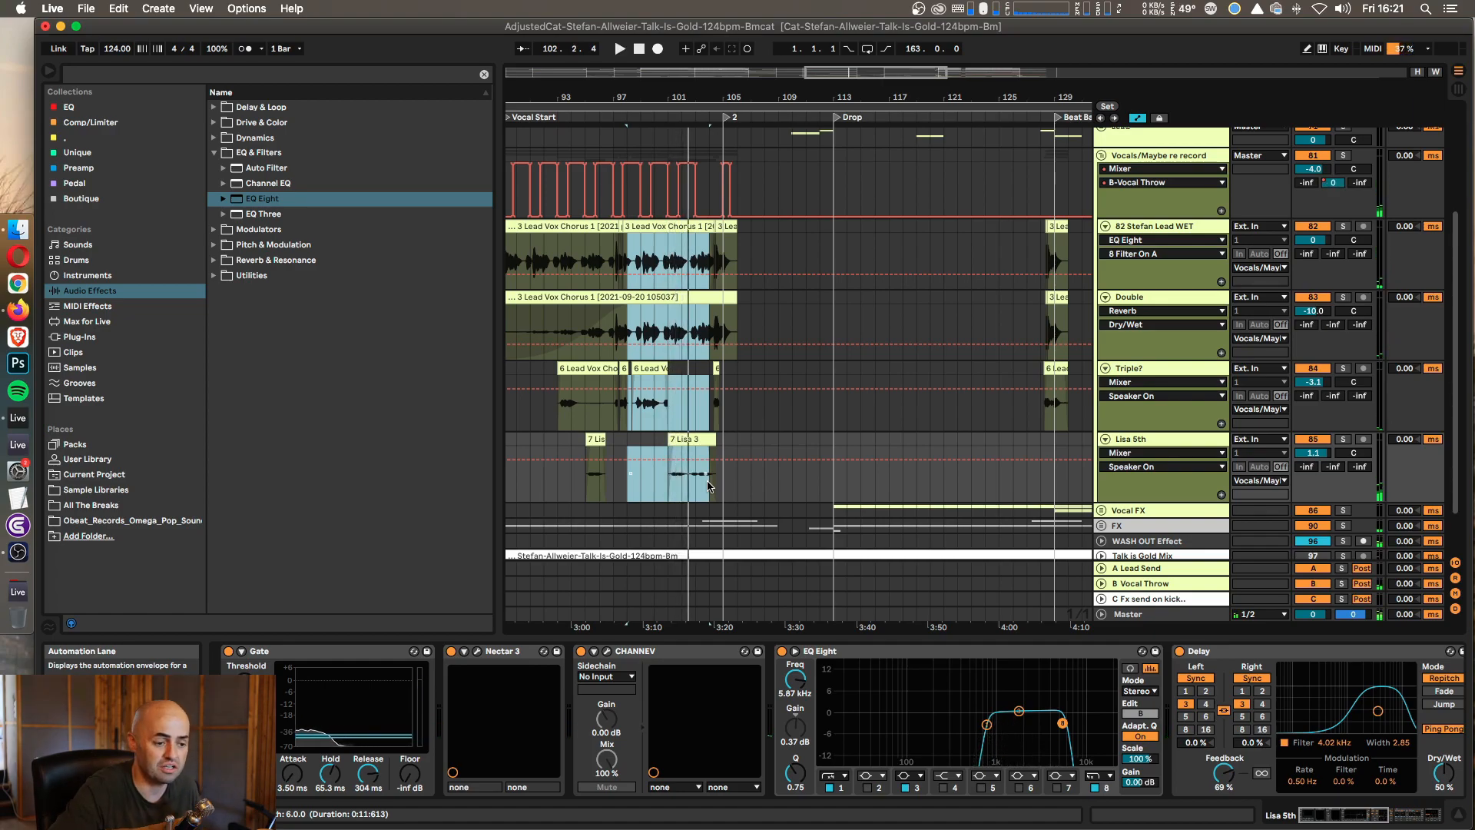
# Step: Fold all tracks, including the vocal group, and zoom the timeline out to the whole arrangement
pyautogui.click(1191, 229)
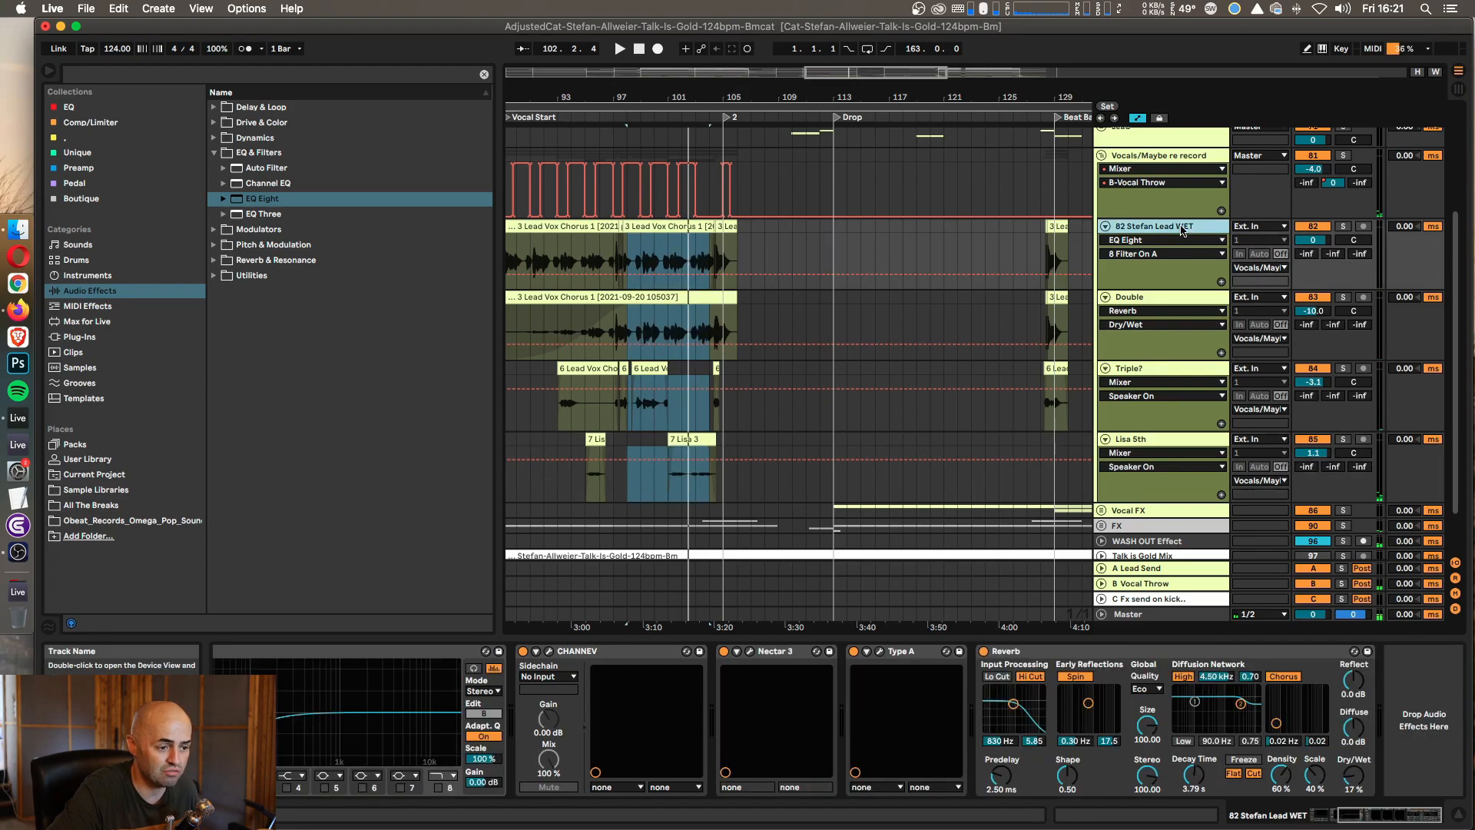
pyautogui.scroll(3, 1159, 235)
pyautogui.click(1102, 215)
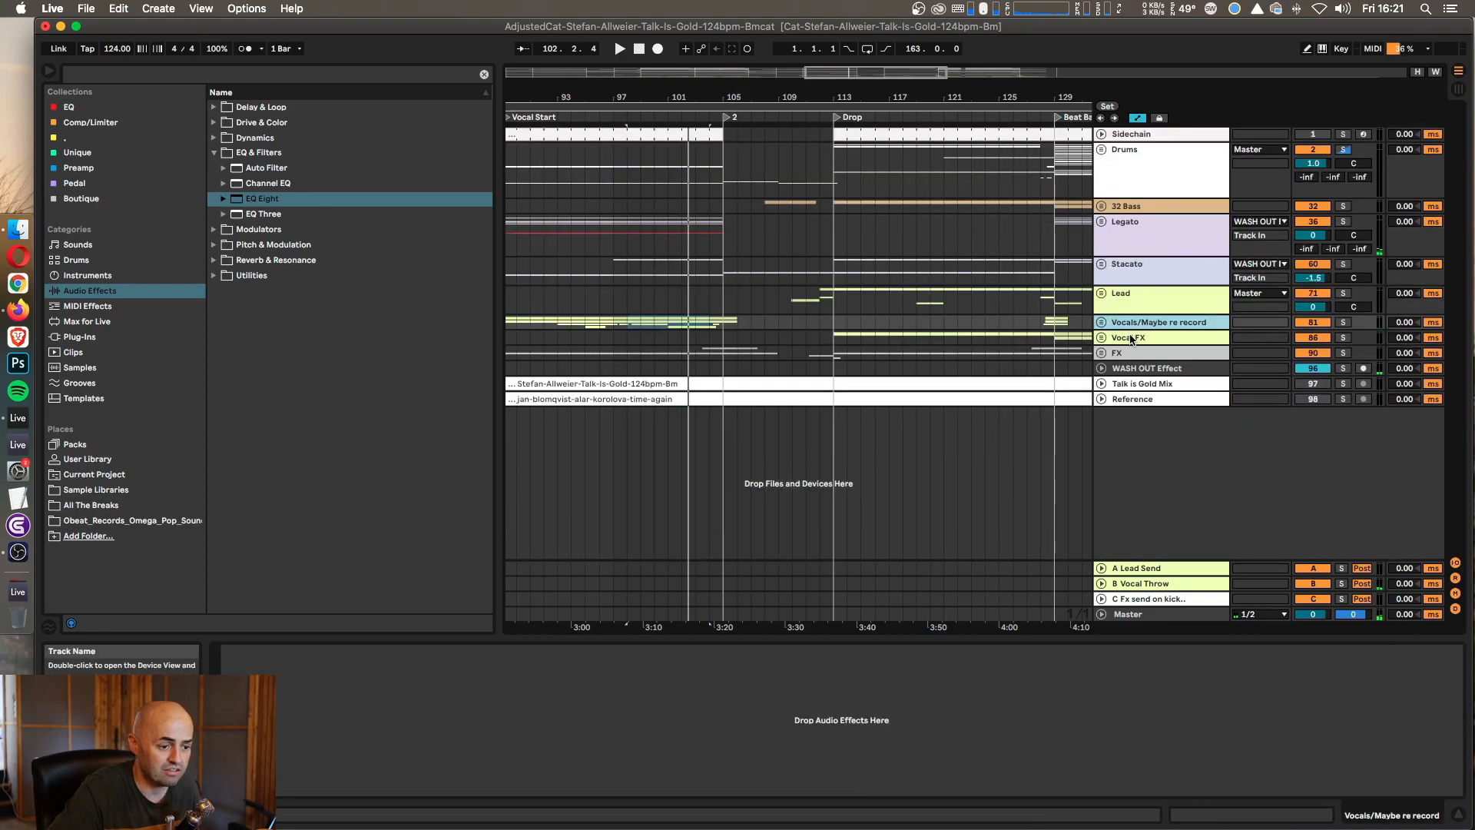
pyautogui.click(1102, 322)
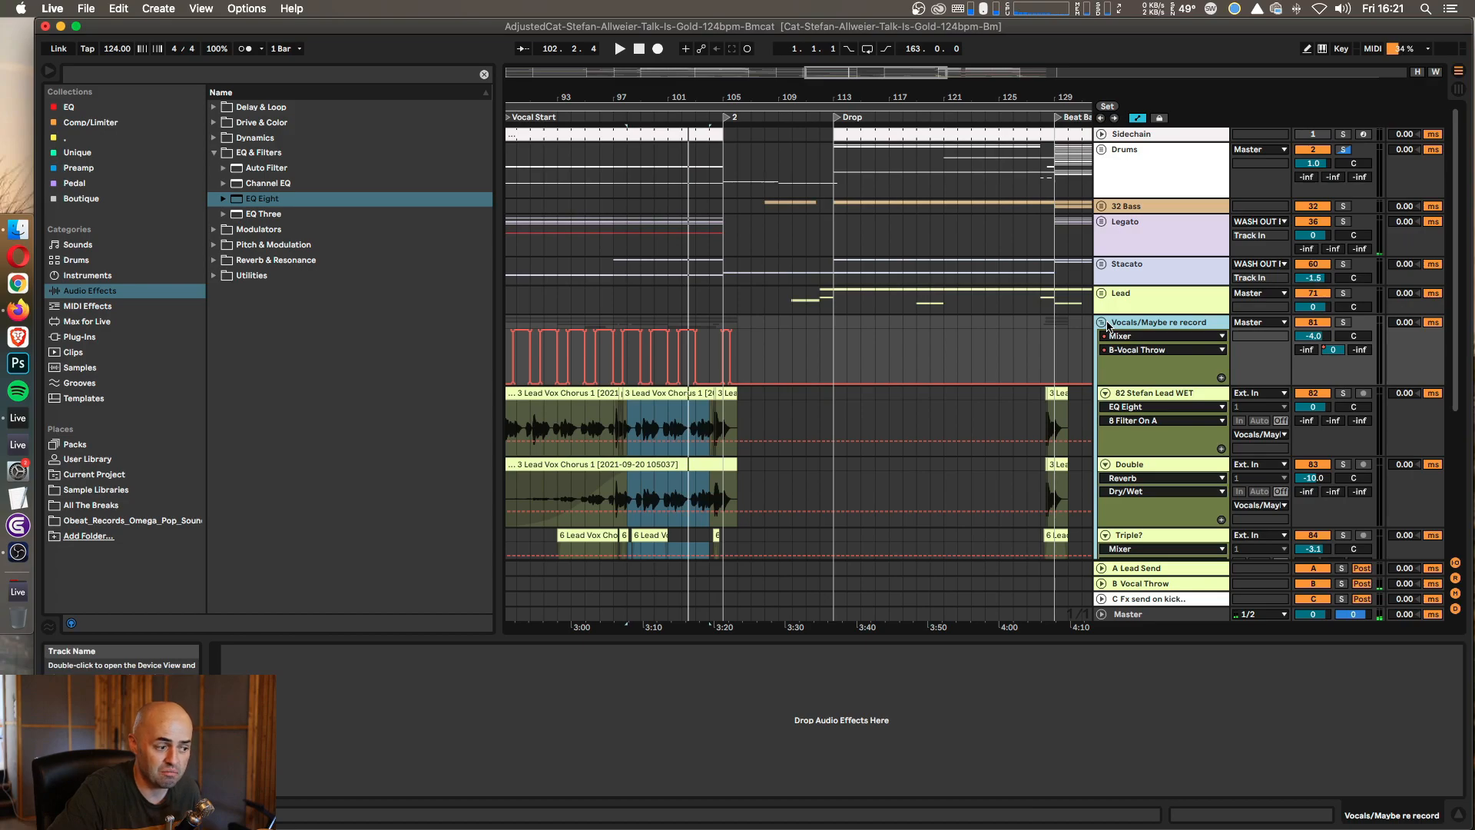
pyautogui.click(1101, 323)
pyautogui.moveTo(876, 98); pyautogui.dragTo(759, 97)
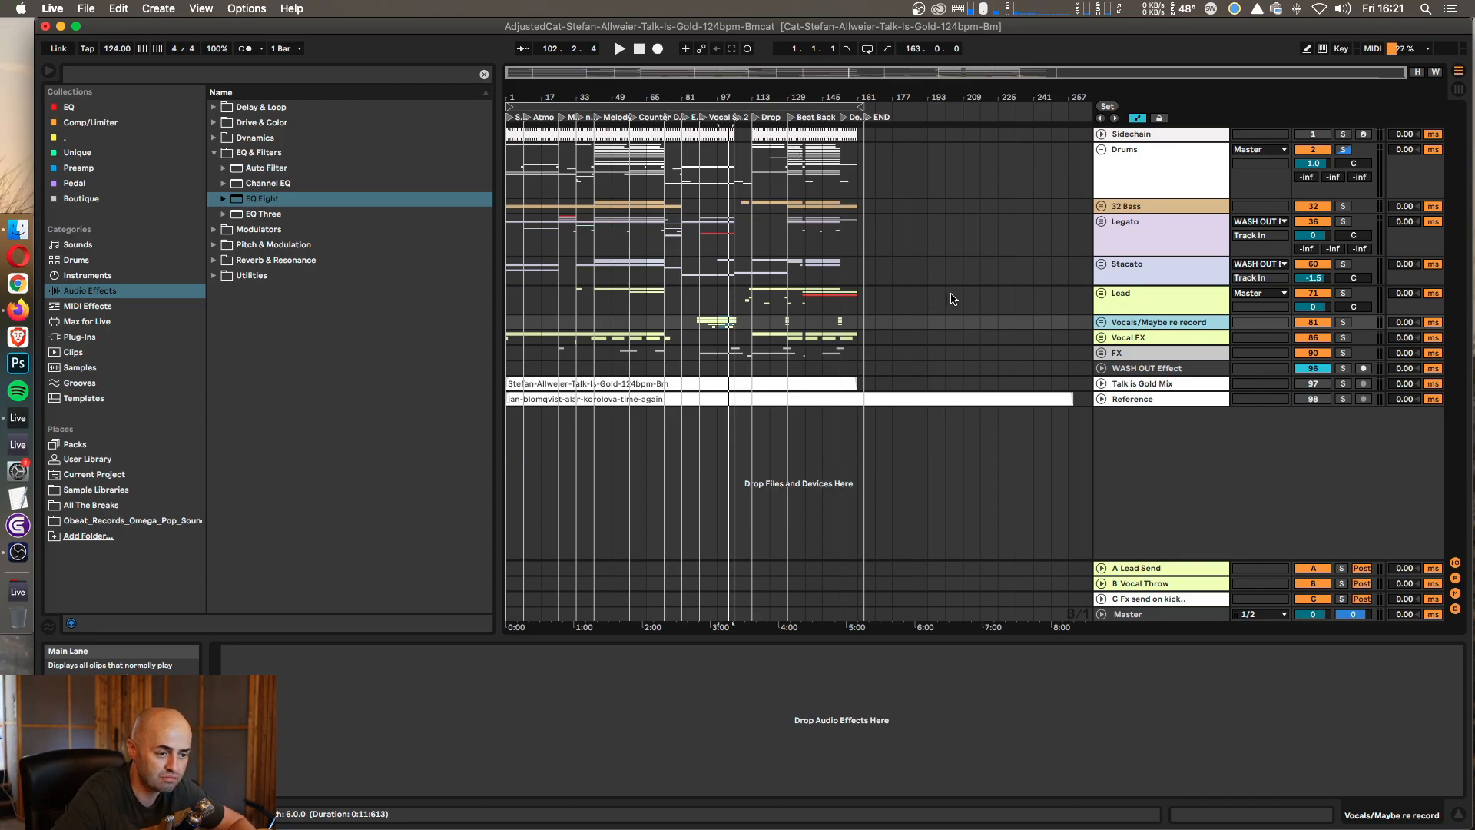
# Step: Unfold the Lead group, review the Octave lower track's device chain and fold the group again
pyautogui.click(1126, 287)
pyautogui.click(1102, 293)
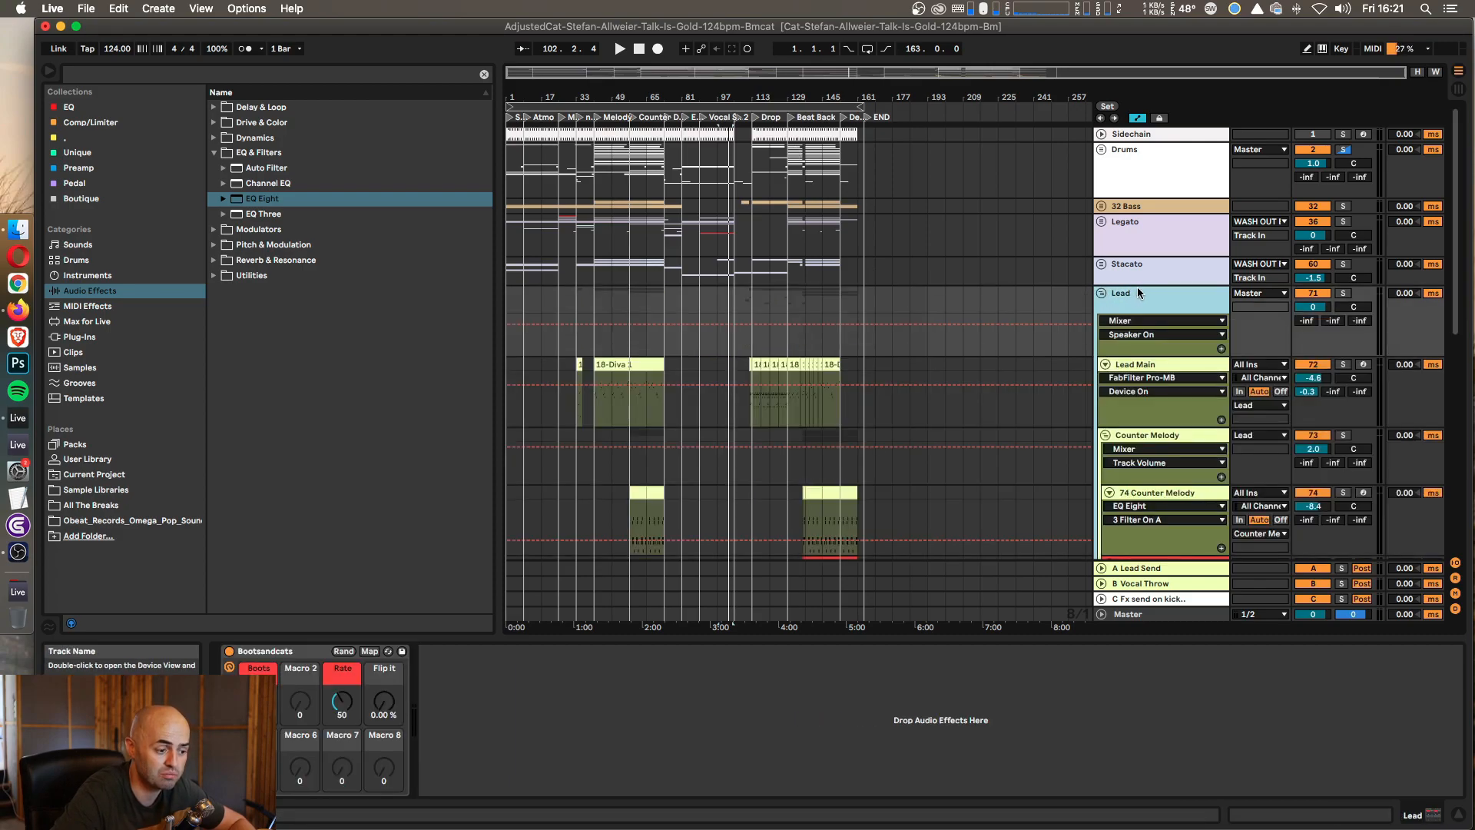
pyautogui.scroll(-5, 1137, 287)
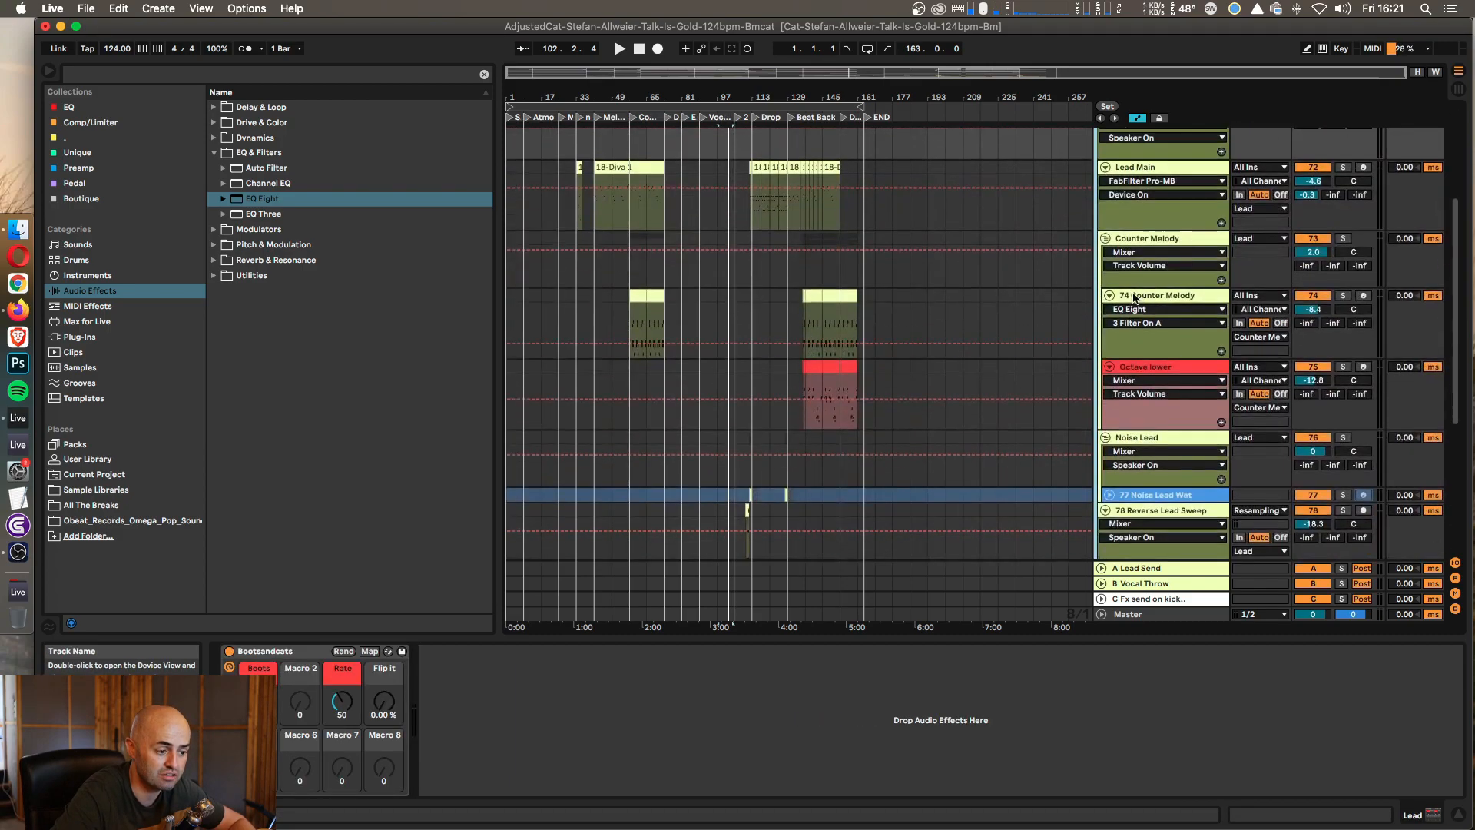
pyautogui.rightClick(1162, 376)
pyautogui.click(1152, 370)
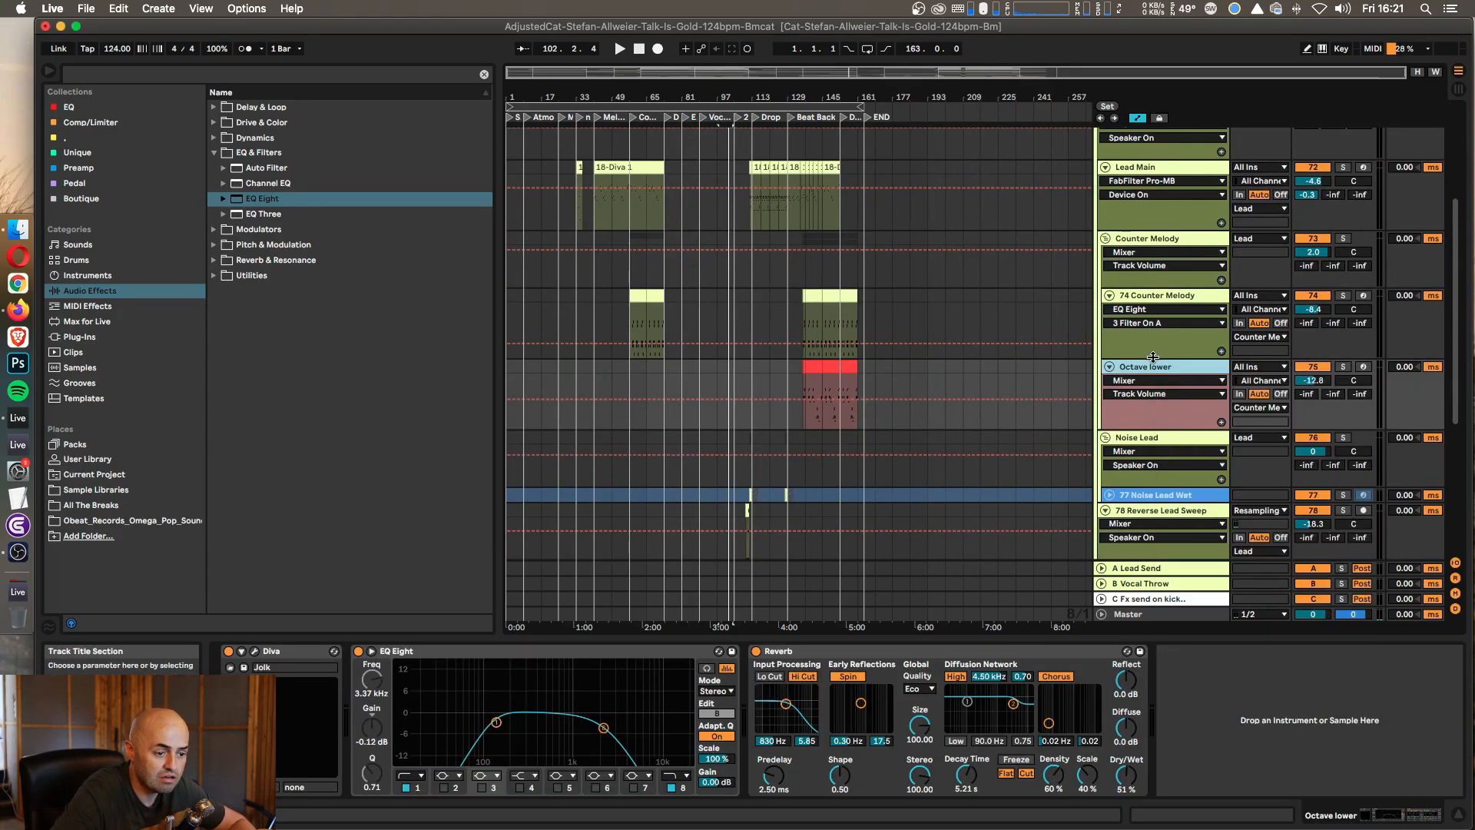
pyautogui.scroll(4, 1144, 302)
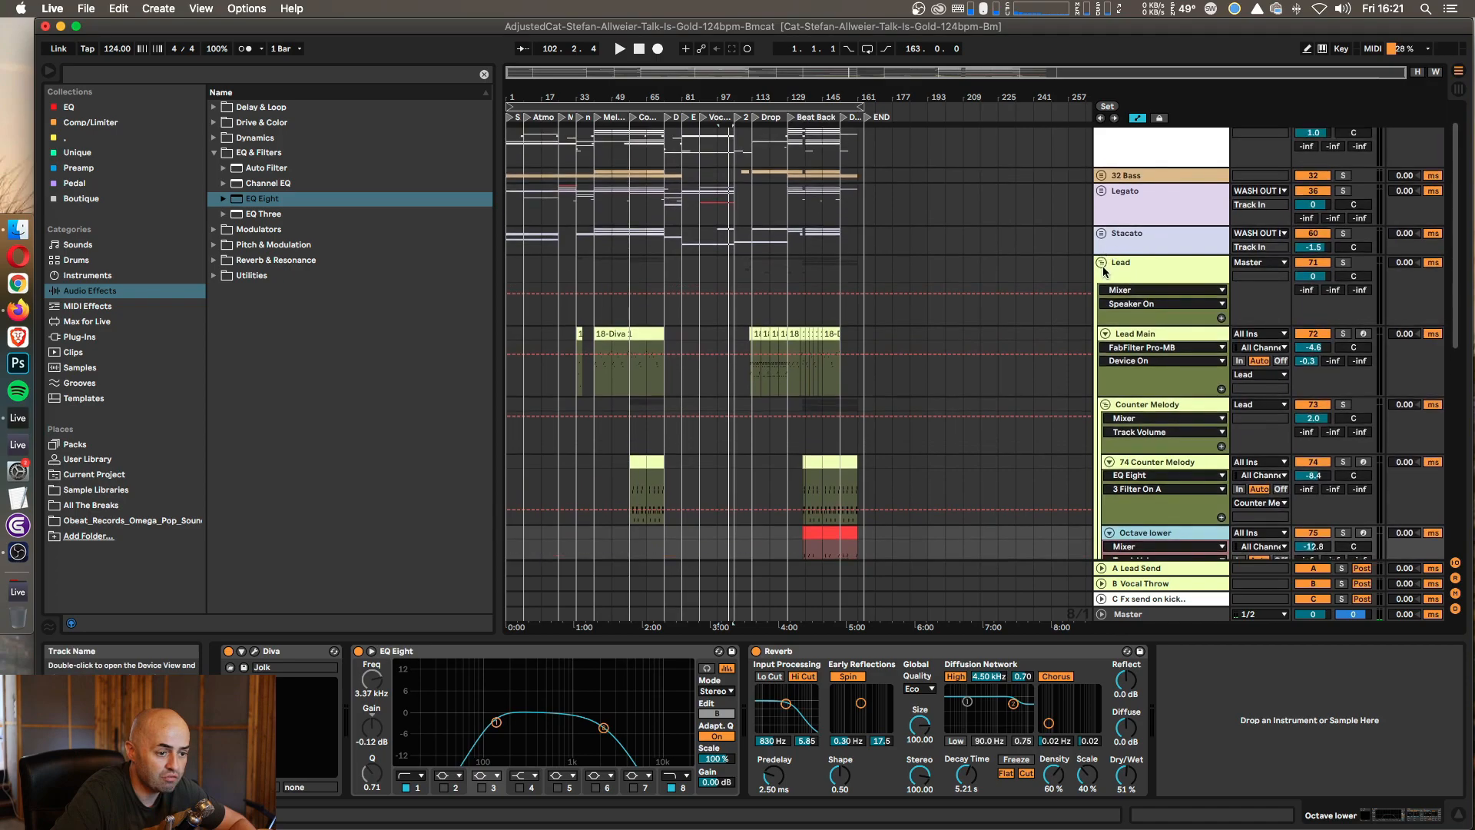
pyautogui.click(1100, 265)
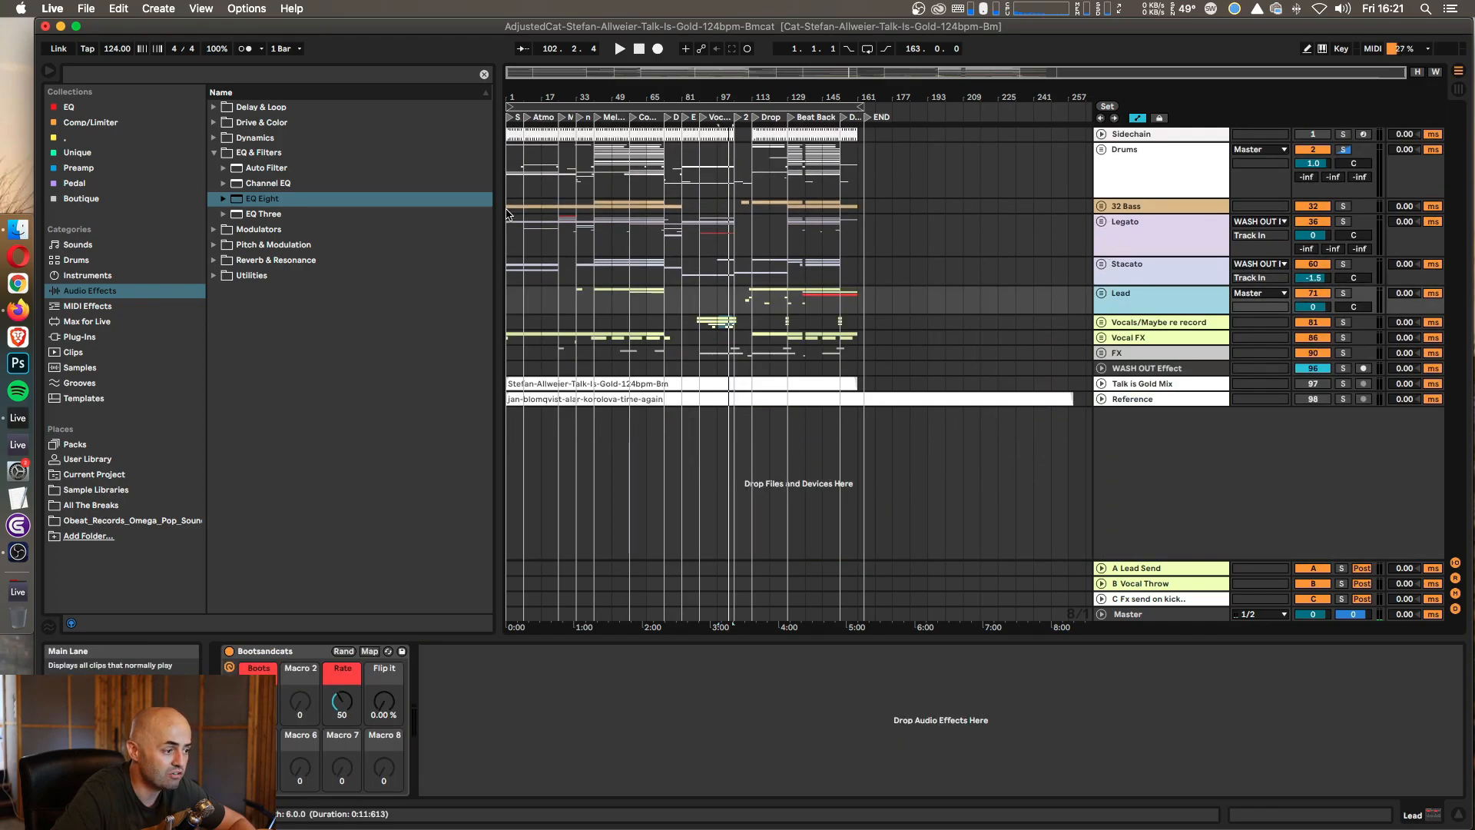
# Step: Unfold the Drums group, reduce its track height and show the Kick track's device chain
pyautogui.click(1137, 169)
pyautogui.click(1101, 149)
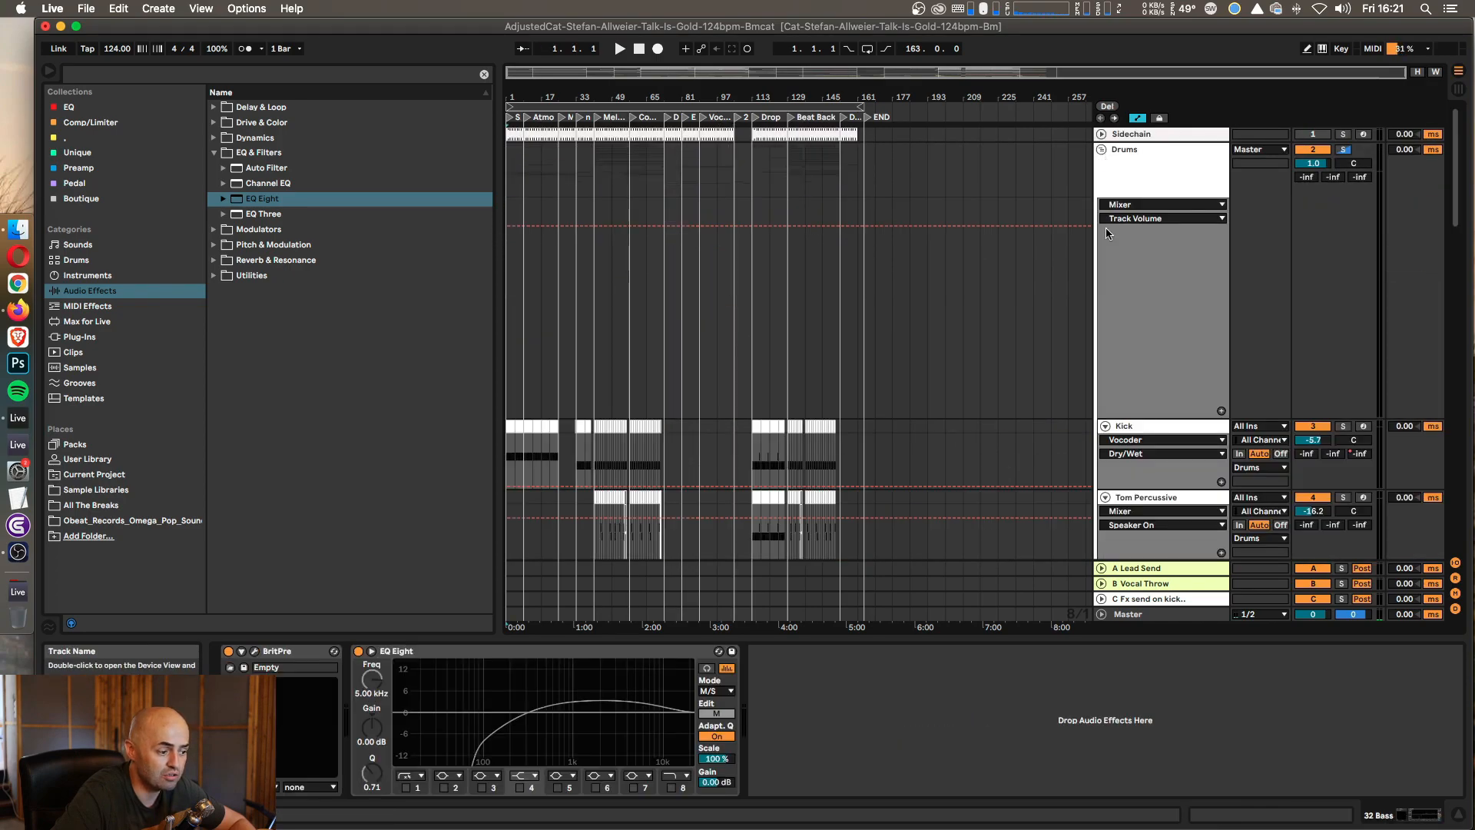
pyautogui.moveTo(1170, 416); pyautogui.dragTo(1163, 296)
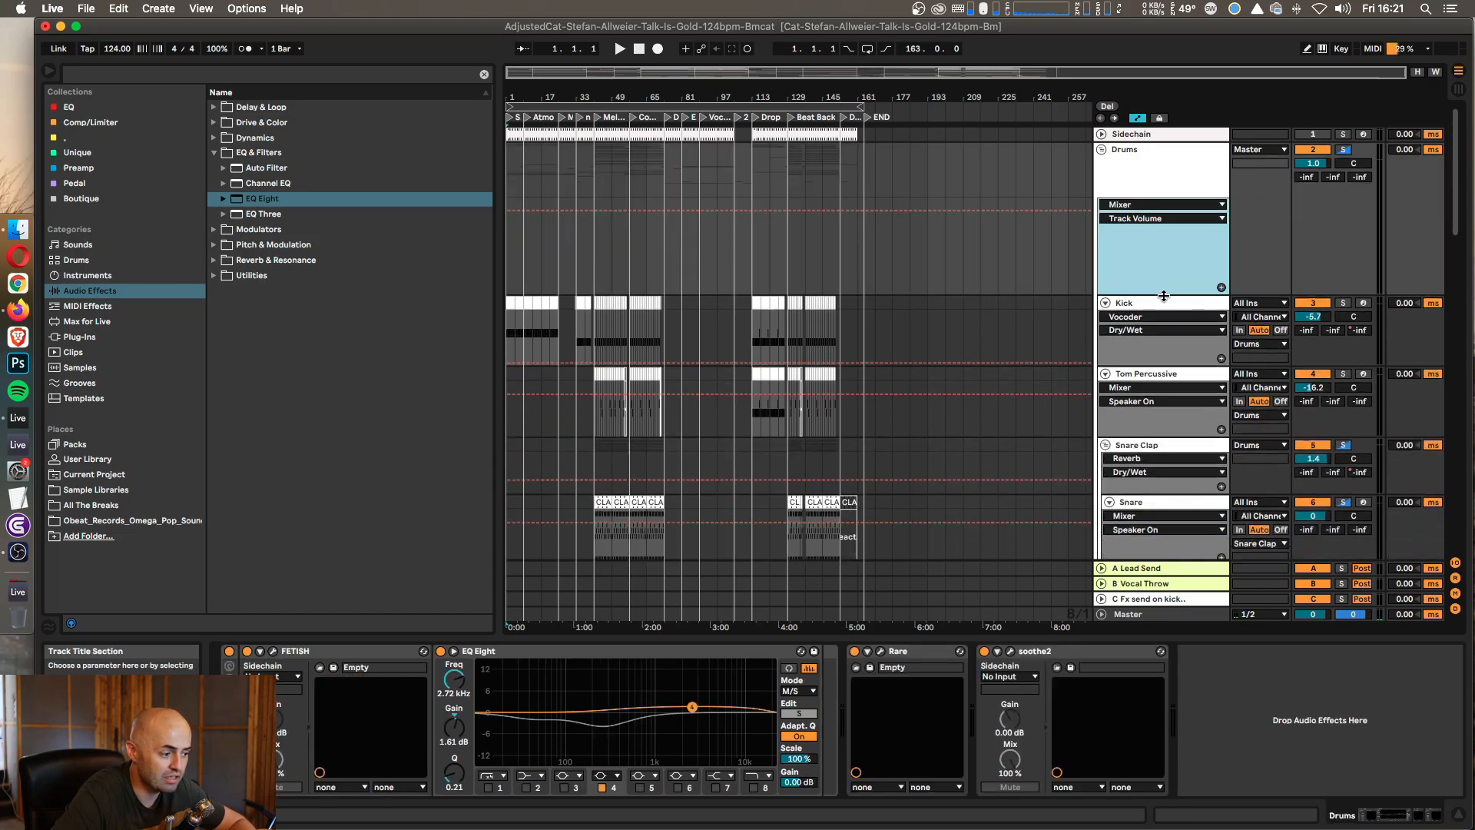
pyautogui.click(1137, 304)
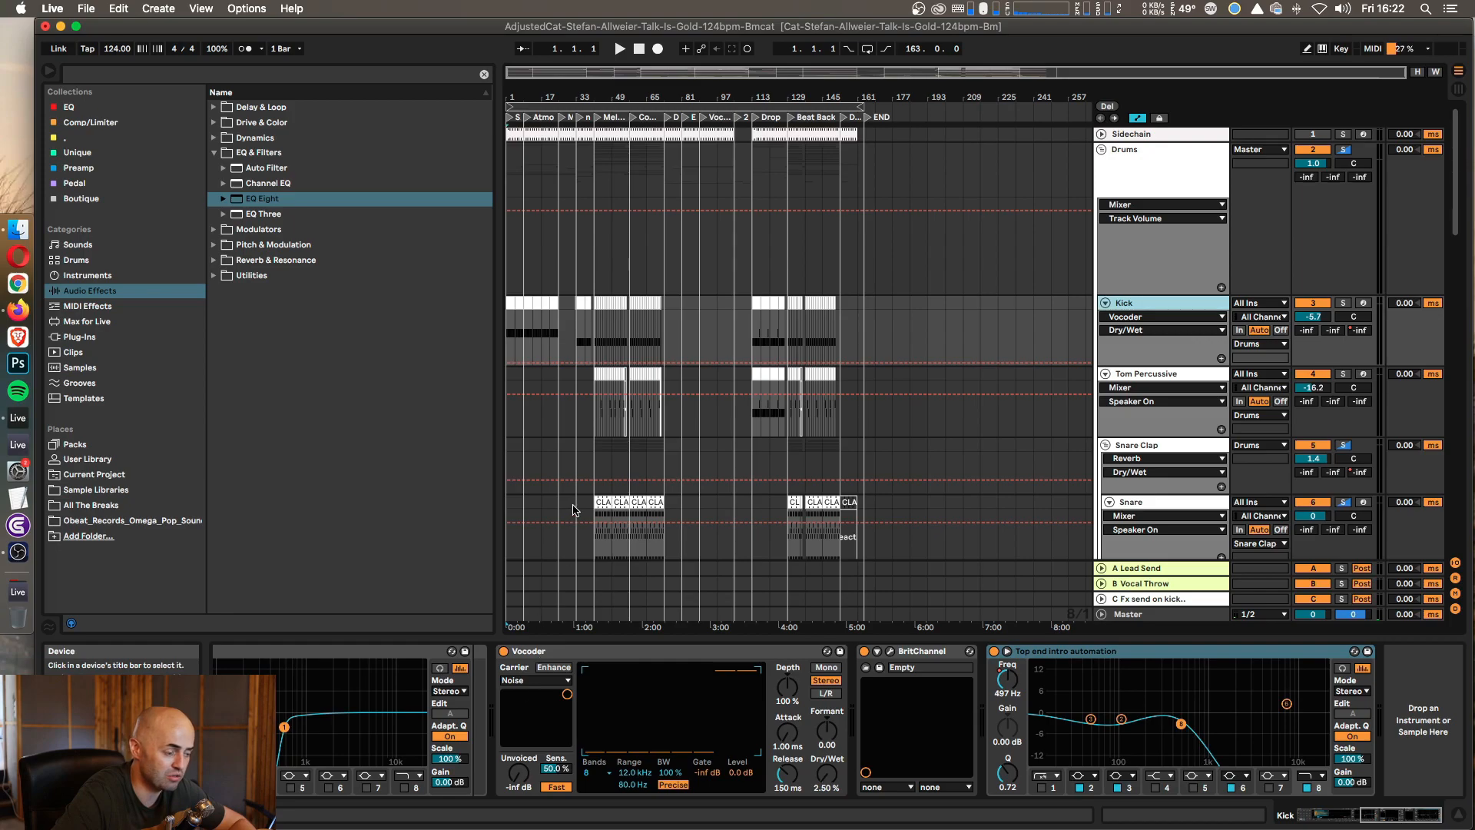
# Step: Review the Top end drum group, marking the Melody and Counter sections and the 40 bars before Melody in turn
pyautogui.scroll(-10, 572, 510)
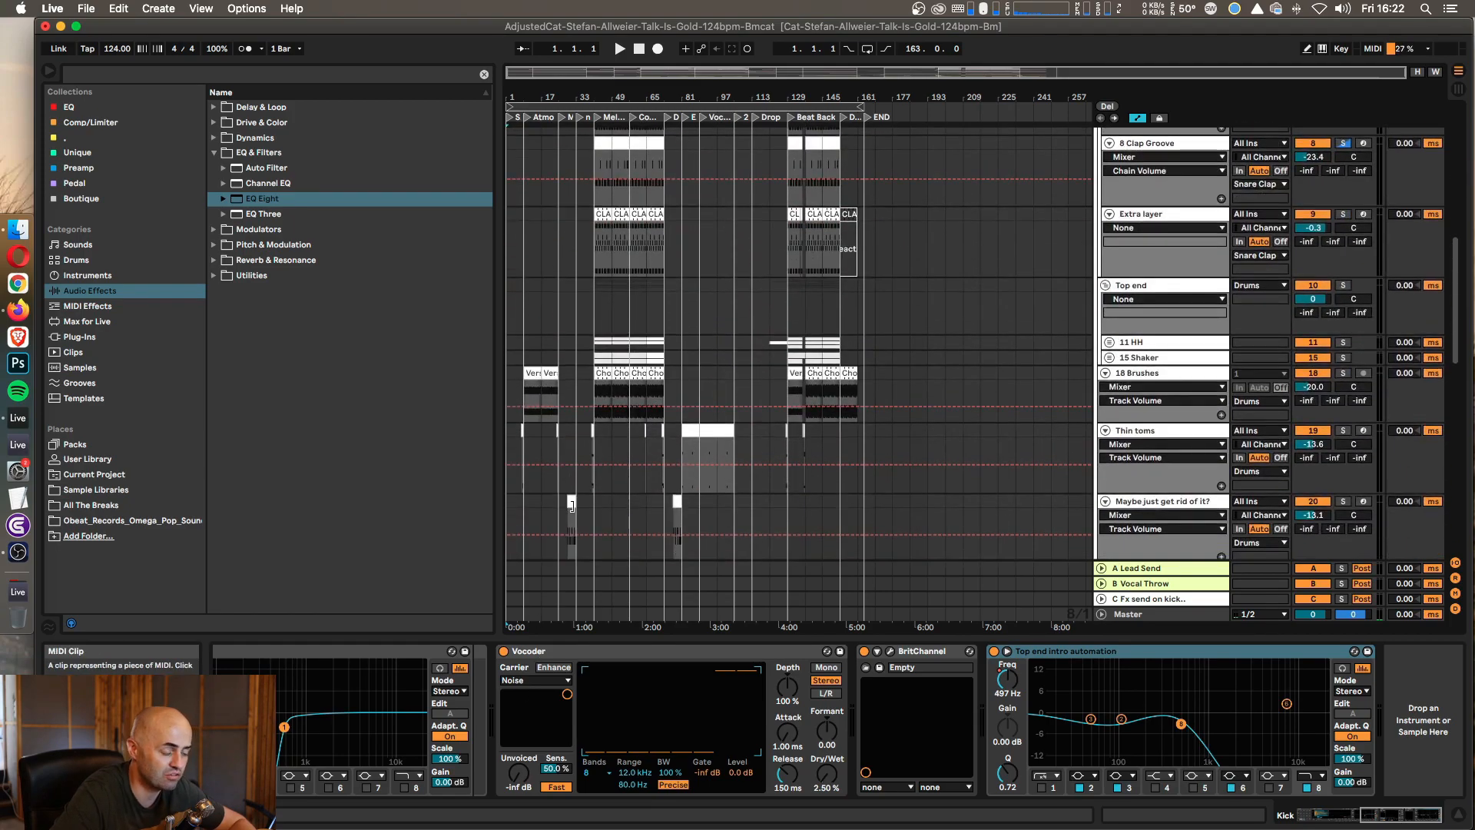
pyautogui.scroll(-1, 572, 506)
pyautogui.moveTo(593, 300); pyautogui.dragTo(665, 304)
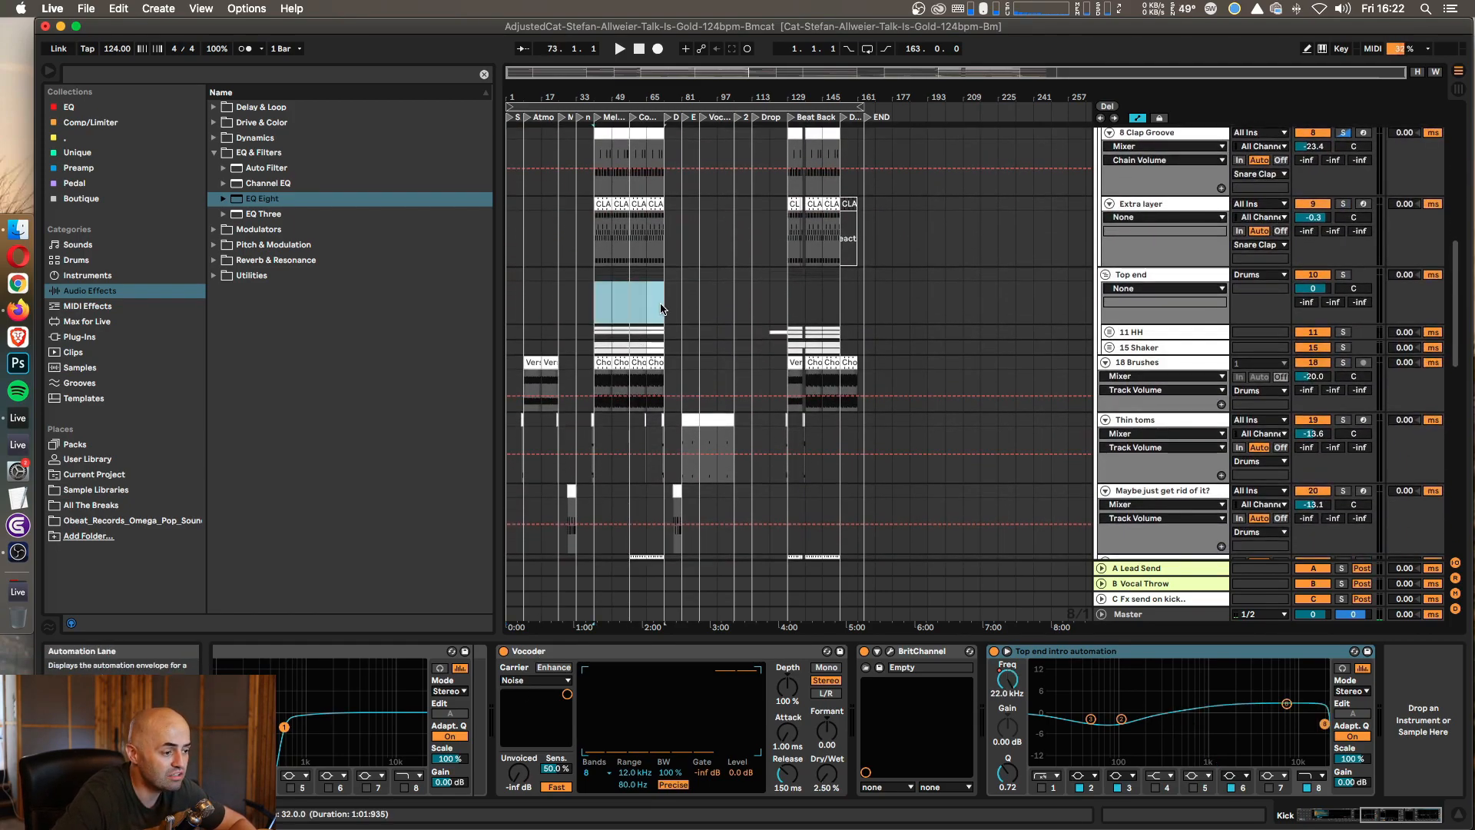
pyautogui.click(507, 308)
pyautogui.moveTo(507, 309); pyautogui.dragTo(593, 309)
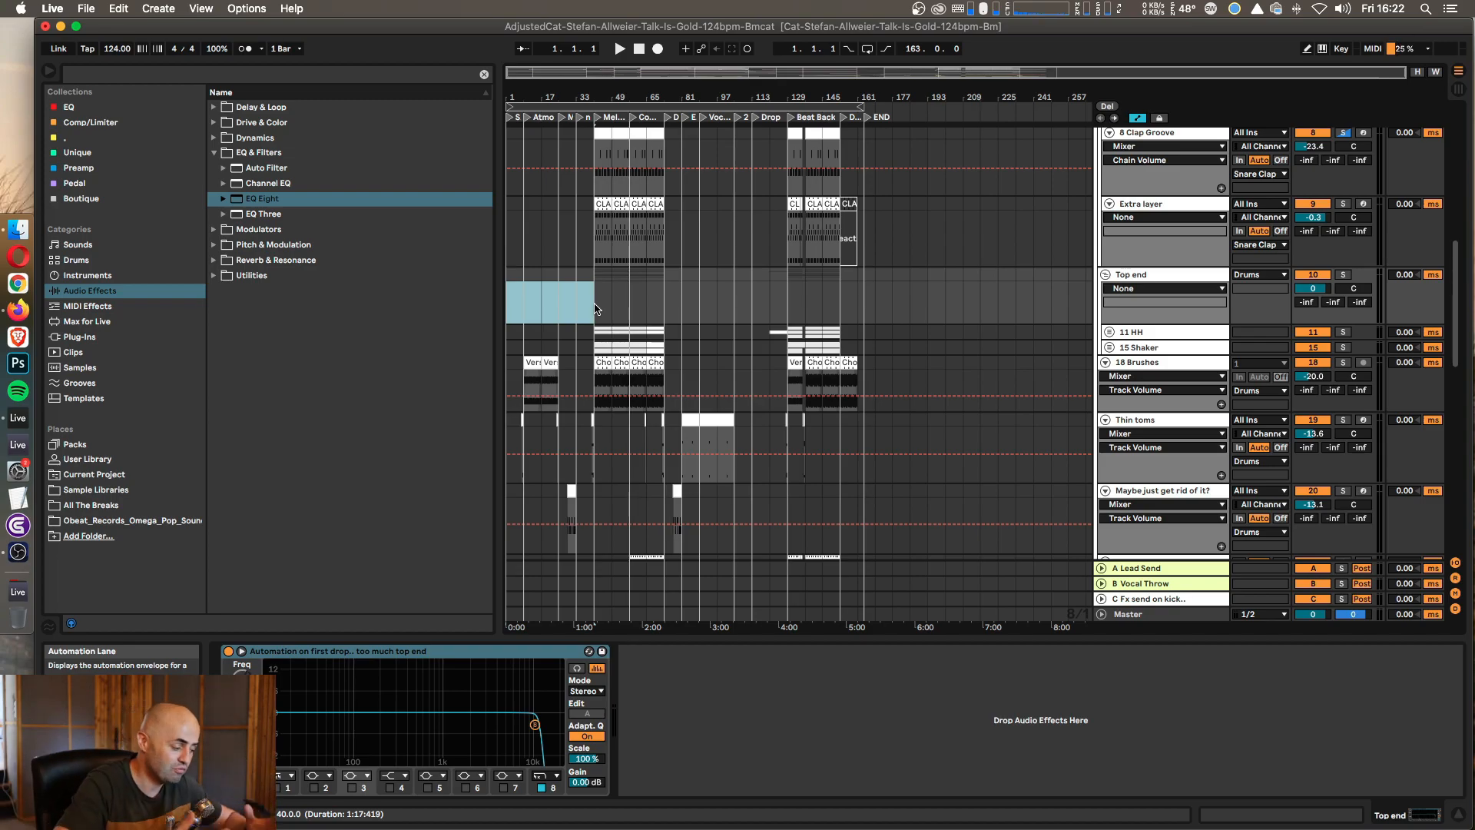
# Step: Mark the first 16 bars of Beat Back on the Atmo Percs group and bars 33 to 73 on the Drums group
pyautogui.scroll(-10, 595, 309)
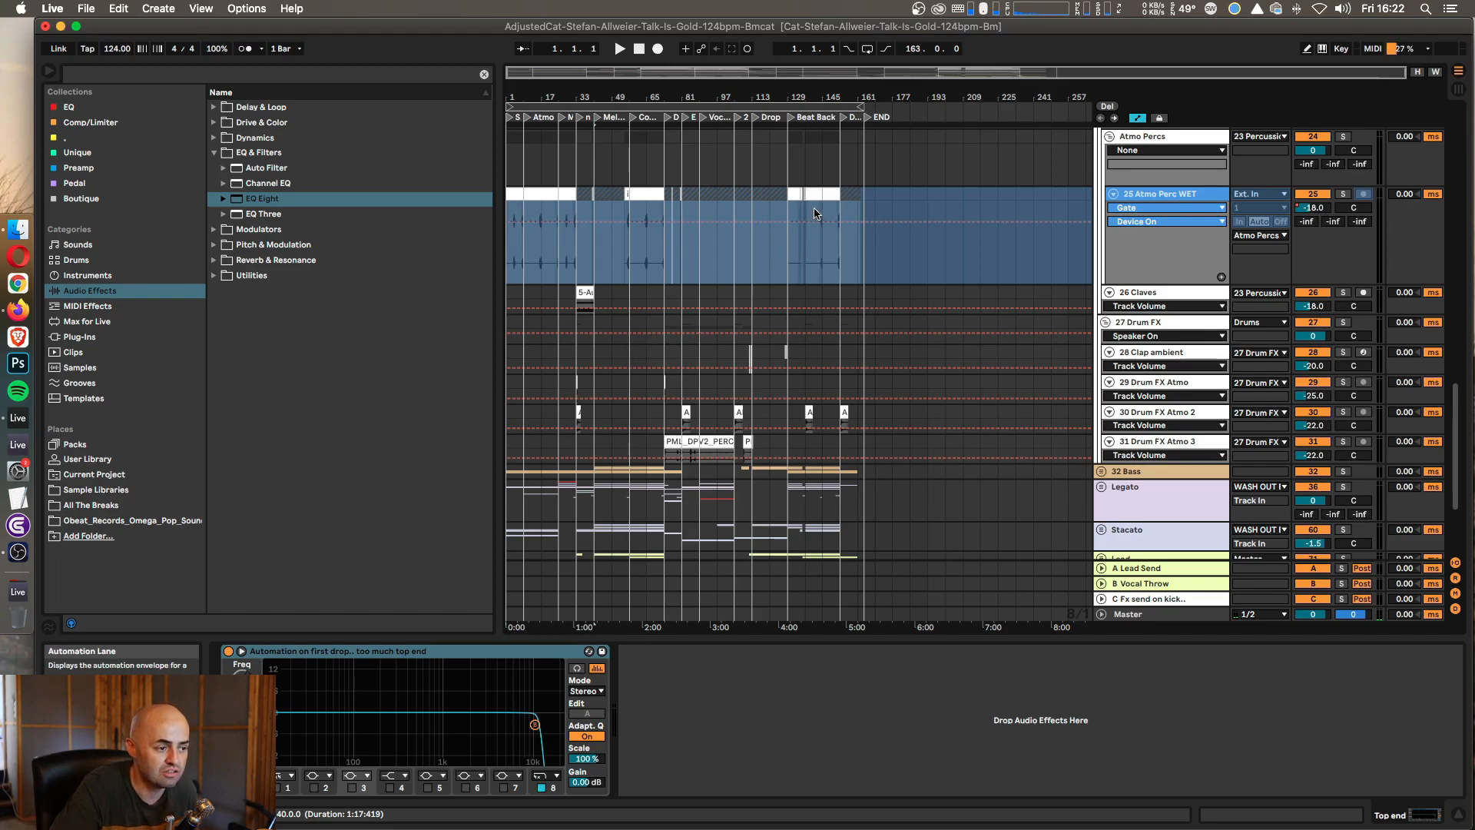
pyautogui.moveTo(794, 170); pyautogui.dragTo(821, 172)
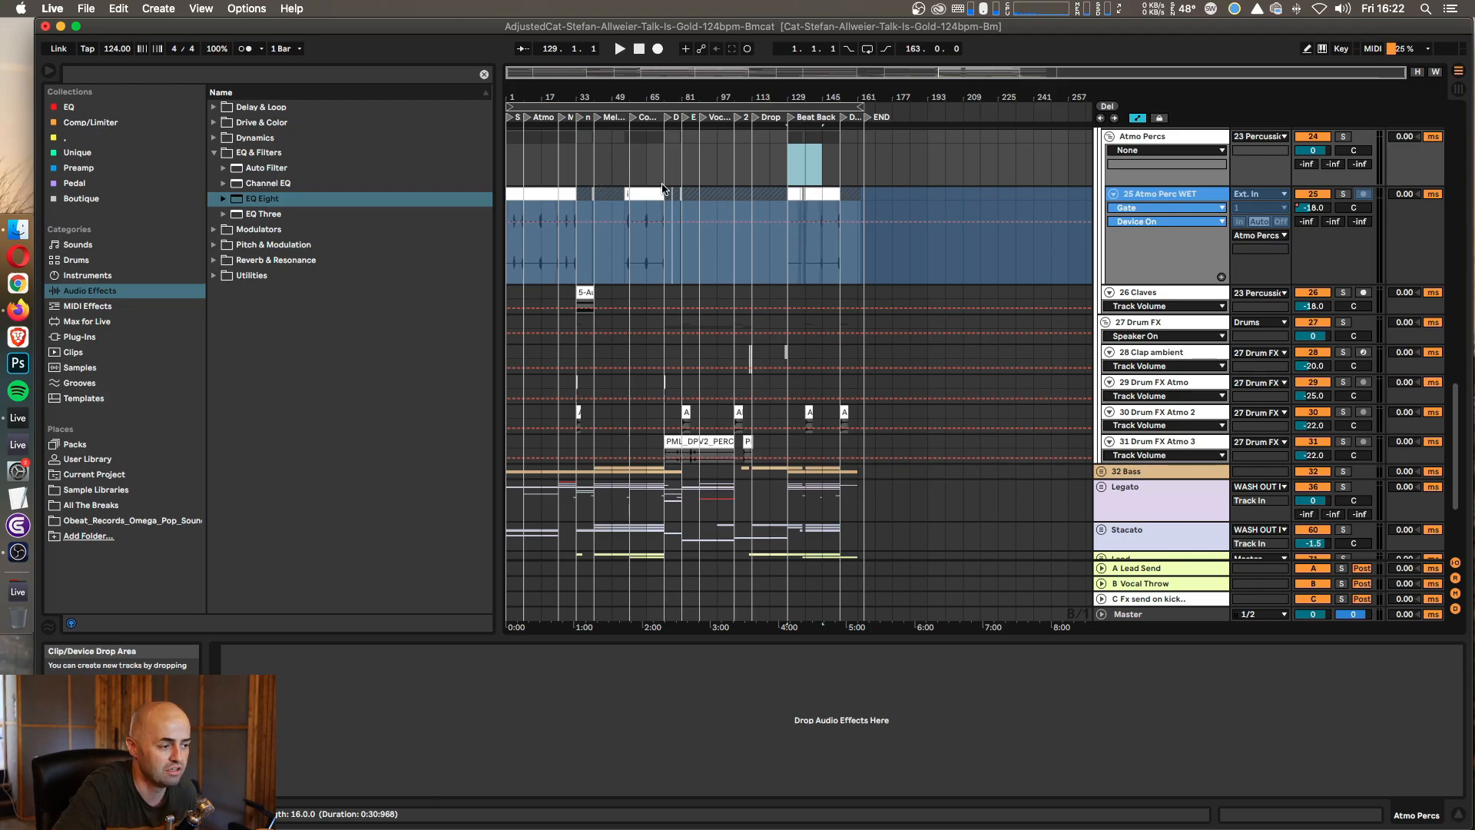
pyautogui.scroll(10, 615, 180)
pyautogui.scroll(8, 644, 183)
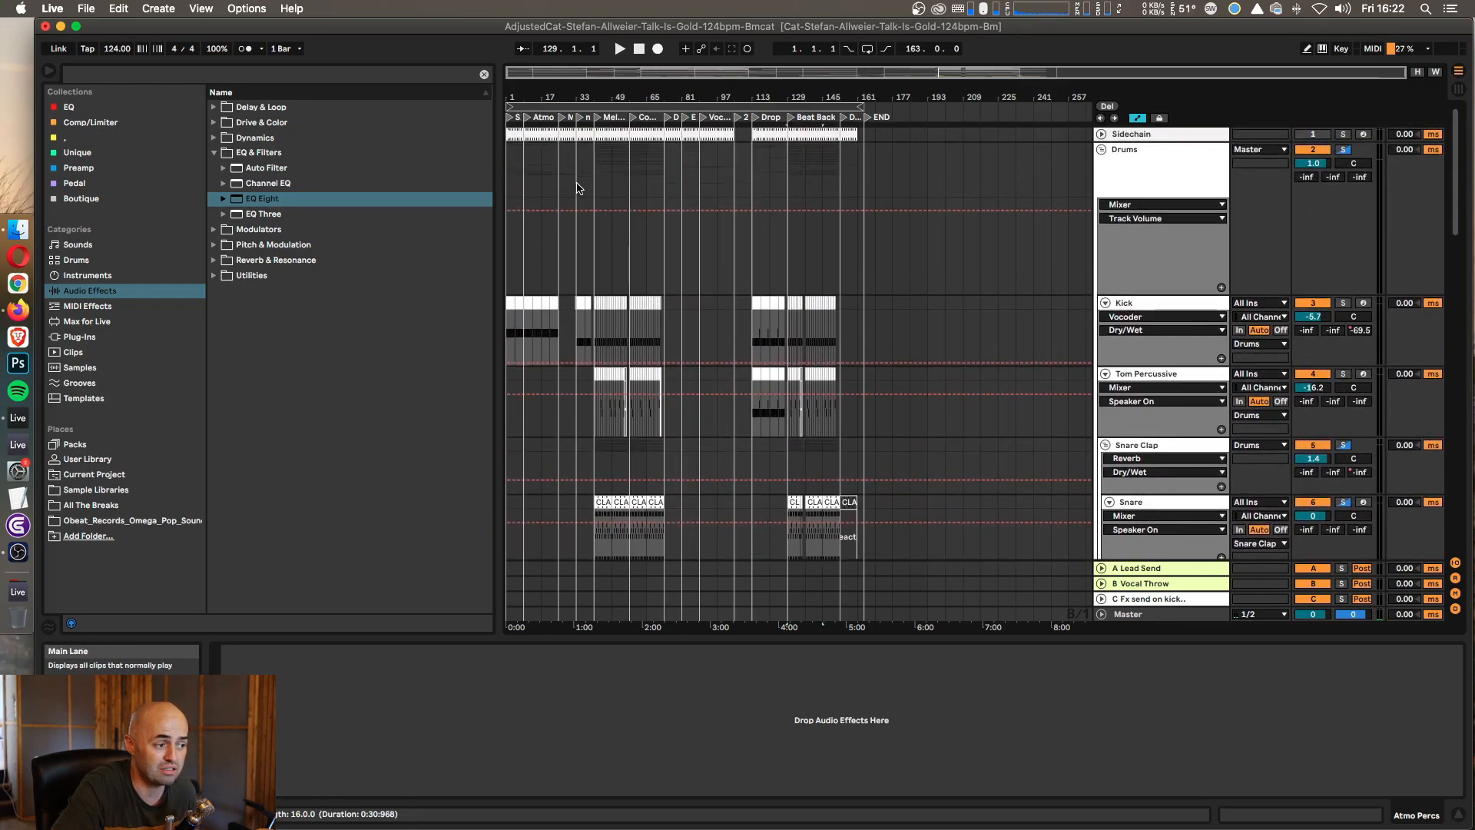
pyautogui.moveTo(587, 183); pyautogui.dragTo(670, 183)
pyautogui.click(1108, 170)
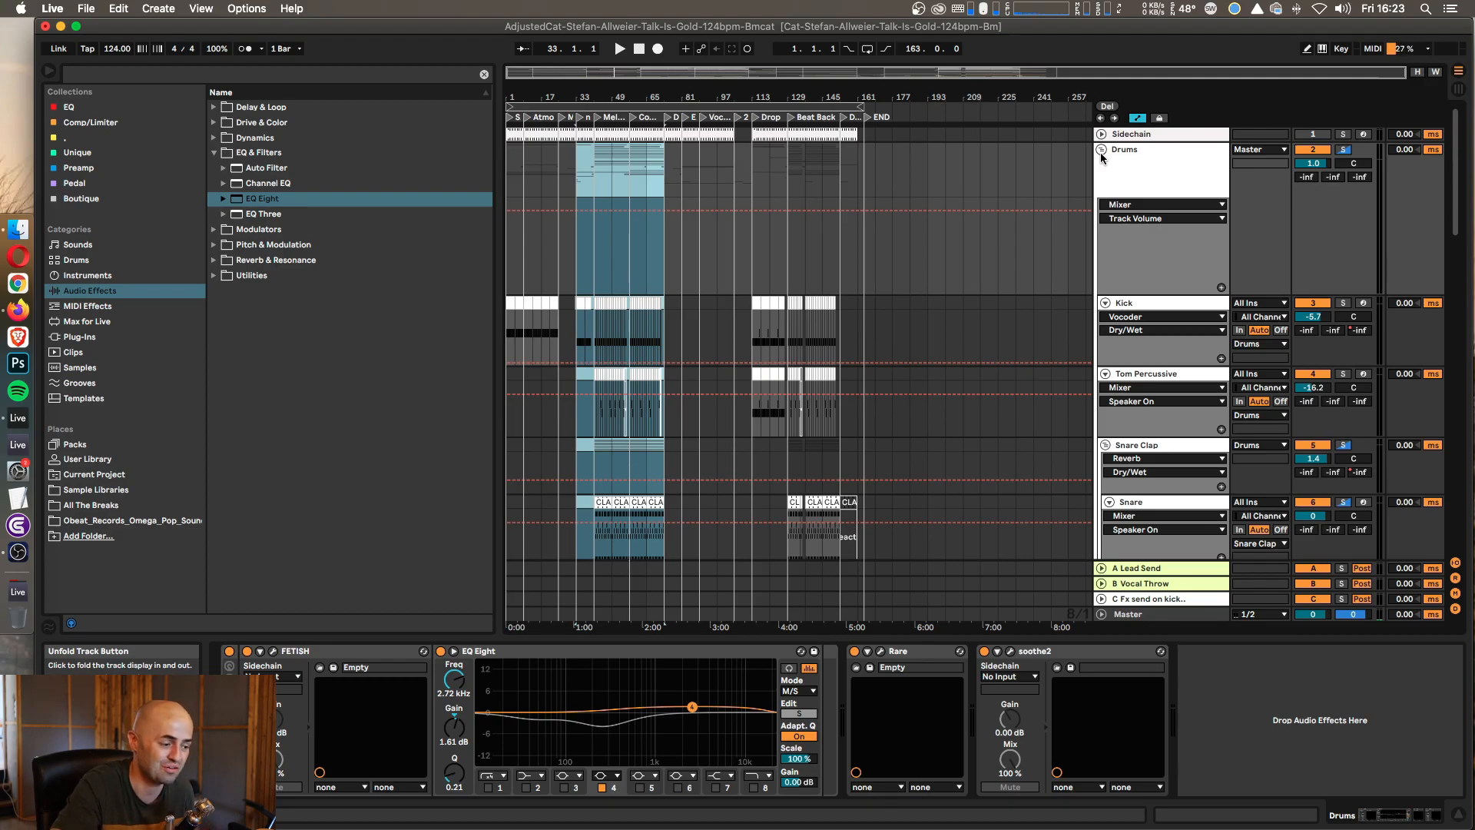
# Step: Try out the high-frequency boost in the Drums group's Rare equalizer, undo the change and close the plug-in window
pyautogui.click(880, 651)
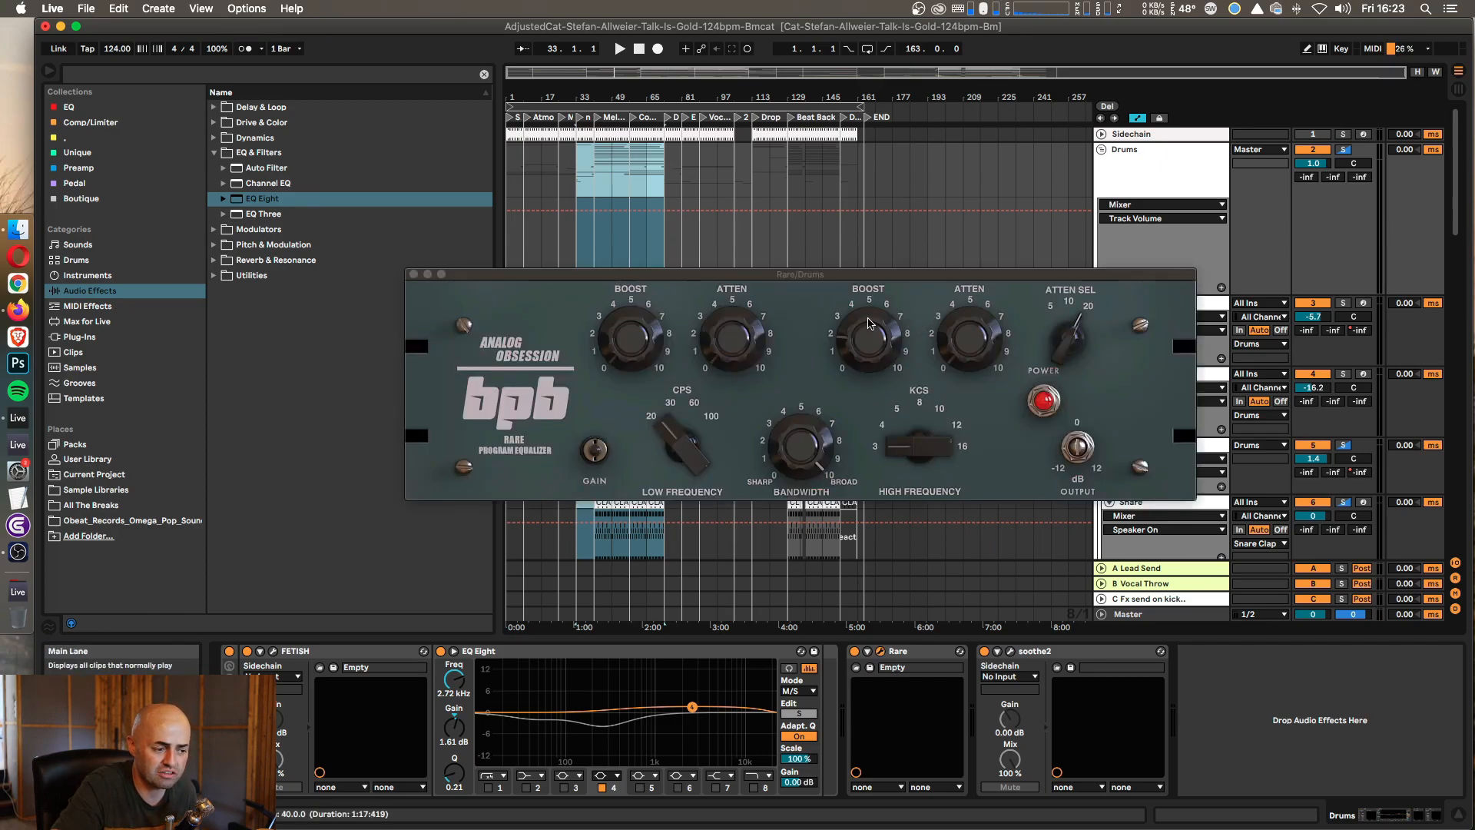
pyautogui.moveTo(878, 351); pyautogui.dragTo(869, 313)
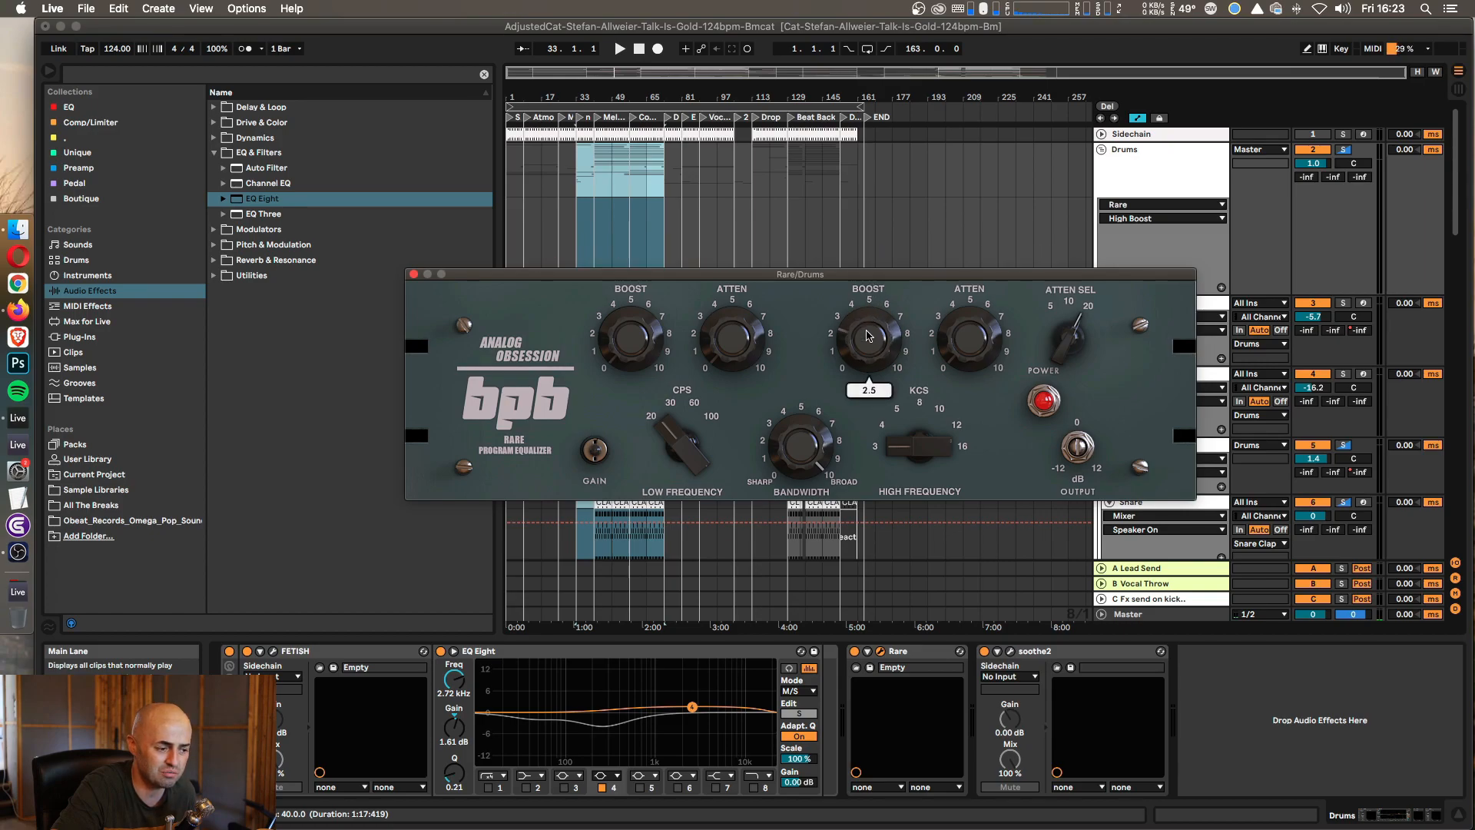
pyautogui.press('super+z')
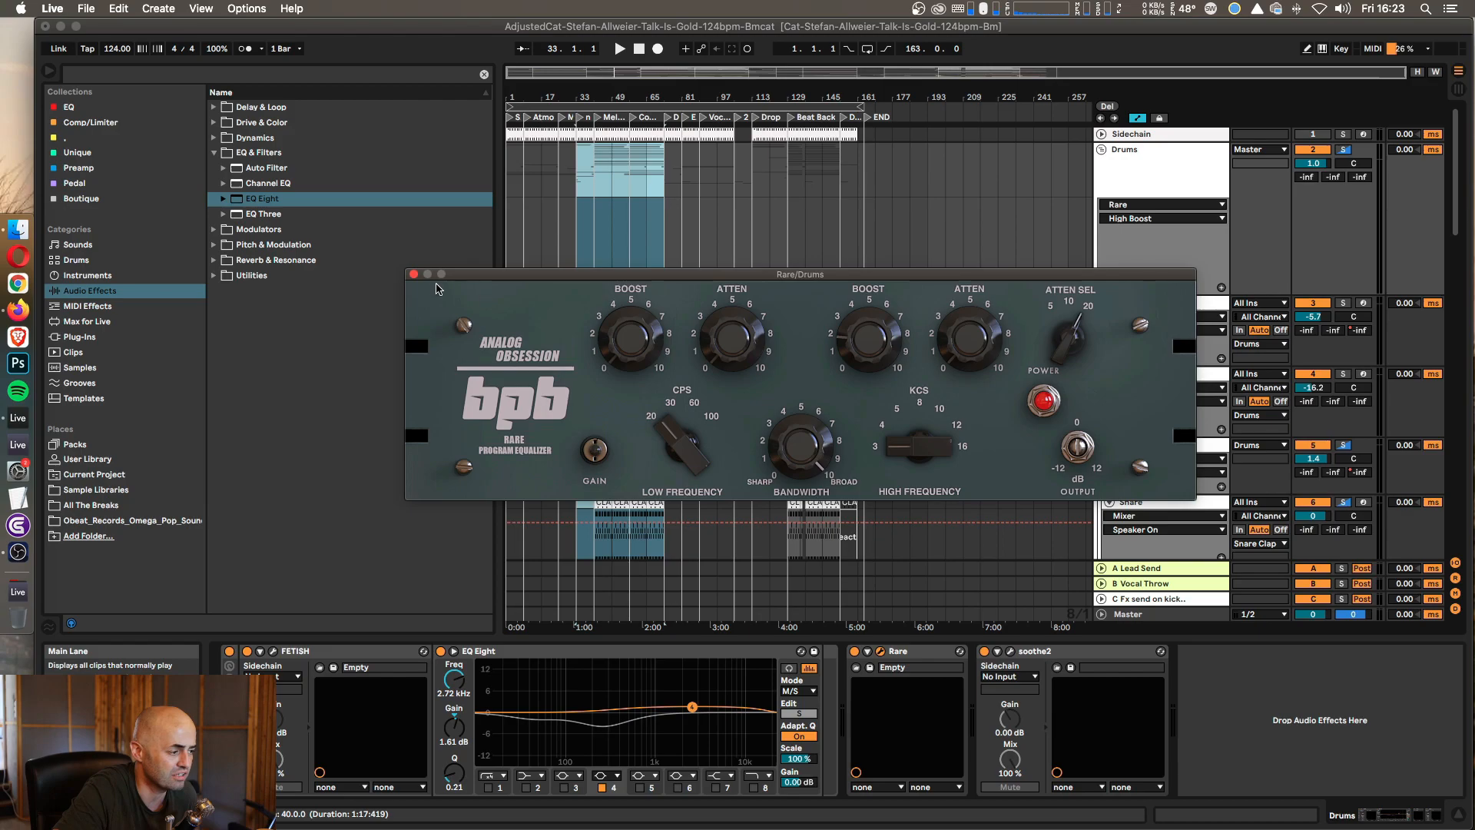
pyautogui.click(413, 274)
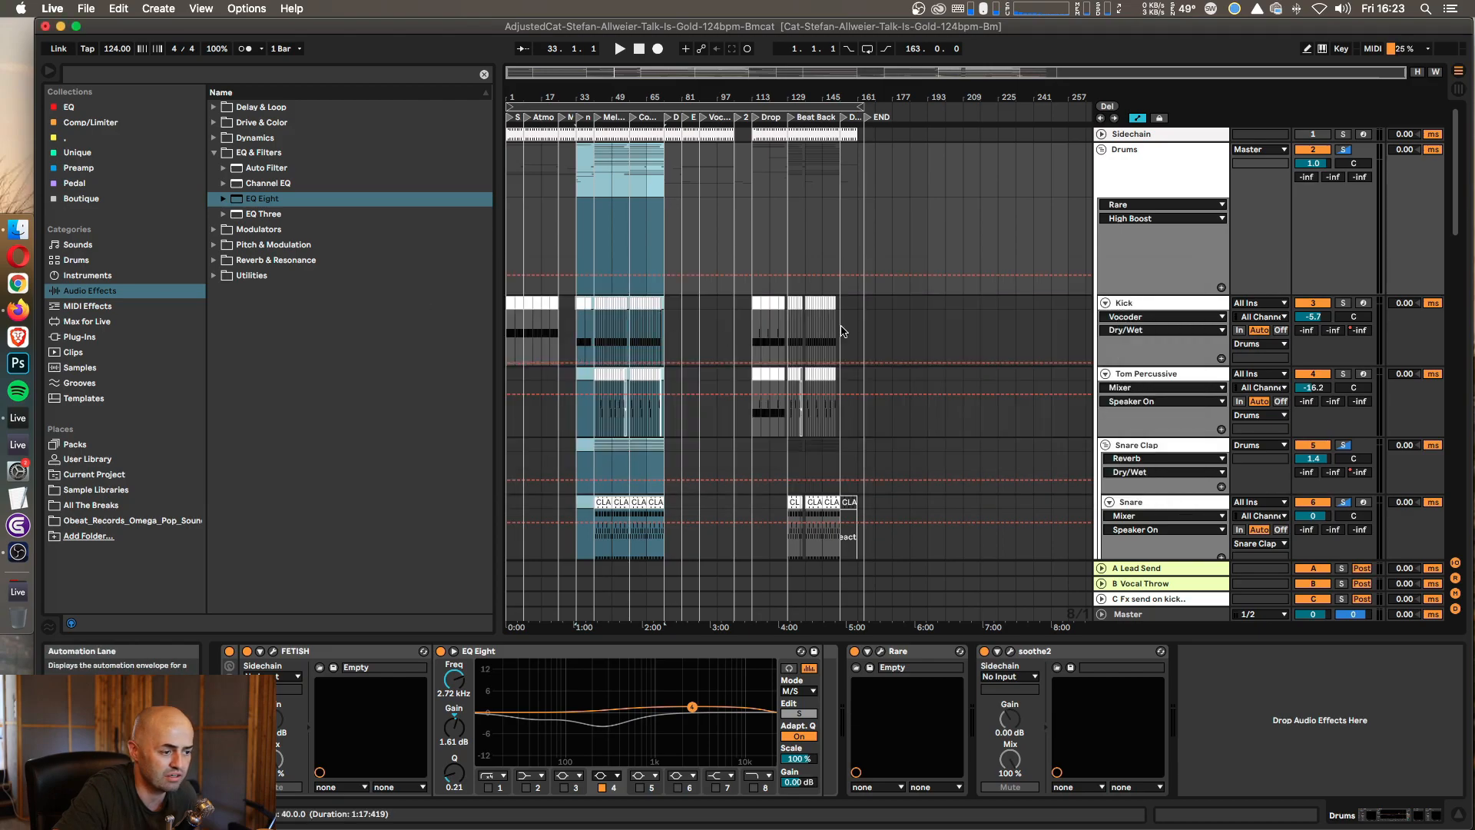
# Step: Fold the Drums group and look through the tracks inside the Legato group, folding it again after the check
pyautogui.click(1103, 149)
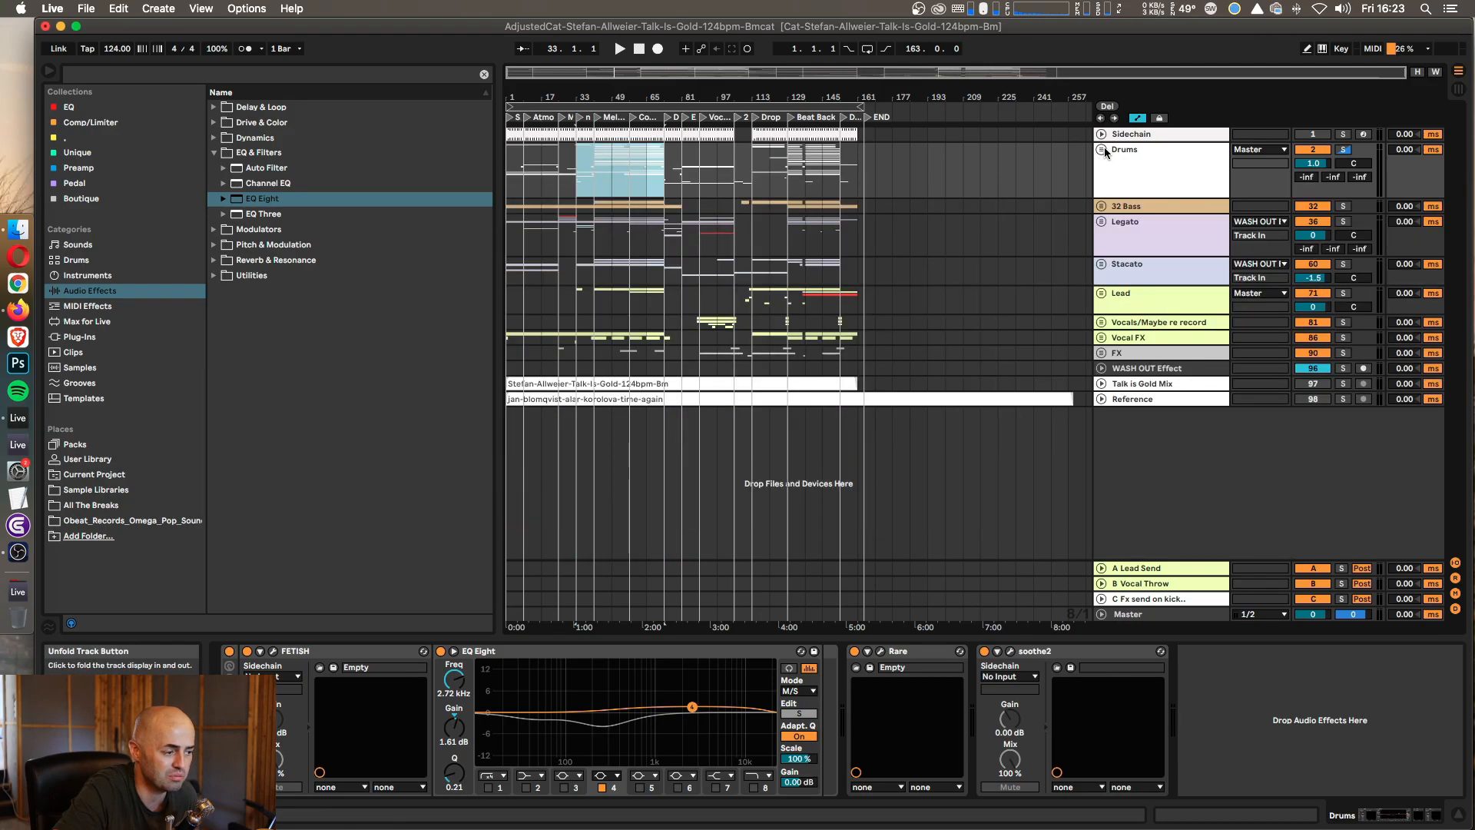
pyautogui.click(1133, 213)
pyautogui.click(1129, 230)
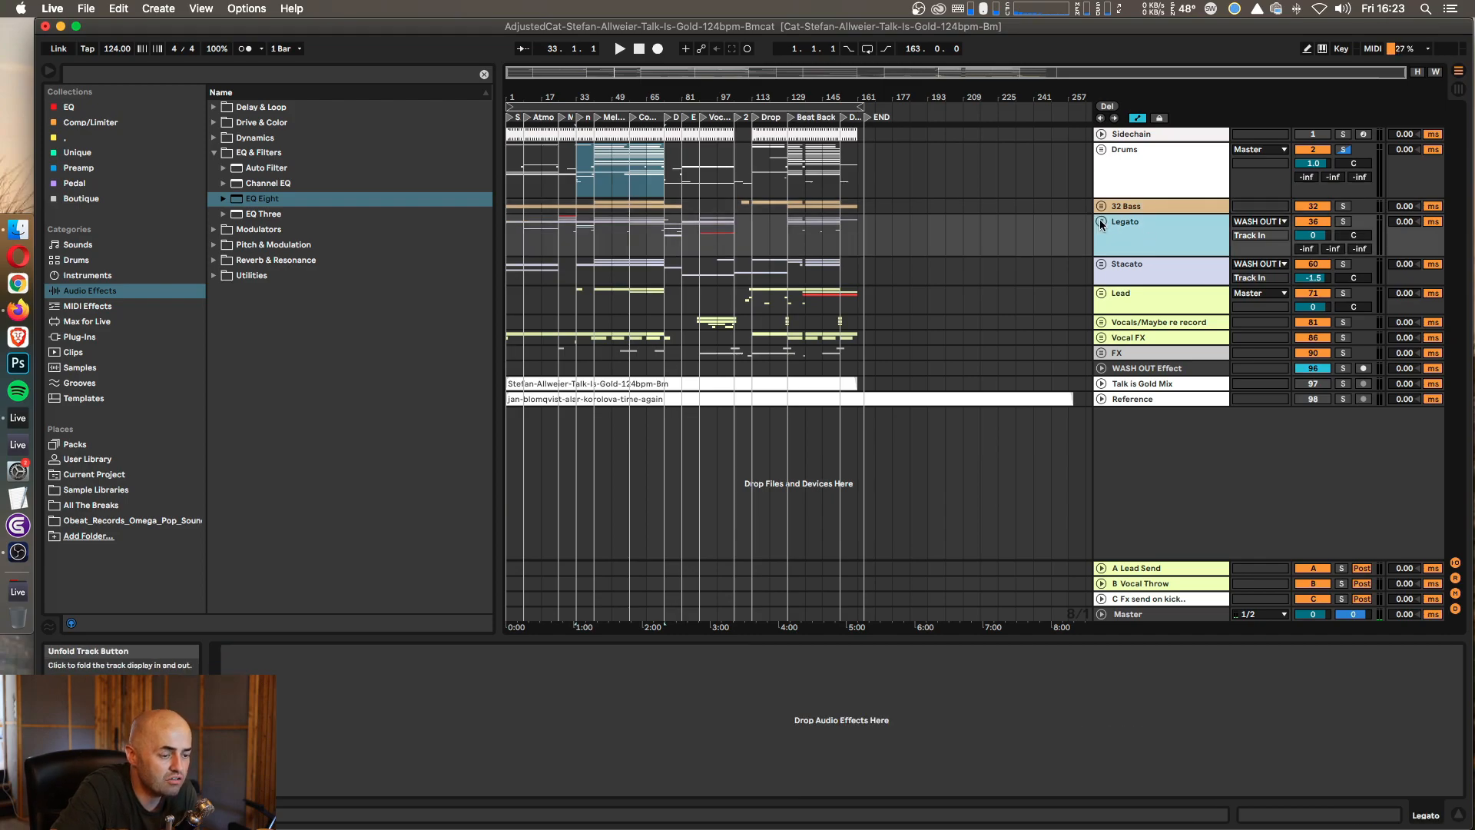
pyautogui.click(1102, 223)
pyautogui.scroll(-5, 1130, 232)
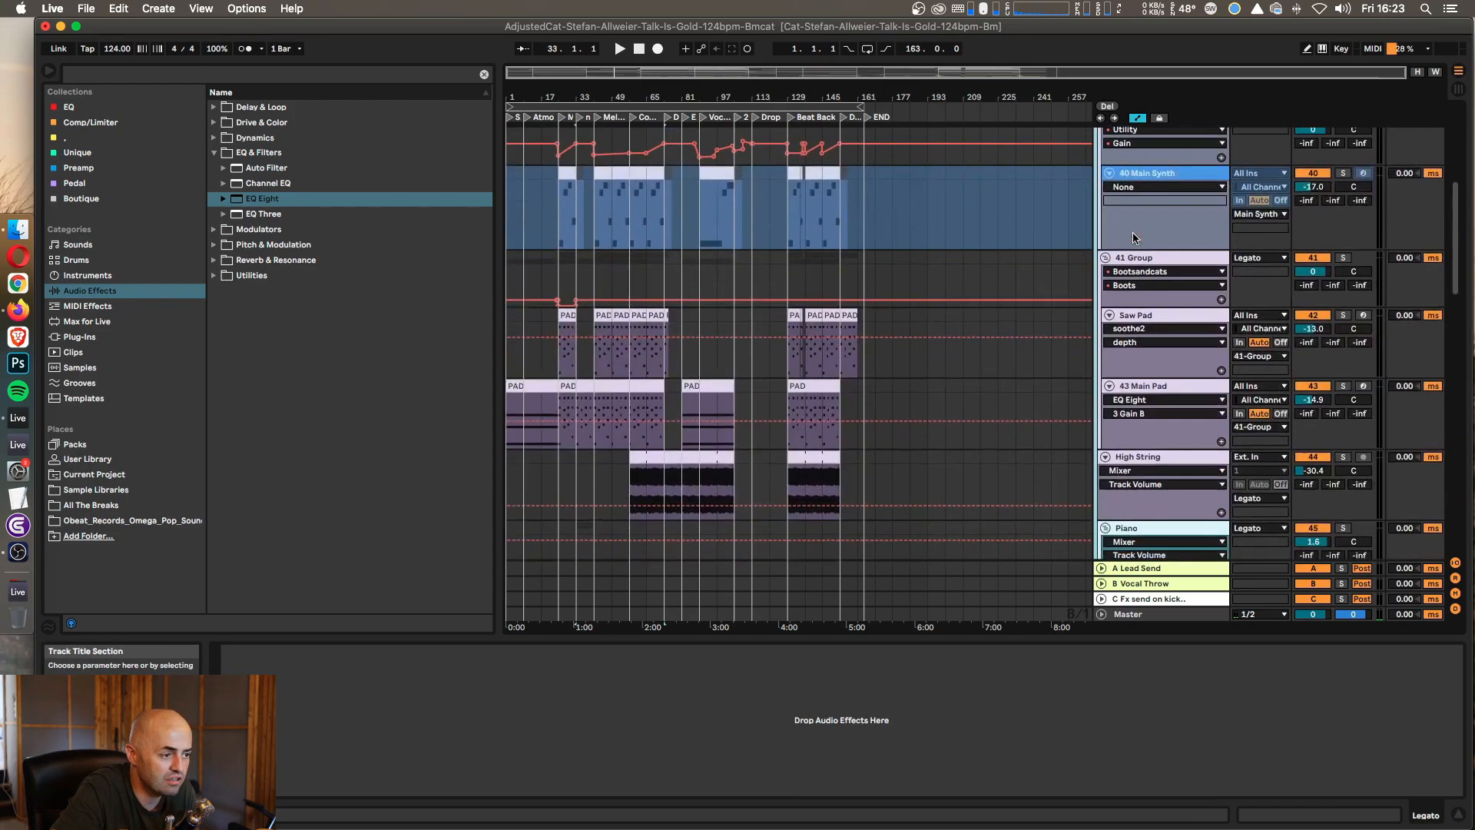
pyautogui.scroll(5, 1130, 232)
pyautogui.scroll(5, 1106, 177)
pyautogui.click(1100, 152)
# Step: Zoom in on the first half of the arrangement and play from bar 25, where the Moment section starts
pyautogui.moveTo(727, 82); pyautogui.dragTo(843, 98)
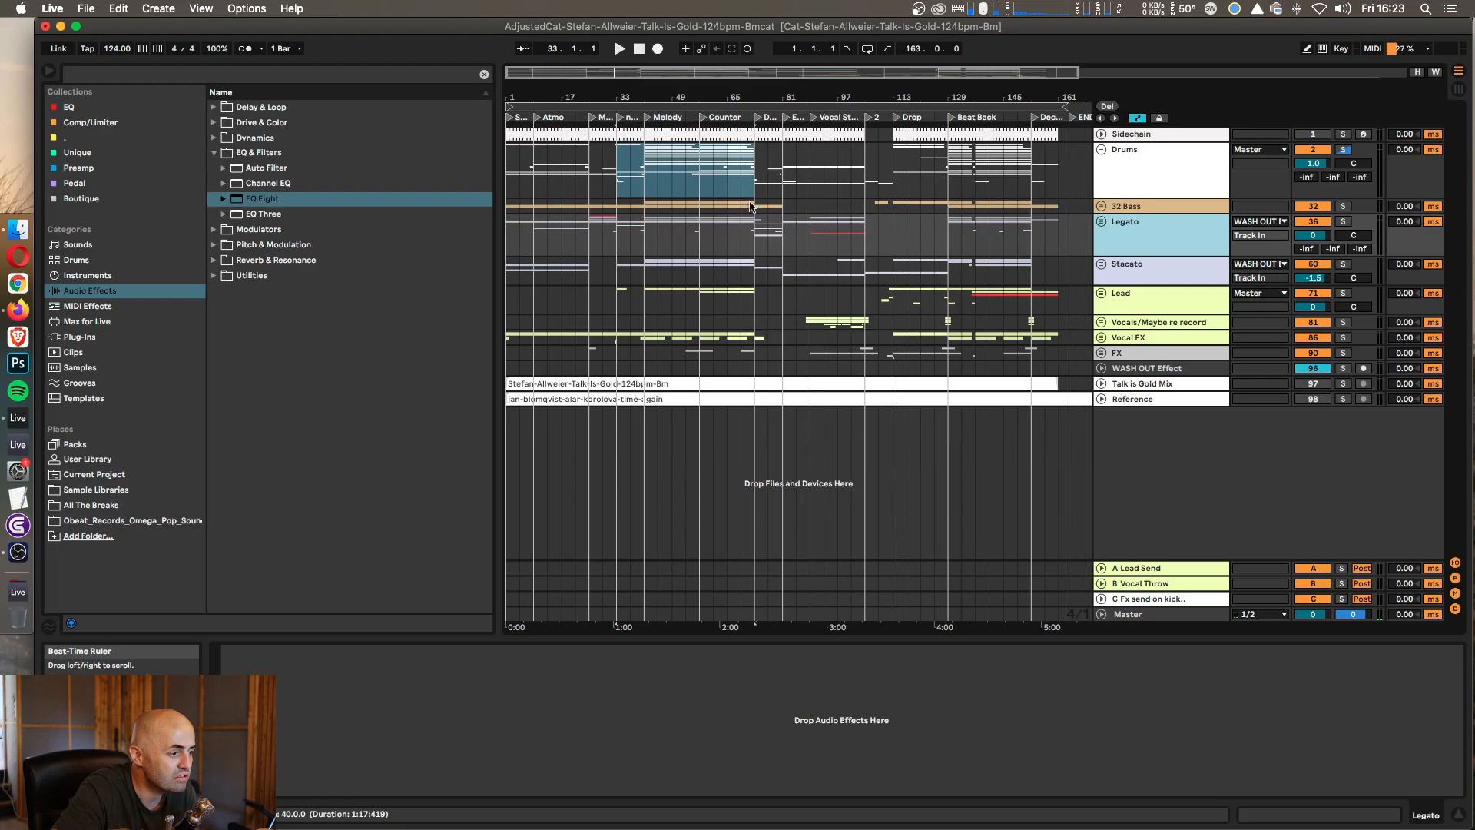
pyautogui.click(590, 251)
pyautogui.moveTo(600, 96); pyautogui.dragTo(642, 127)
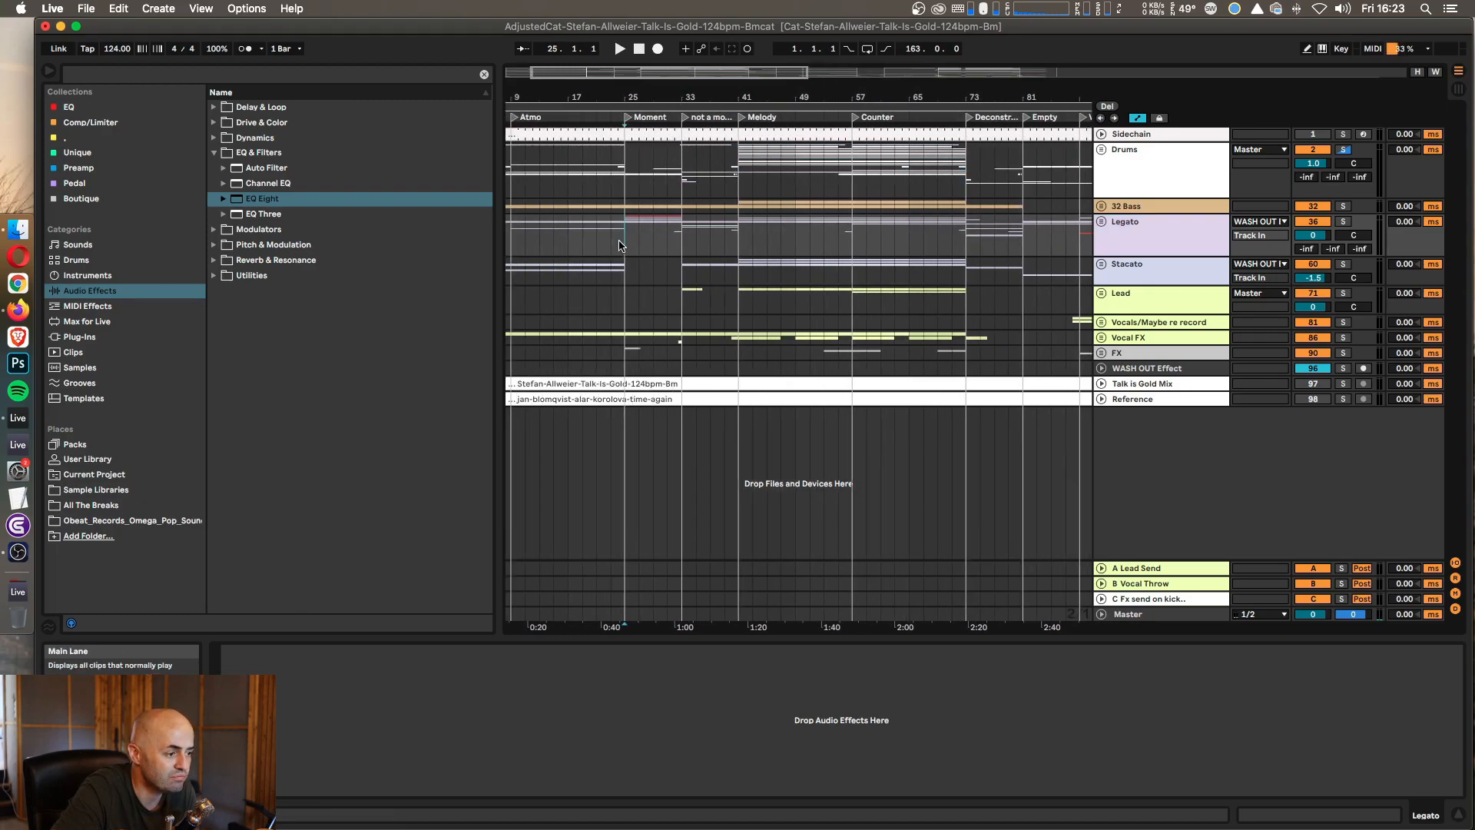
pyautogui.press('space')
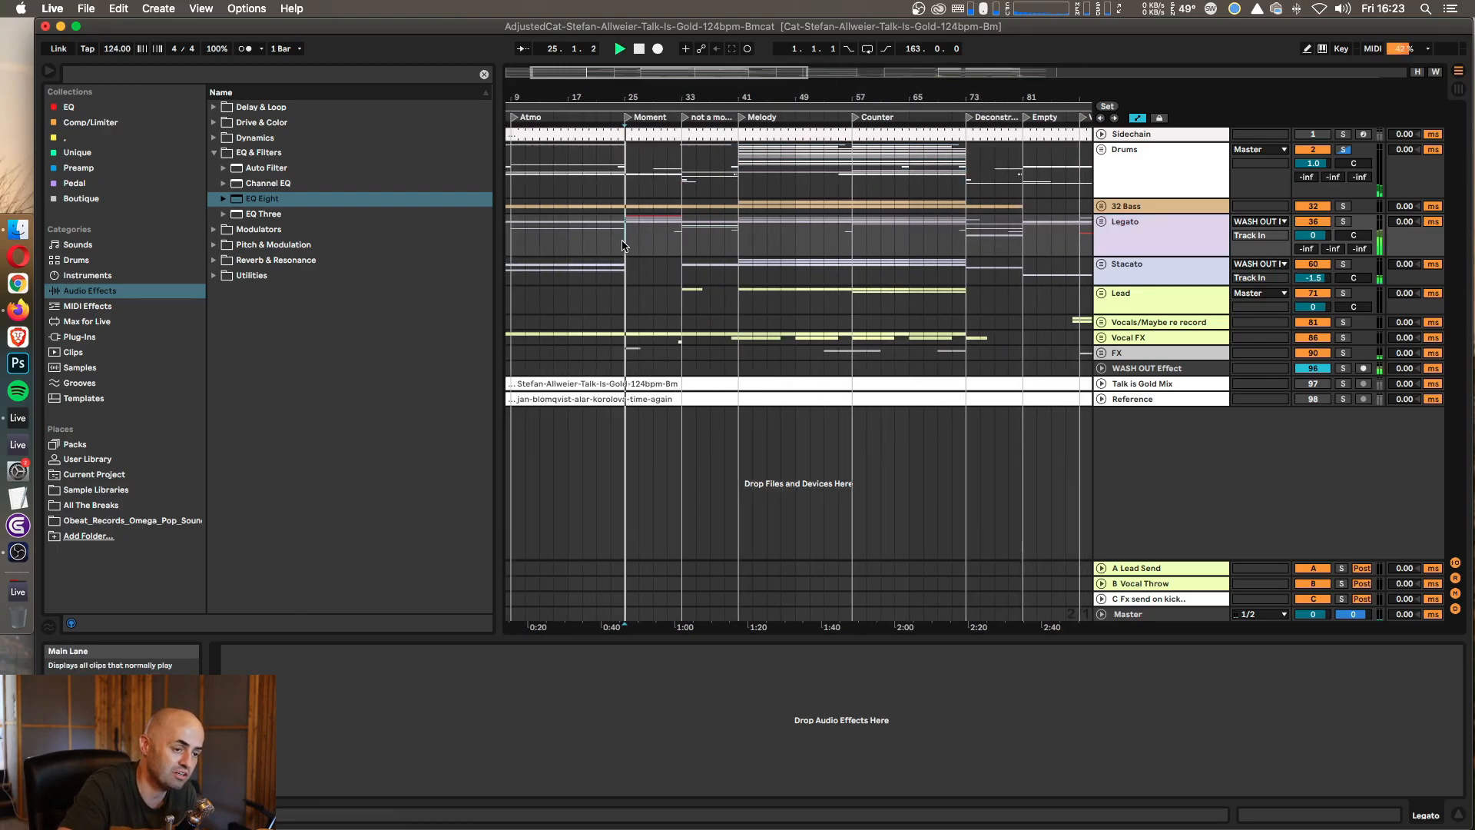
# Step: During playback, unfold the Legato group to inspect its Synth 1 and Main Synth tracks, and fold it again
pyautogui.click(1102, 222)
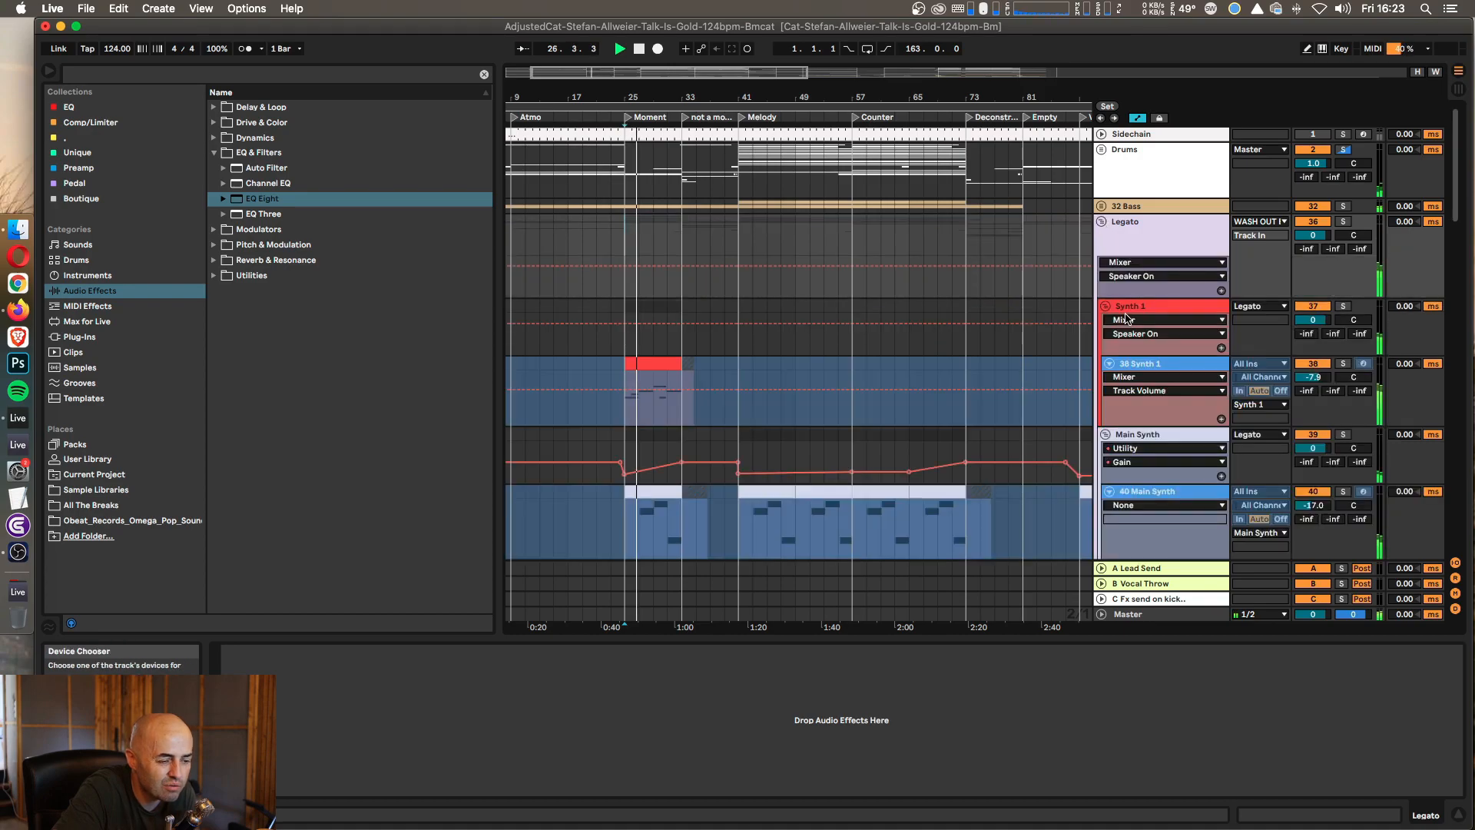
pyautogui.scroll(-2, 1126, 317)
pyautogui.scroll(-2, 1137, 317)
pyautogui.scroll(2, 1184, 319)
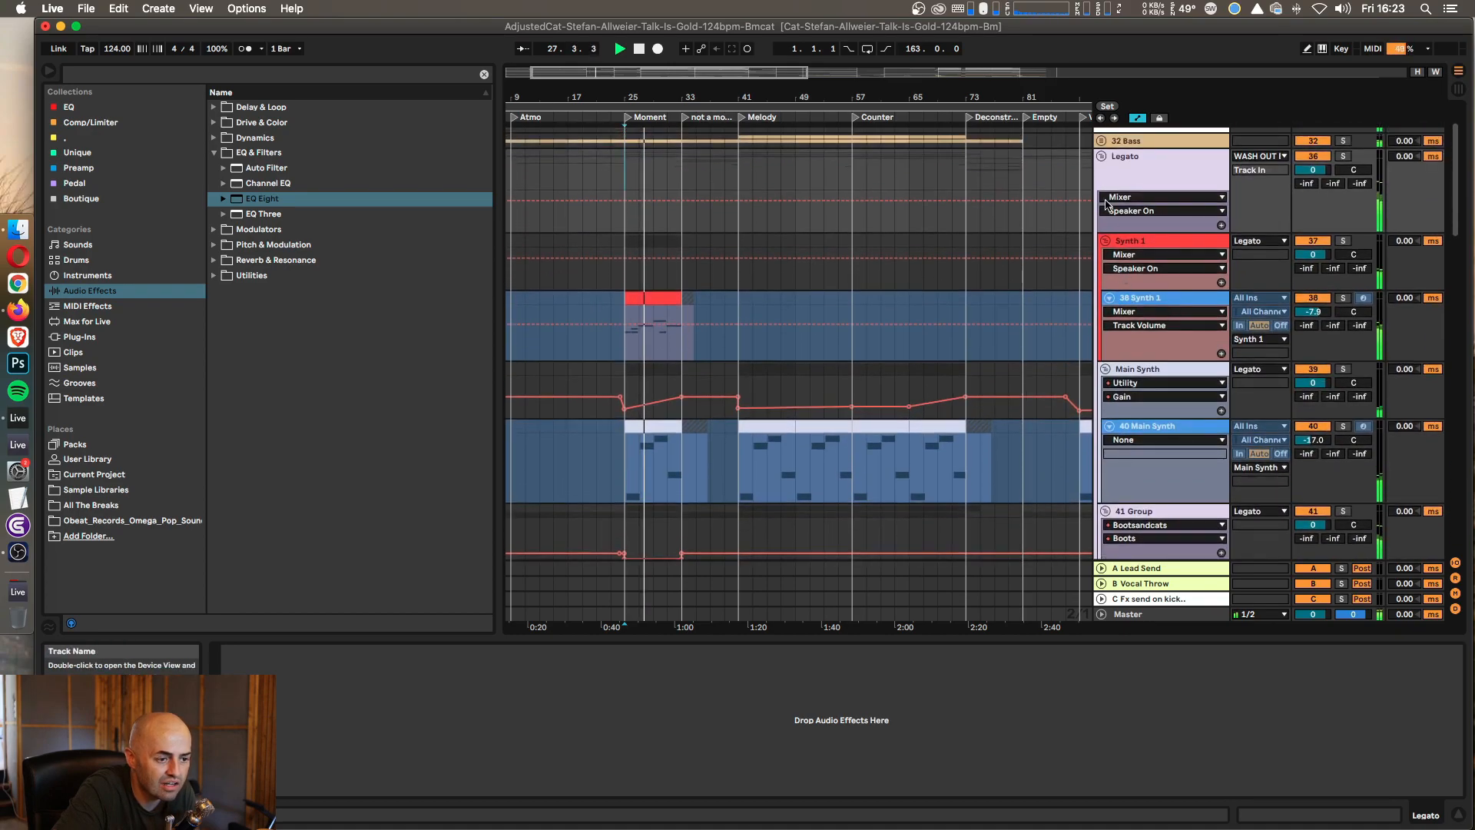
pyautogui.click(1101, 156)
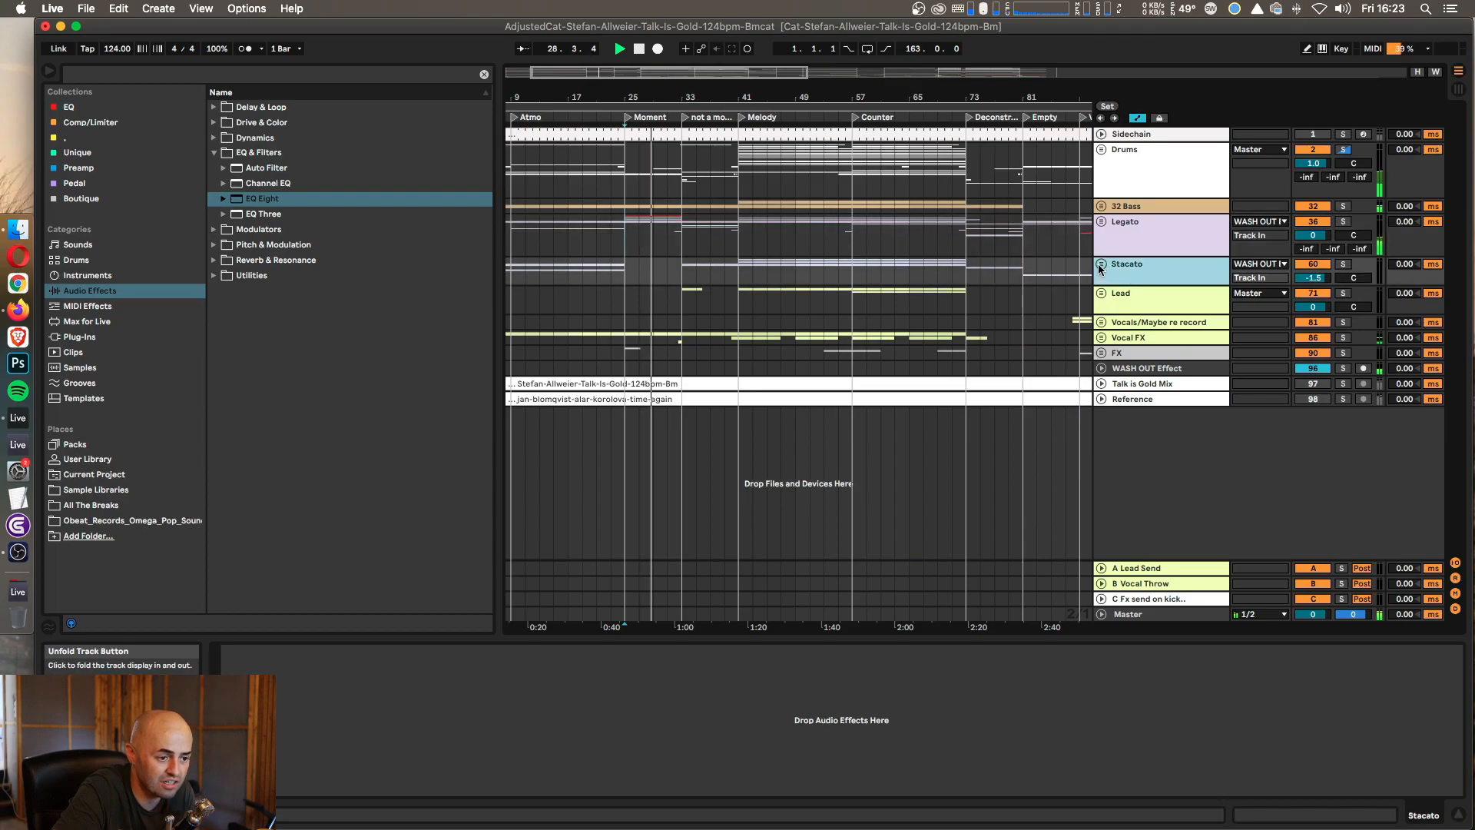
# Step: Unfold the Stacato group, look over its stab and arp tracks and stop playback
pyautogui.click(1102, 263)
pyautogui.scroll(-5, 1170, 310)
pyautogui.scroll(3, 1169, 309)
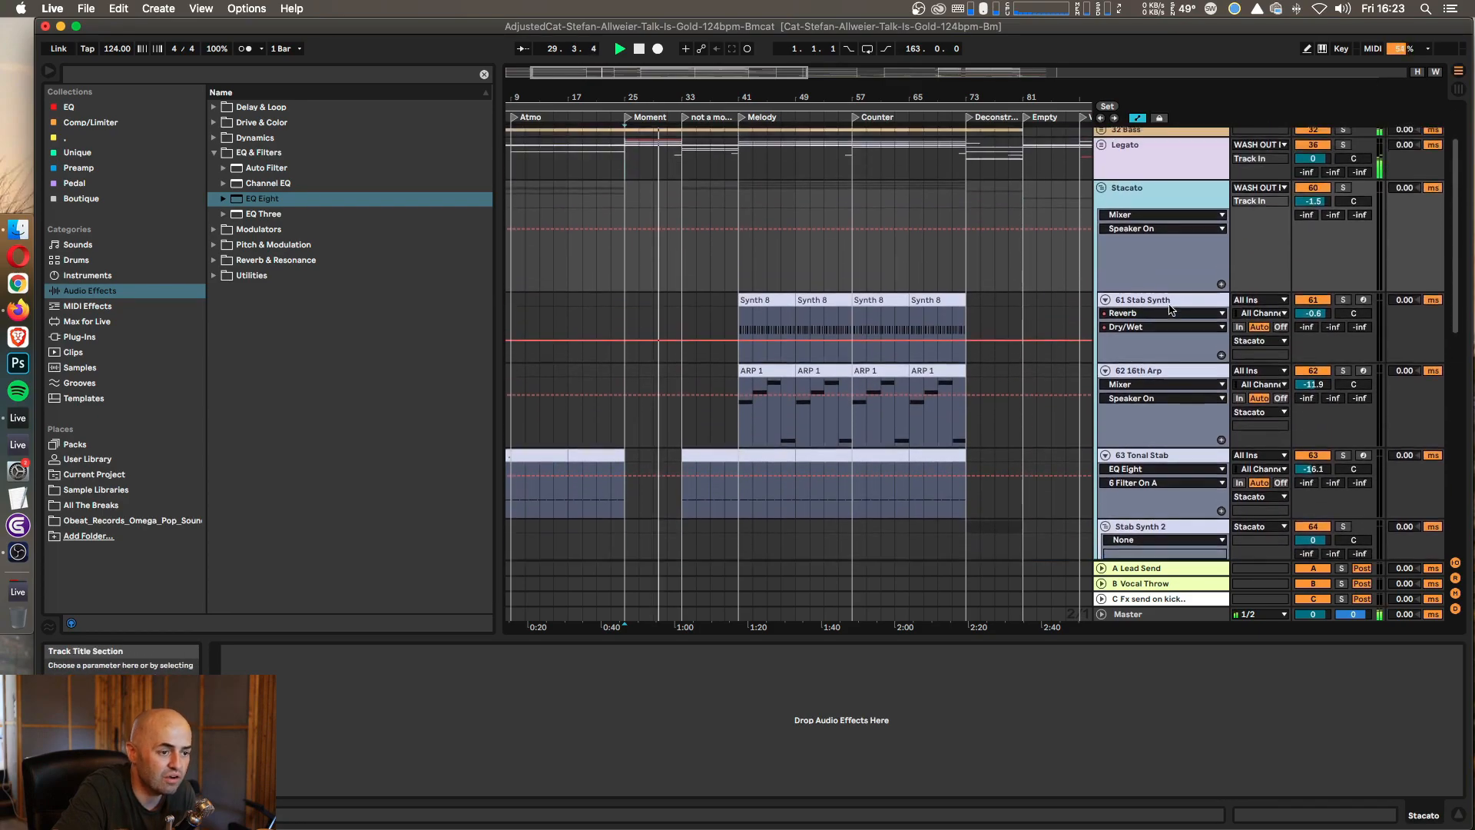
pyautogui.press('space')
# Step: Zoom in around the end of the Counter section and play the transition into Deconstruction from bar 71
pyautogui.moveTo(855, 97); pyautogui.dragTo(686, 47)
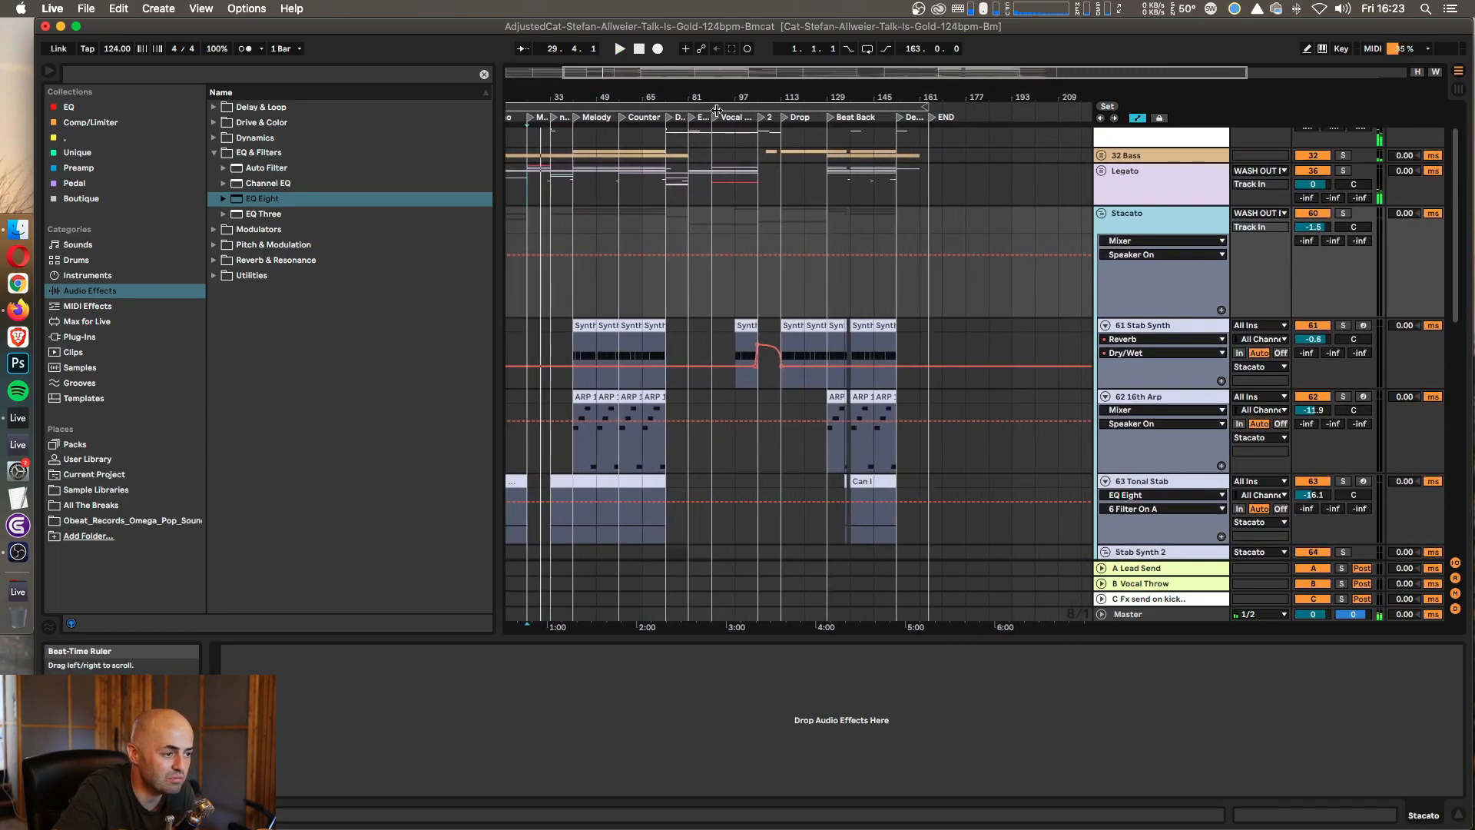
pyautogui.moveTo(740, 99); pyautogui.dragTo(883, 142)
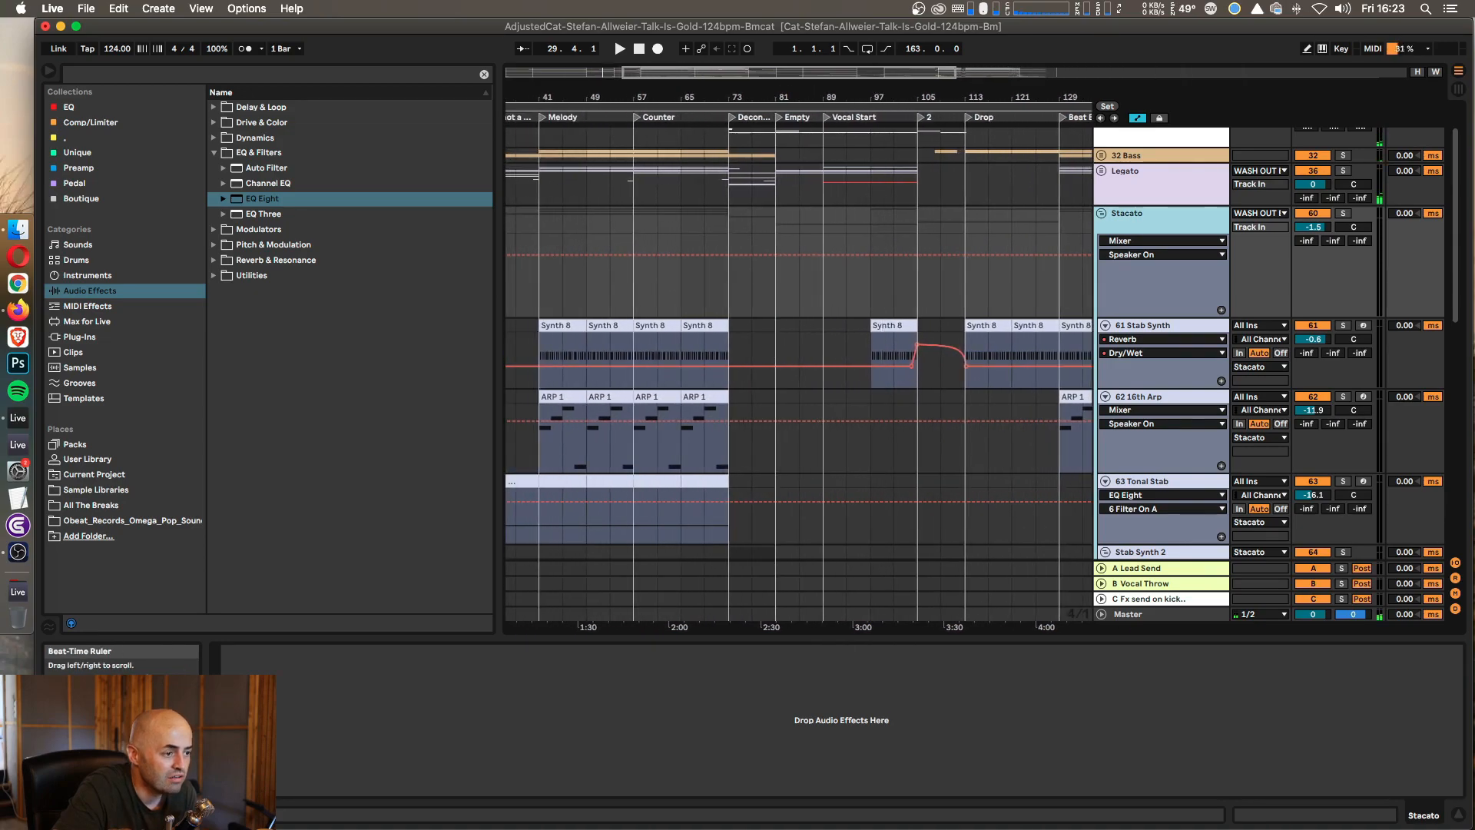
pyautogui.moveTo(730, 97); pyautogui.dragTo(730, 129)
pyautogui.click(707, 227)
pyautogui.press('space')
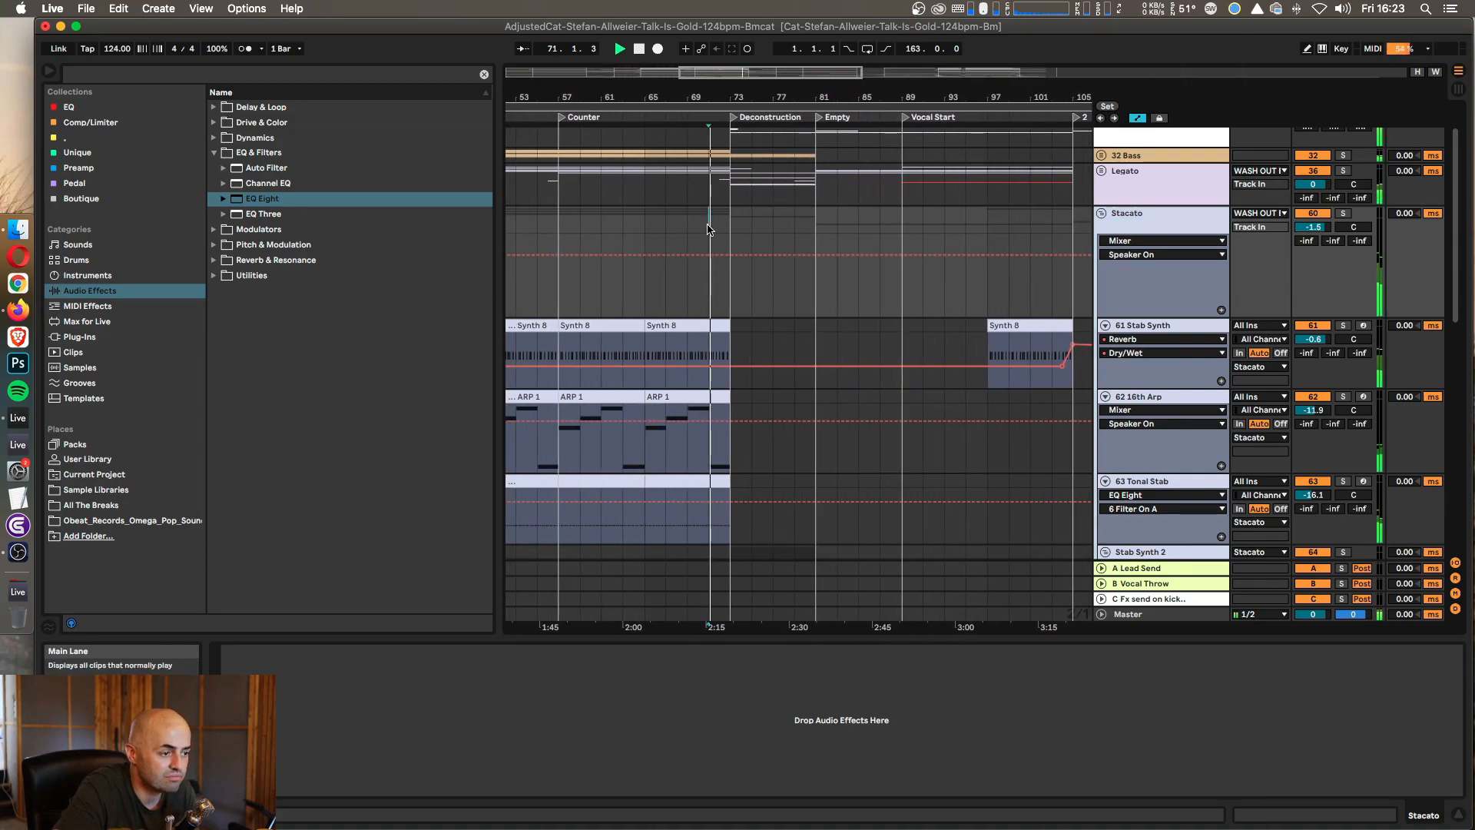
# Step: Fold the Stacato group, mute the Vocals/Maybe re record group and play from bar 103
pyautogui.click(1101, 214)
pyautogui.moveTo(976, 98); pyautogui.dragTo(774, 76)
pyautogui.click(1322, 323)
pyautogui.click(820, 300)
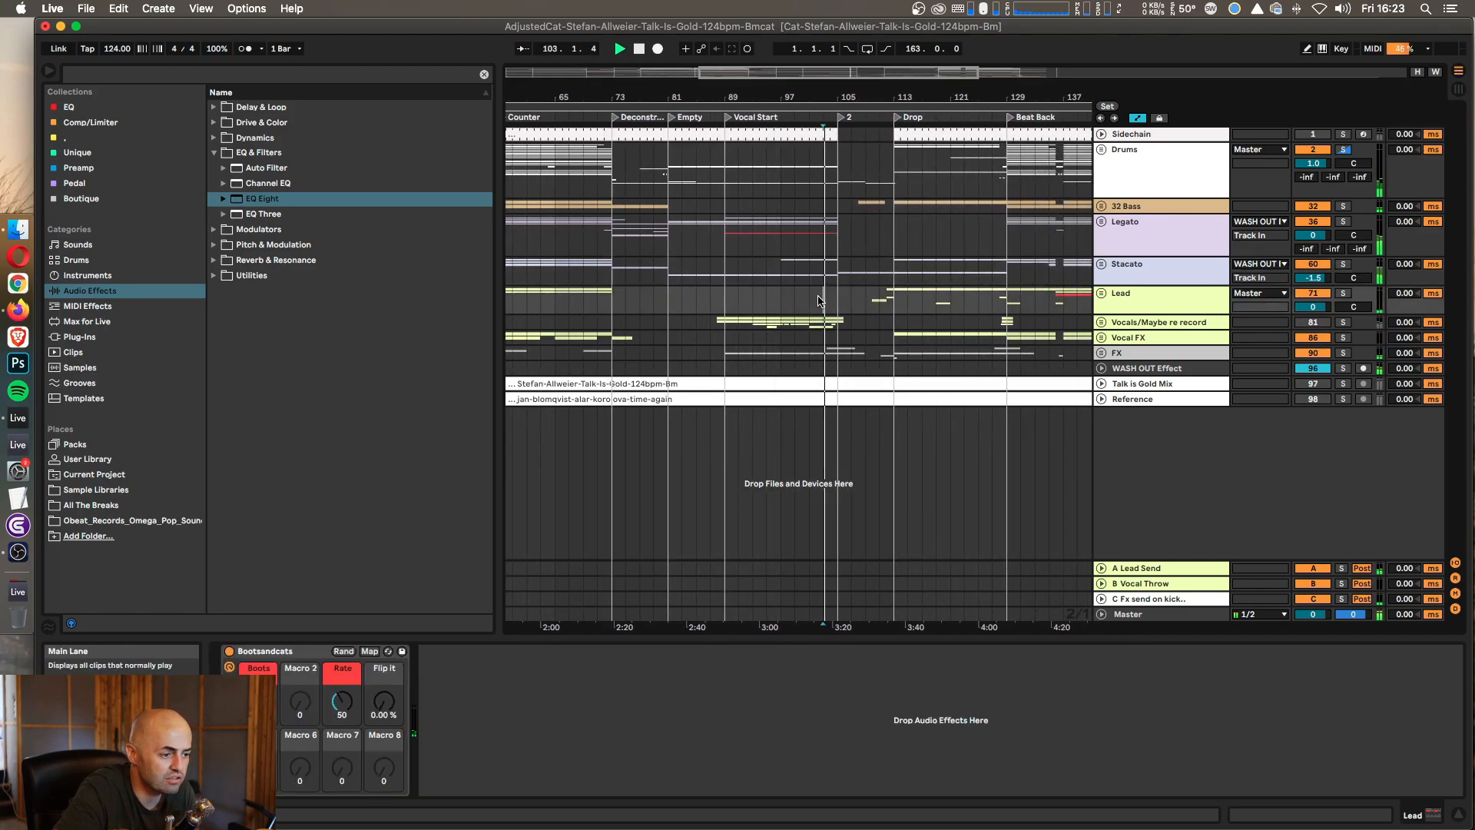
# Step: Play from the Vocal Start section at bar 89 and unfold the Stacato group to look over its tracks
pyautogui.click(726, 309)
pyautogui.press('space')
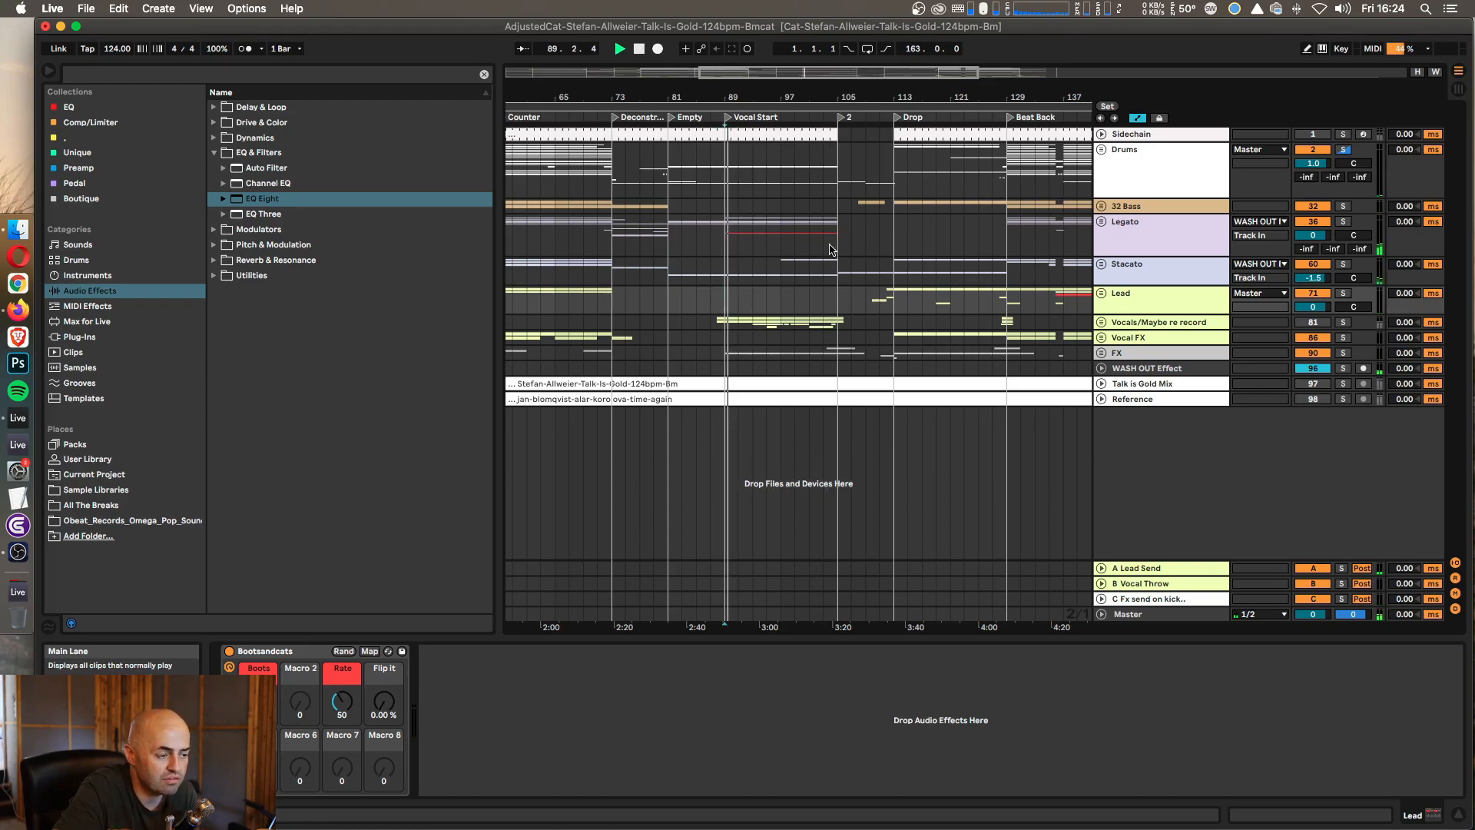
pyautogui.click(1101, 265)
pyautogui.scroll(-6, 1156, 282)
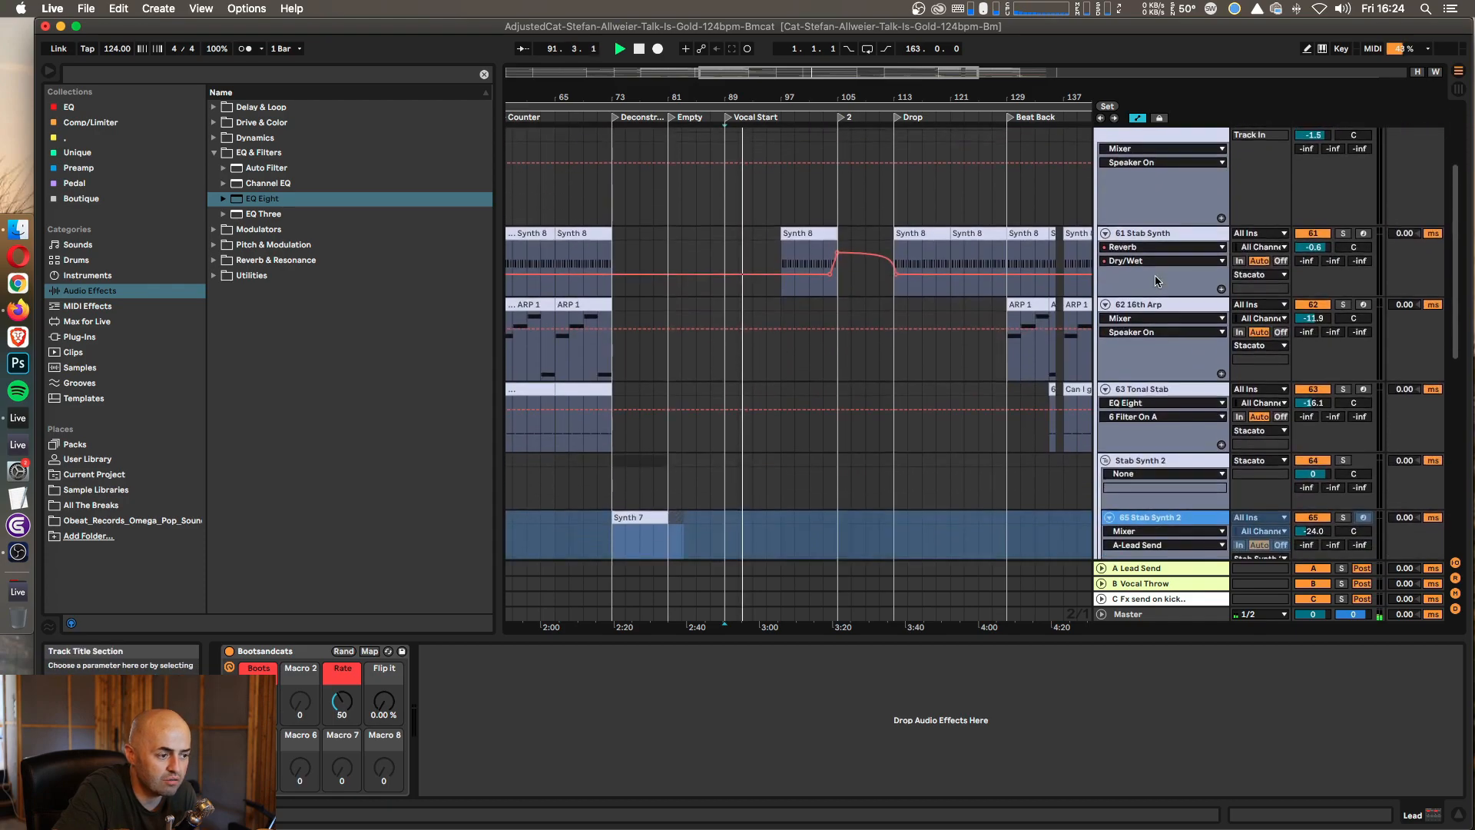
# Step: Show the Stab Synth track's device chain and examine its Reverb and the last EQ Eight during playback
pyautogui.scroll(4, 1156, 281)
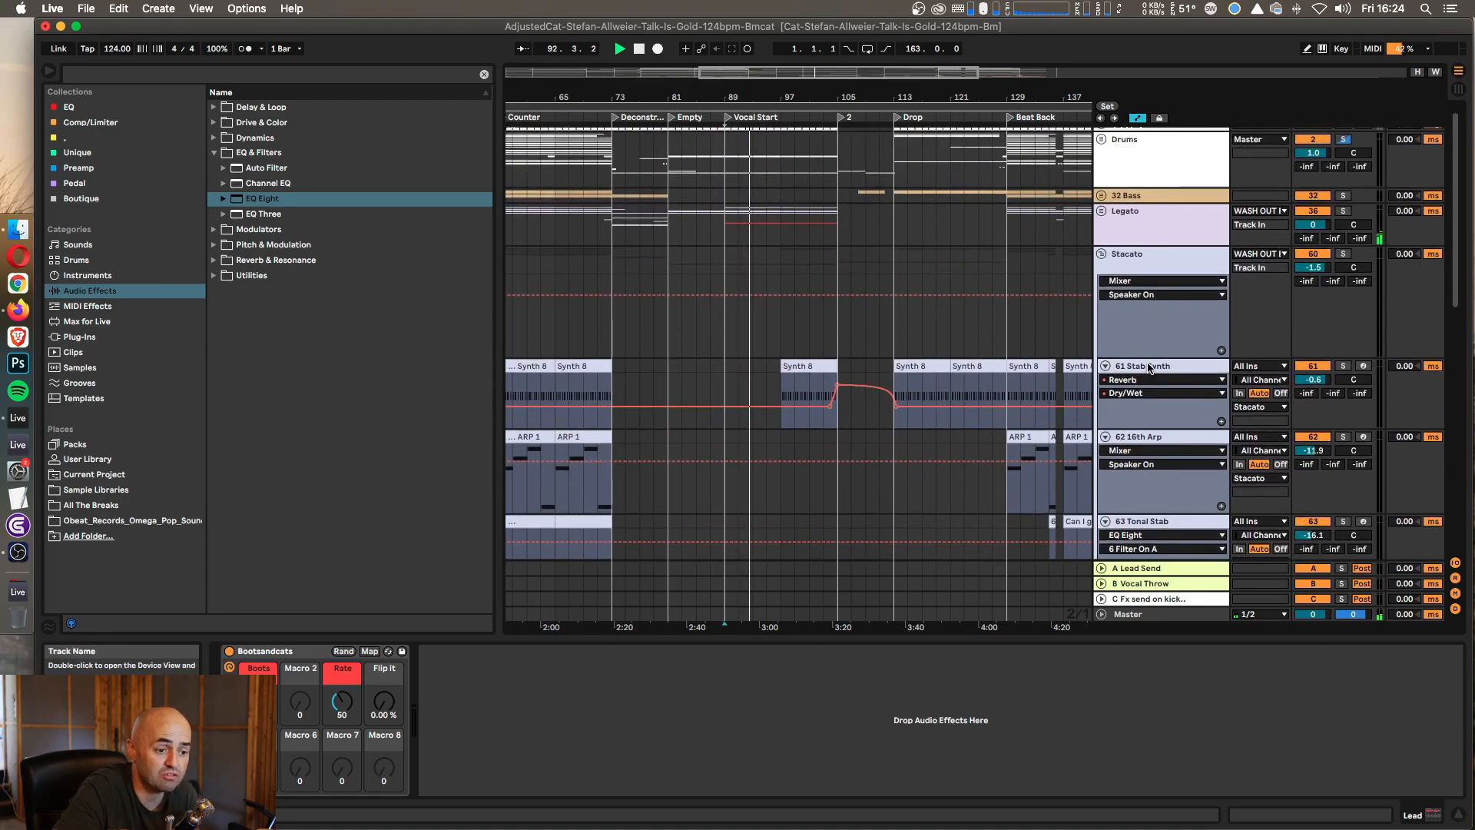
pyautogui.click(1149, 368)
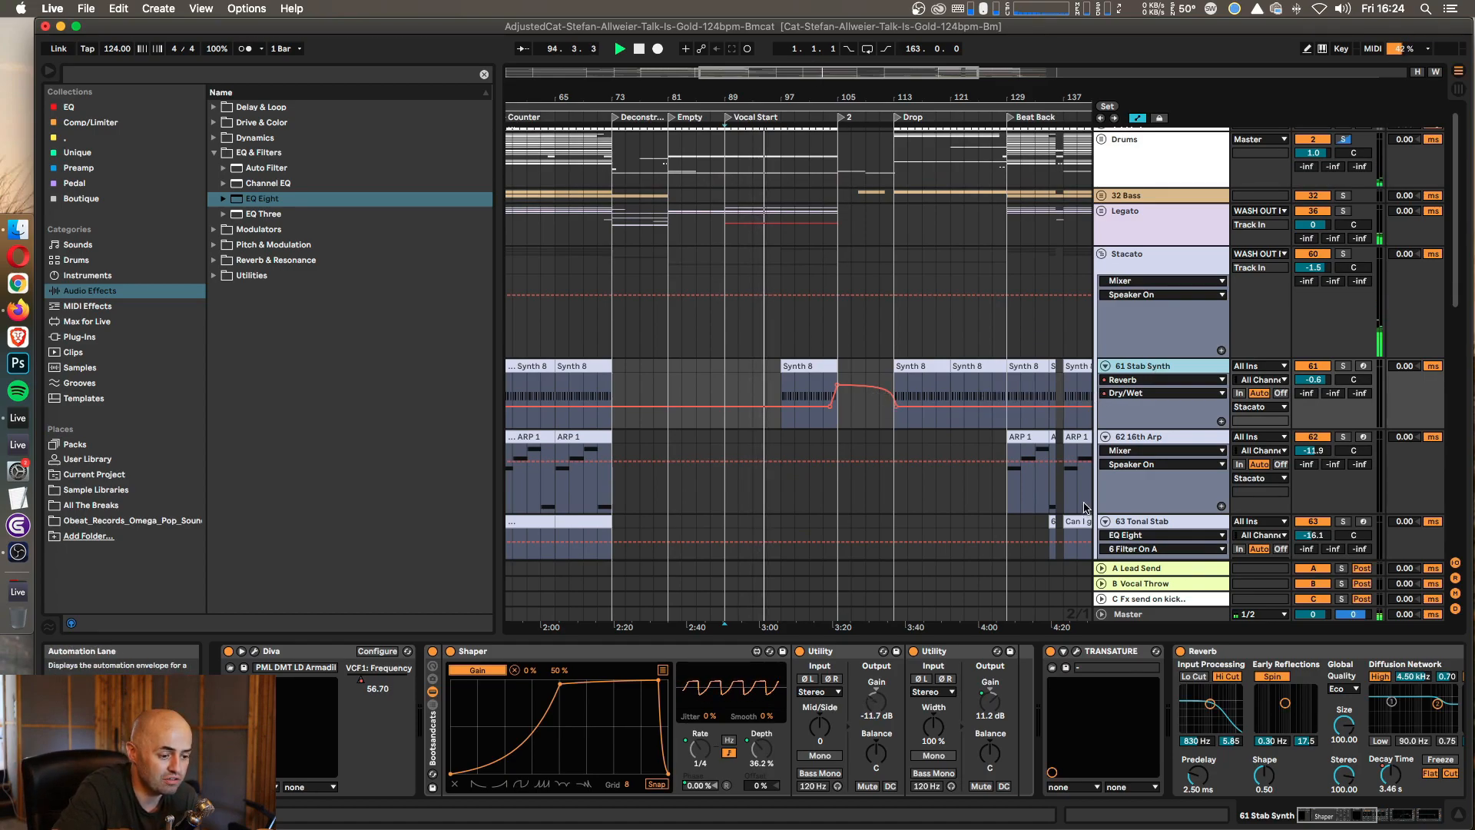
pyautogui.hscroll(5, 980, 718)
pyautogui.hscroll(4, 980, 718)
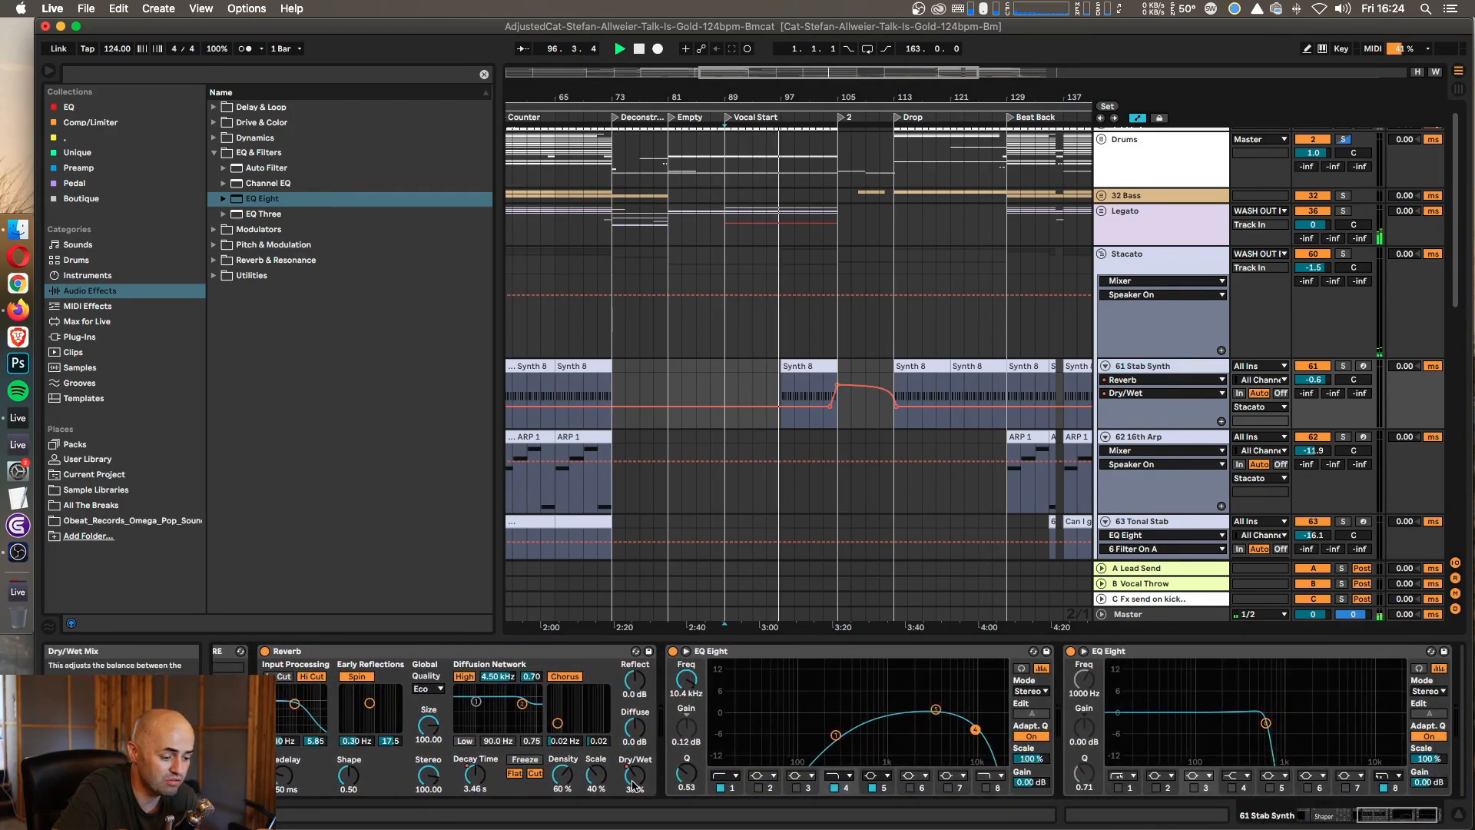
pyautogui.click(1172, 656)
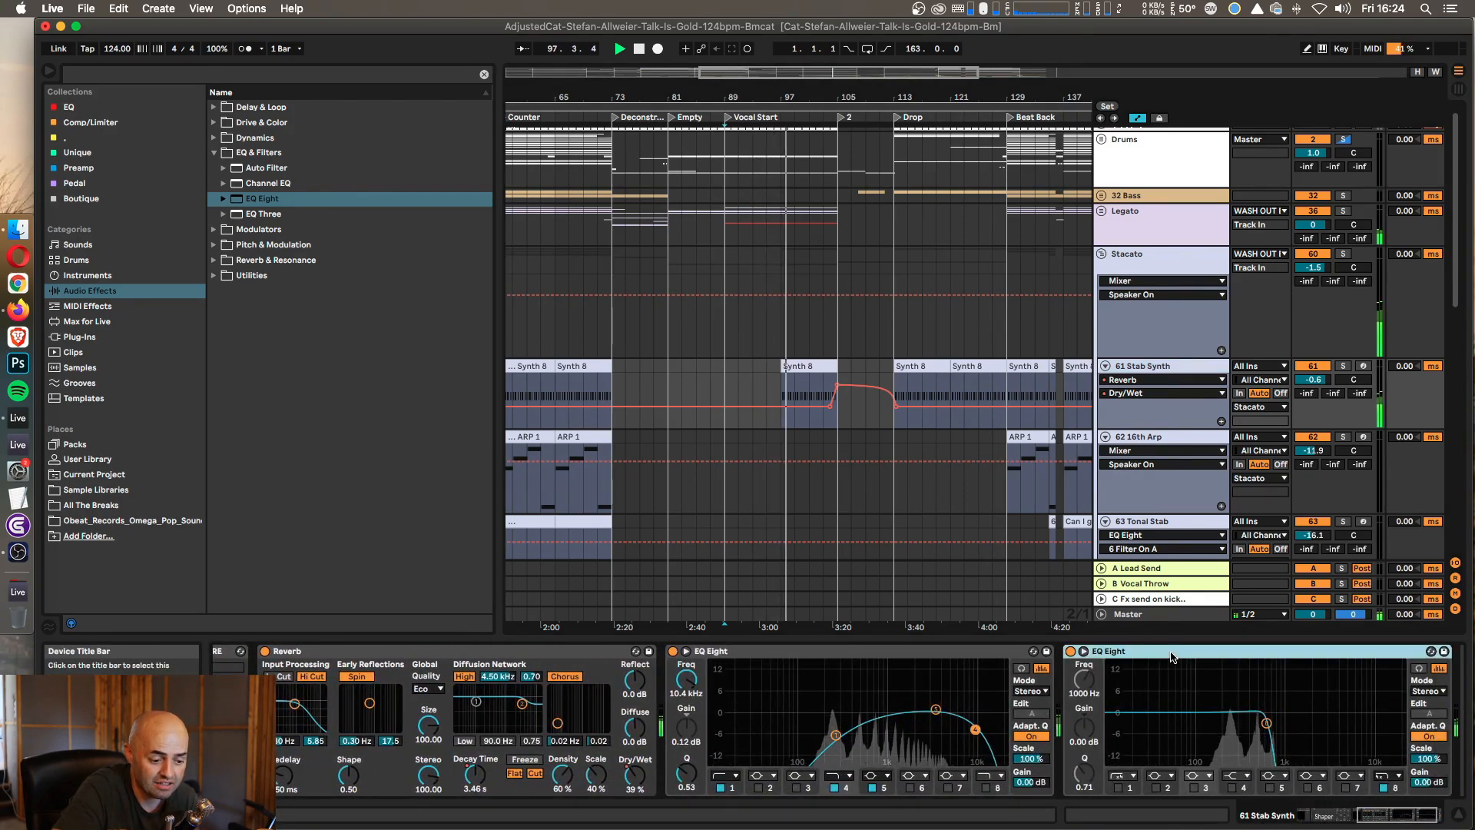
# Step: Check the filter frequency of Stab Synth's last EQ Eight, switch the device off and on for comparison, and restart playback
pyautogui.click(1269, 723)
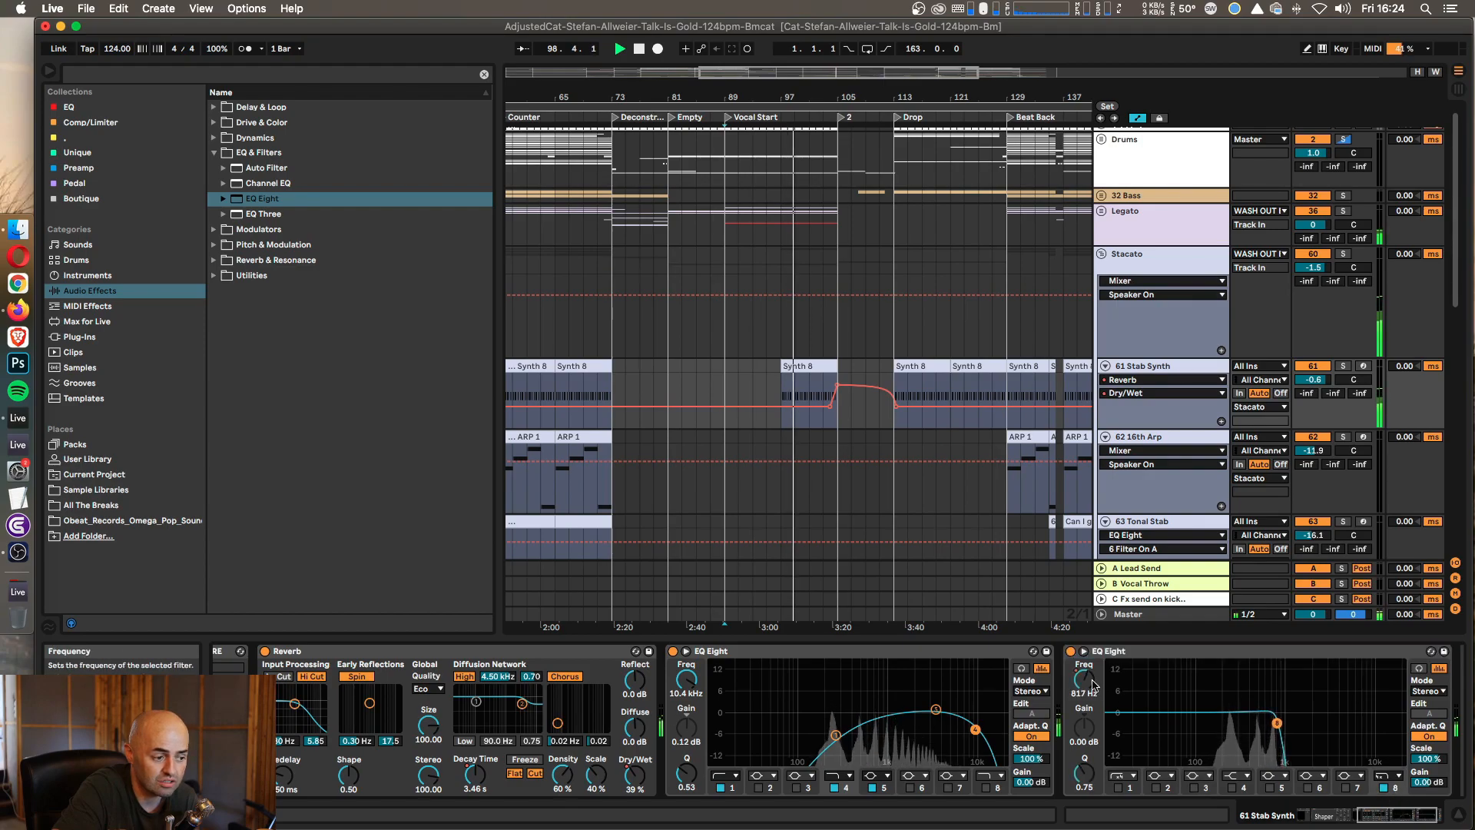
pyautogui.moveTo(1094, 684); pyautogui.dragTo(1094, 674)
pyautogui.click(1071, 651)
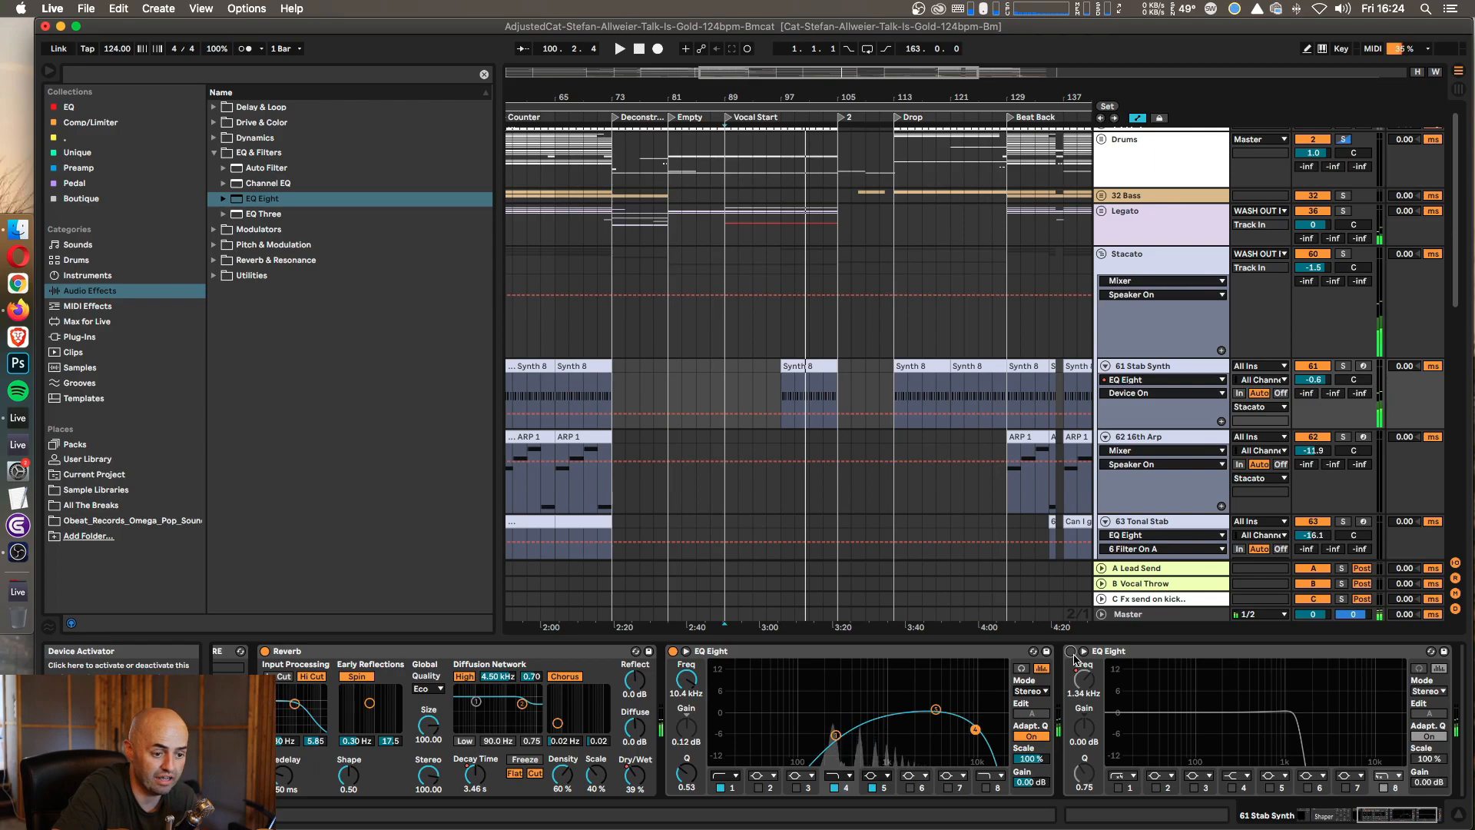
pyautogui.click(1071, 651)
pyautogui.press('space')
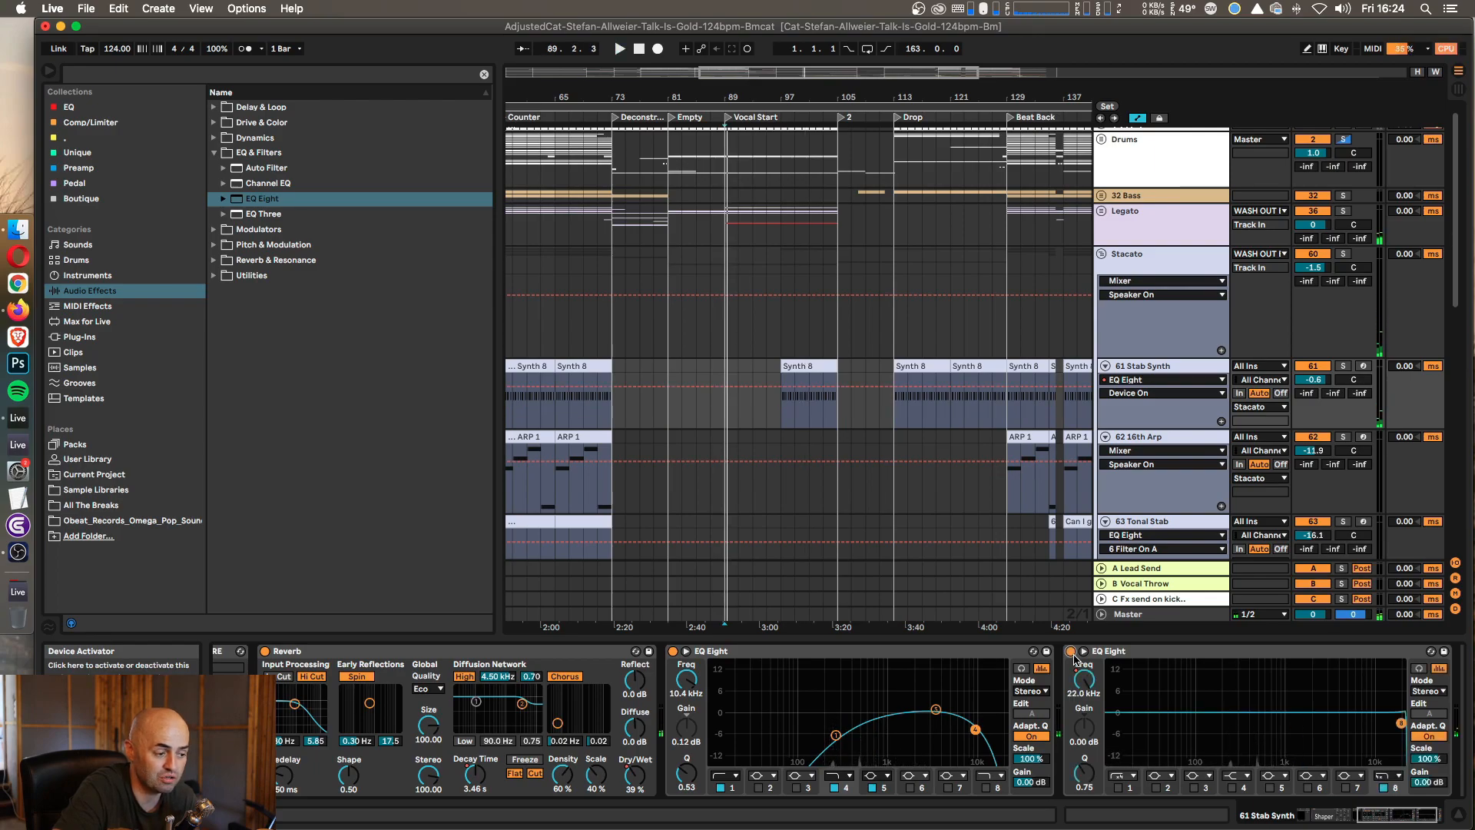
# Step: Audition the Stab Synth clip from bar 97, stop to look over the Break Synth and Break Stabs tracks, and replay it
pyautogui.click(782, 419)
pyautogui.press('space')
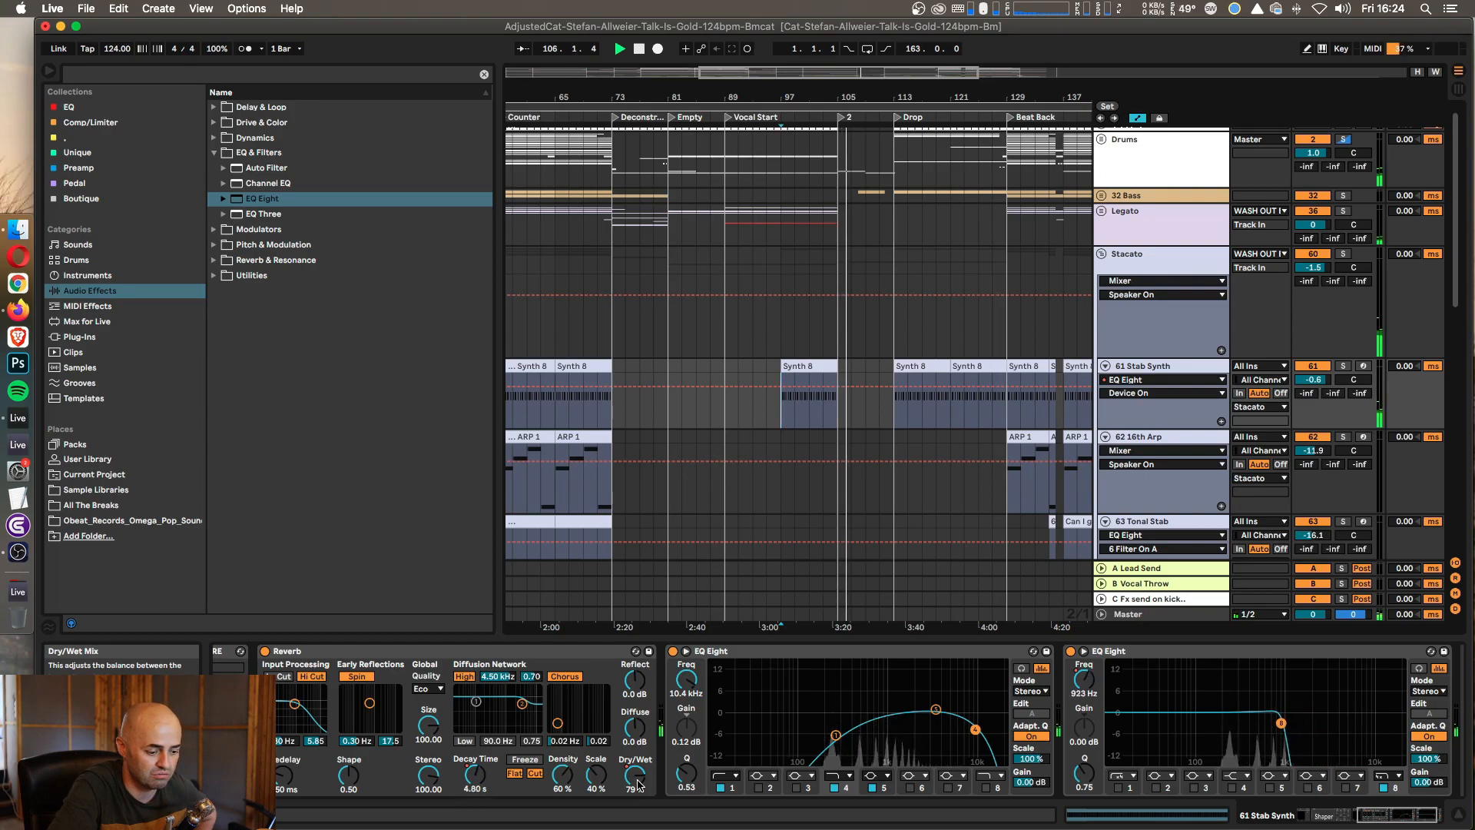
pyautogui.press('space')
pyautogui.scroll(-10, 1386, 290)
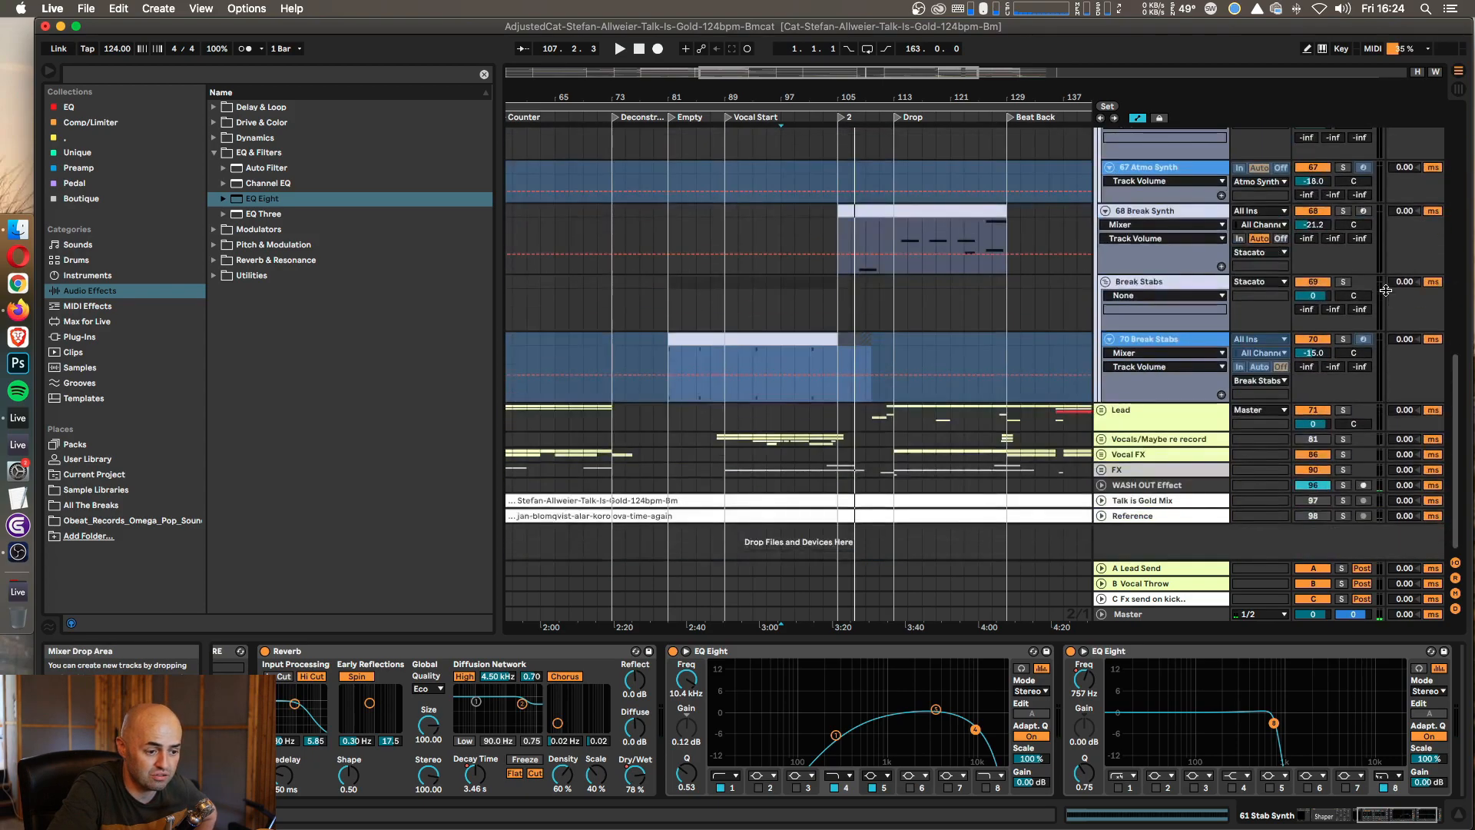
pyautogui.press('space')
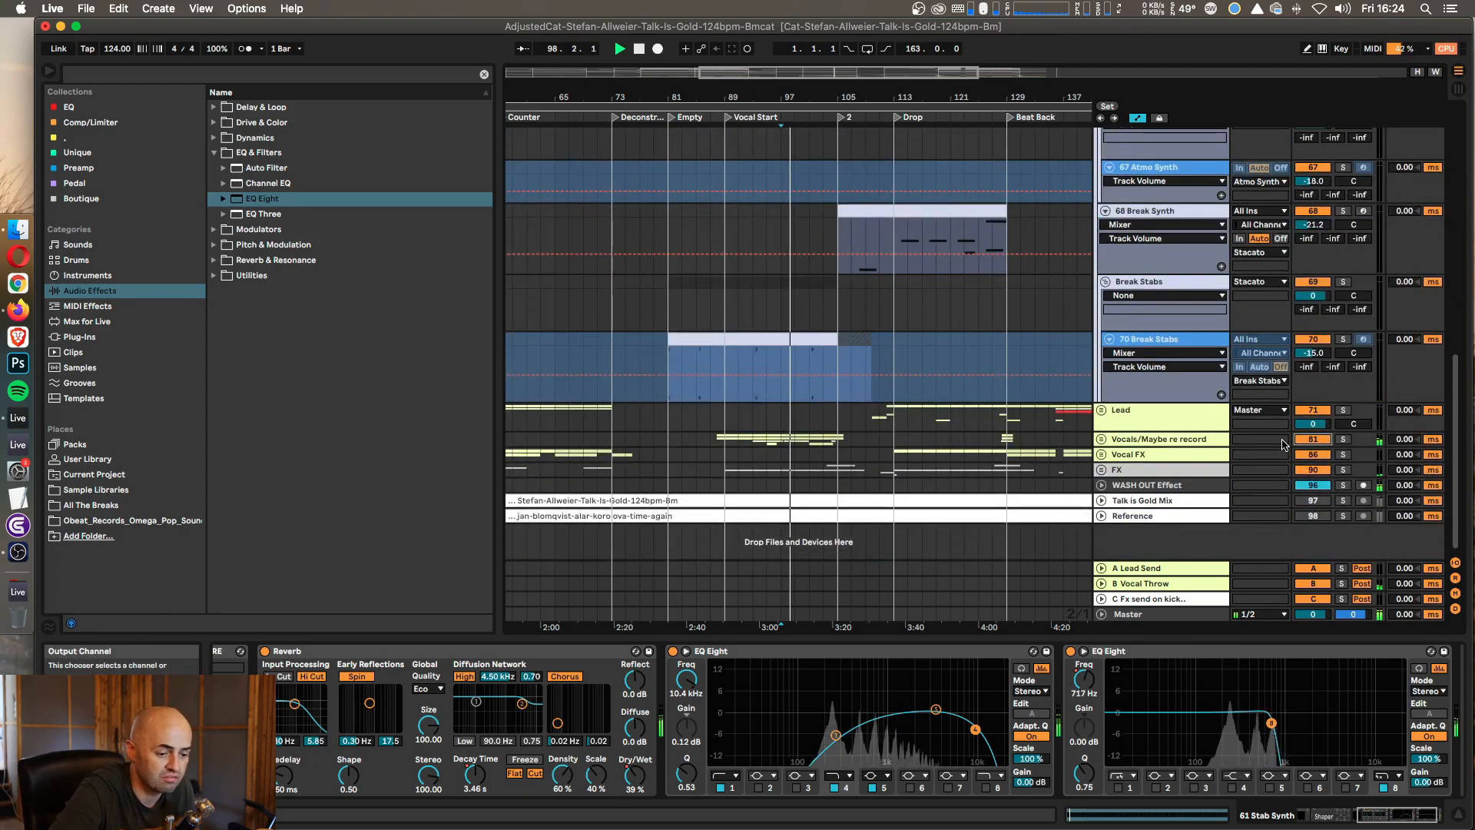
# Step: Fold the Stacato group, unfold the 32 Bass group, and zoom in on the transition into the Drop section
pyautogui.scroll(10, 1229, 442)
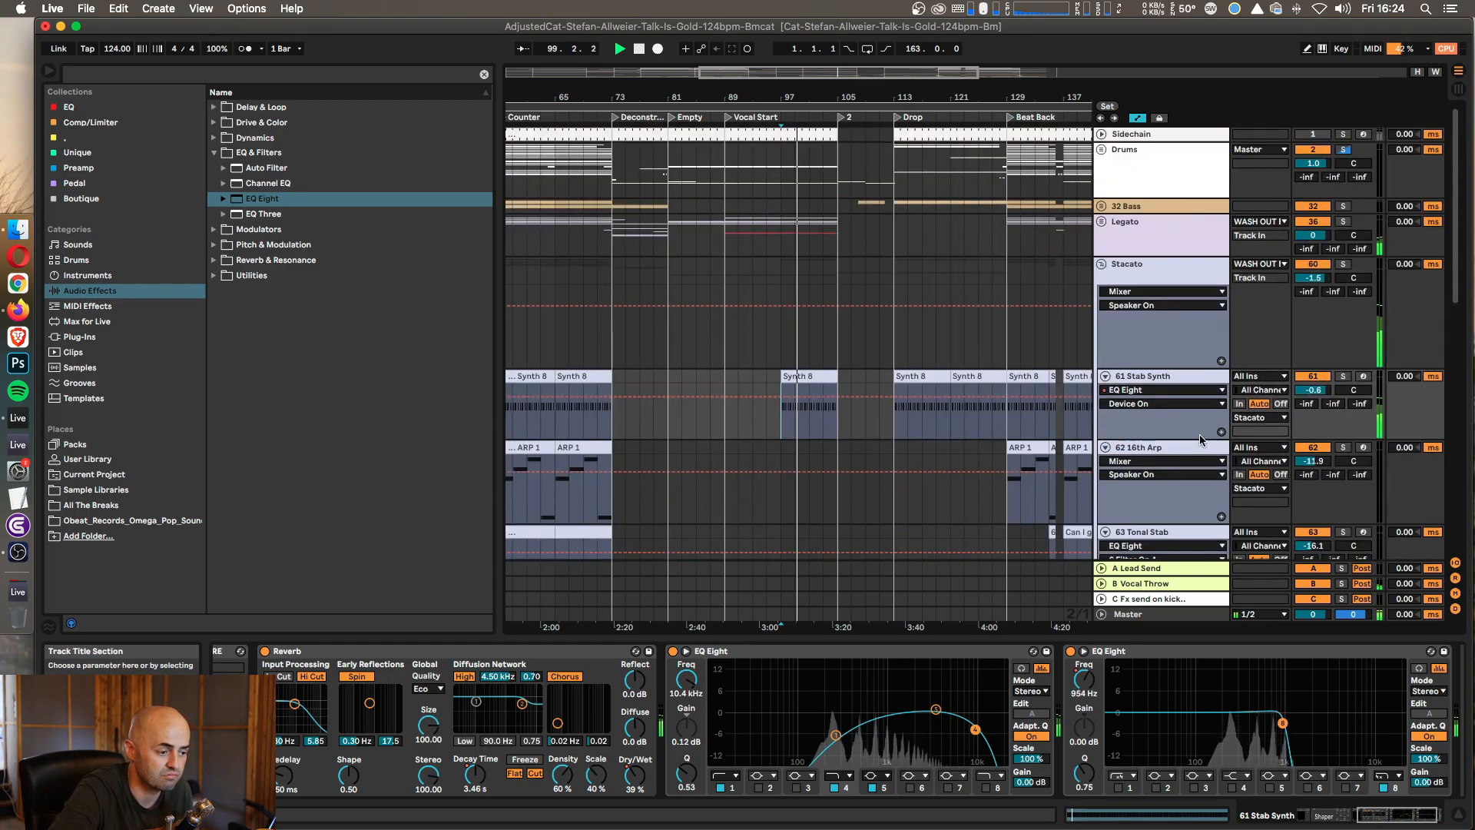
pyautogui.click(1101, 263)
pyautogui.click(1123, 232)
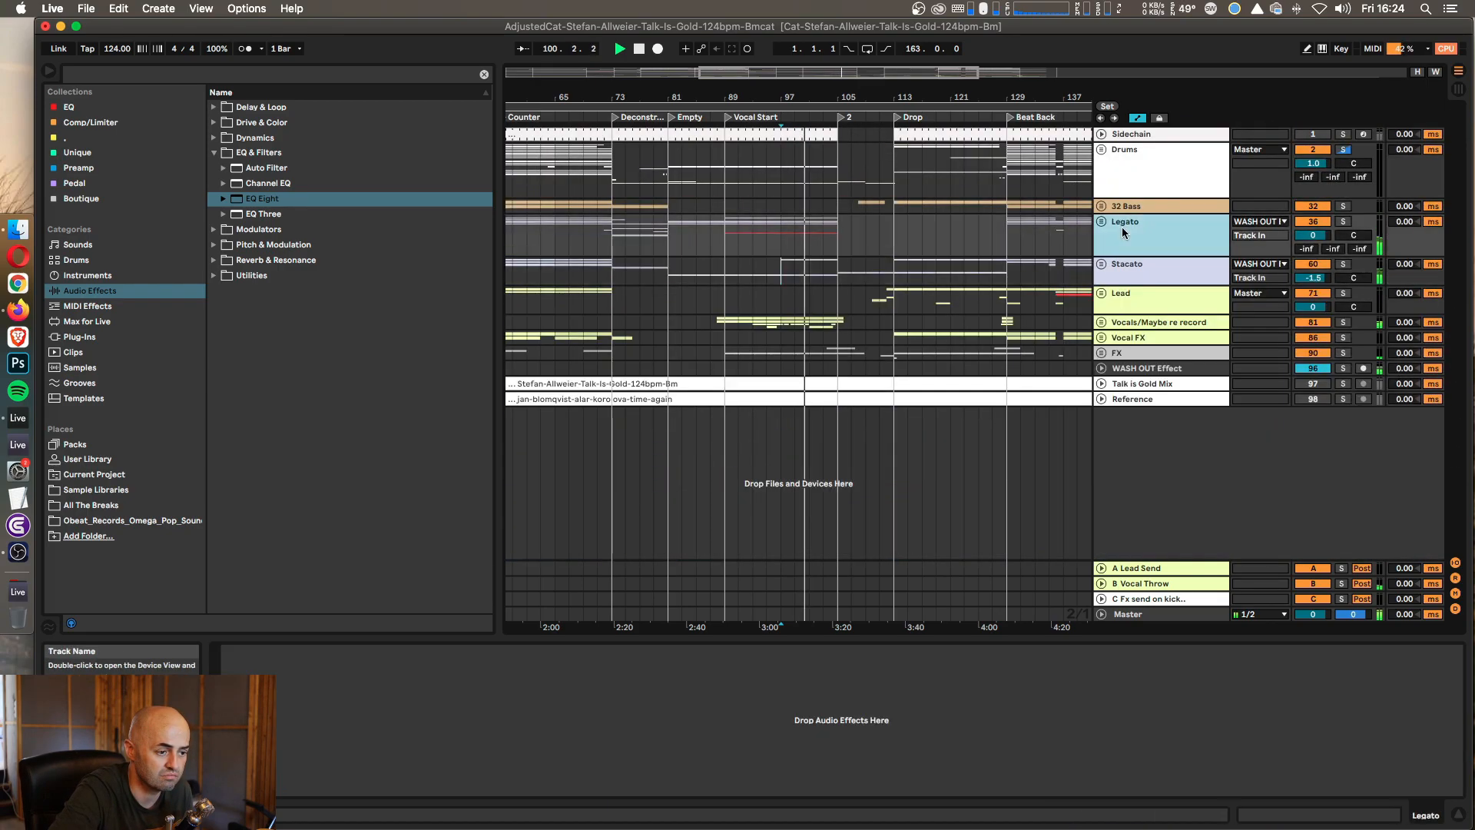
pyautogui.click(1101, 206)
pyautogui.scroll(-3, 1182, 243)
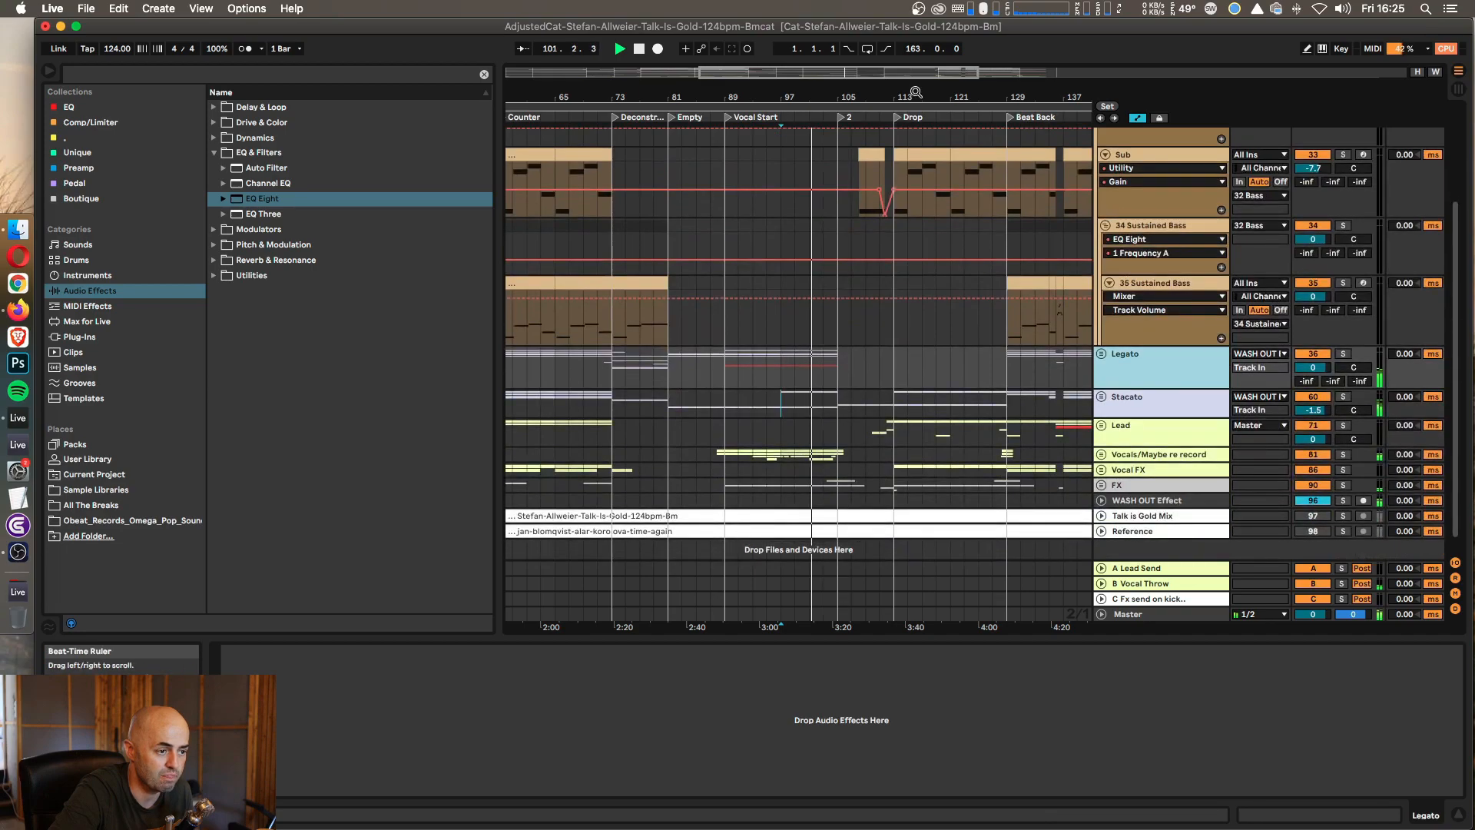
pyautogui.moveTo(915, 93); pyautogui.dragTo(907, 93)
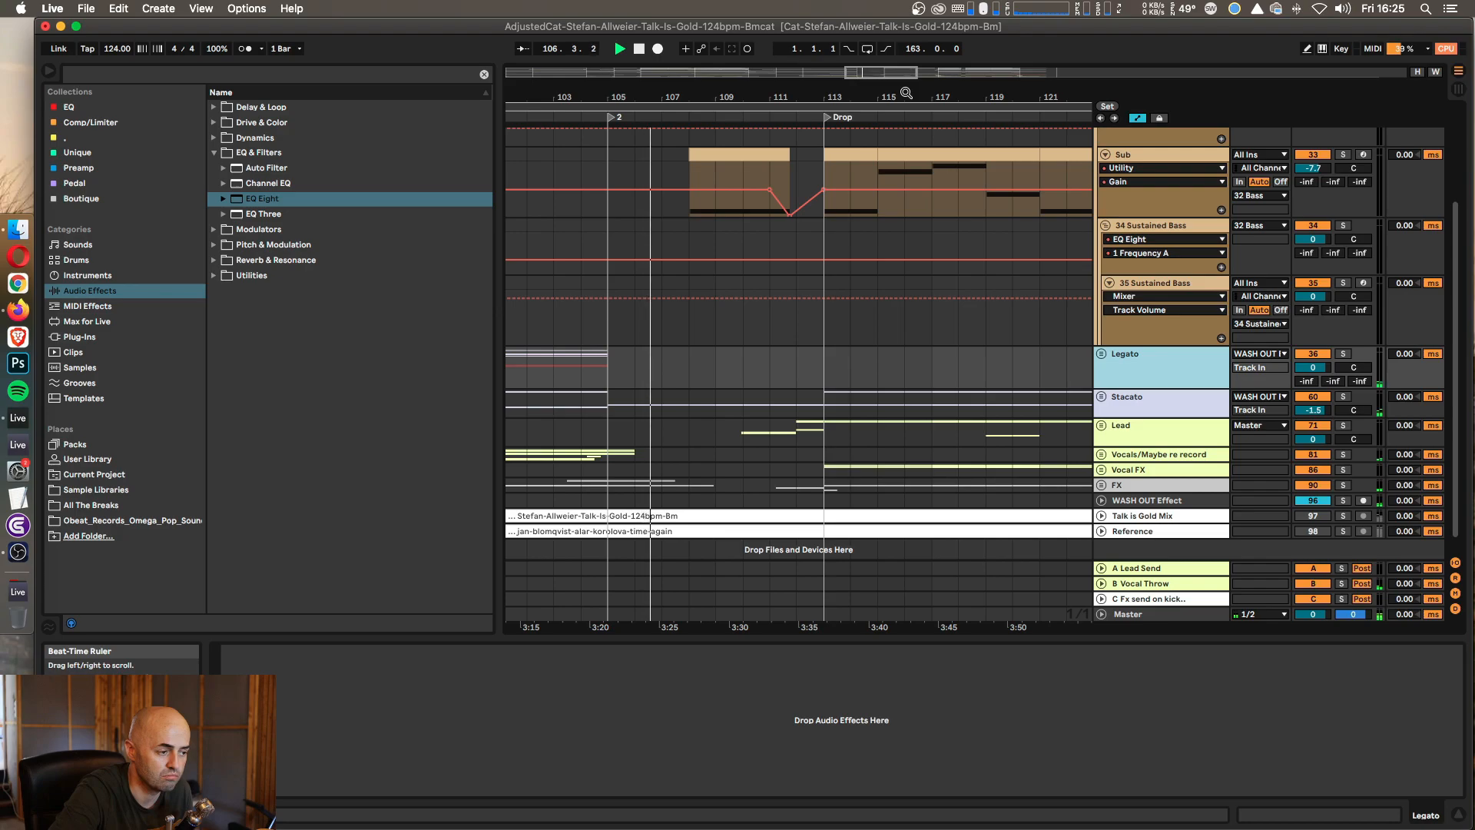
# Step: Look over the Sub and Sustained Bass tracks while playing the bars before the Drop, and stop at bar 109
pyautogui.scroll(1, 904, 295)
pyautogui.scroll(3, 904, 294)
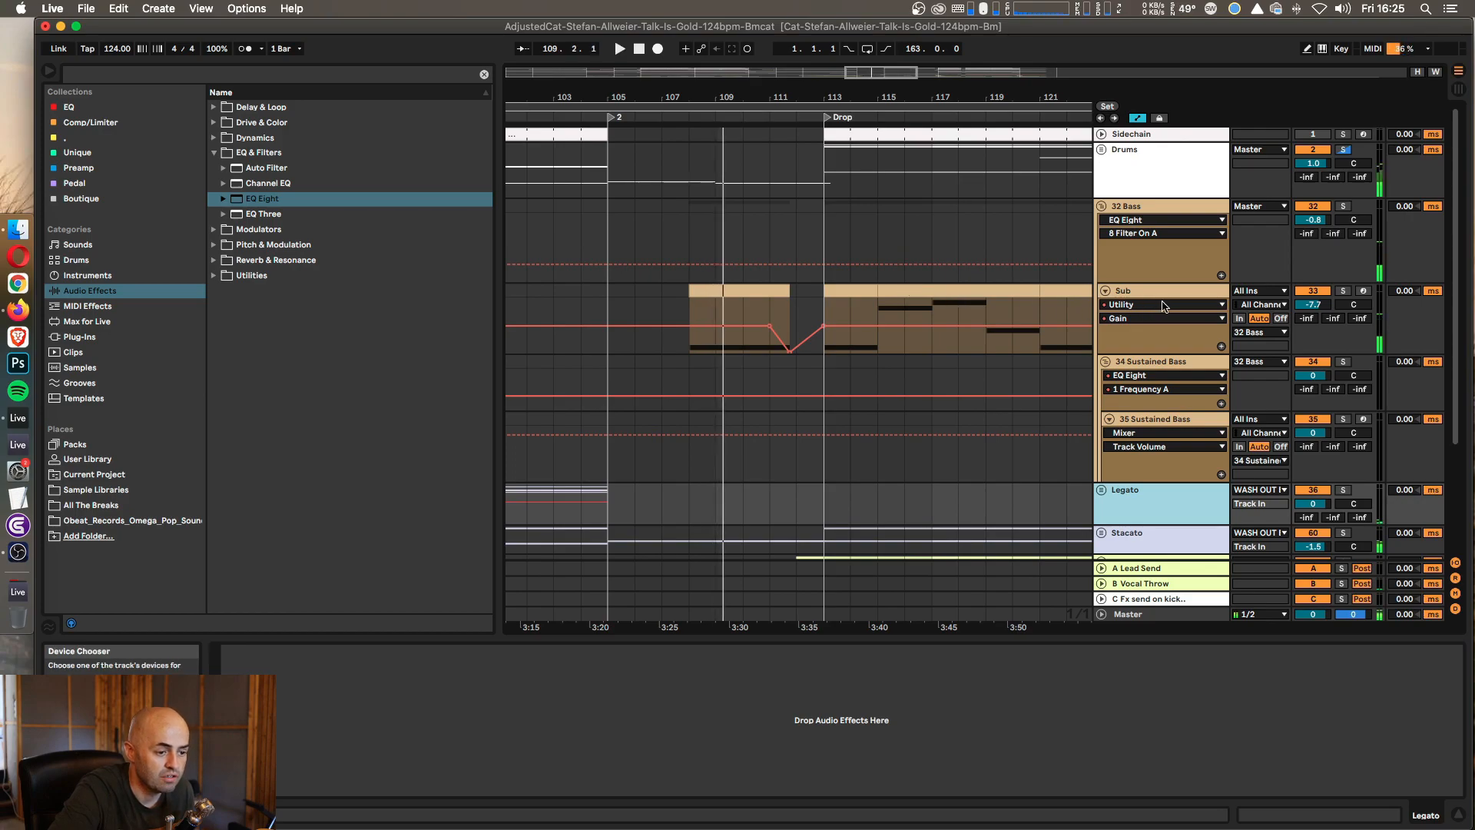
pyautogui.scroll(-5, 739, 292)
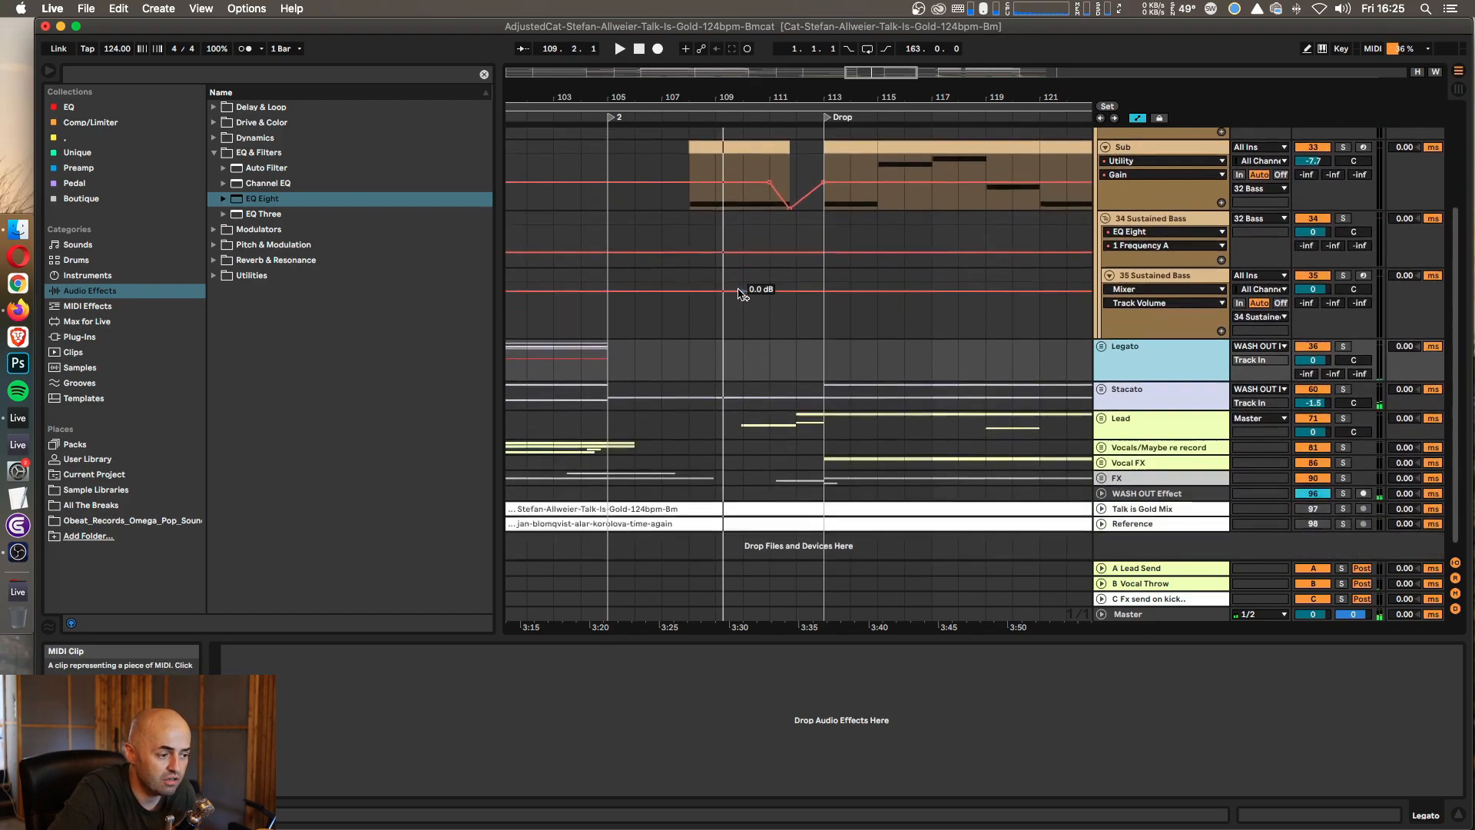
pyautogui.scroll(5, 738, 295)
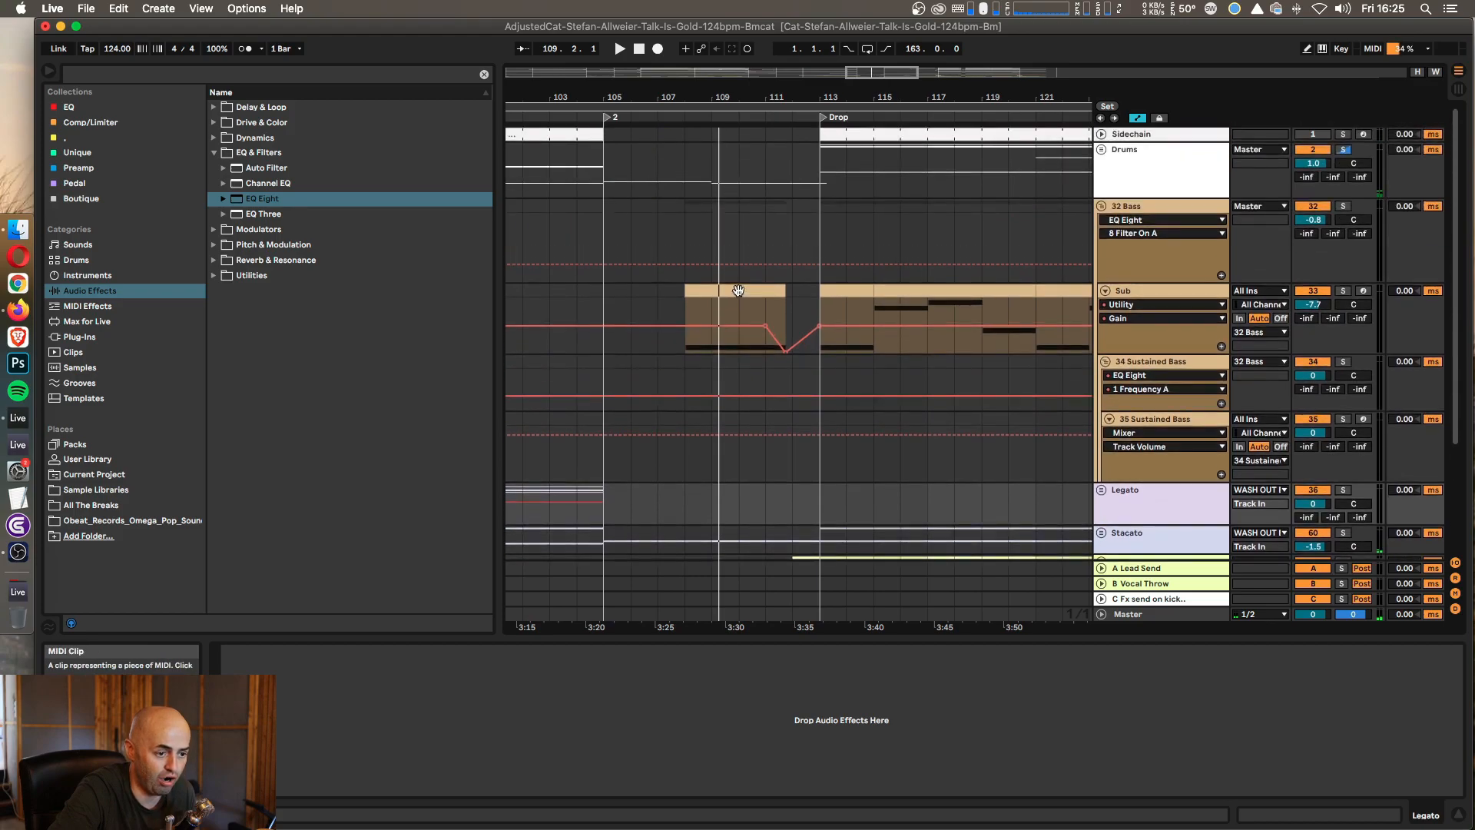
# Step: Solo the Sub track and play its clip before the Drop from bar 108
pyautogui.click(1342, 291)
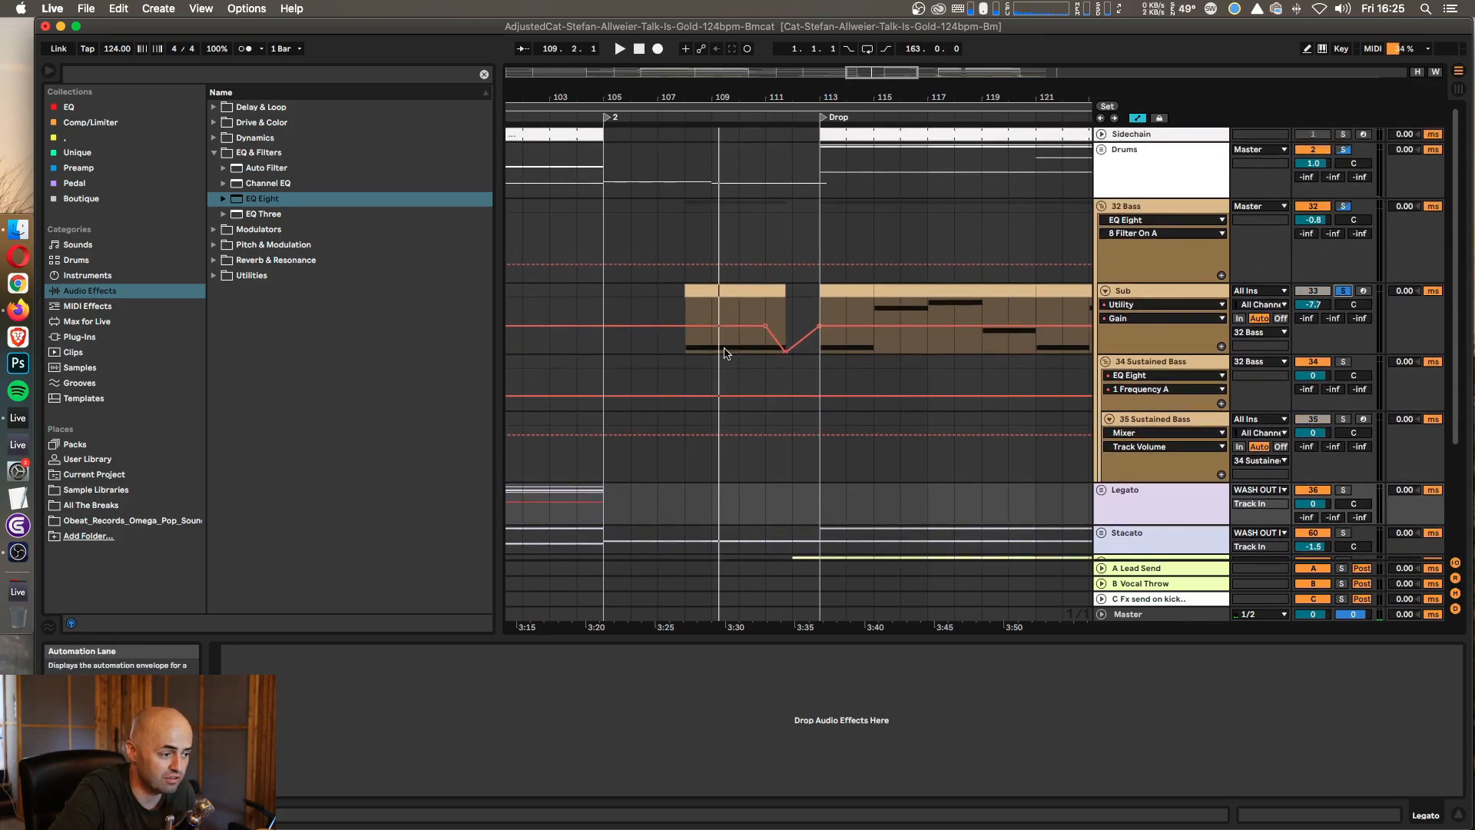
pyautogui.click(686, 303)
pyautogui.press('space')
pyautogui.press('space')
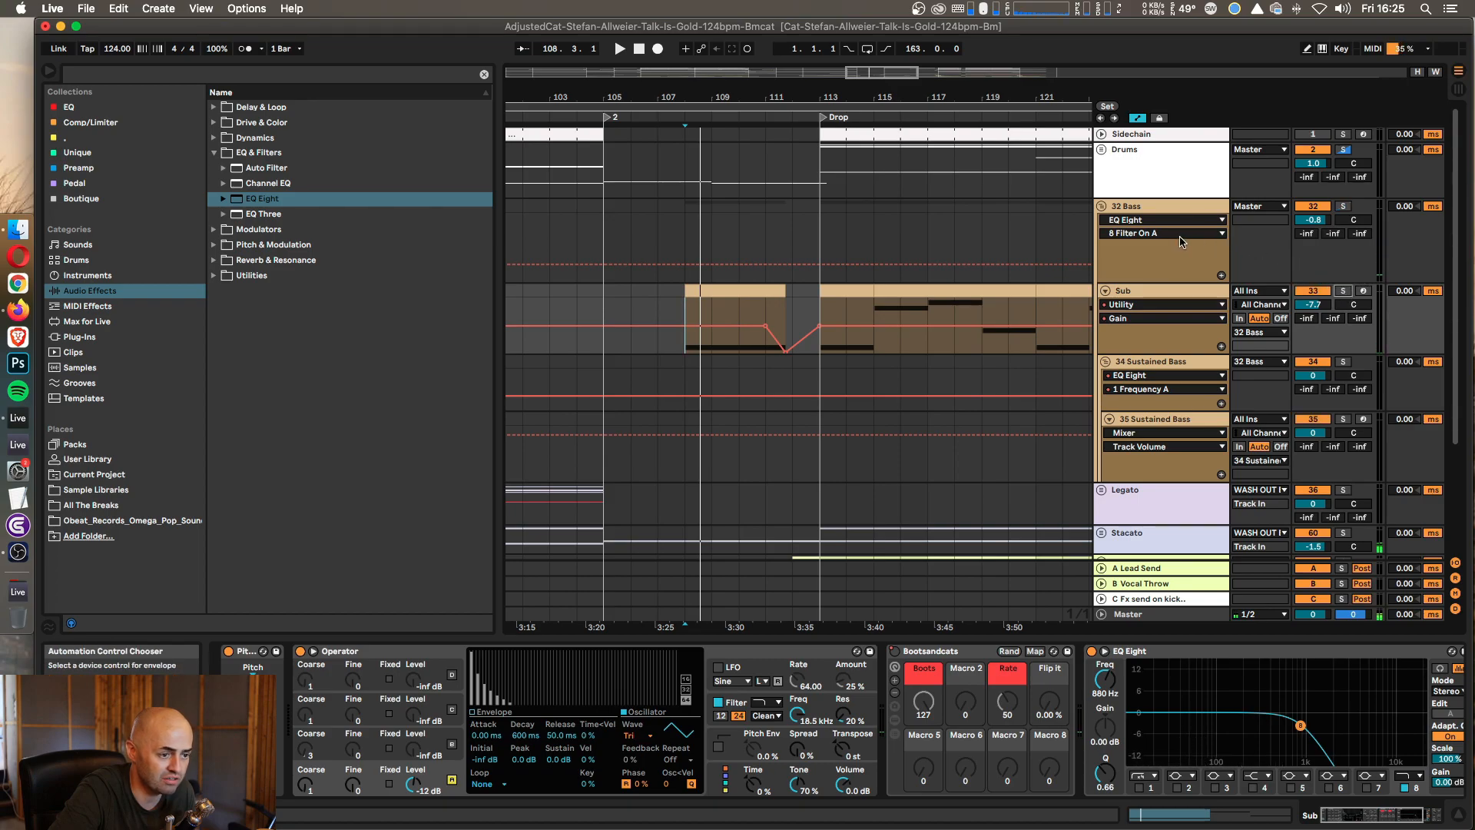
# Step: Solo the Stacato group and play it from bar 108, and unsolo it again
pyautogui.scroll(-8, 1180, 246)
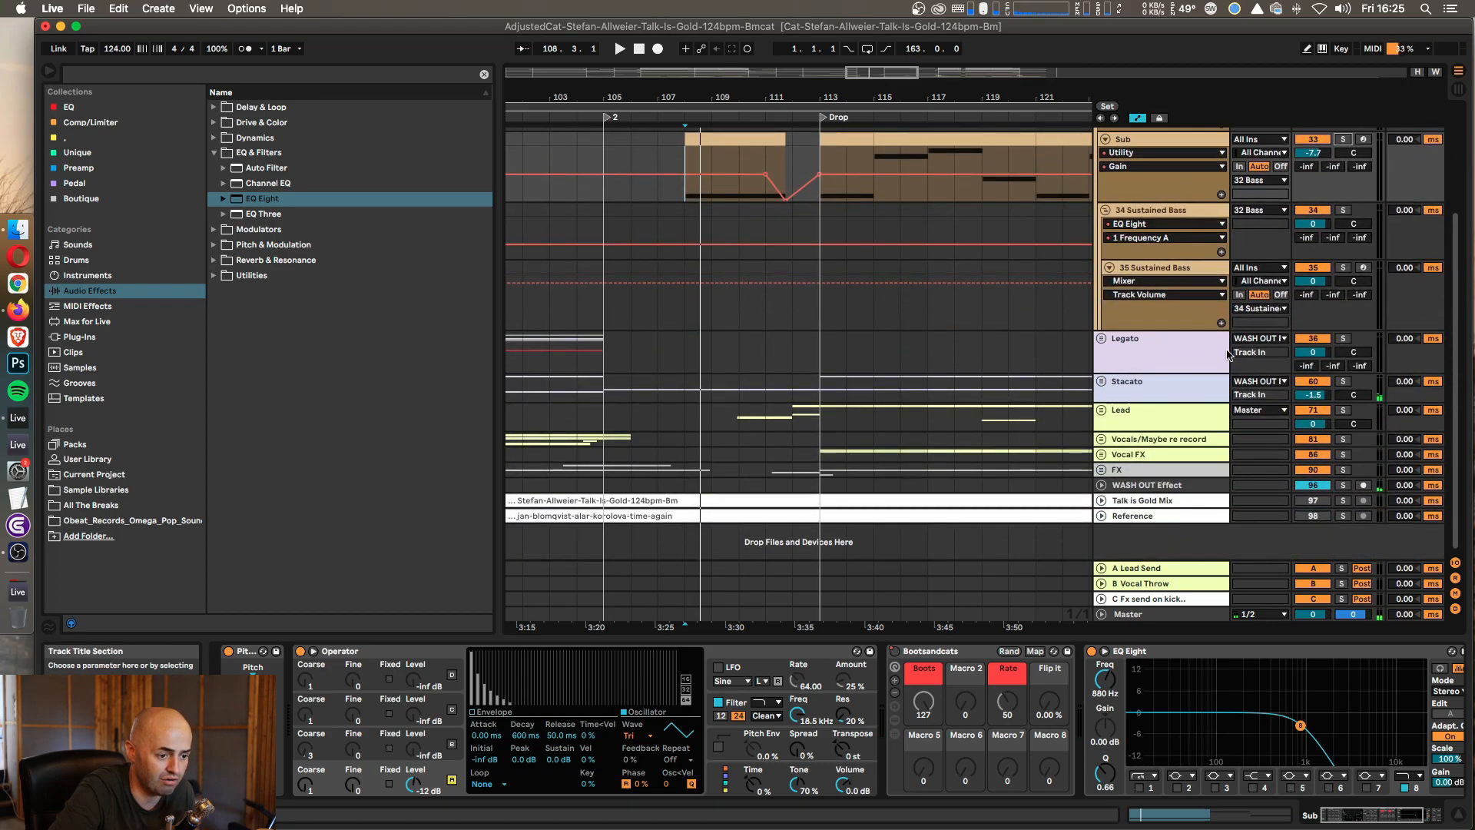
pyautogui.scroll(3, 1321, 445)
pyautogui.click(1343, 428)
pyautogui.press('space')
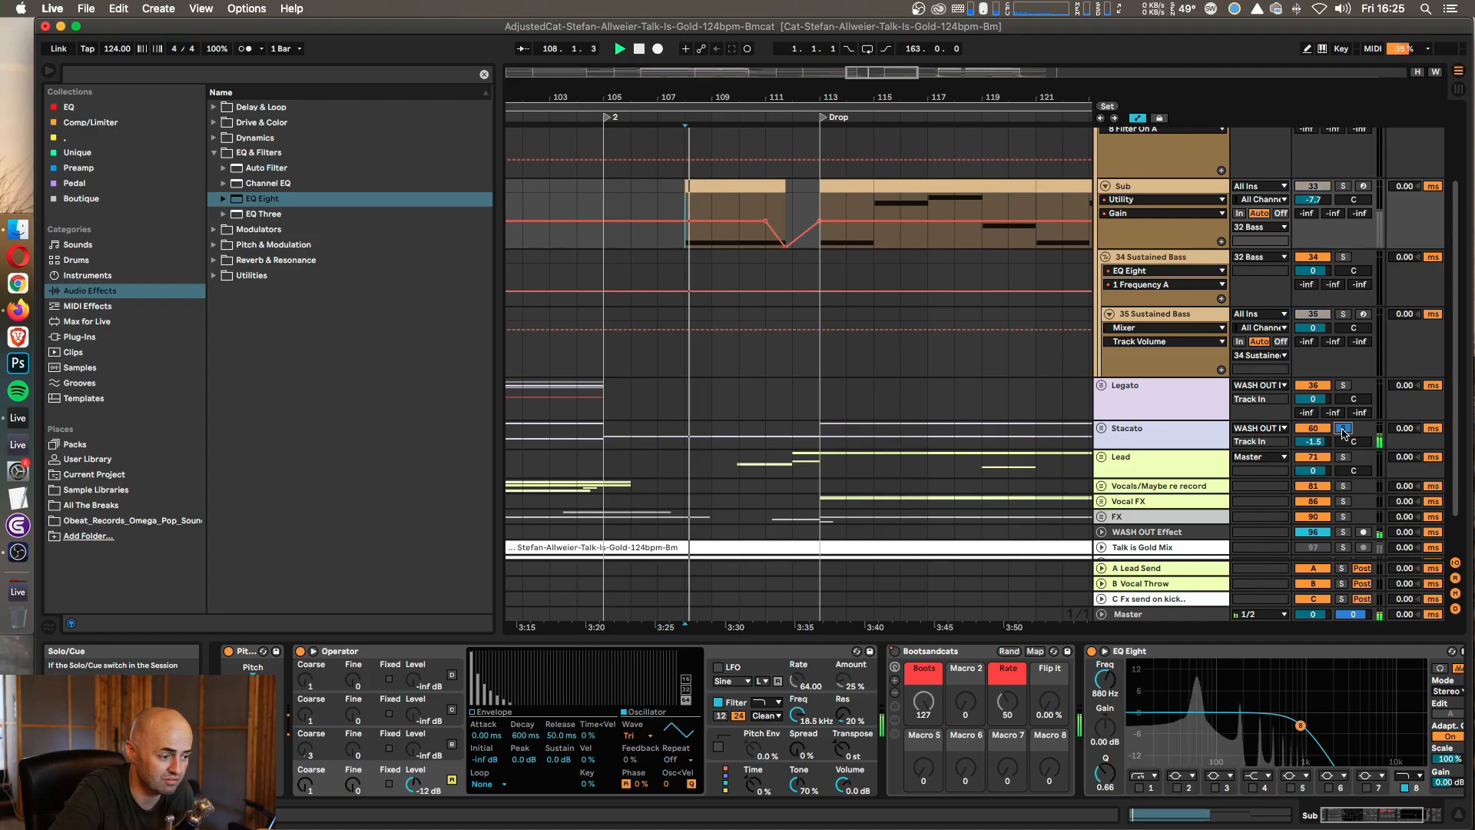
pyautogui.click(1343, 428)
pyautogui.press('space')
# Step: Play from bar 108 with the Sub track muted, and unmute it to replay the passage into the Drop for comparison
pyautogui.press('space')
pyautogui.click(1313, 187)
pyautogui.press('space')
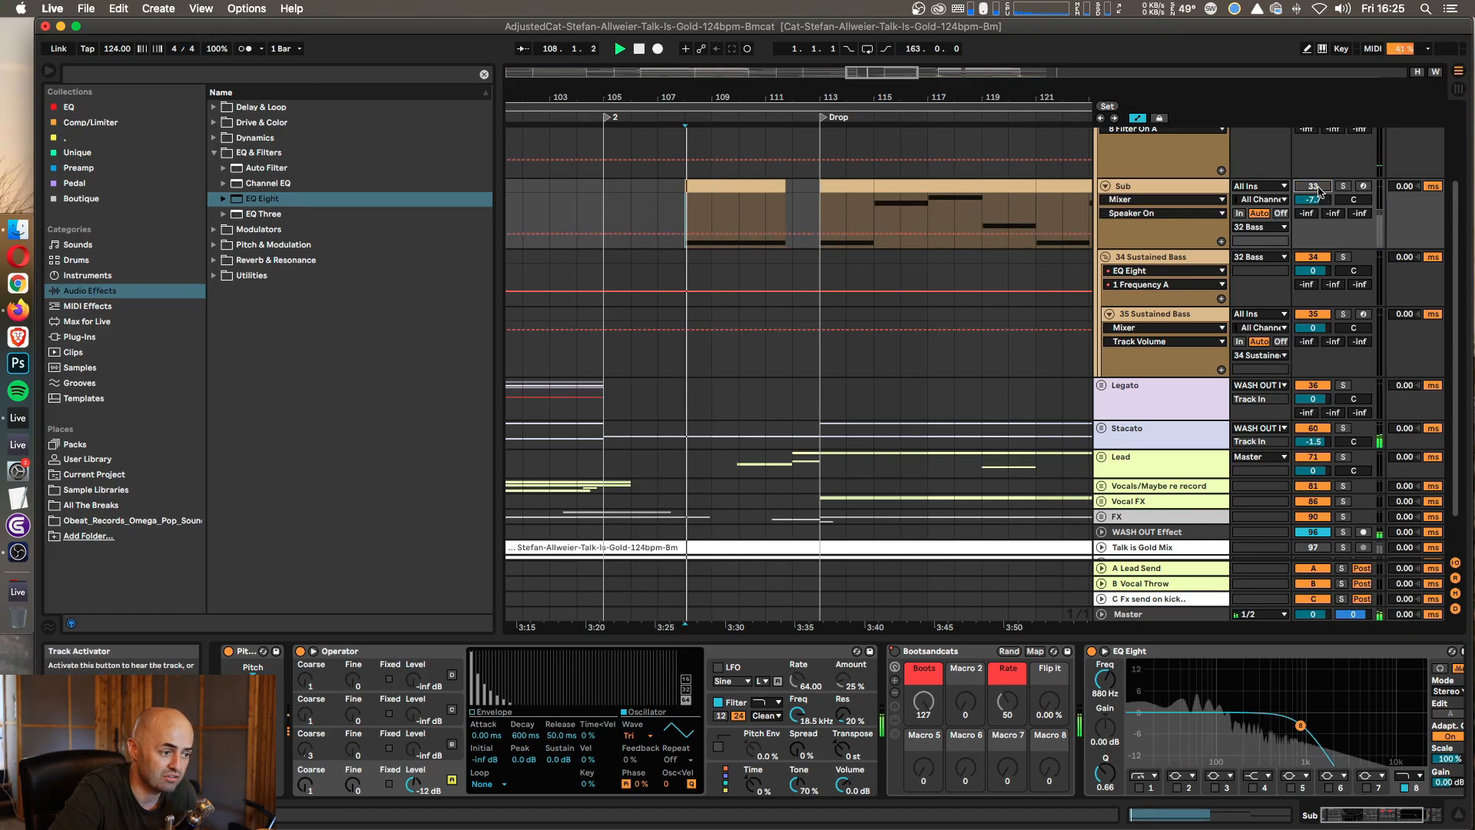
pyautogui.click(1314, 187)
pyautogui.press('space')
pyautogui.press('space')
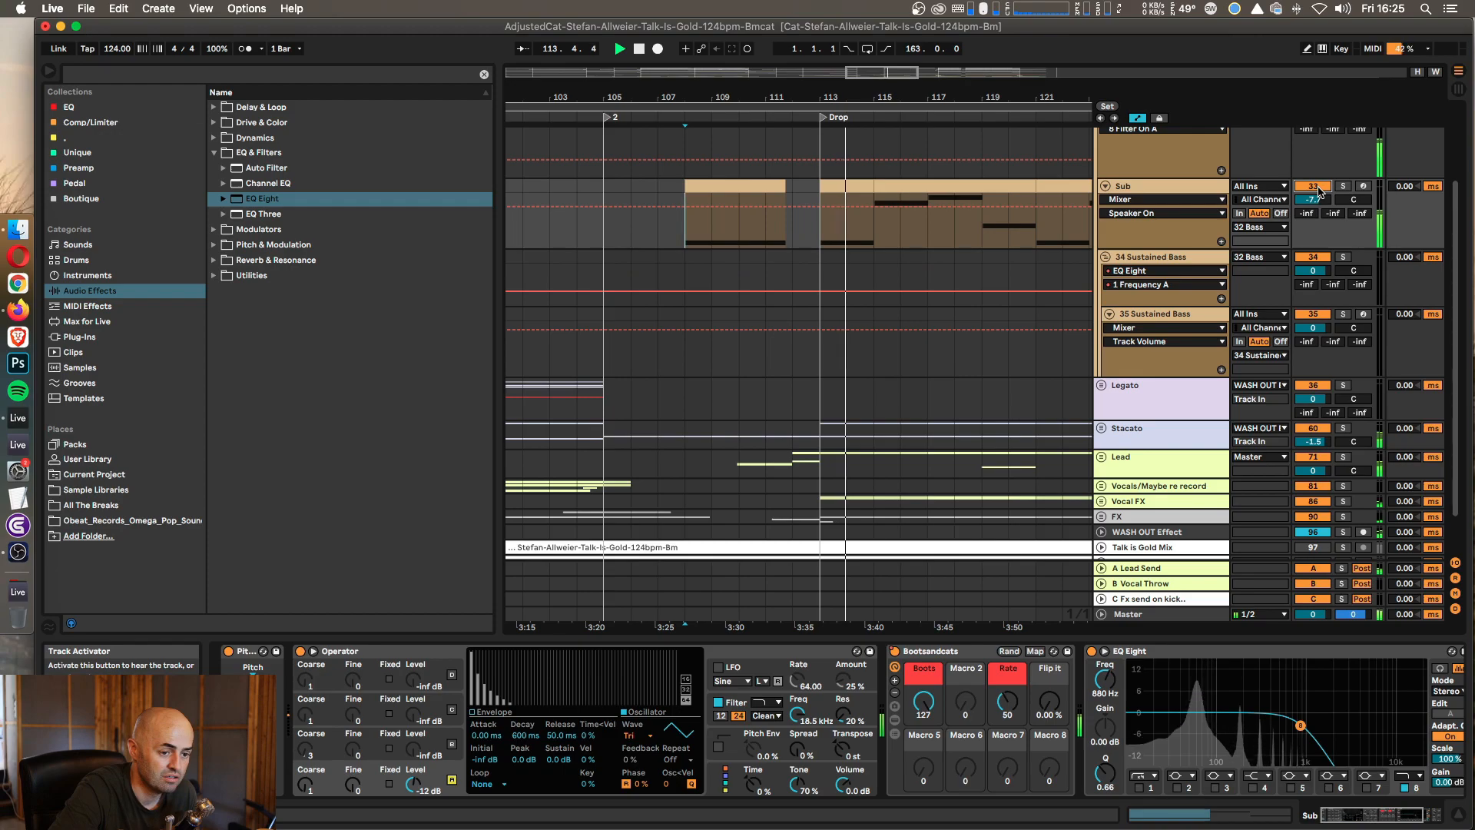
pyautogui.press('space')
# Step: Fold the 32 Bass group, zoom out, and briefly play the Beat Back section from bar 129
pyautogui.scroll(3, 1112, 235)
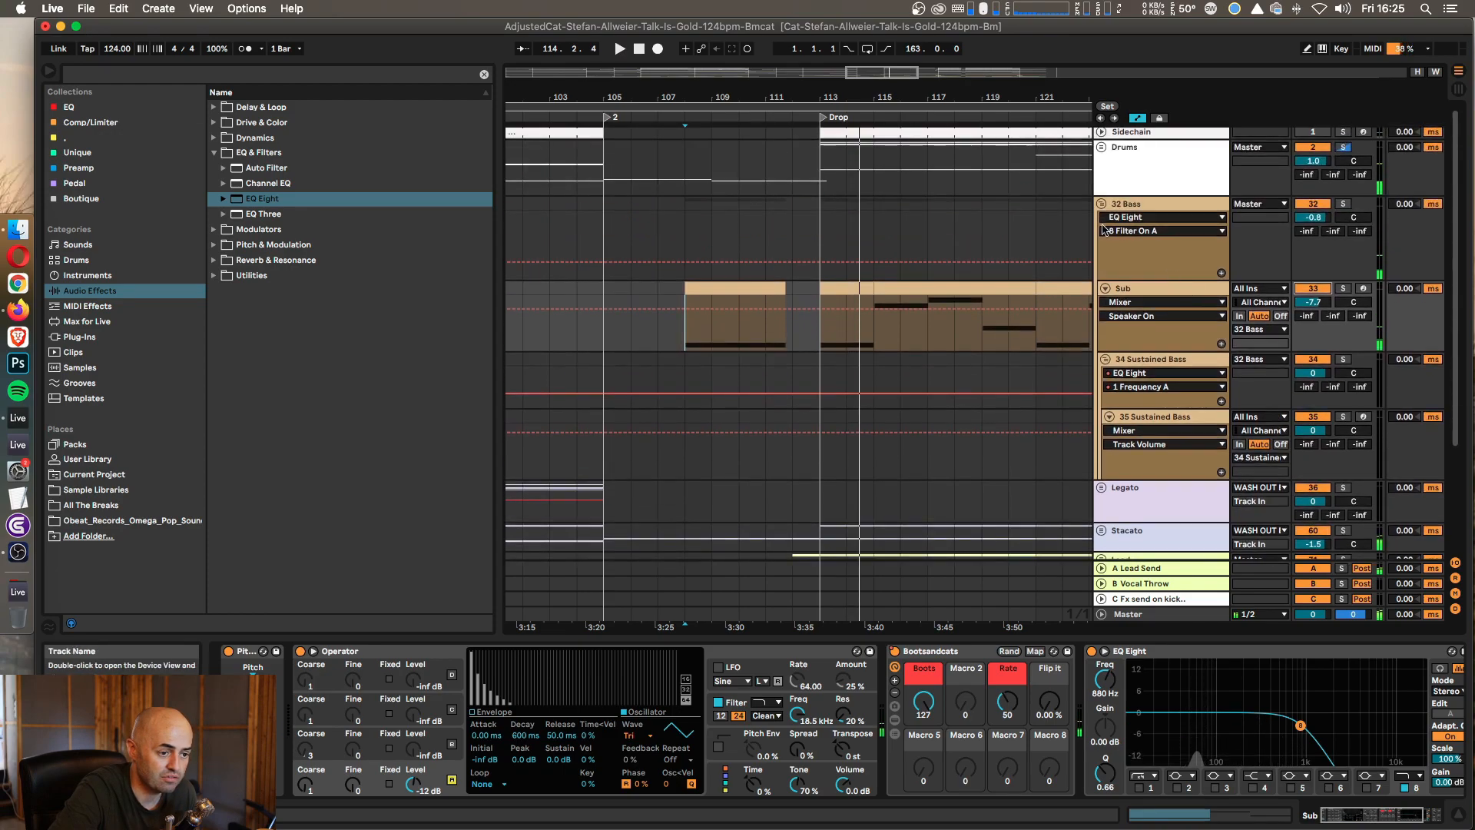
pyautogui.click(1102, 204)
pyautogui.moveTo(994, 92); pyautogui.dragTo(742, 20)
pyautogui.click(794, 237)
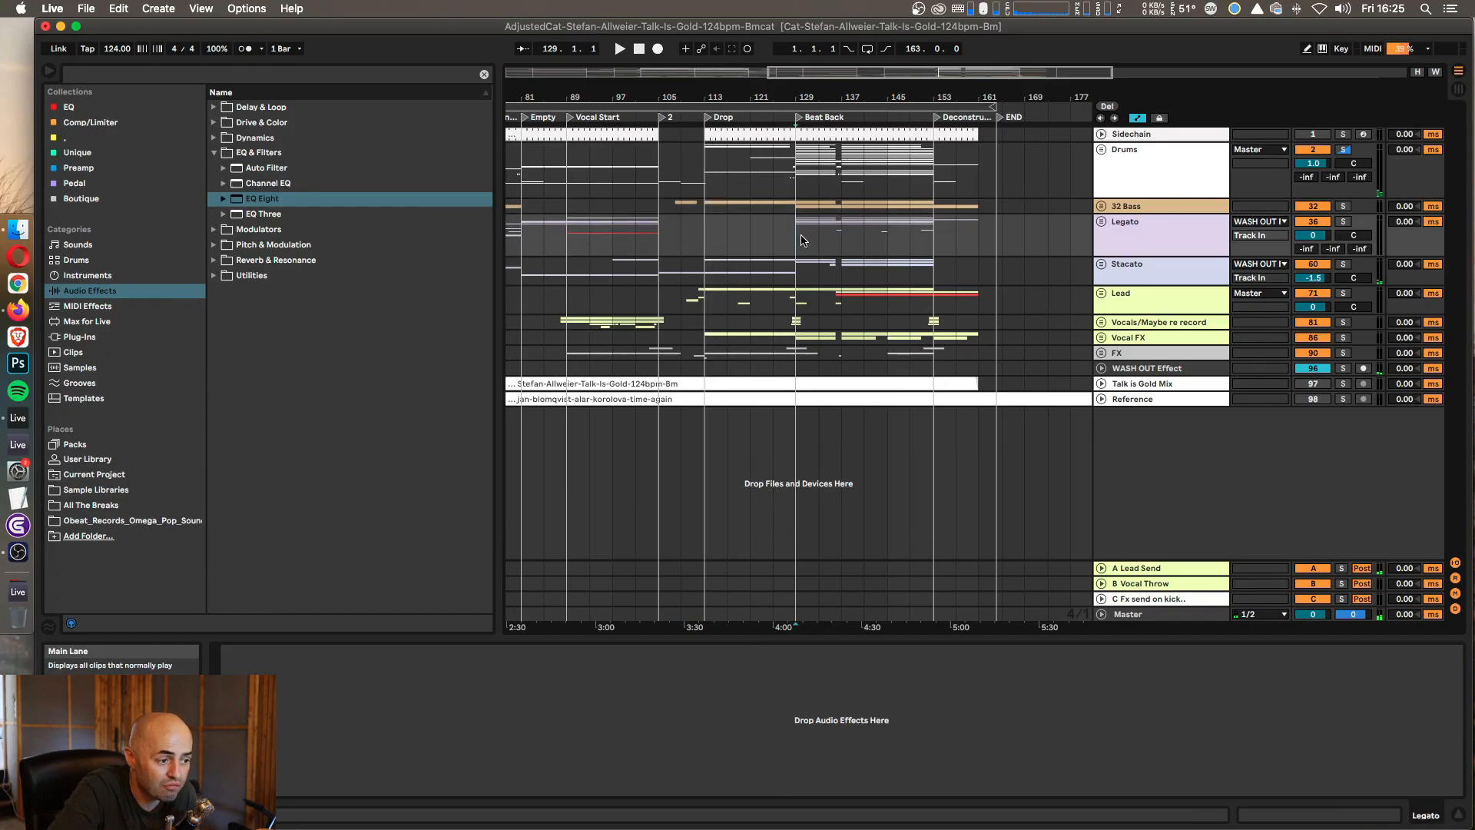
pyautogui.press('space')
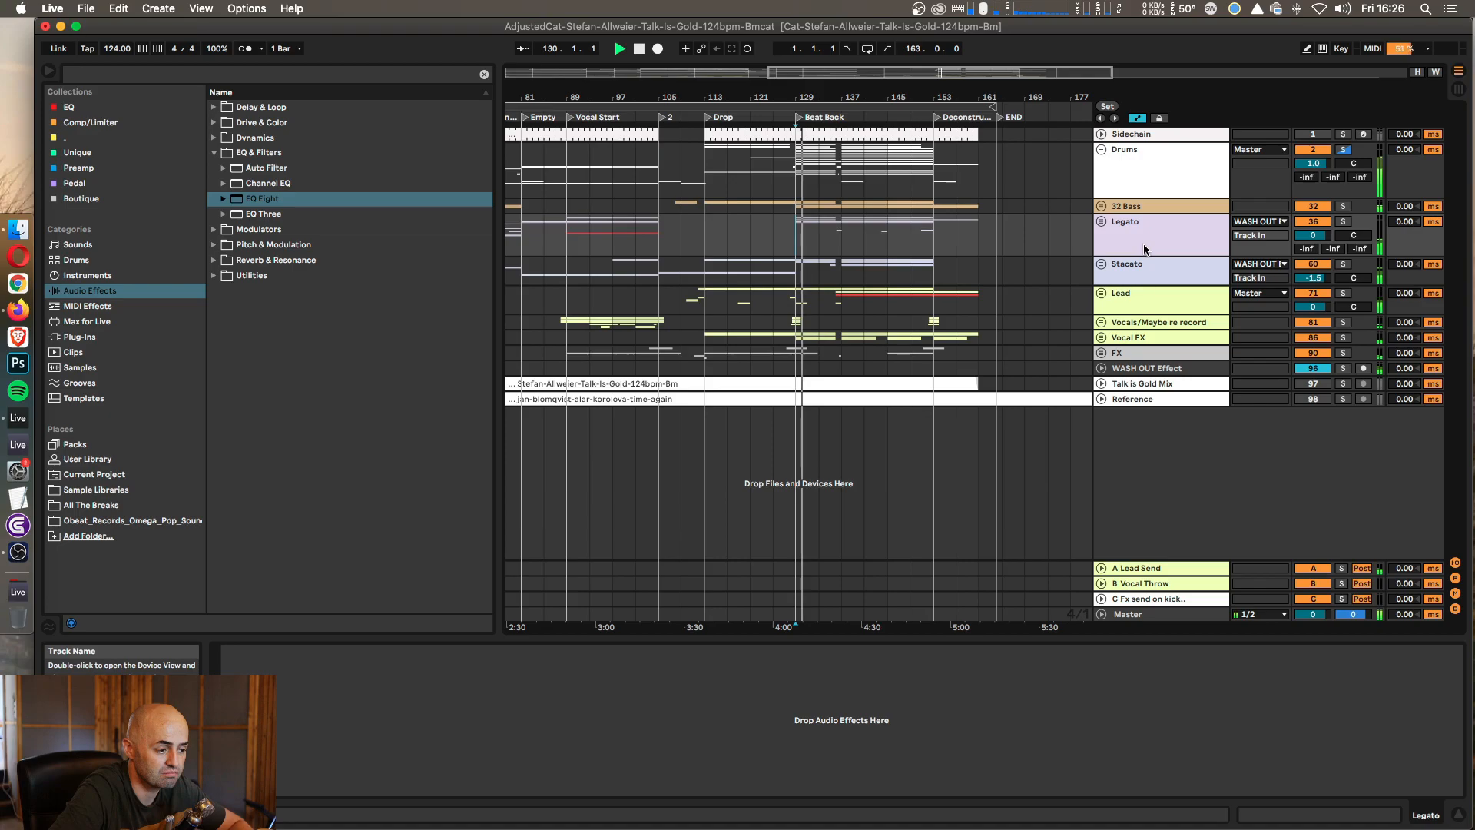
pyautogui.press('space')
# Step: Unfold the Lead group, look over its melody tracks, and show the Octave lower track's device chain
pyautogui.click(1102, 293)
pyautogui.scroll(-3, 1120, 298)
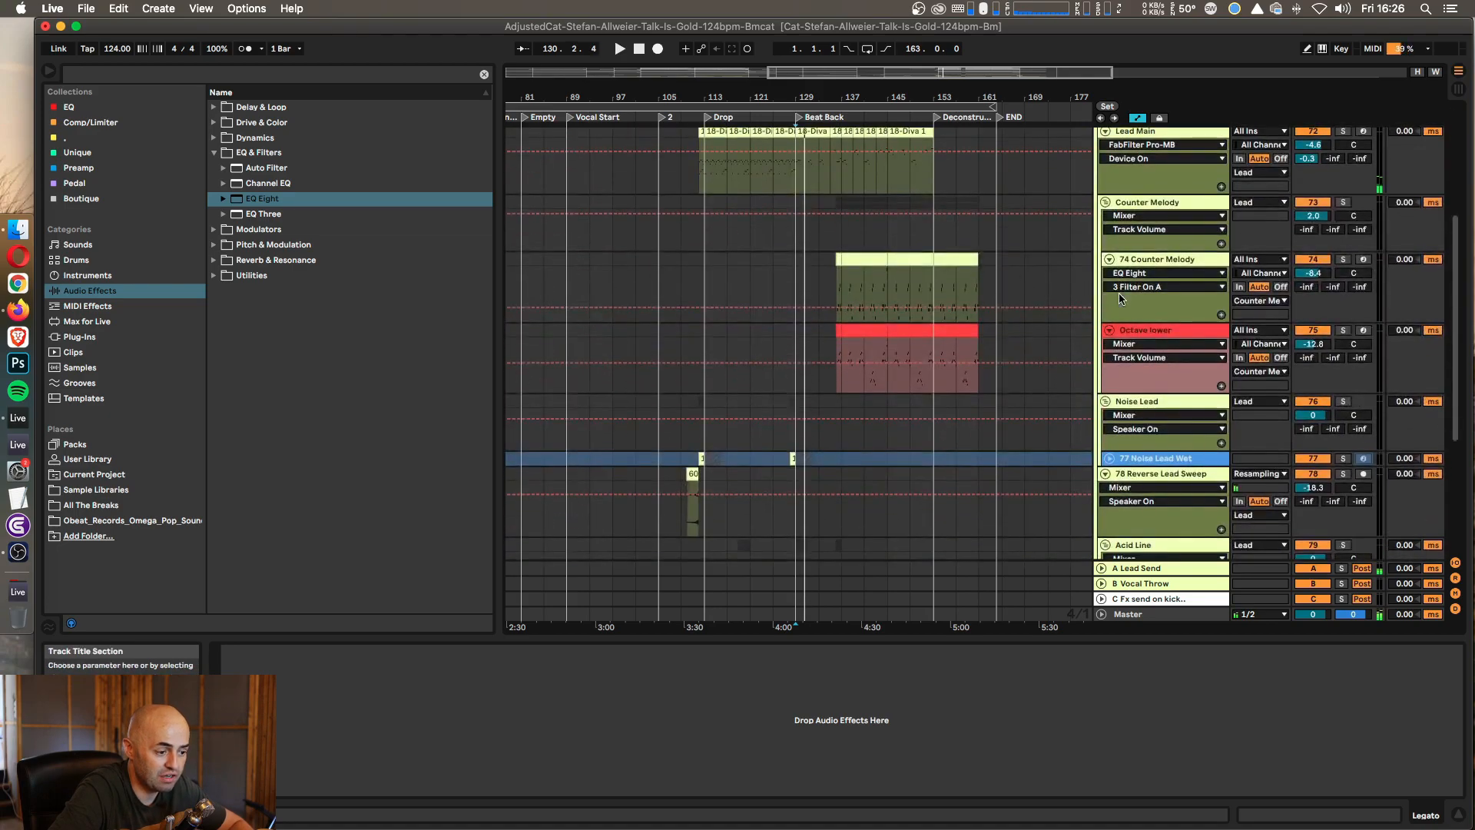
pyautogui.scroll(-2, 896, 317)
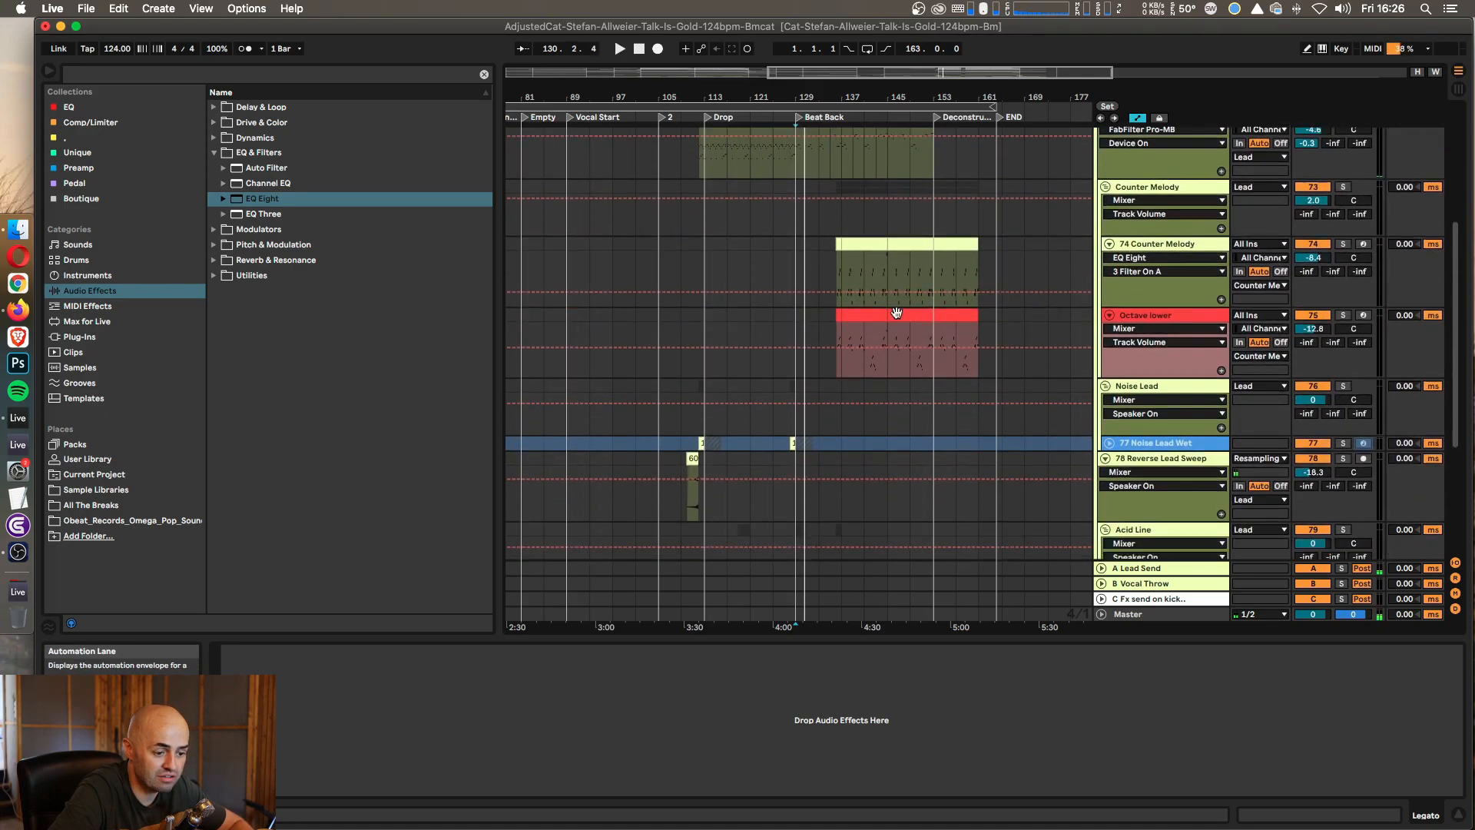
pyautogui.scroll(-1, 911, 424)
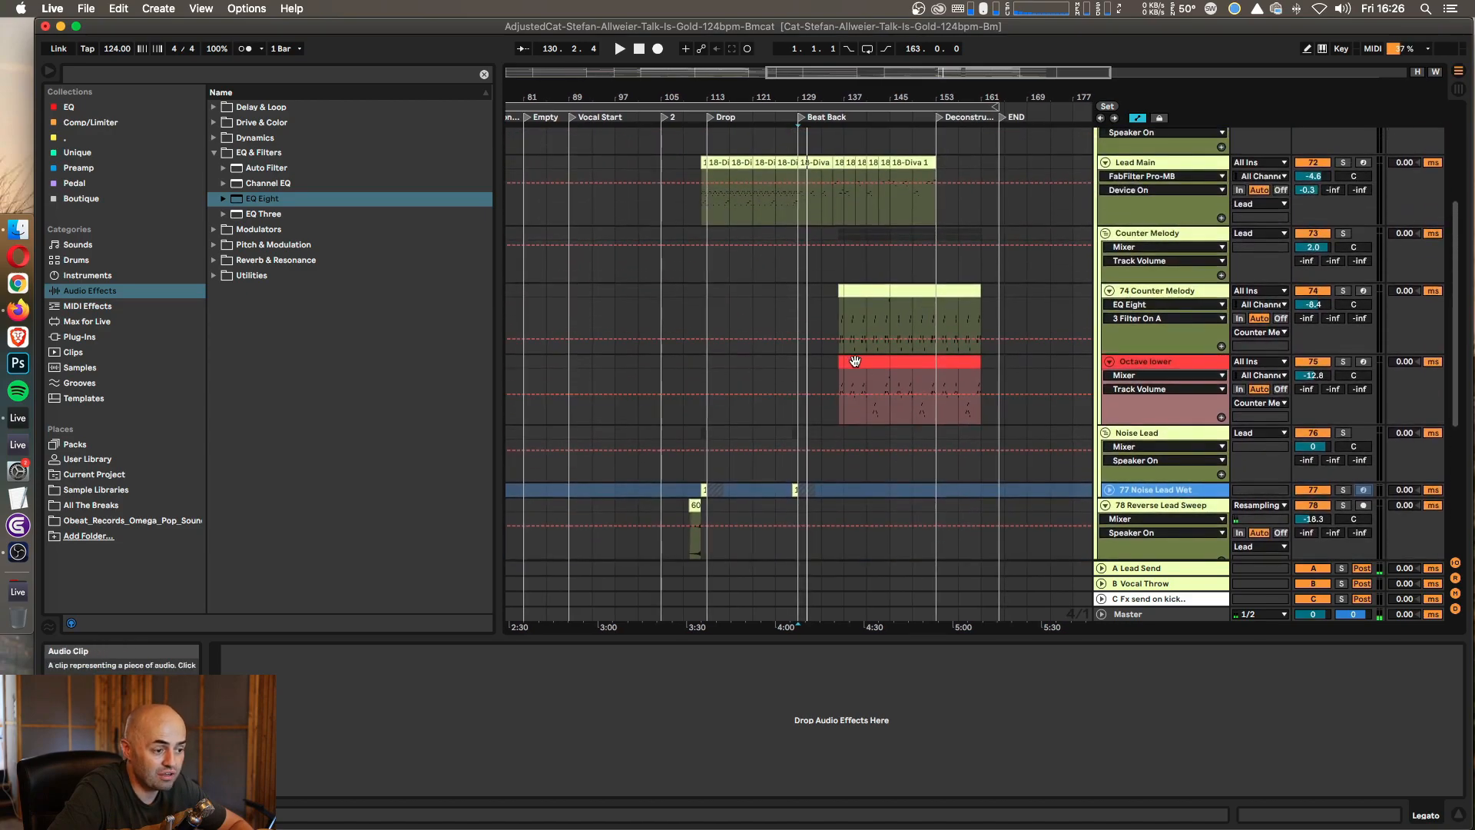
pyautogui.click(1160, 317)
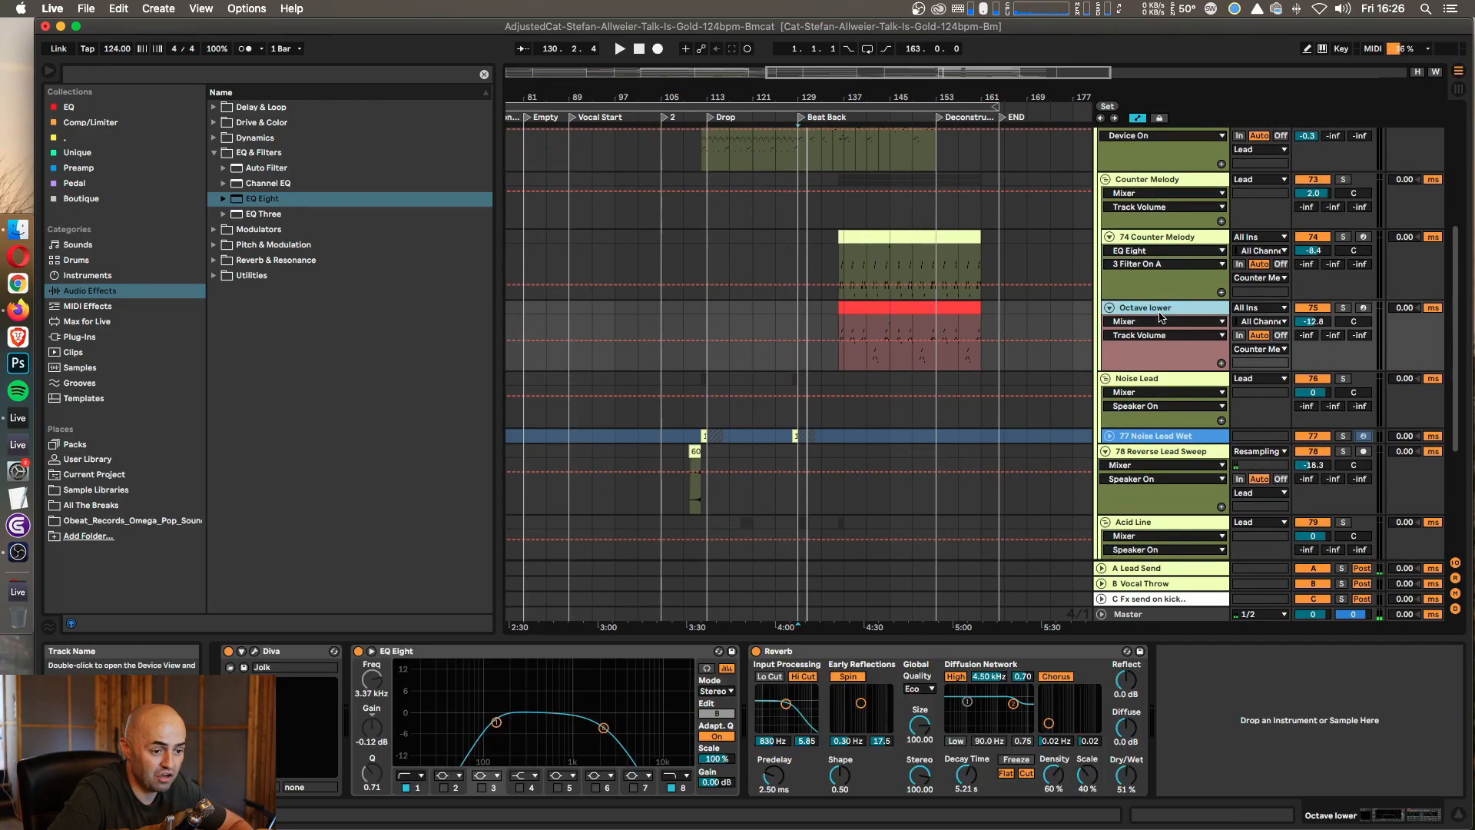
# Step: Select bars 133 to 141 on the Octave lower track and compare its device chain with that of 74 Counter Melody
pyautogui.click(841, 328)
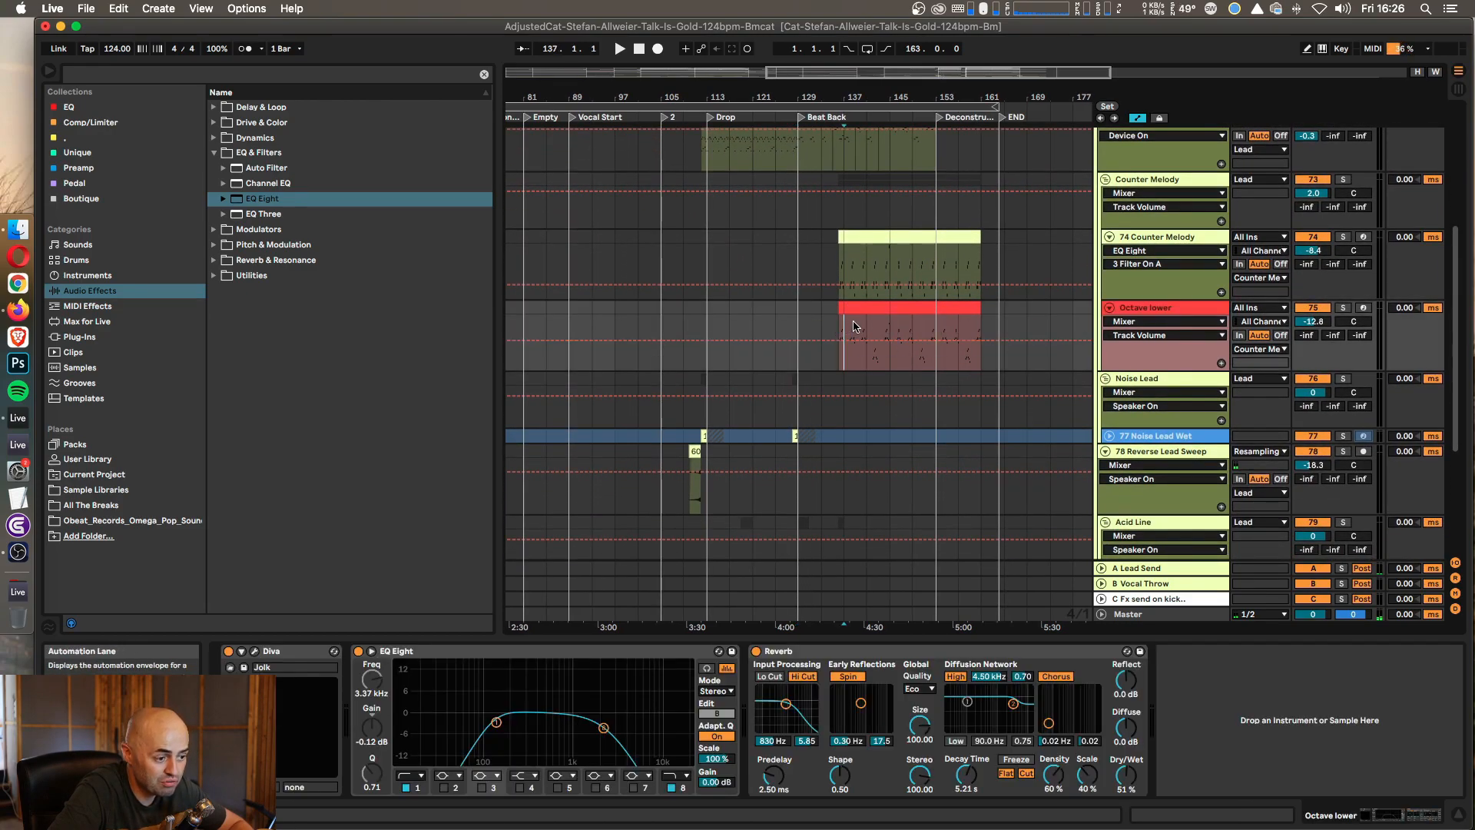
pyautogui.moveTo(861, 328); pyautogui.dragTo(840, 330)
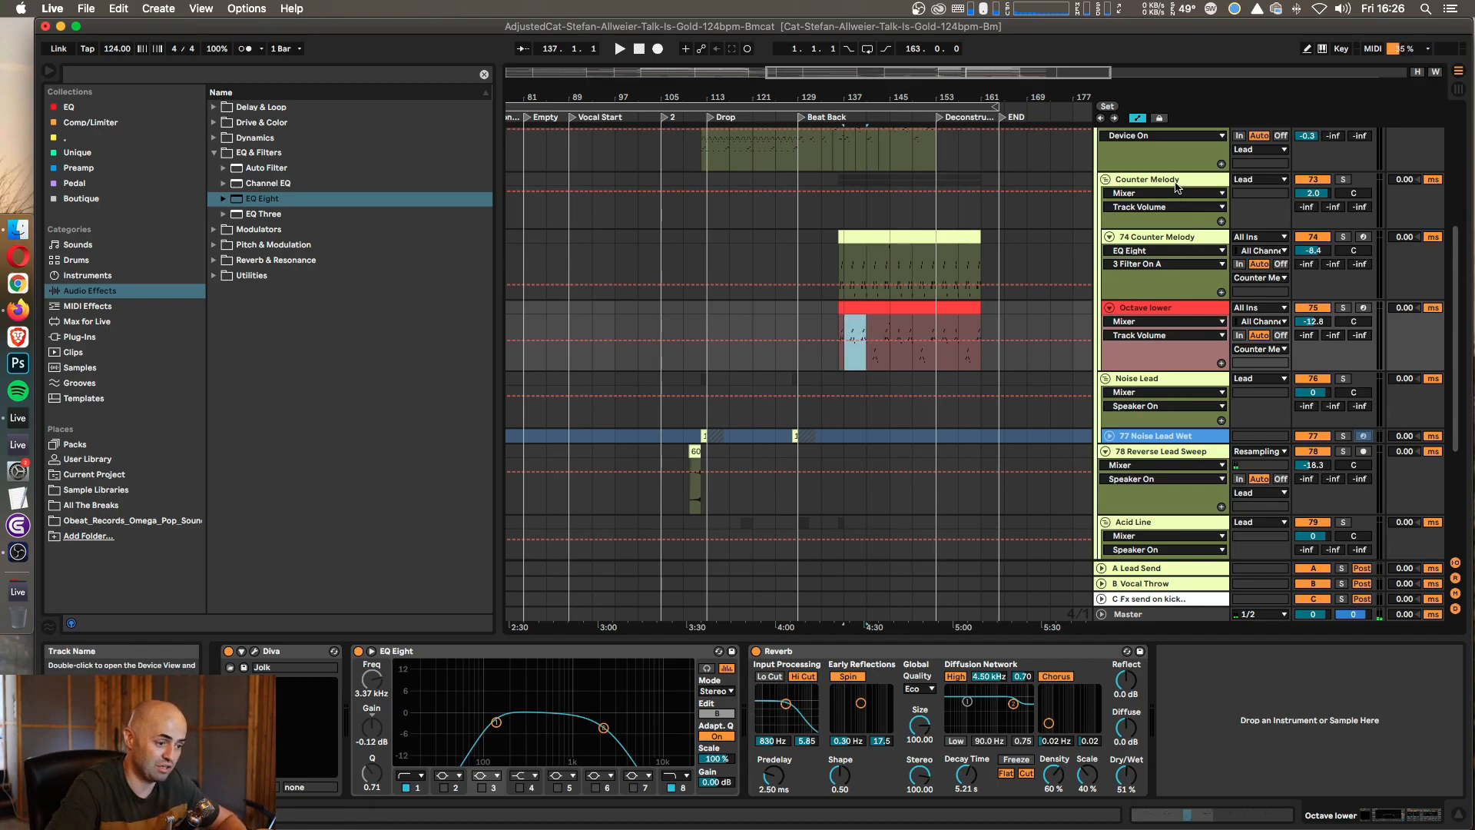
pyautogui.keyDown('shift'); pyautogui.click(824, 326); pyautogui.keyUp('shift')
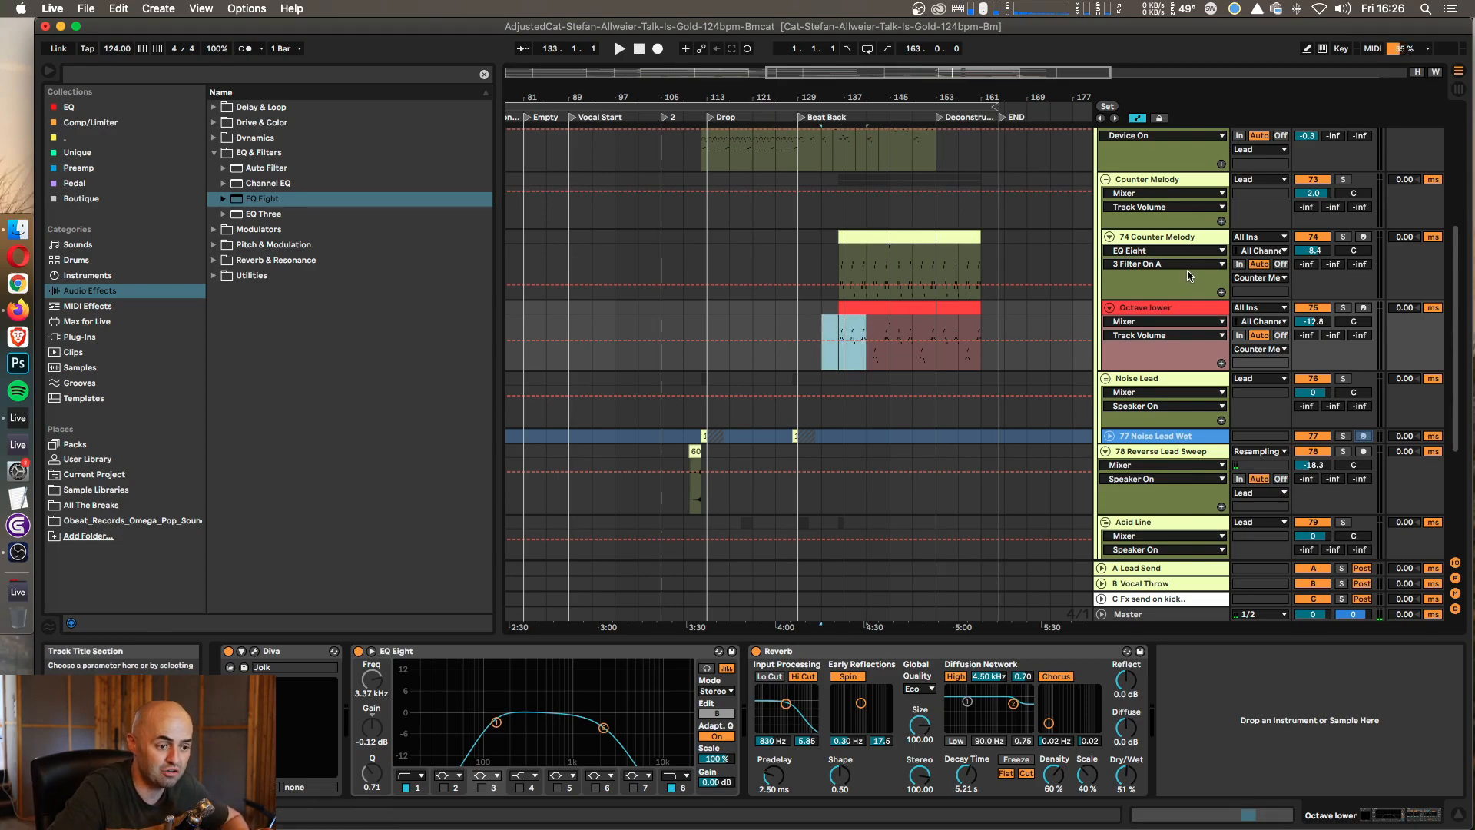
pyautogui.click(1176, 243)
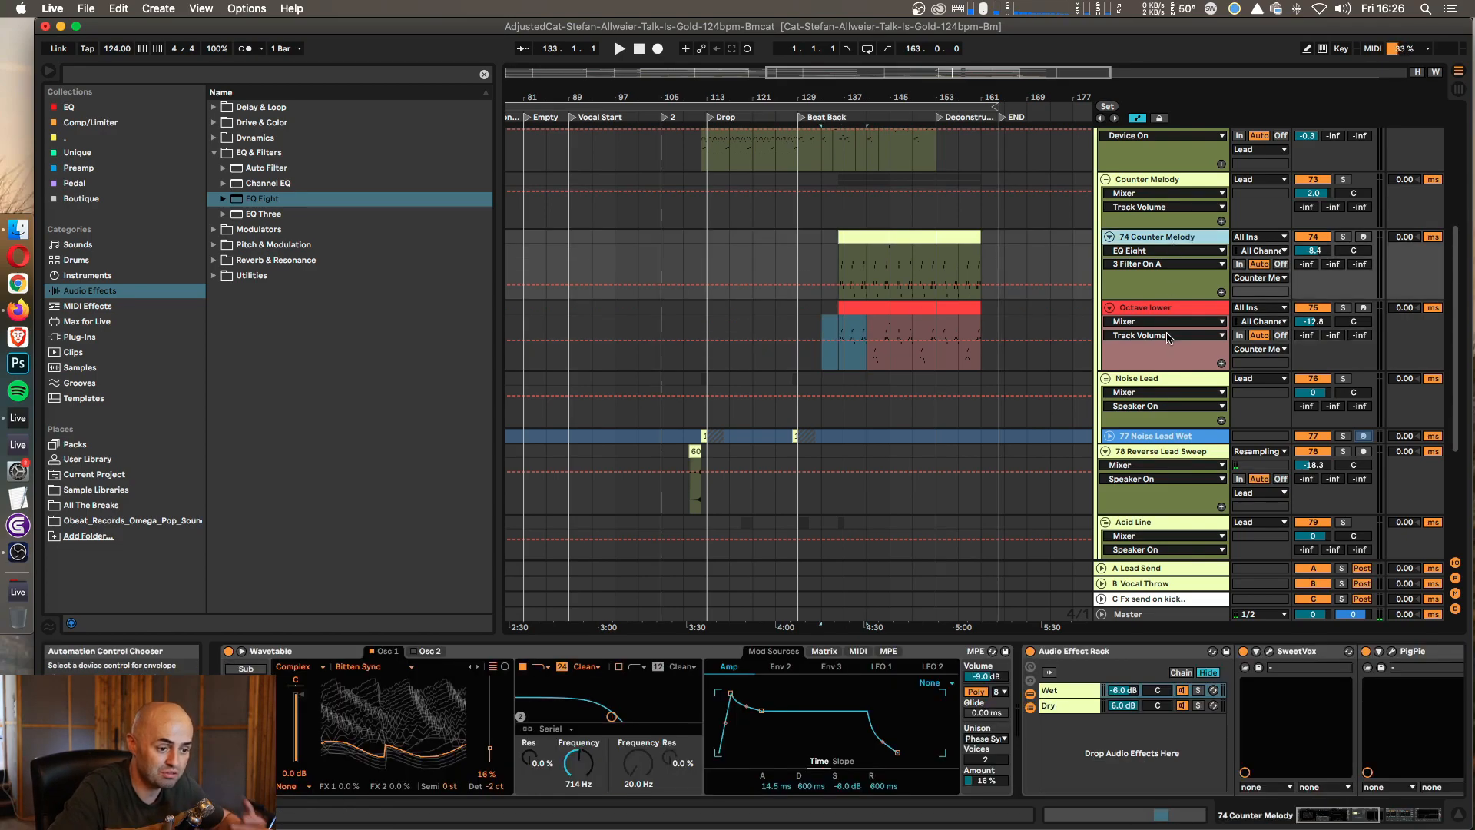
pyautogui.click(1171, 309)
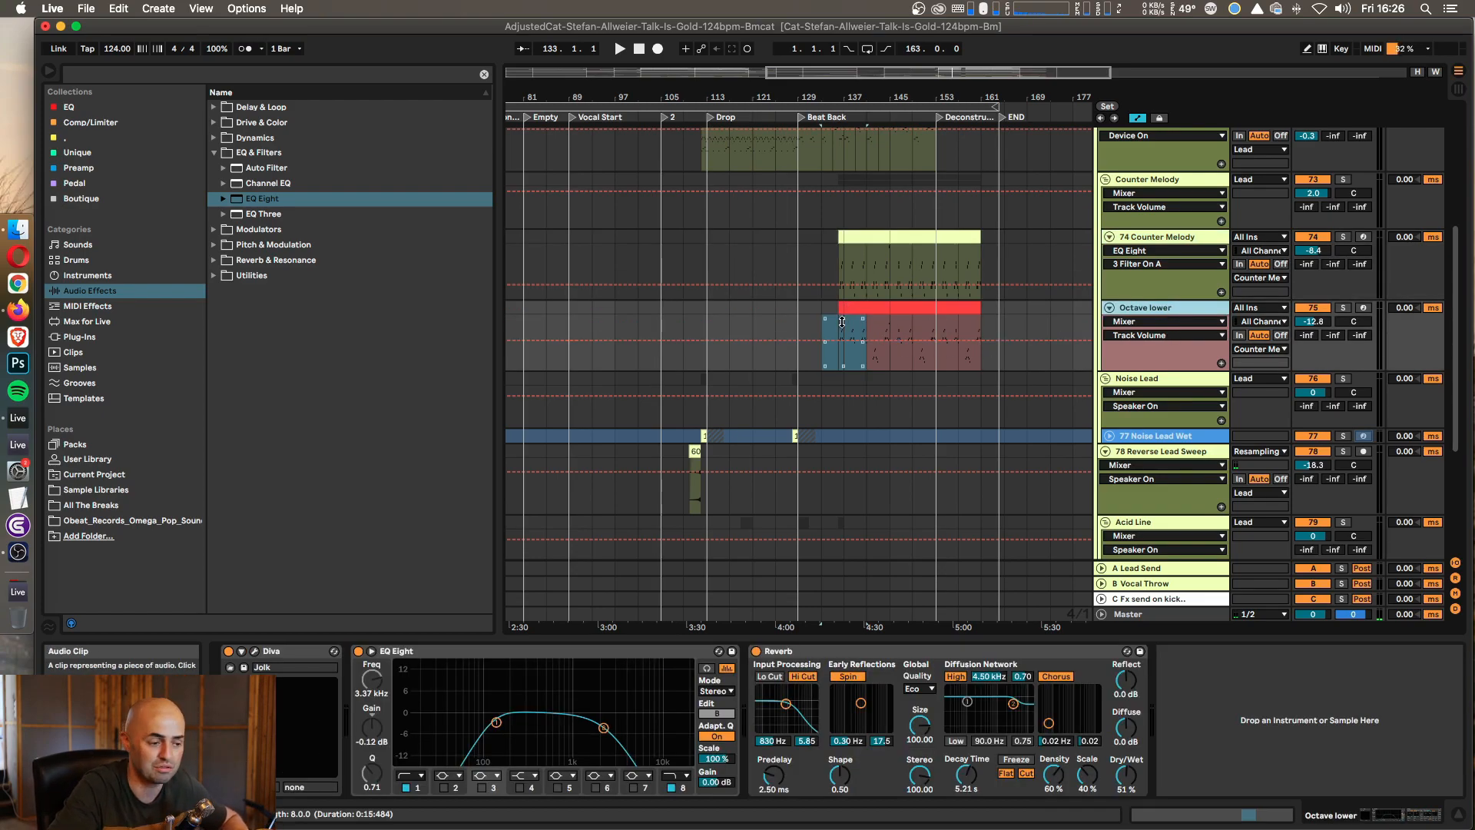
# Step: Play from the start of the 74 Counter Melody clip, briefly soloing the Octave lower track and switching it off and on to compare its contribution
pyautogui.moveTo(823, 306); pyautogui.dragTo(987, 317)
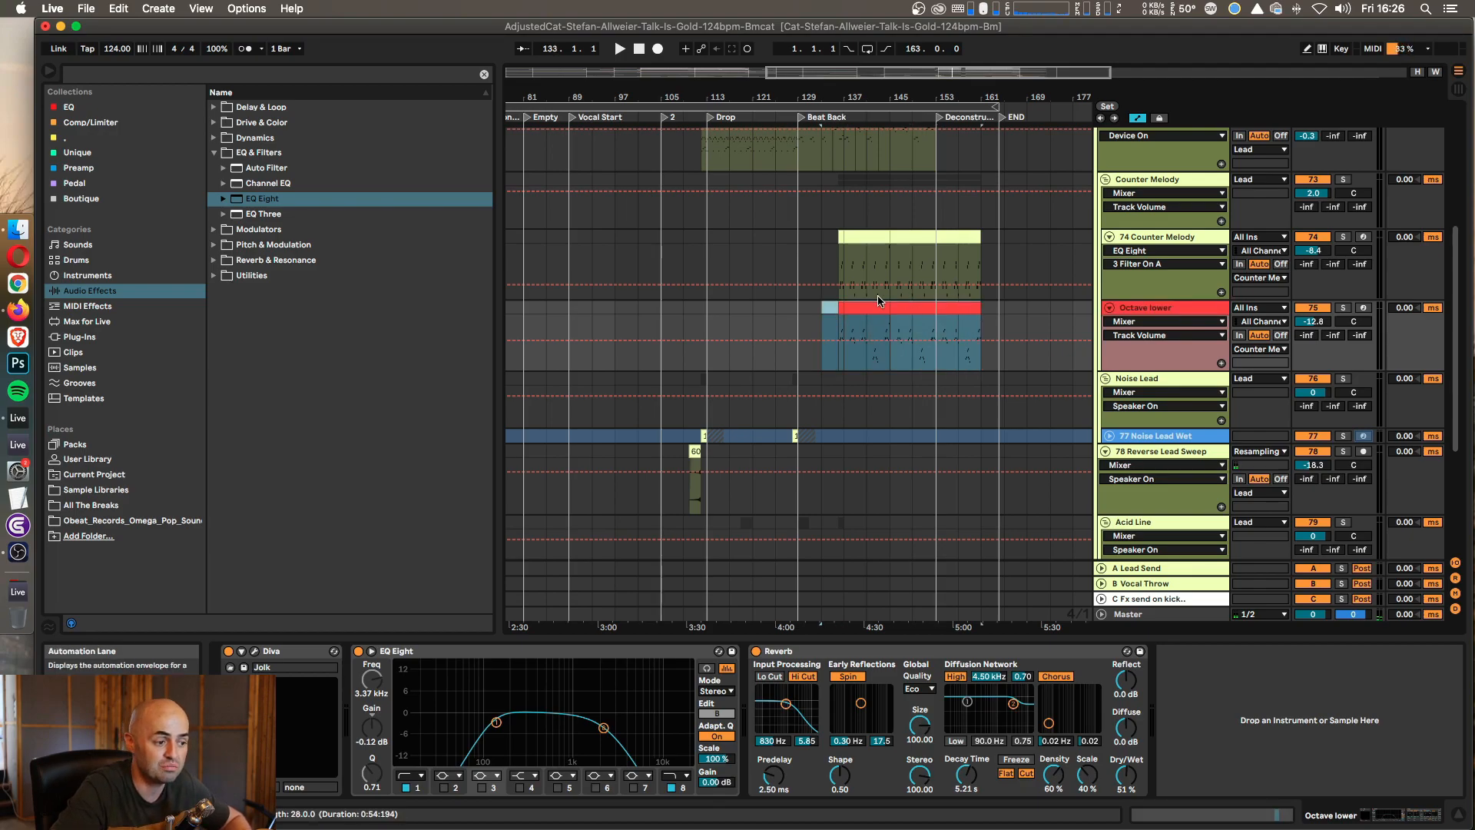
pyautogui.click(836, 246)
pyautogui.press('space')
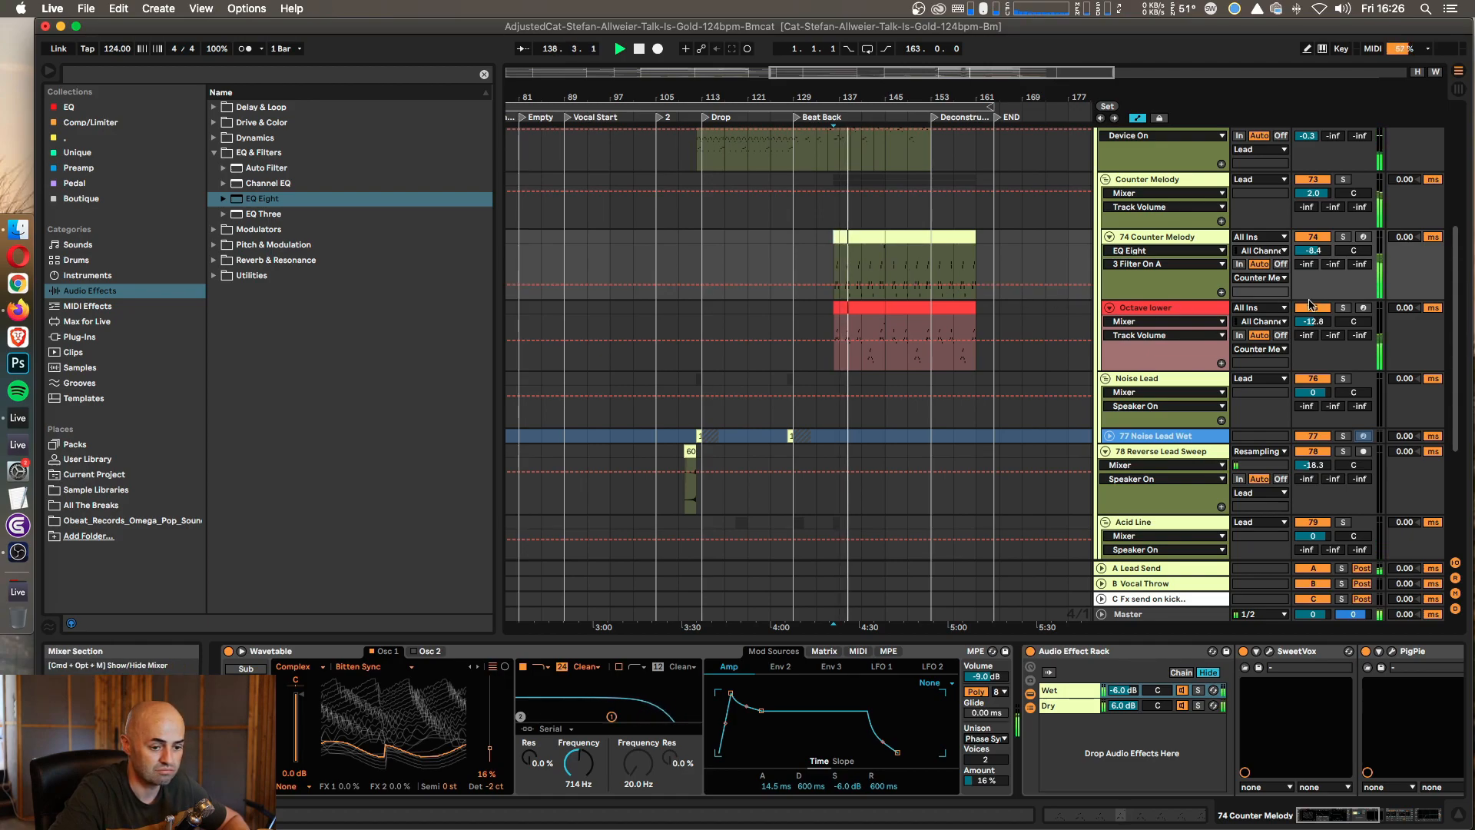
pyautogui.click(1343, 308)
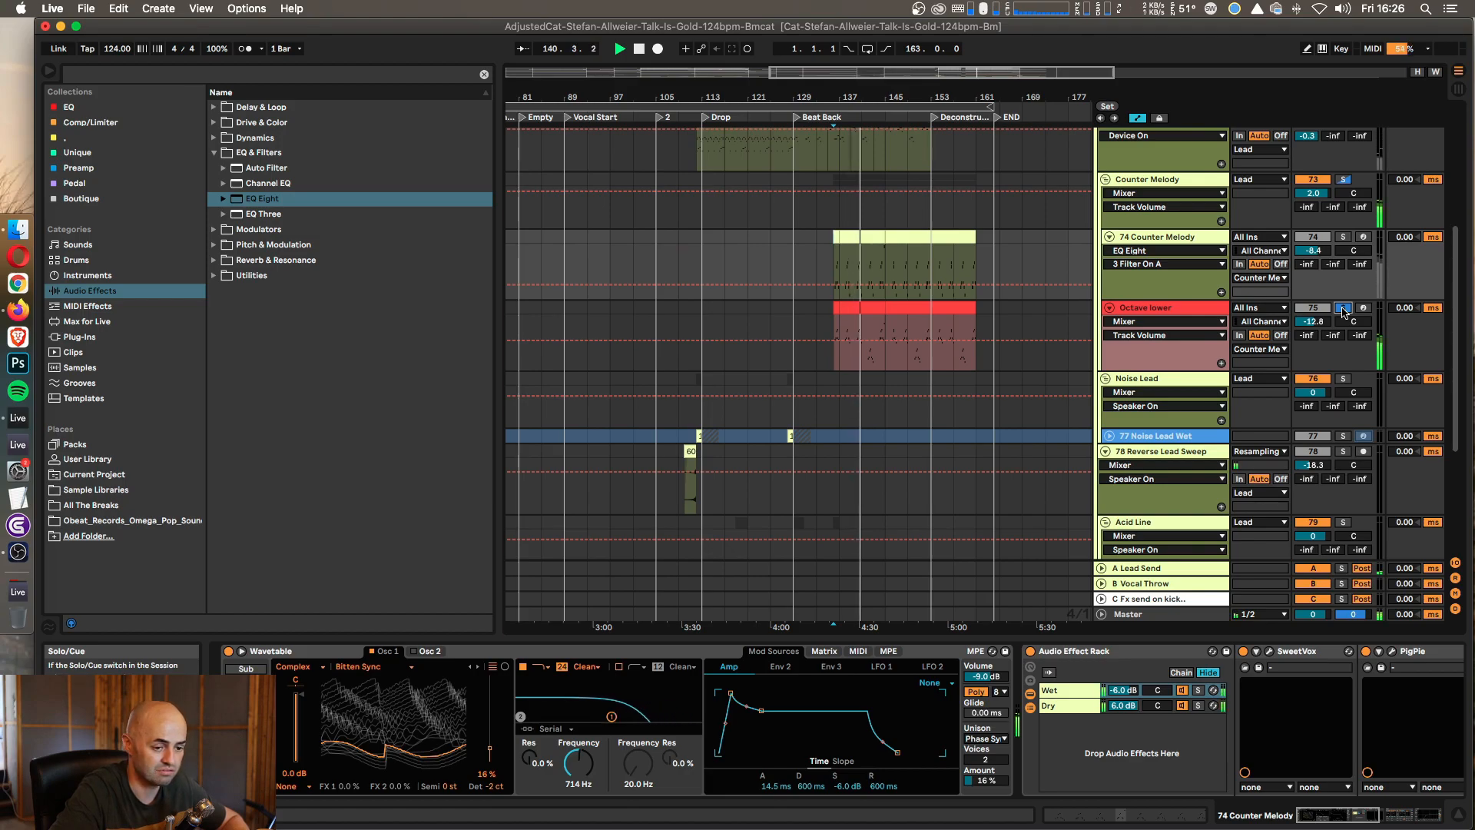
pyautogui.click(1341, 308)
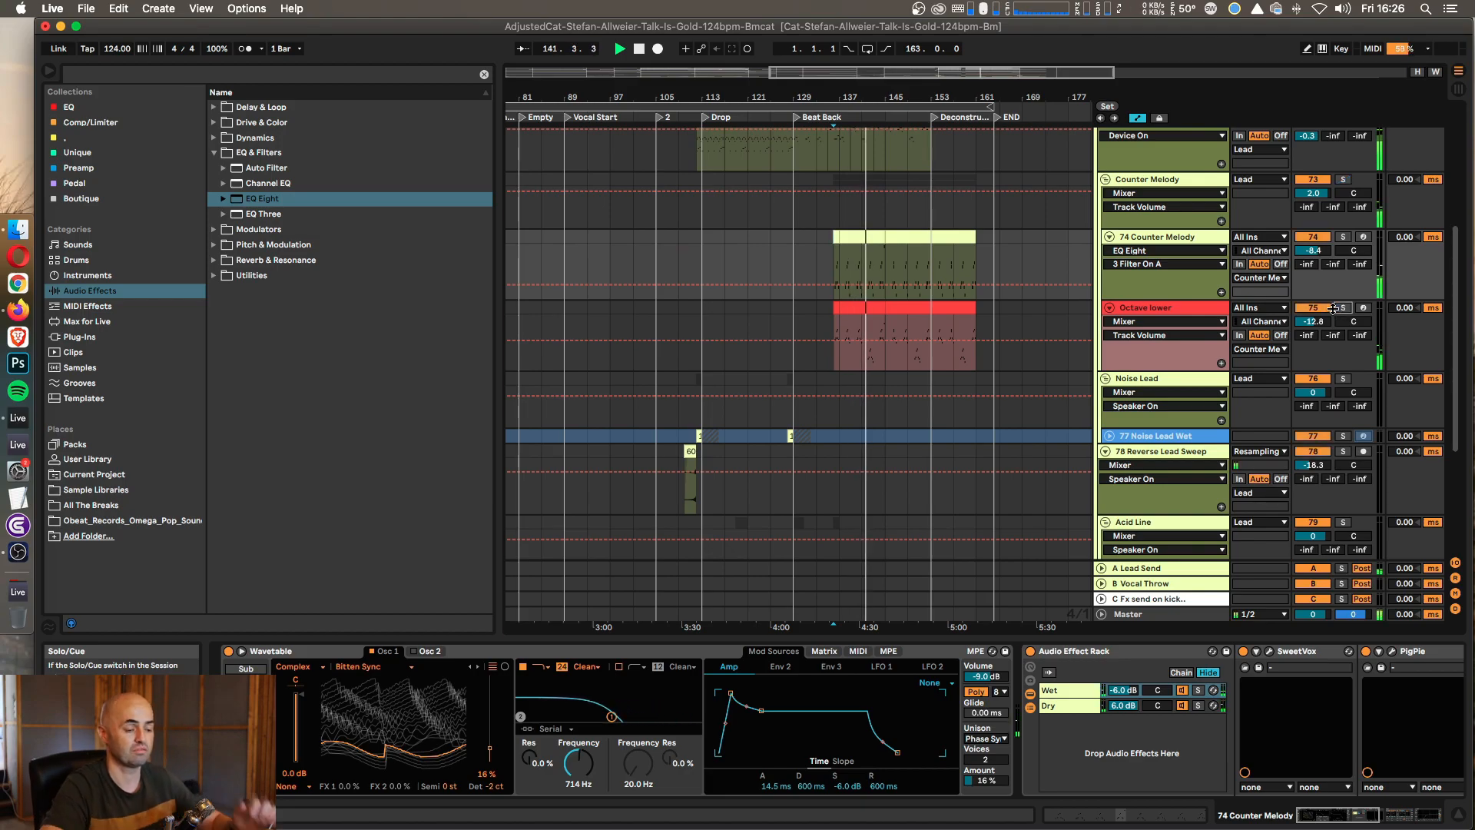
pyautogui.click(1315, 308)
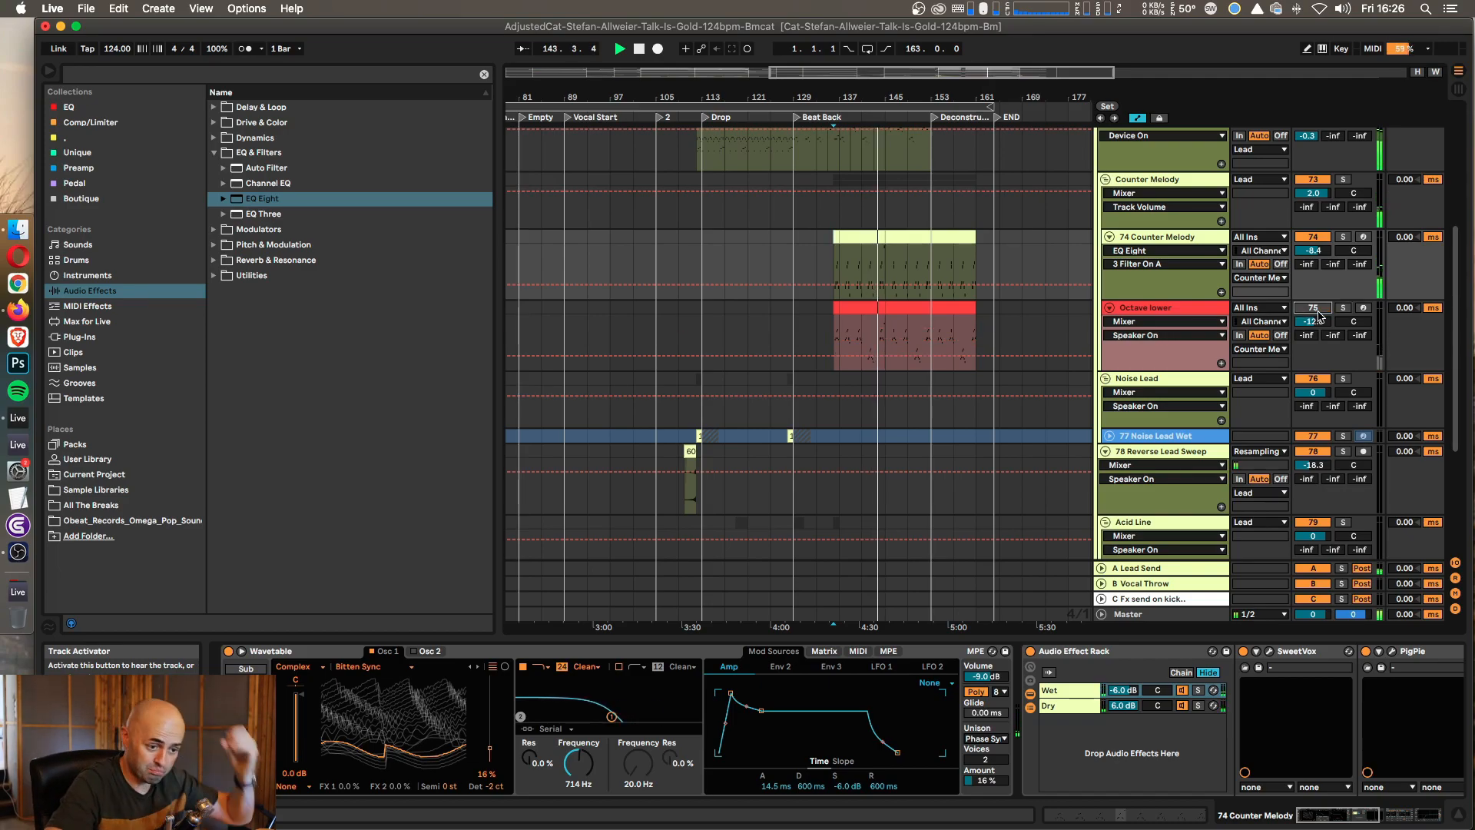
pyautogui.click(1315, 309)
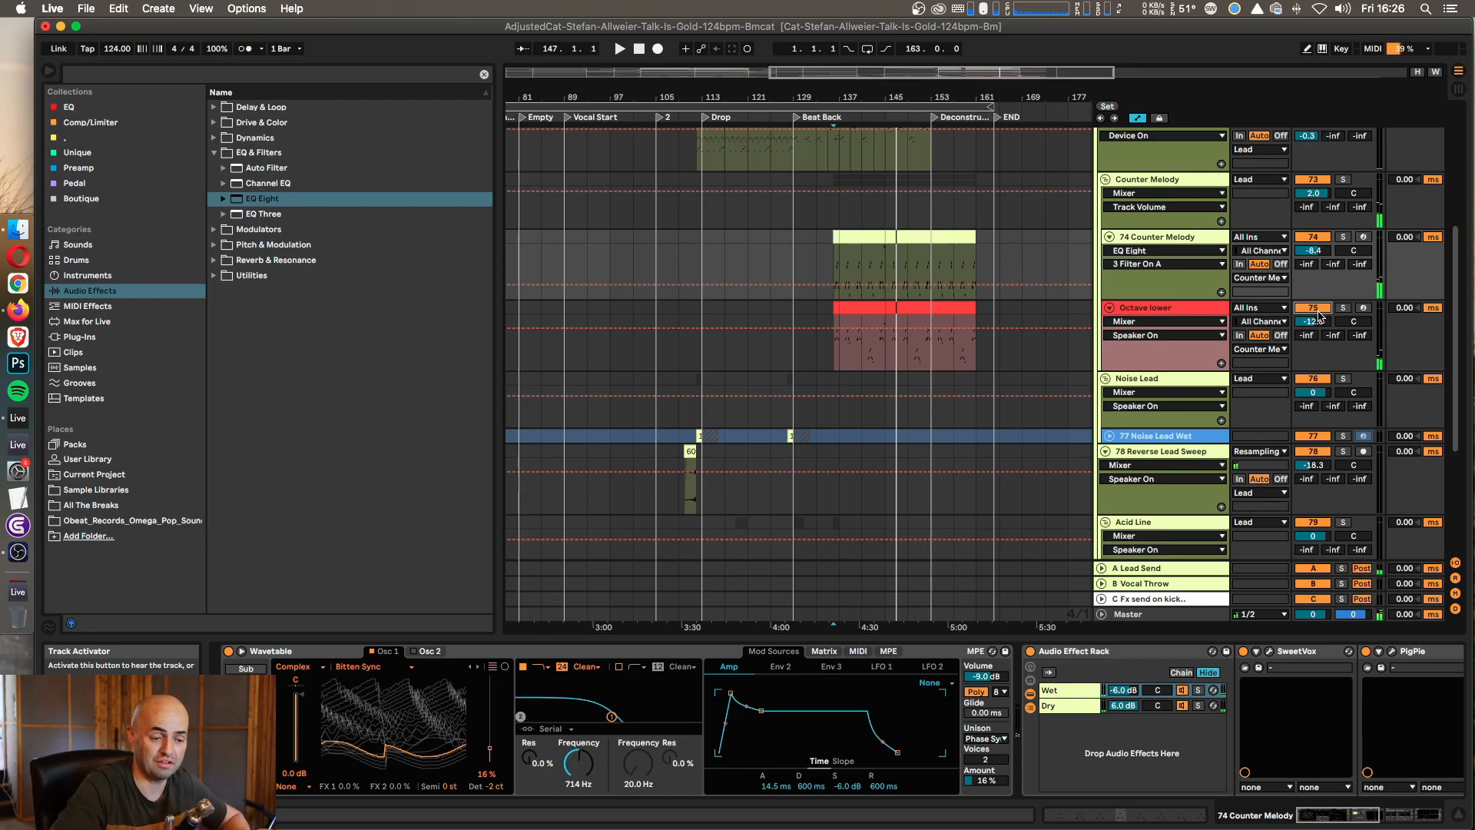
# Step: Fold the Counter Melody group, the remaining tracks and the Lead group, and zoom out to the whole arrangement
pyautogui.scroll(3, 1092, 282)
pyautogui.click(1105, 277)
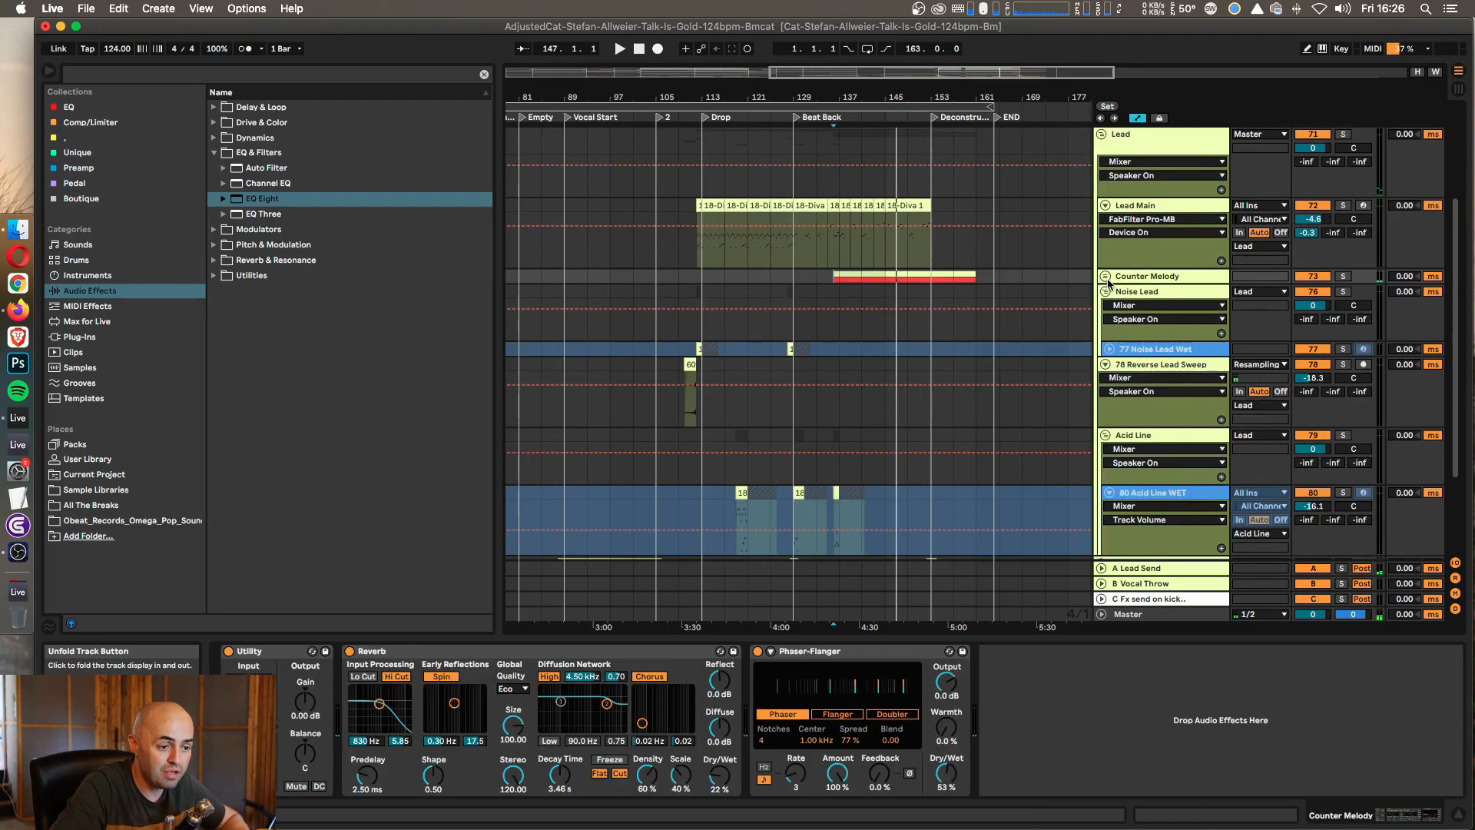
pyautogui.keyDown('alt'); pyautogui.click(1105, 205); pyautogui.keyUp('alt')
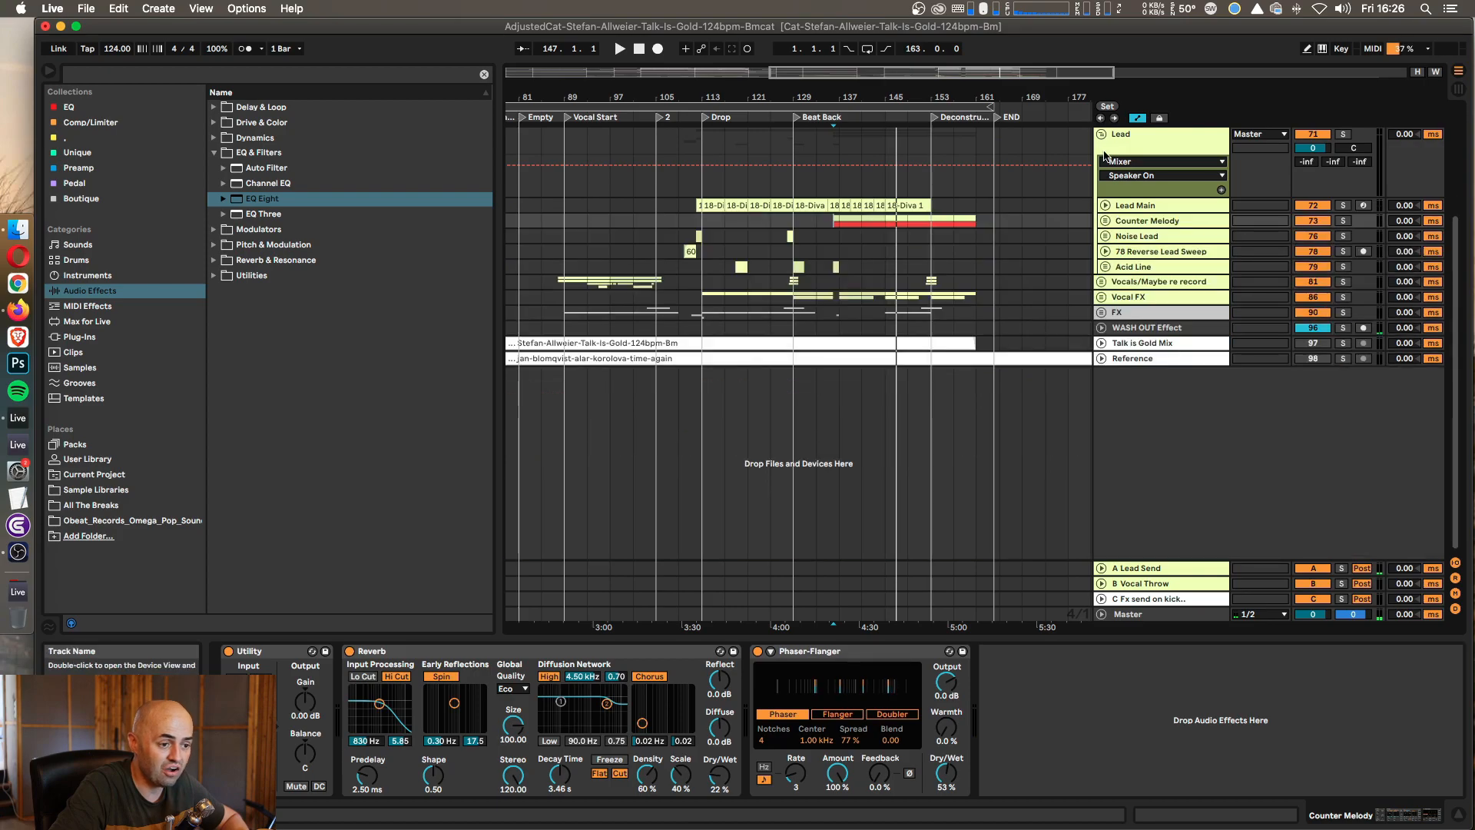
pyautogui.click(1102, 135)
pyautogui.moveTo(1014, 99); pyautogui.dragTo(1014, 30)
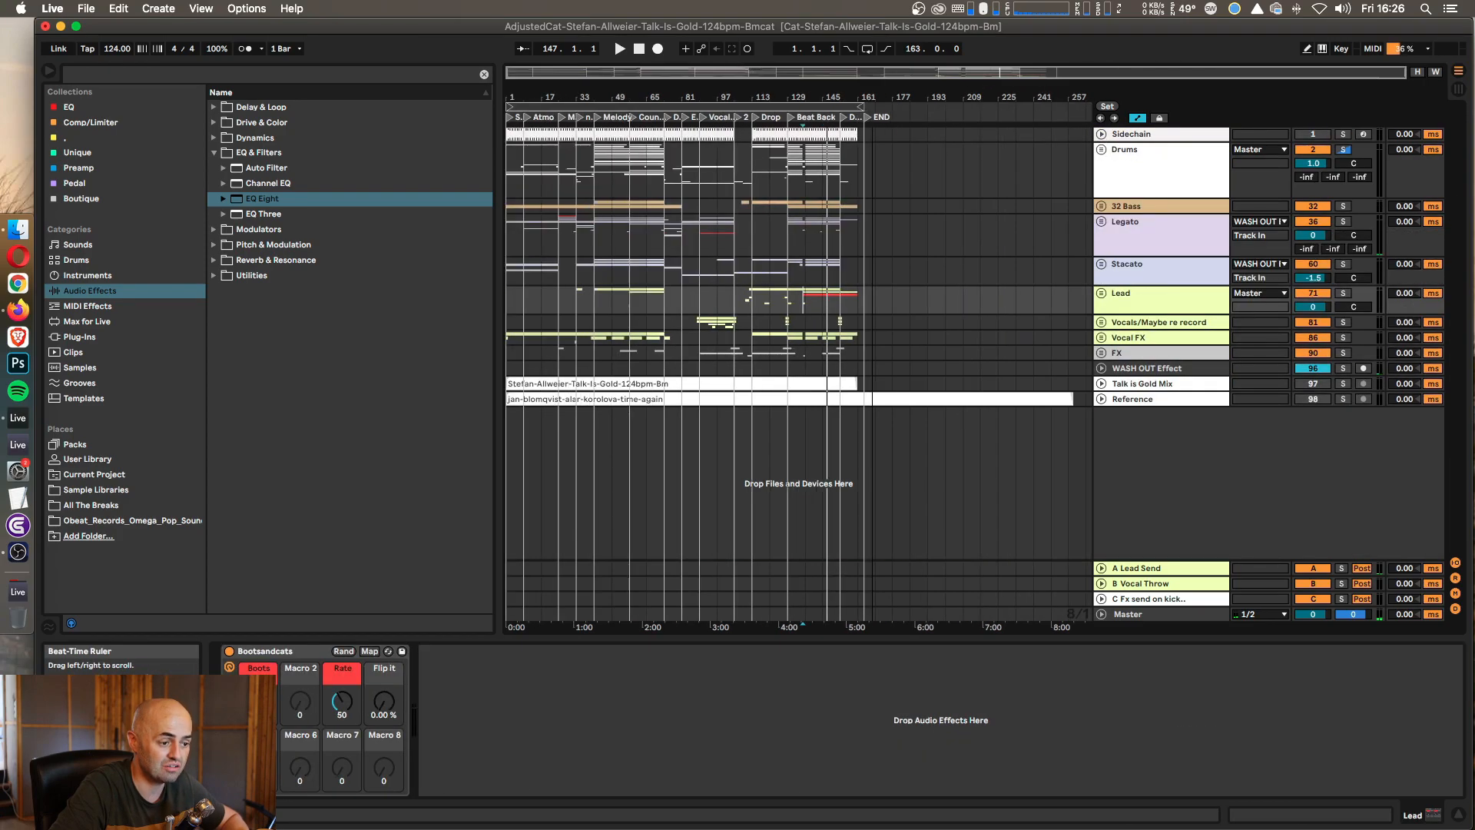
# Step: Show the Master track's device chain
pyautogui.click(1148, 614)
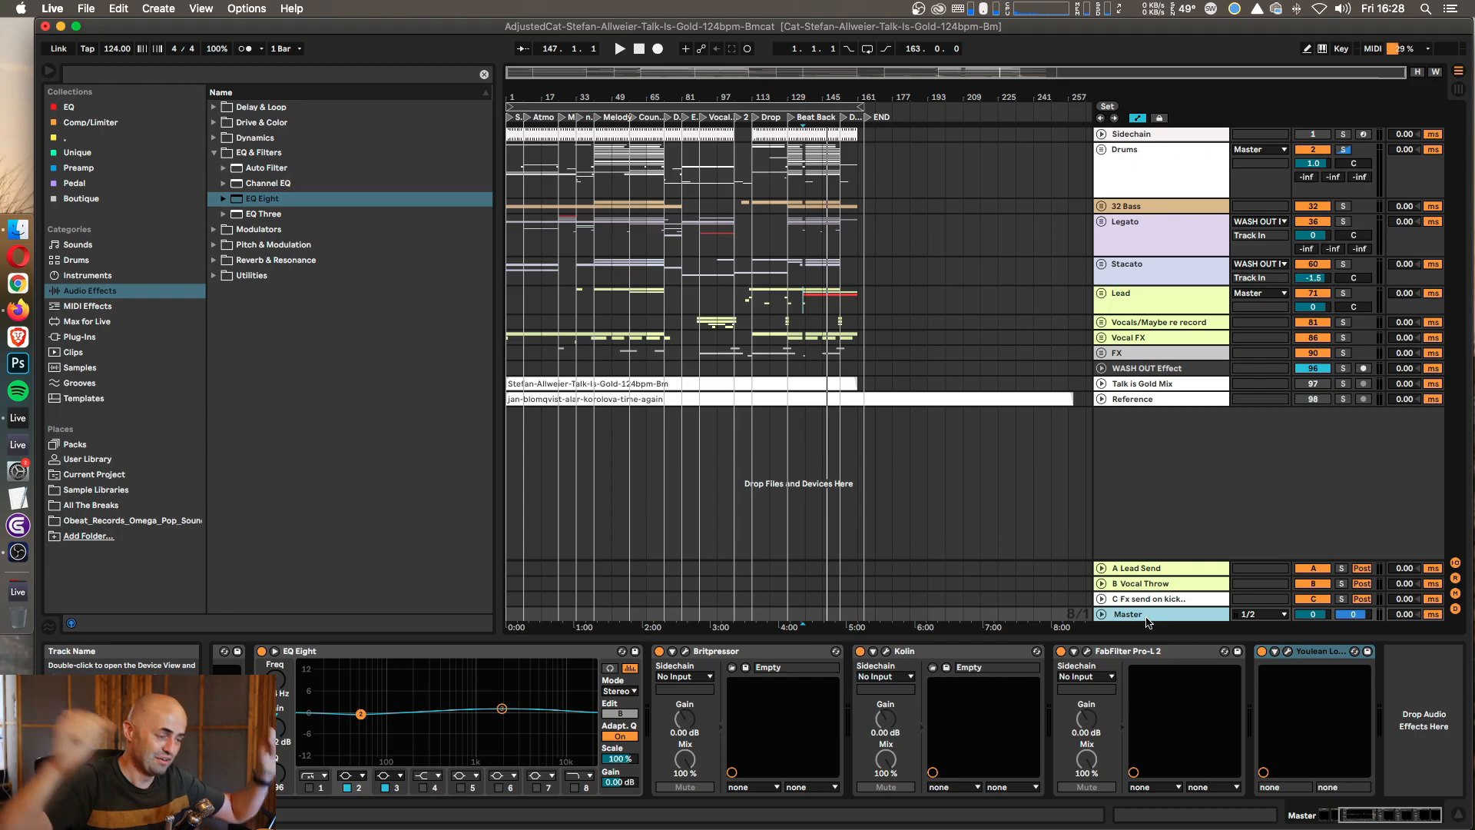
pyautogui.click(917, 8)
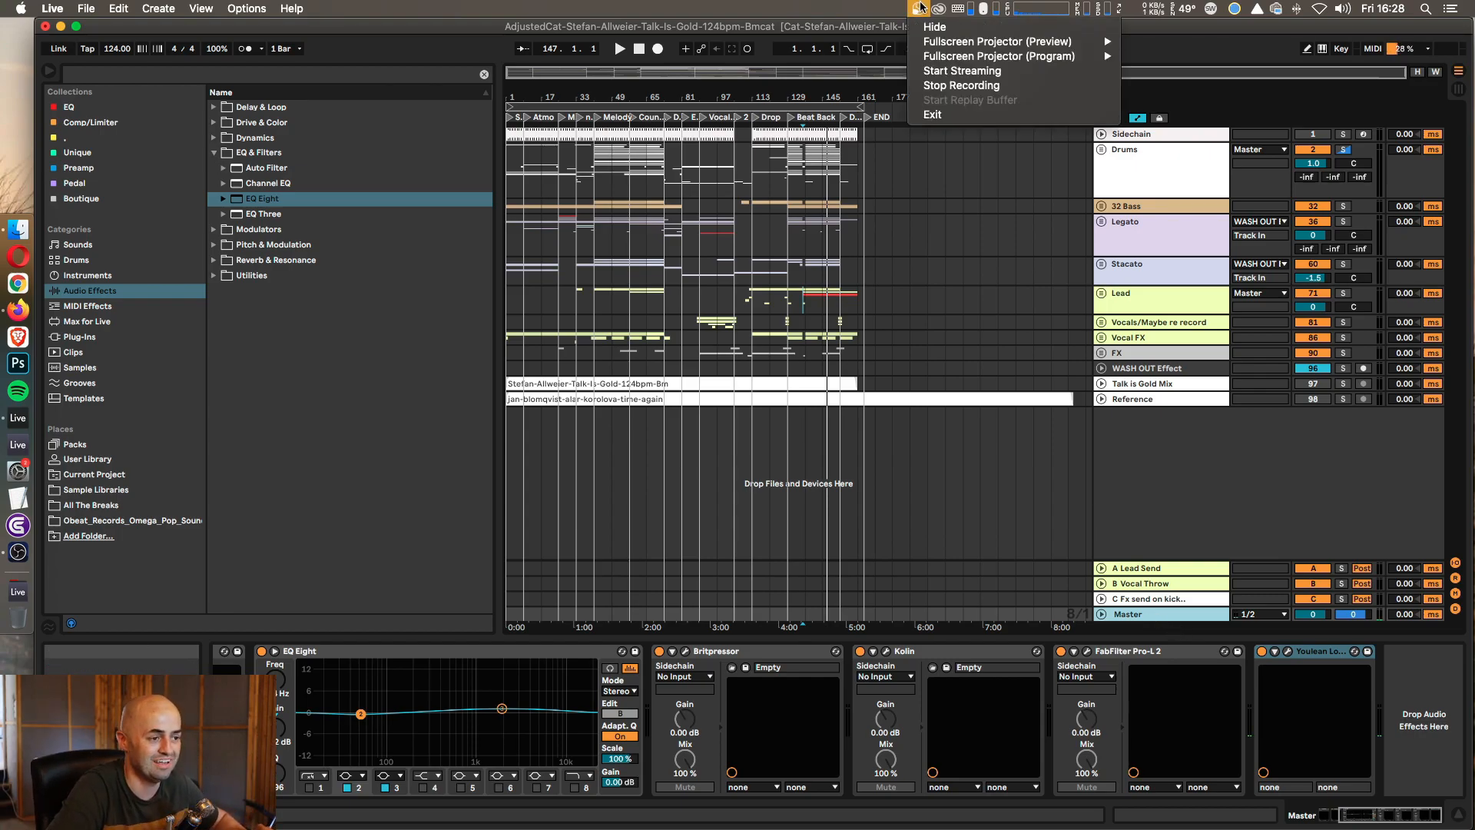